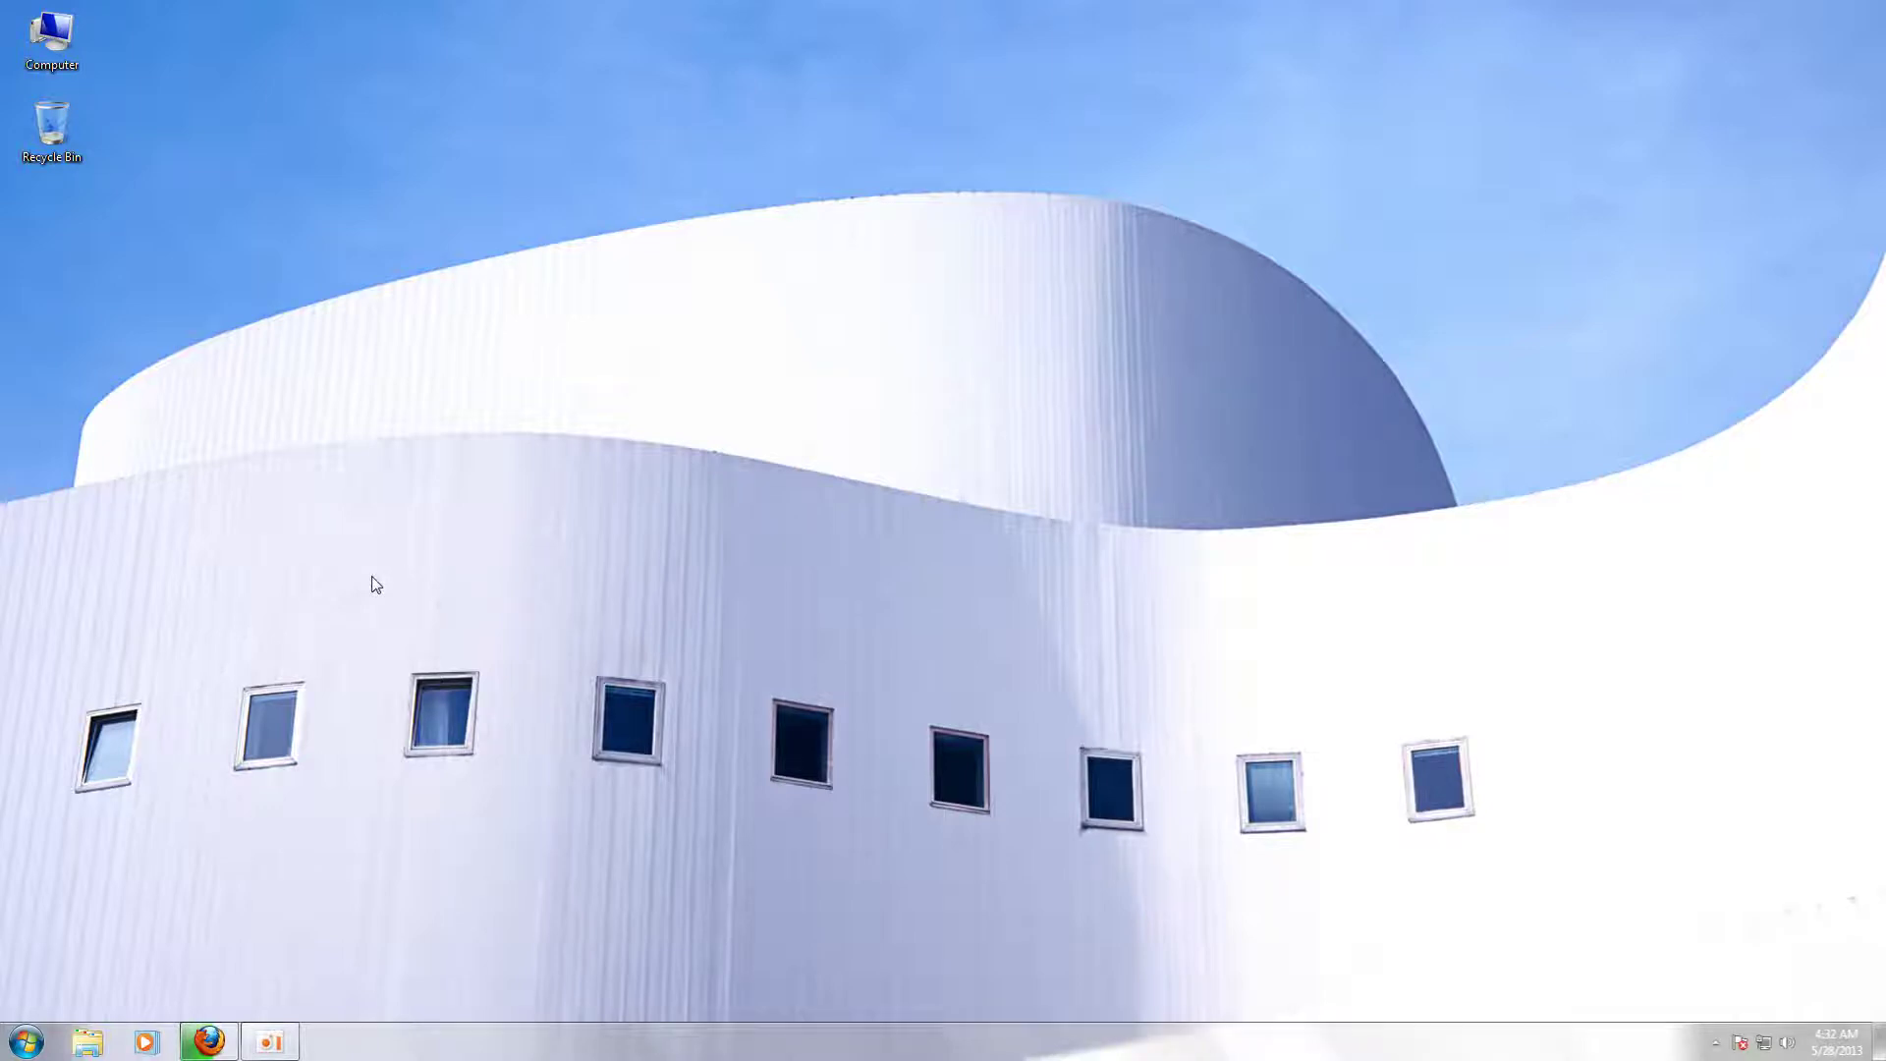
Open the desktop's Personalization settings and look through the available themes
right_click(376, 585)
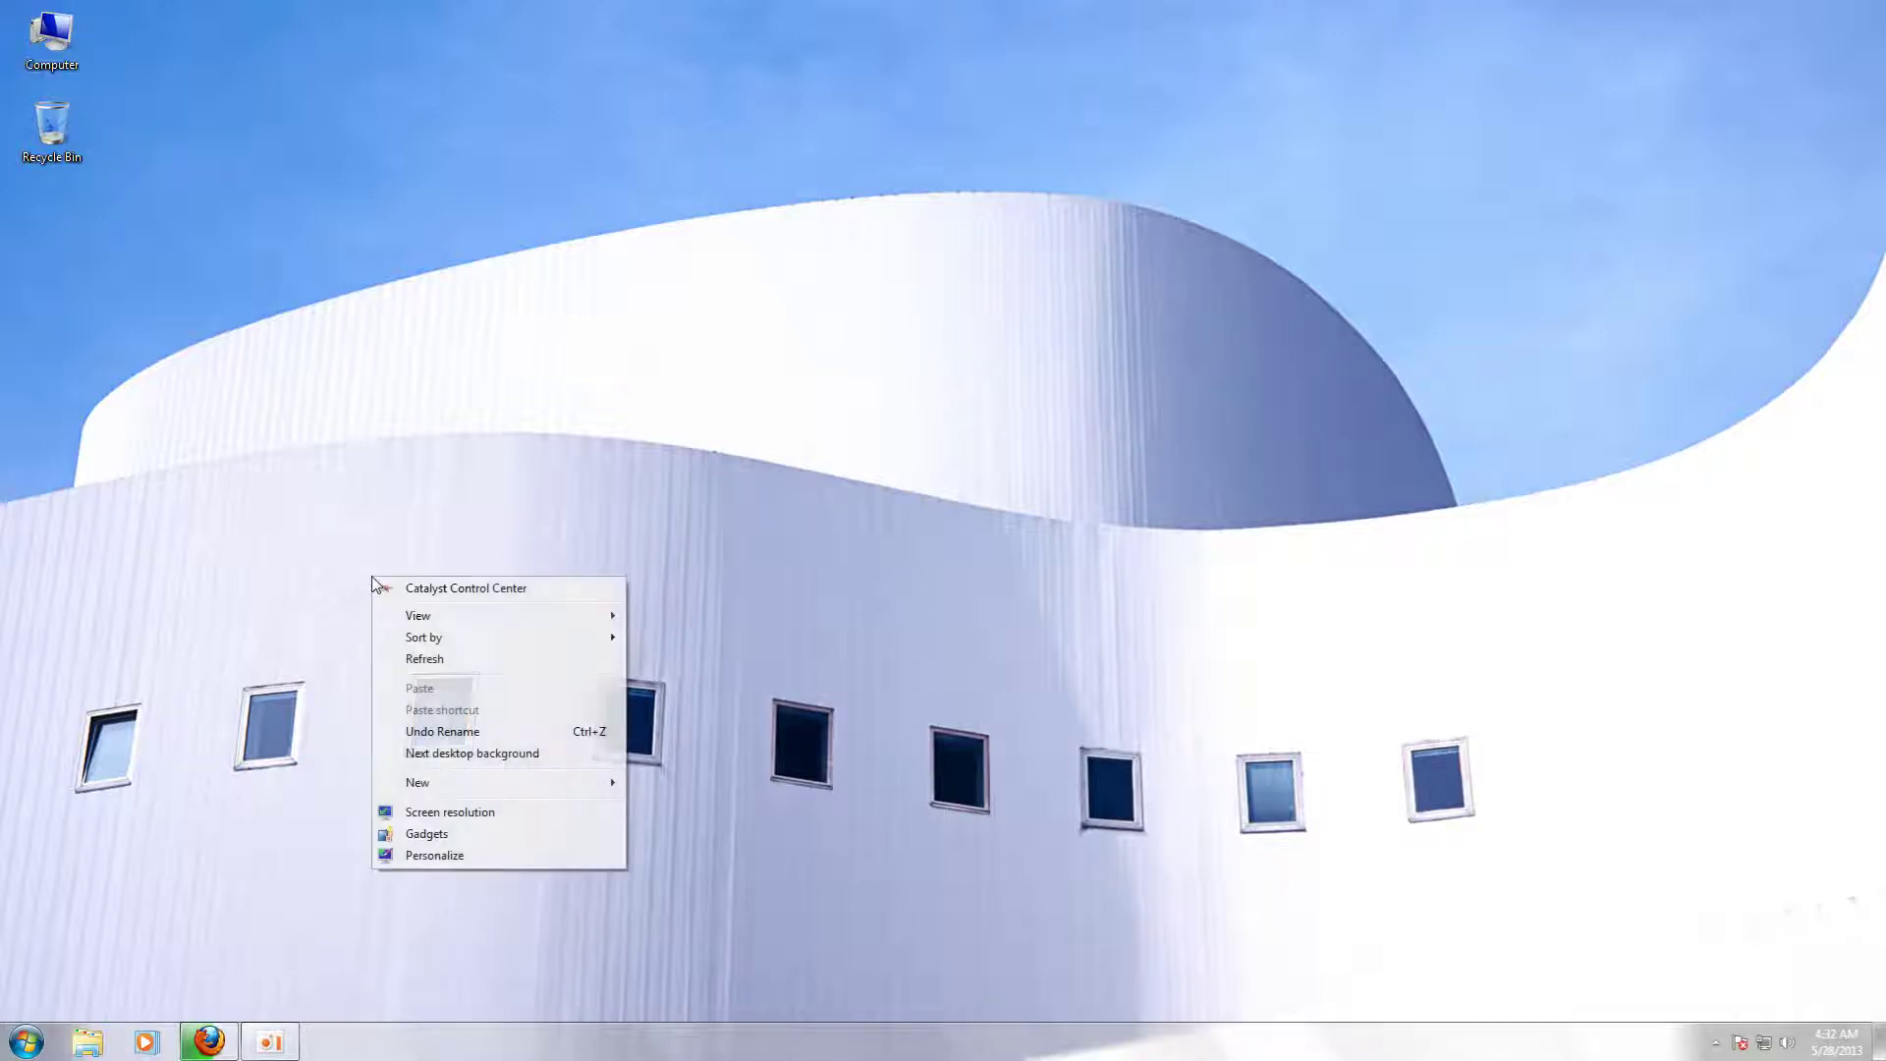
click(456, 858)
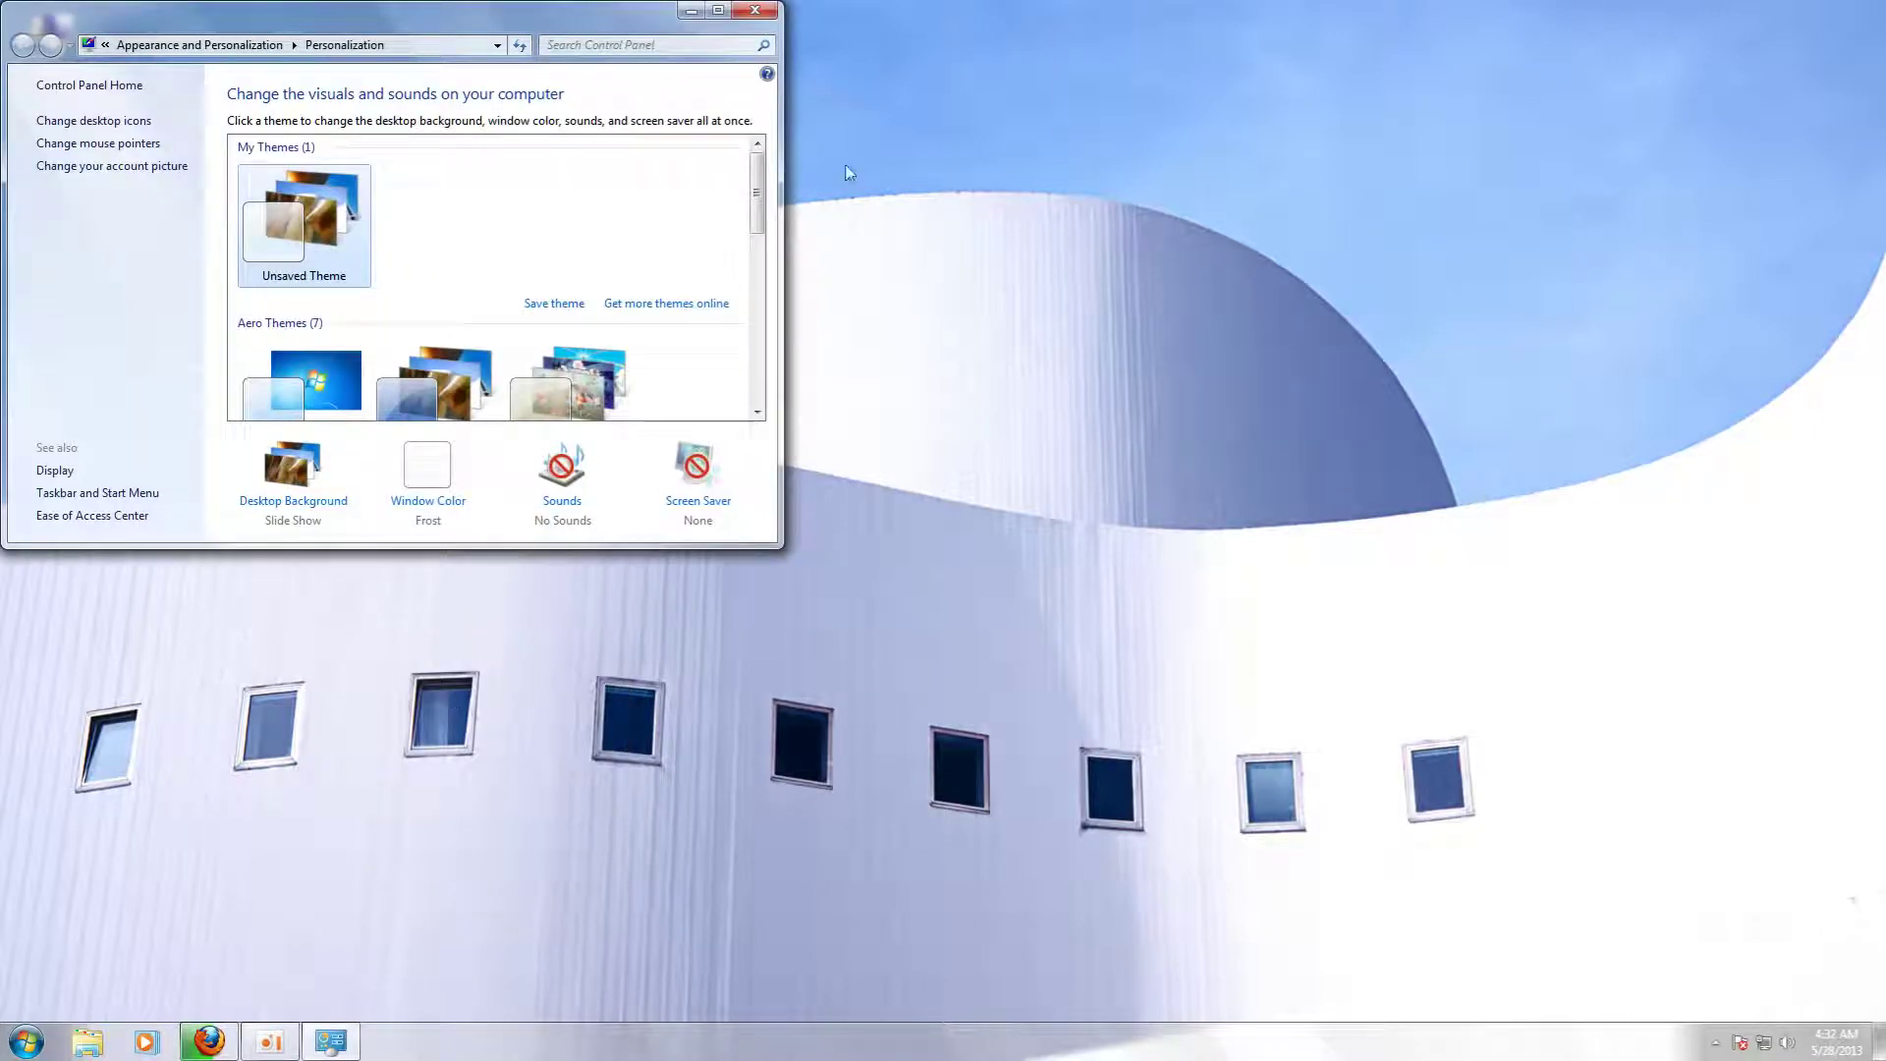
scroll(756, 263, down, 3)
scroll(756, 263, down, 3)
scroll(757, 263, up, 10)
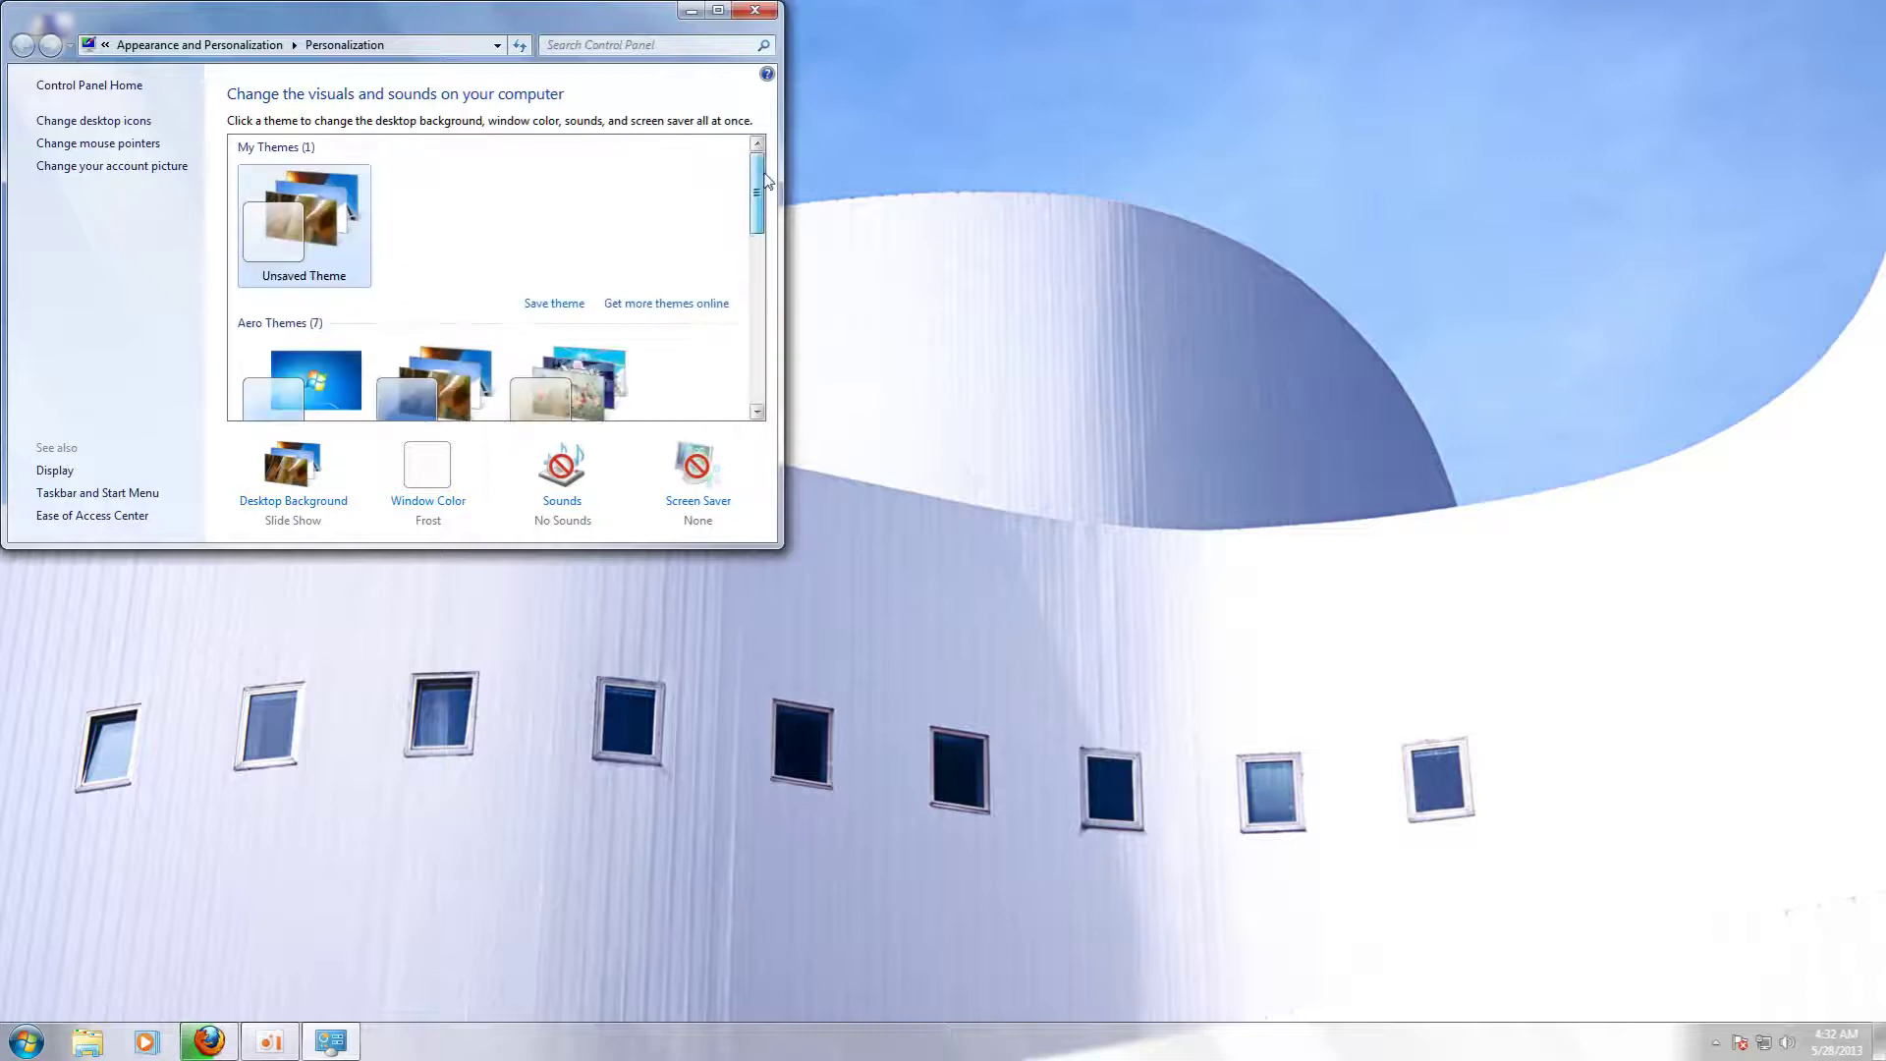
Open the mouse pointer settings, view the available pointer schemes, and leave without changing anything
click(127, 147)
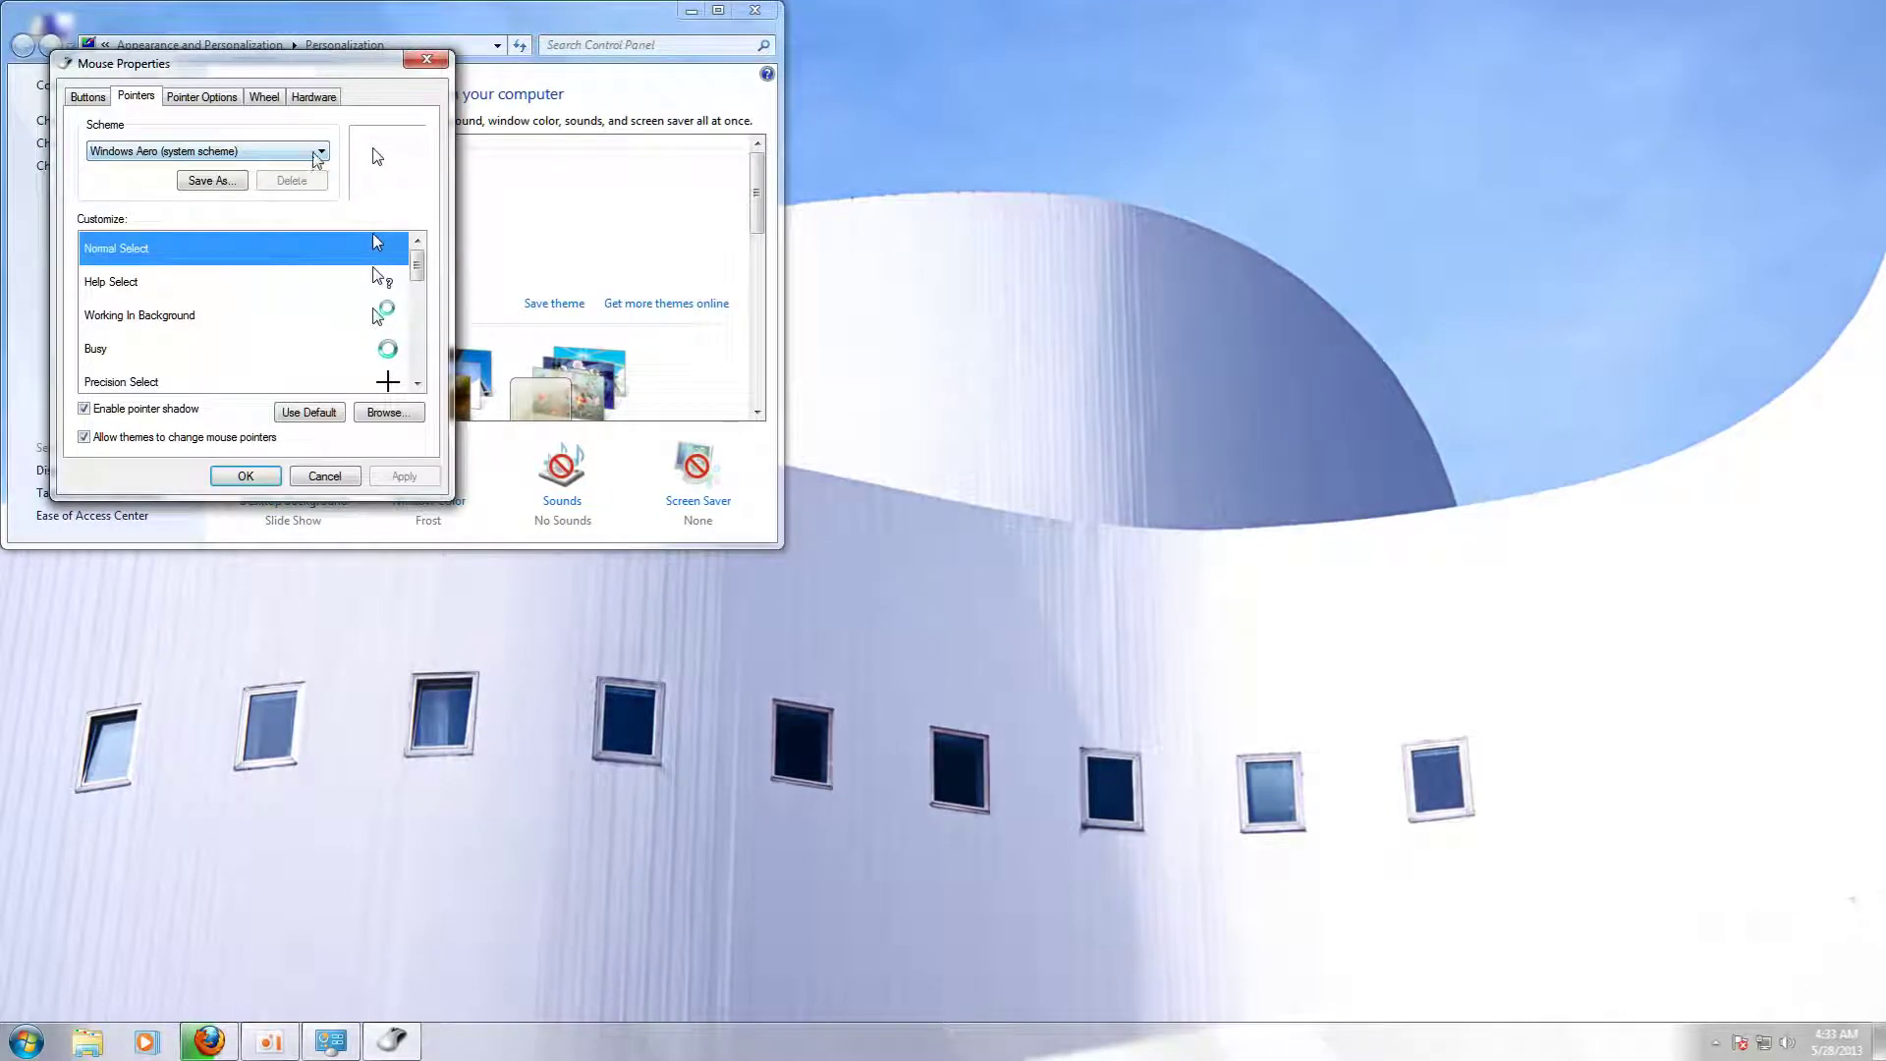
click(316, 155)
click(352, 303)
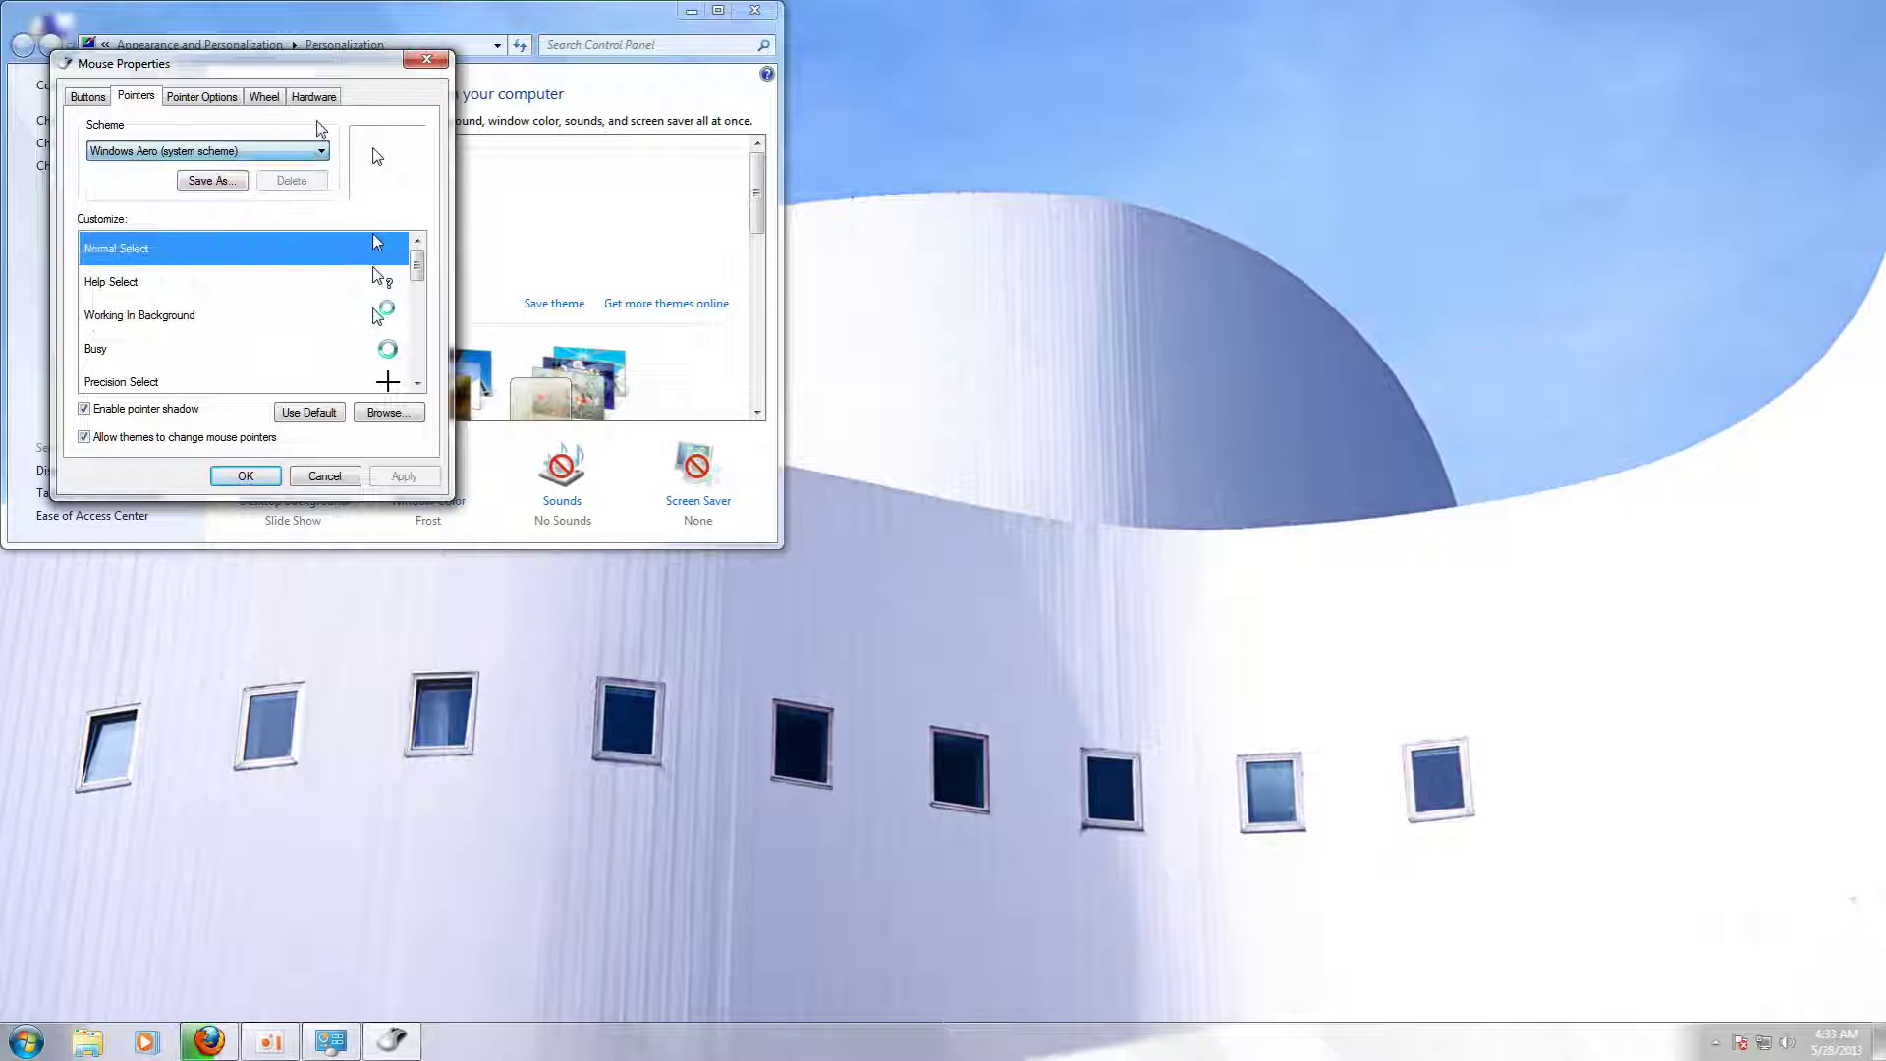
click(325, 476)
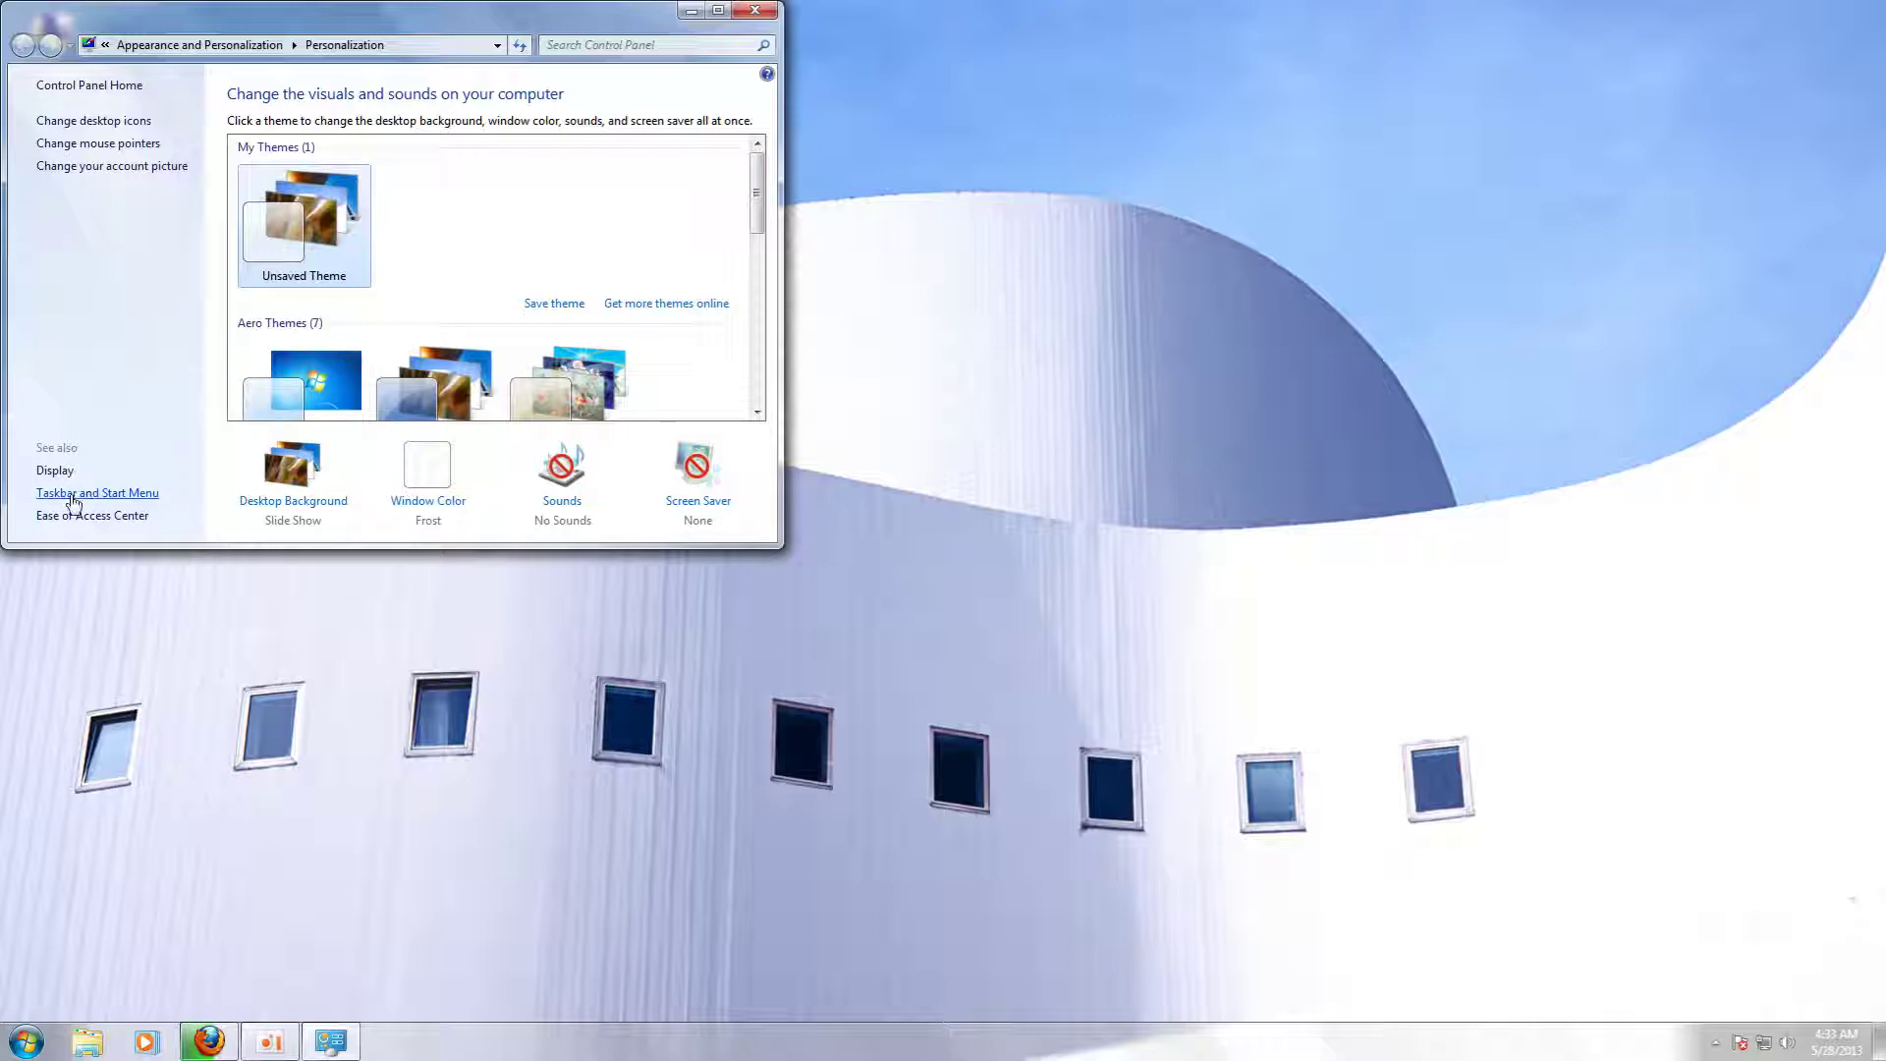
Apply the Medium - 125% size for text and other items in the Display settings, and close the window
click(53, 473)
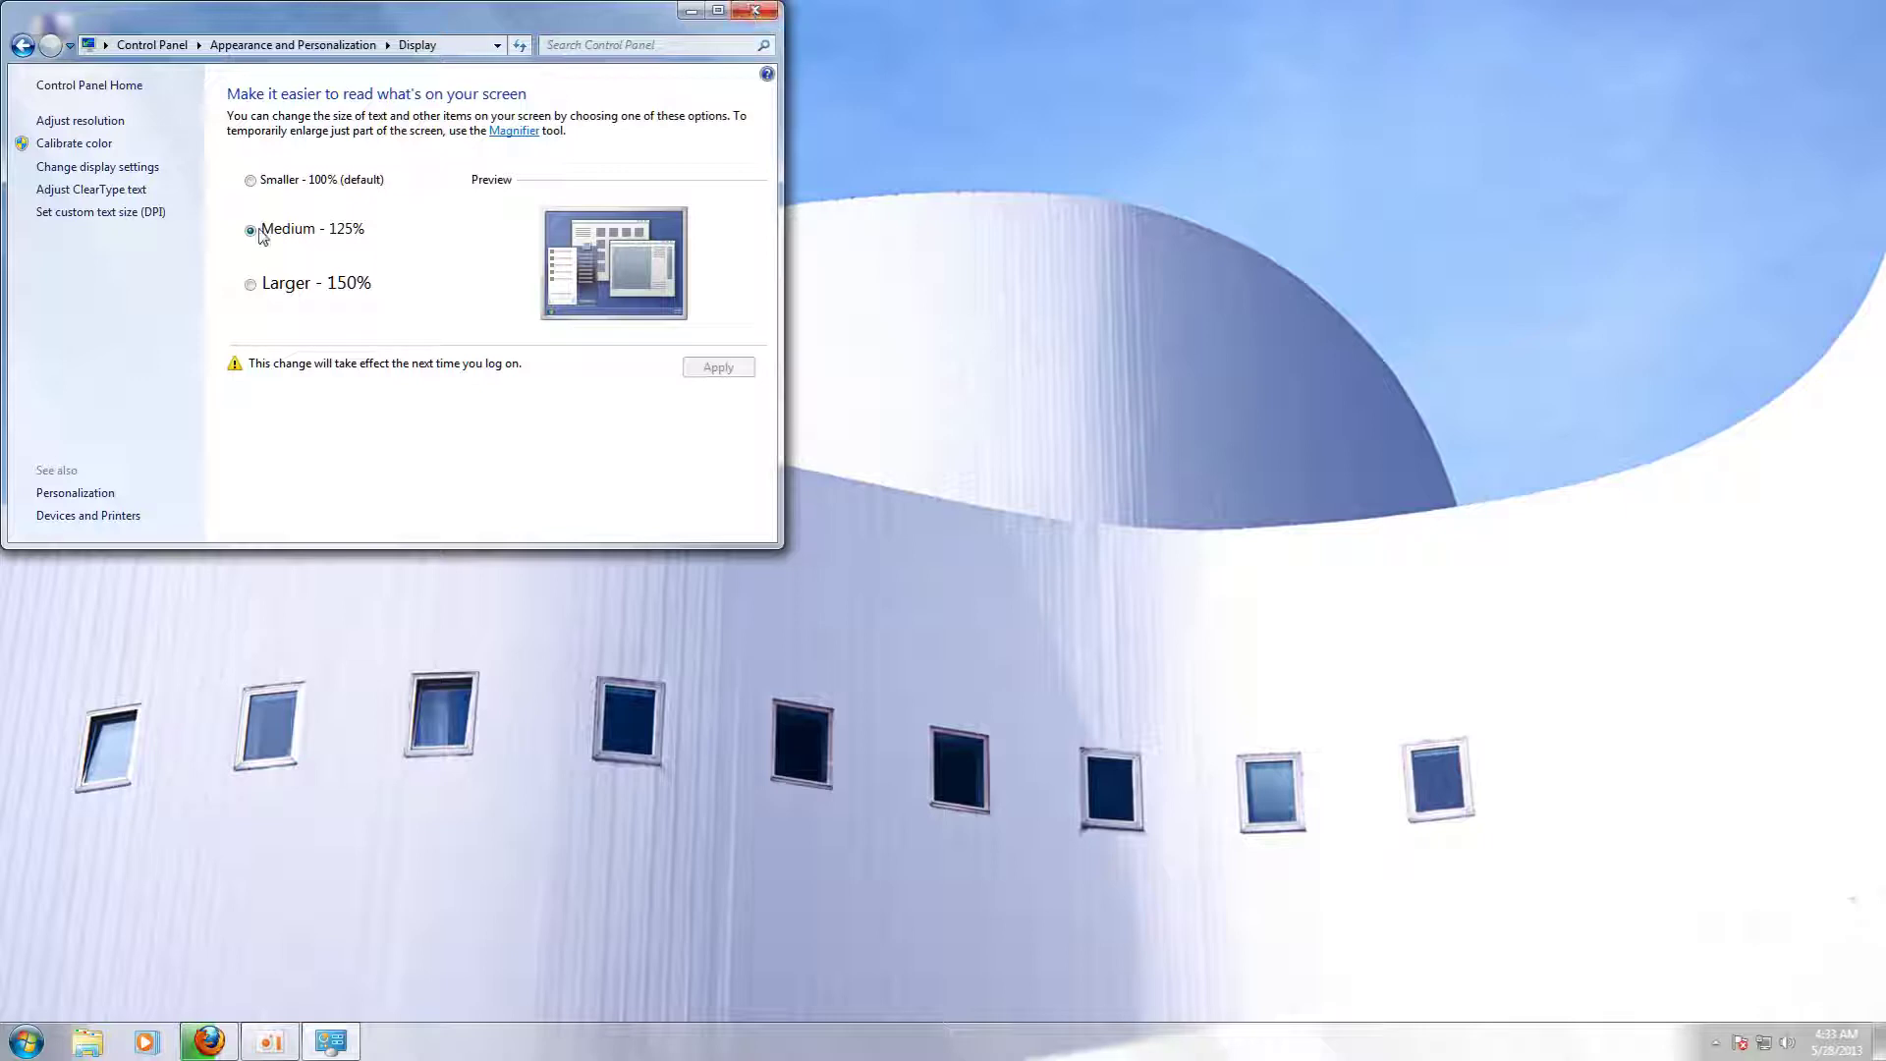
click(755, 11)
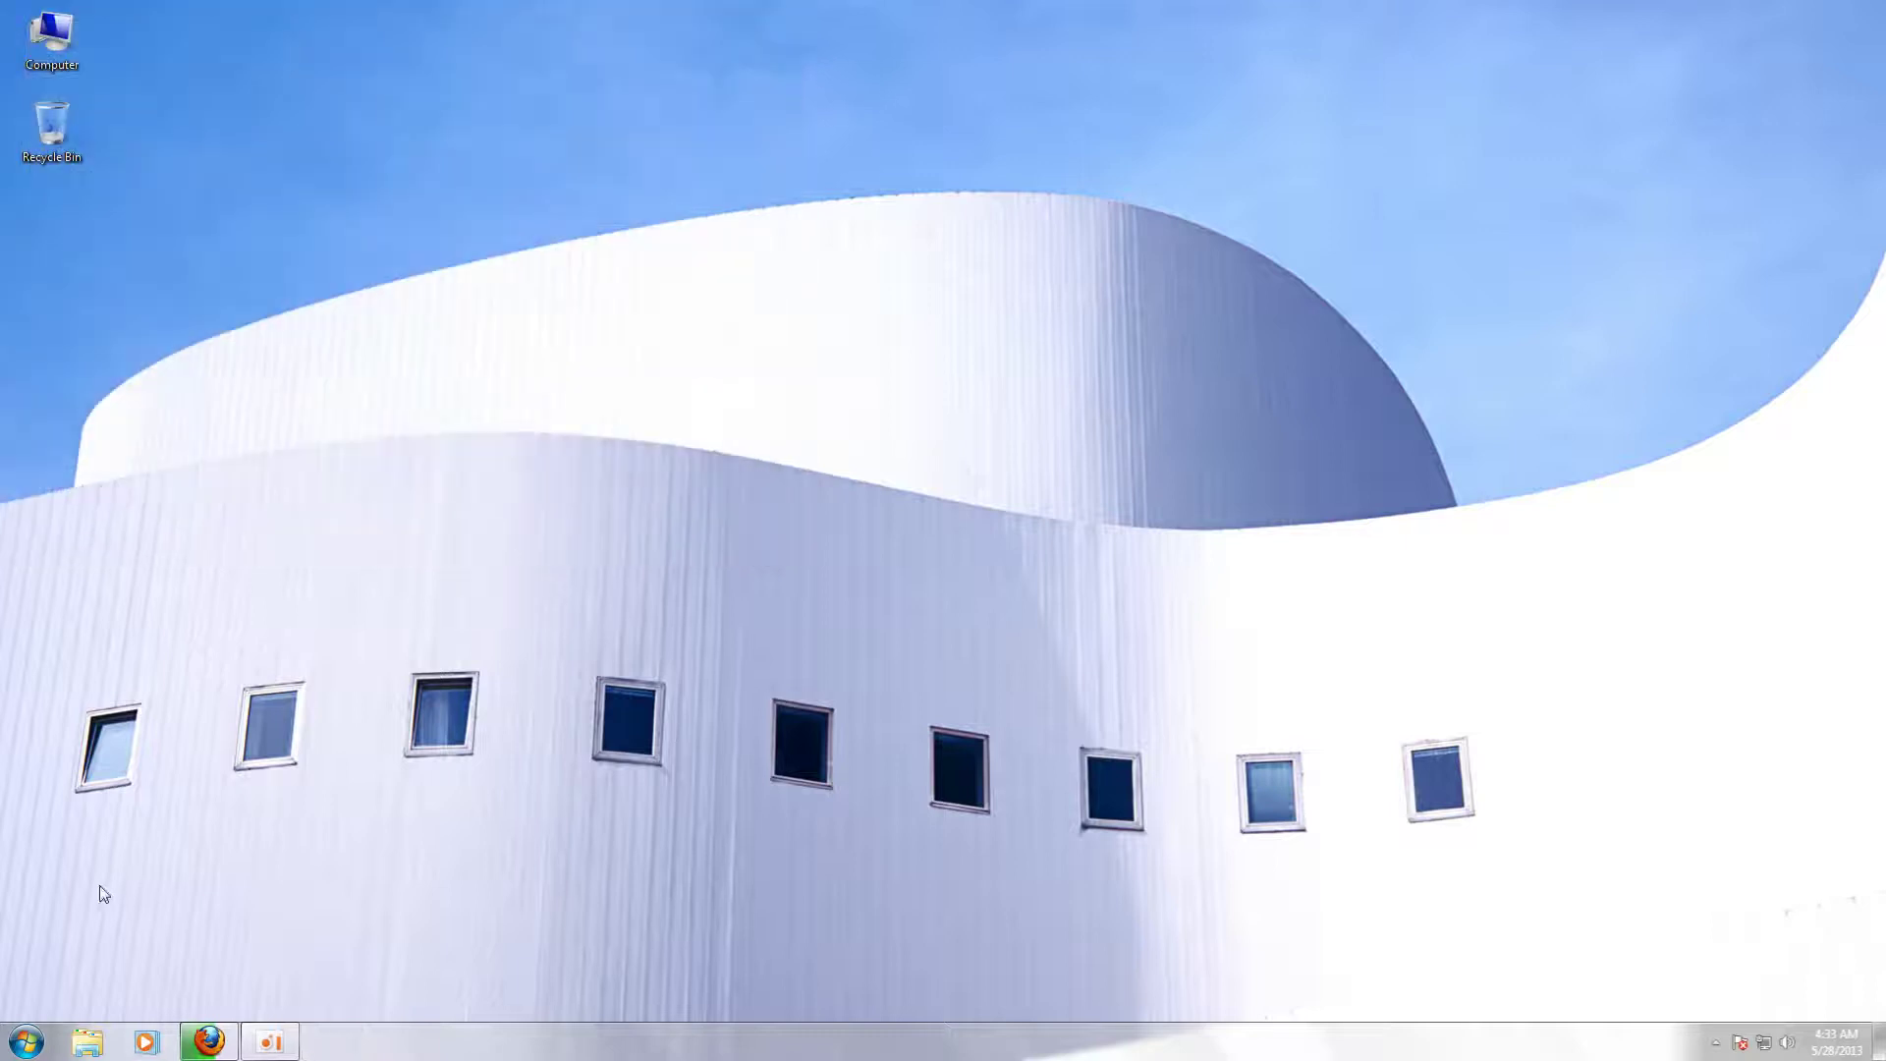
Start logging off Windows, cancel the log-off while programs are still open, and close the oCam window
click(28, 1047)
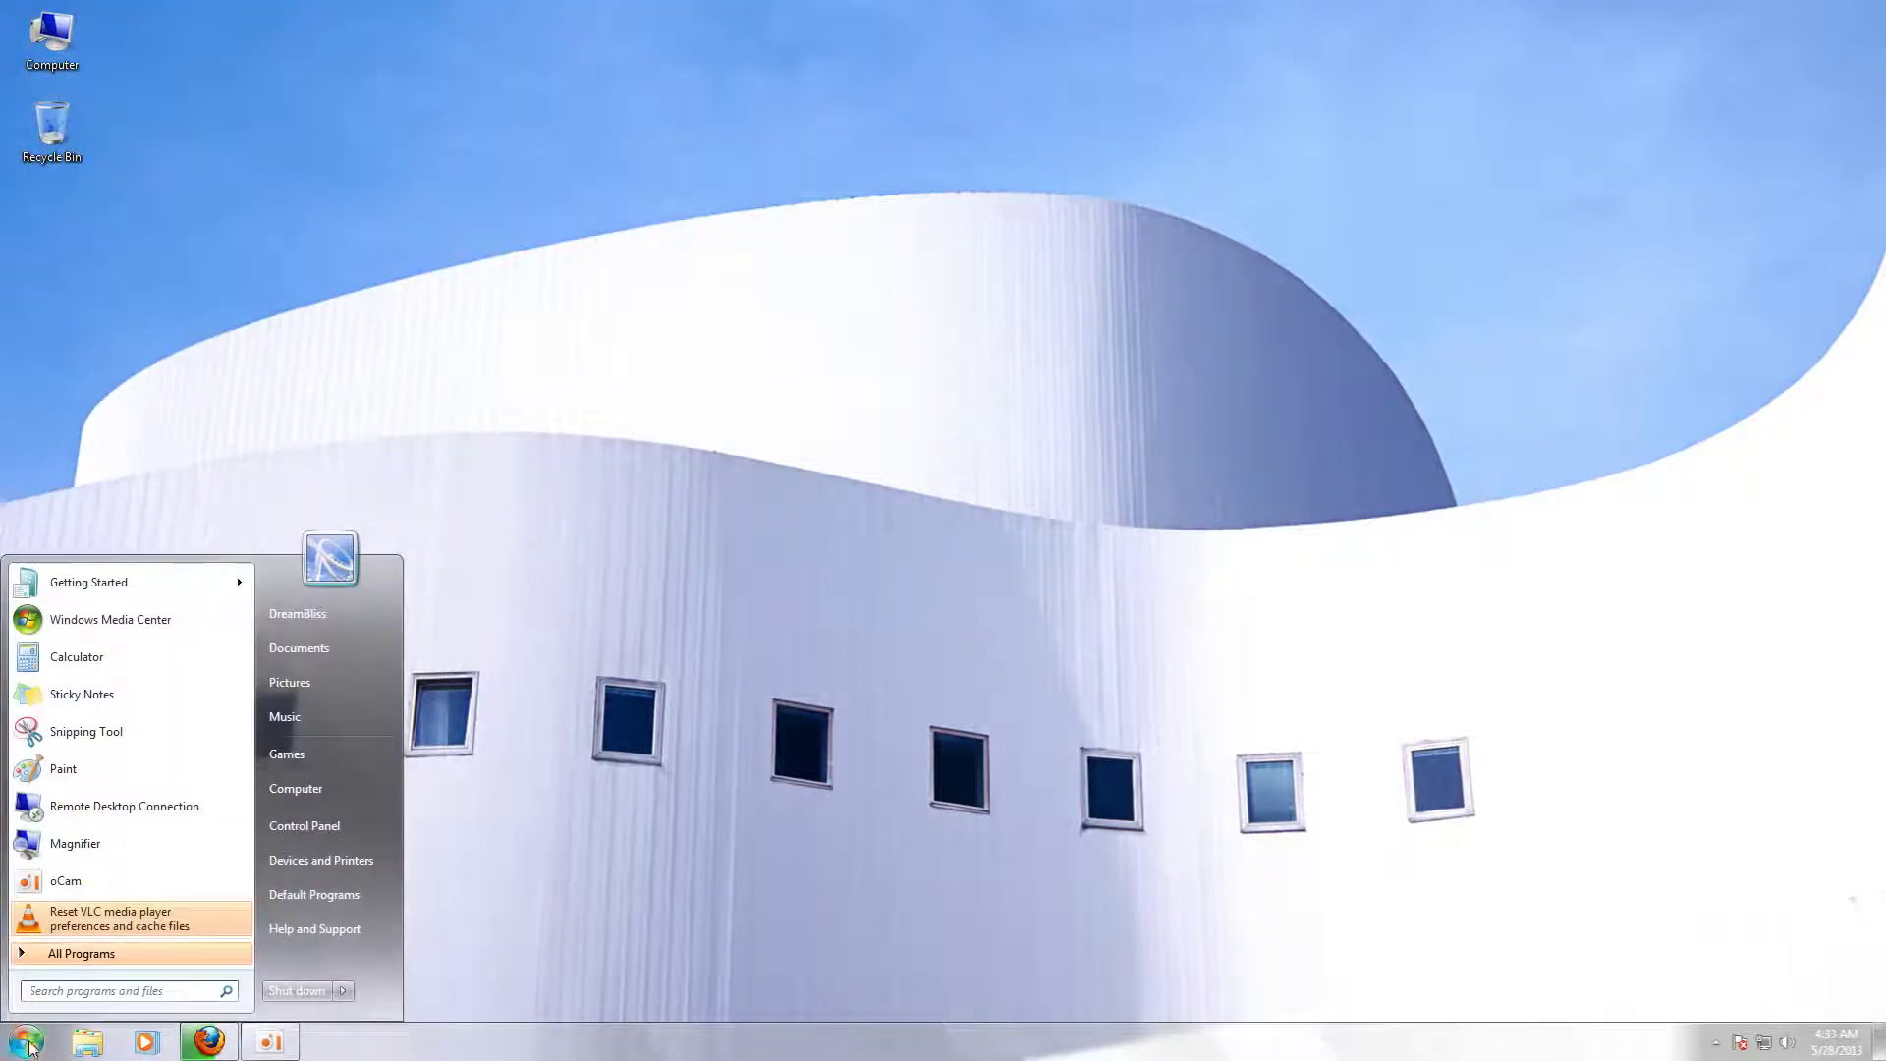
click(344, 993)
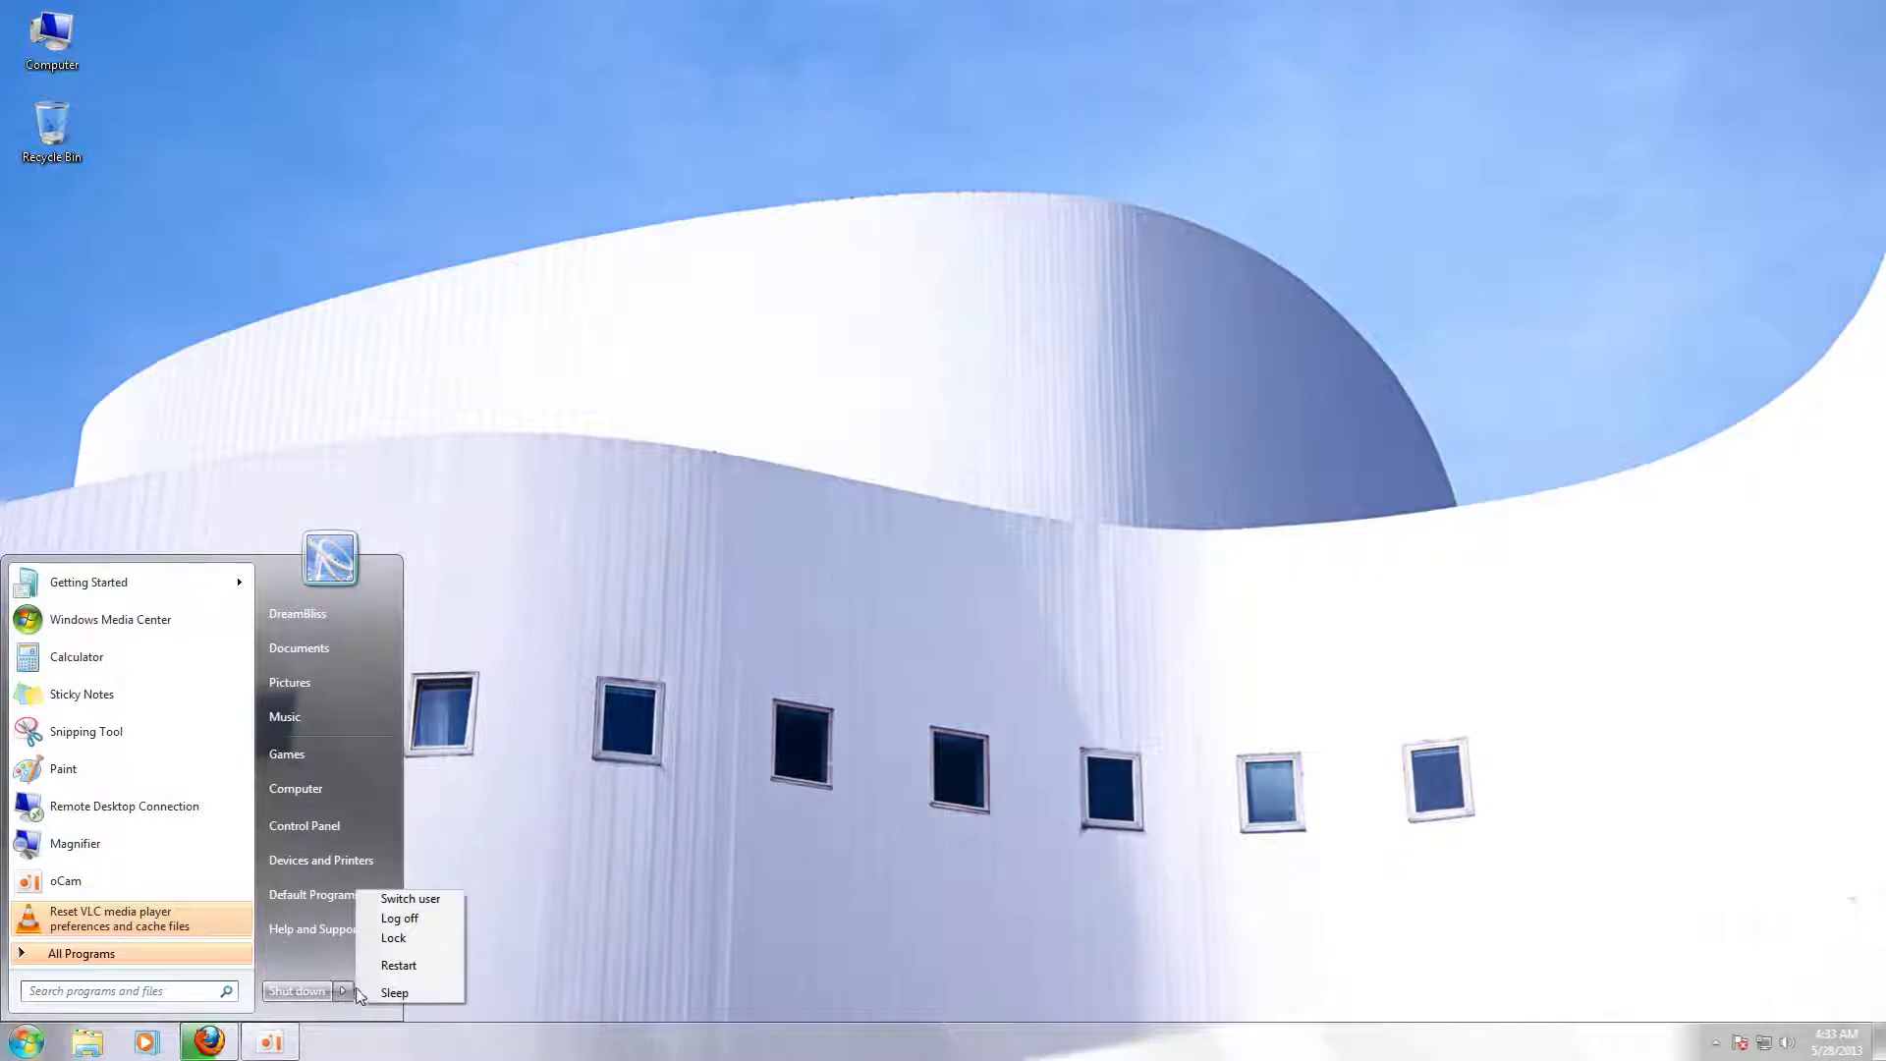
click(413, 922)
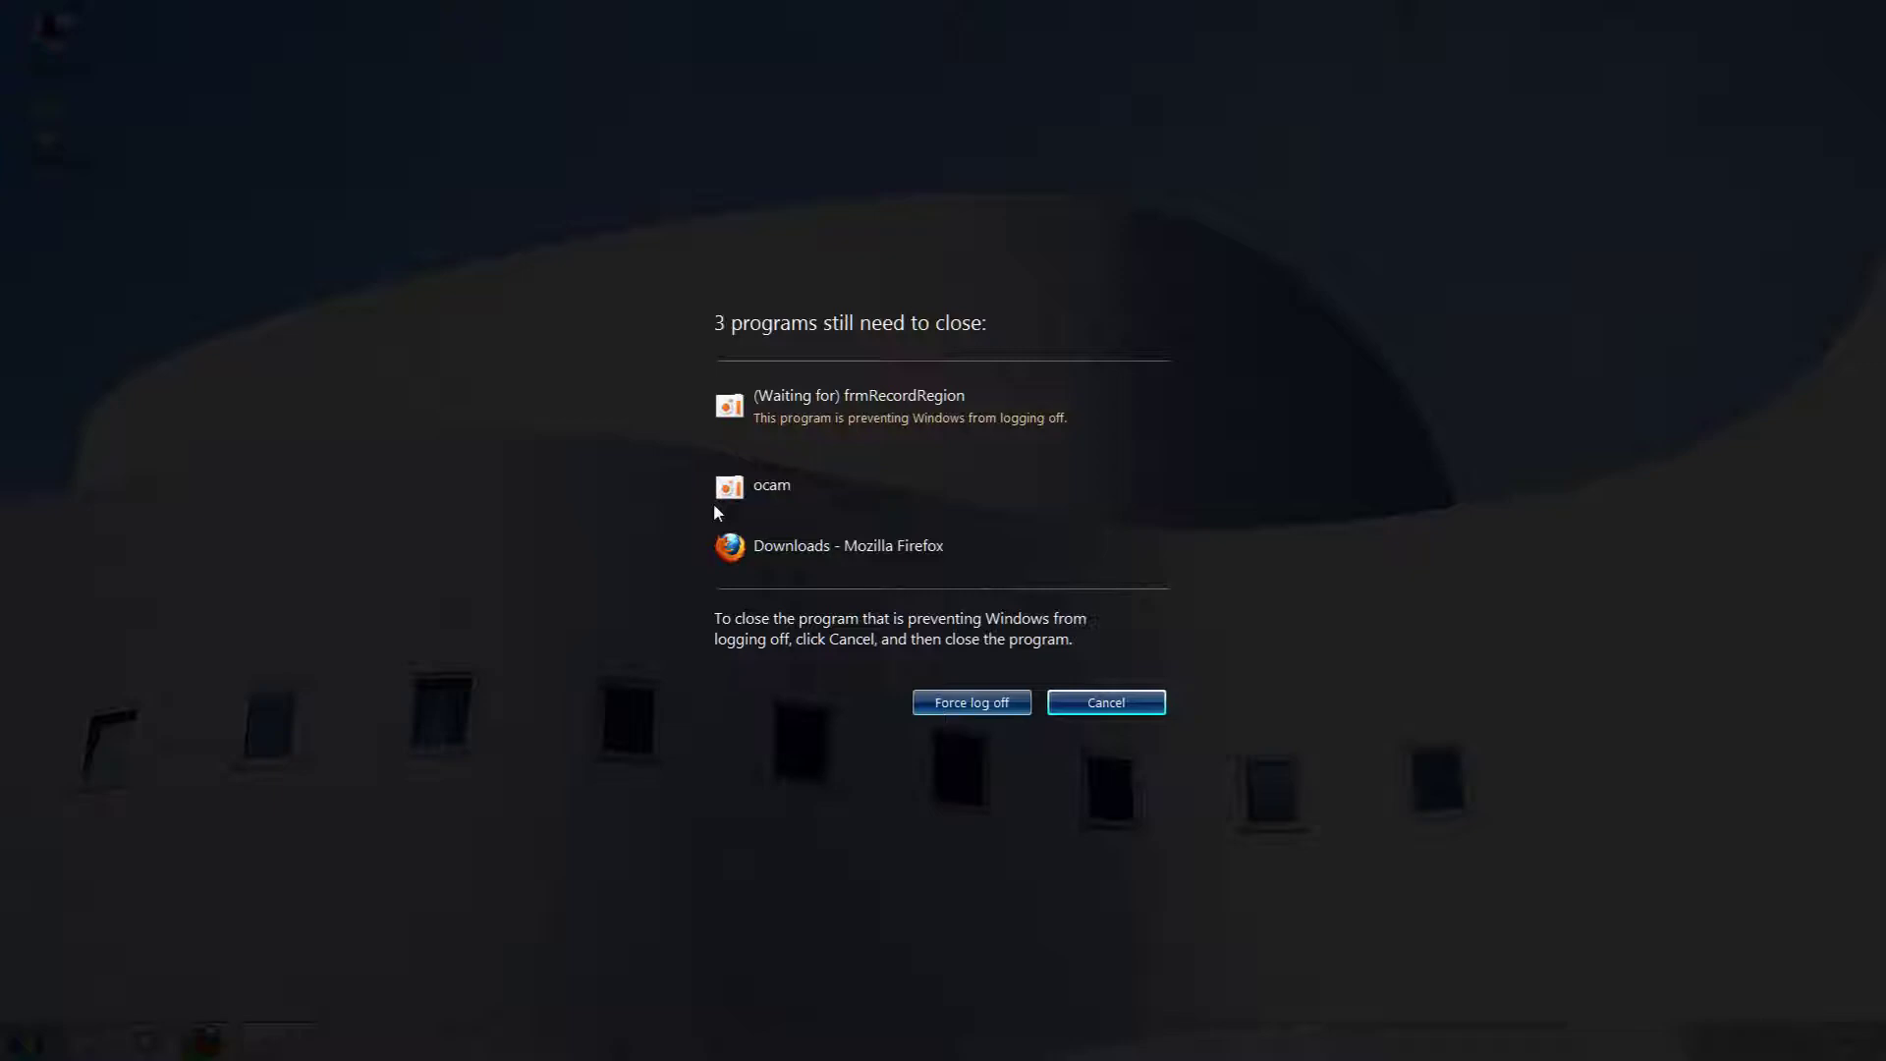
click(1106, 704)
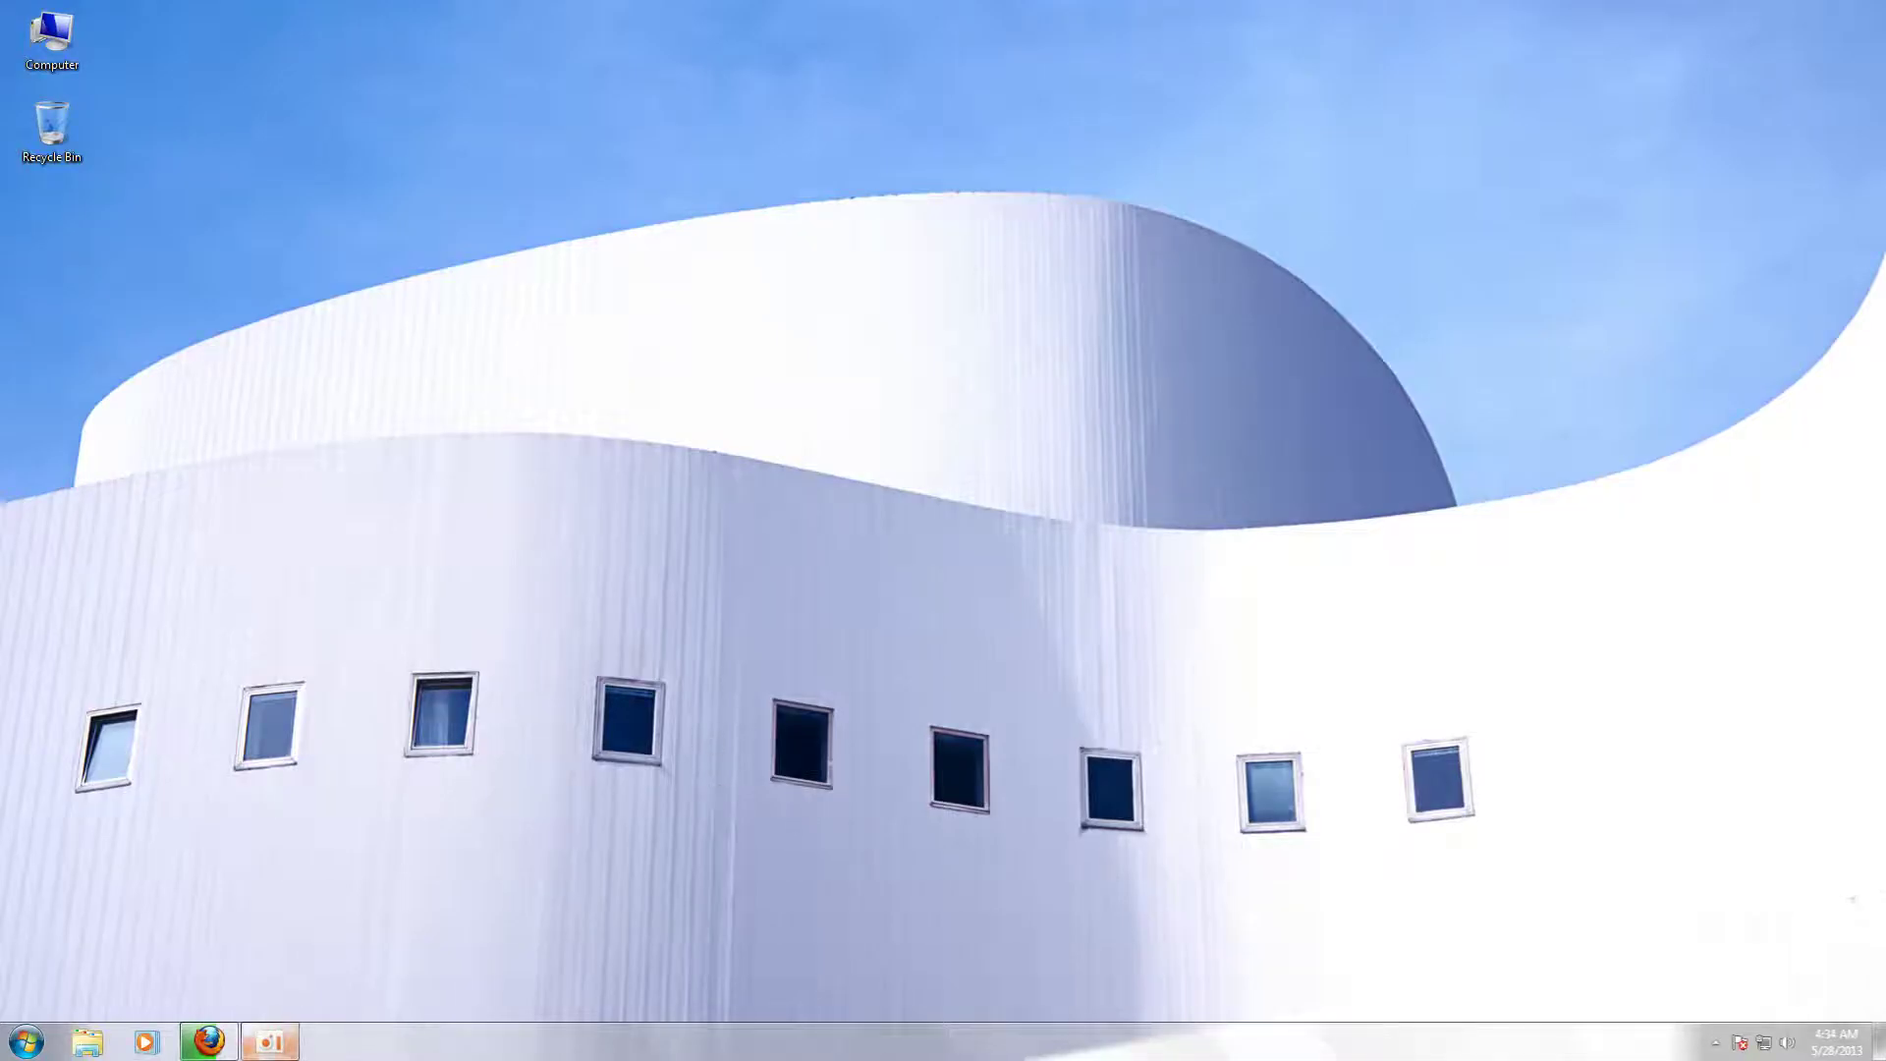
right_click(267, 1047)
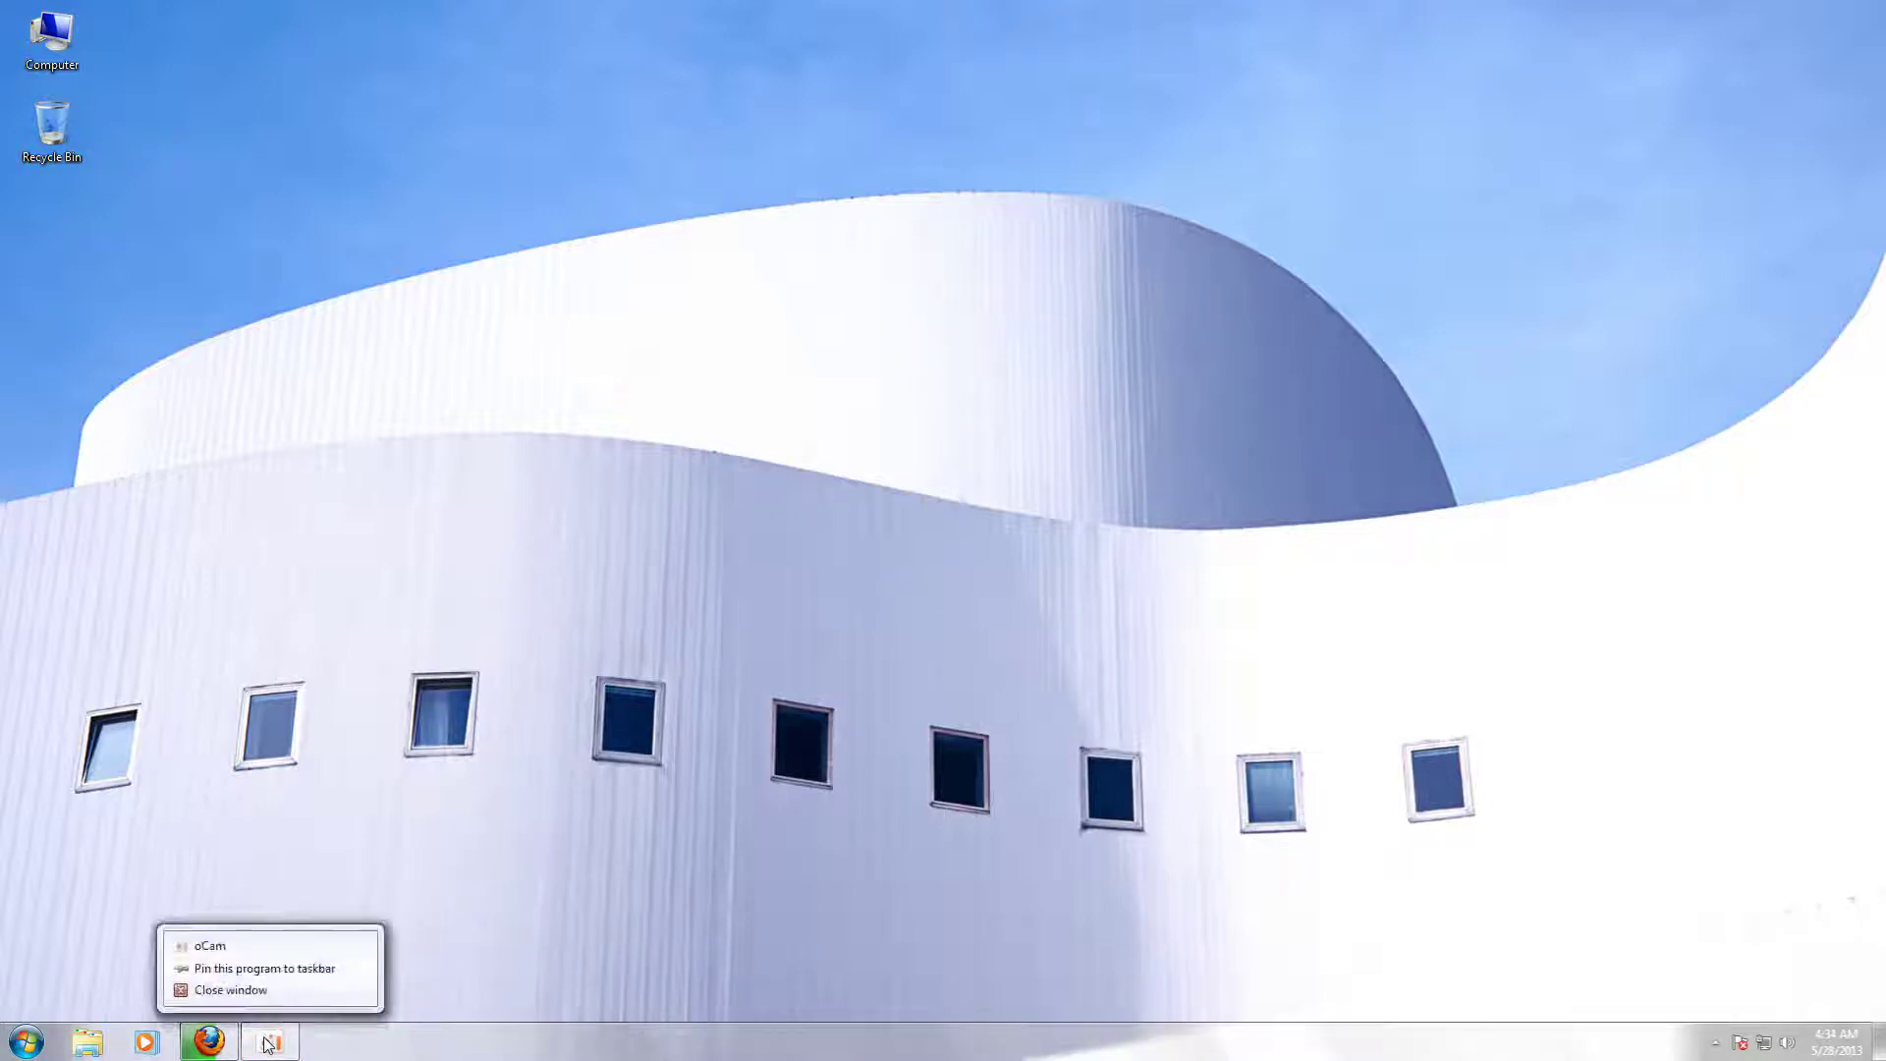
click(235, 990)
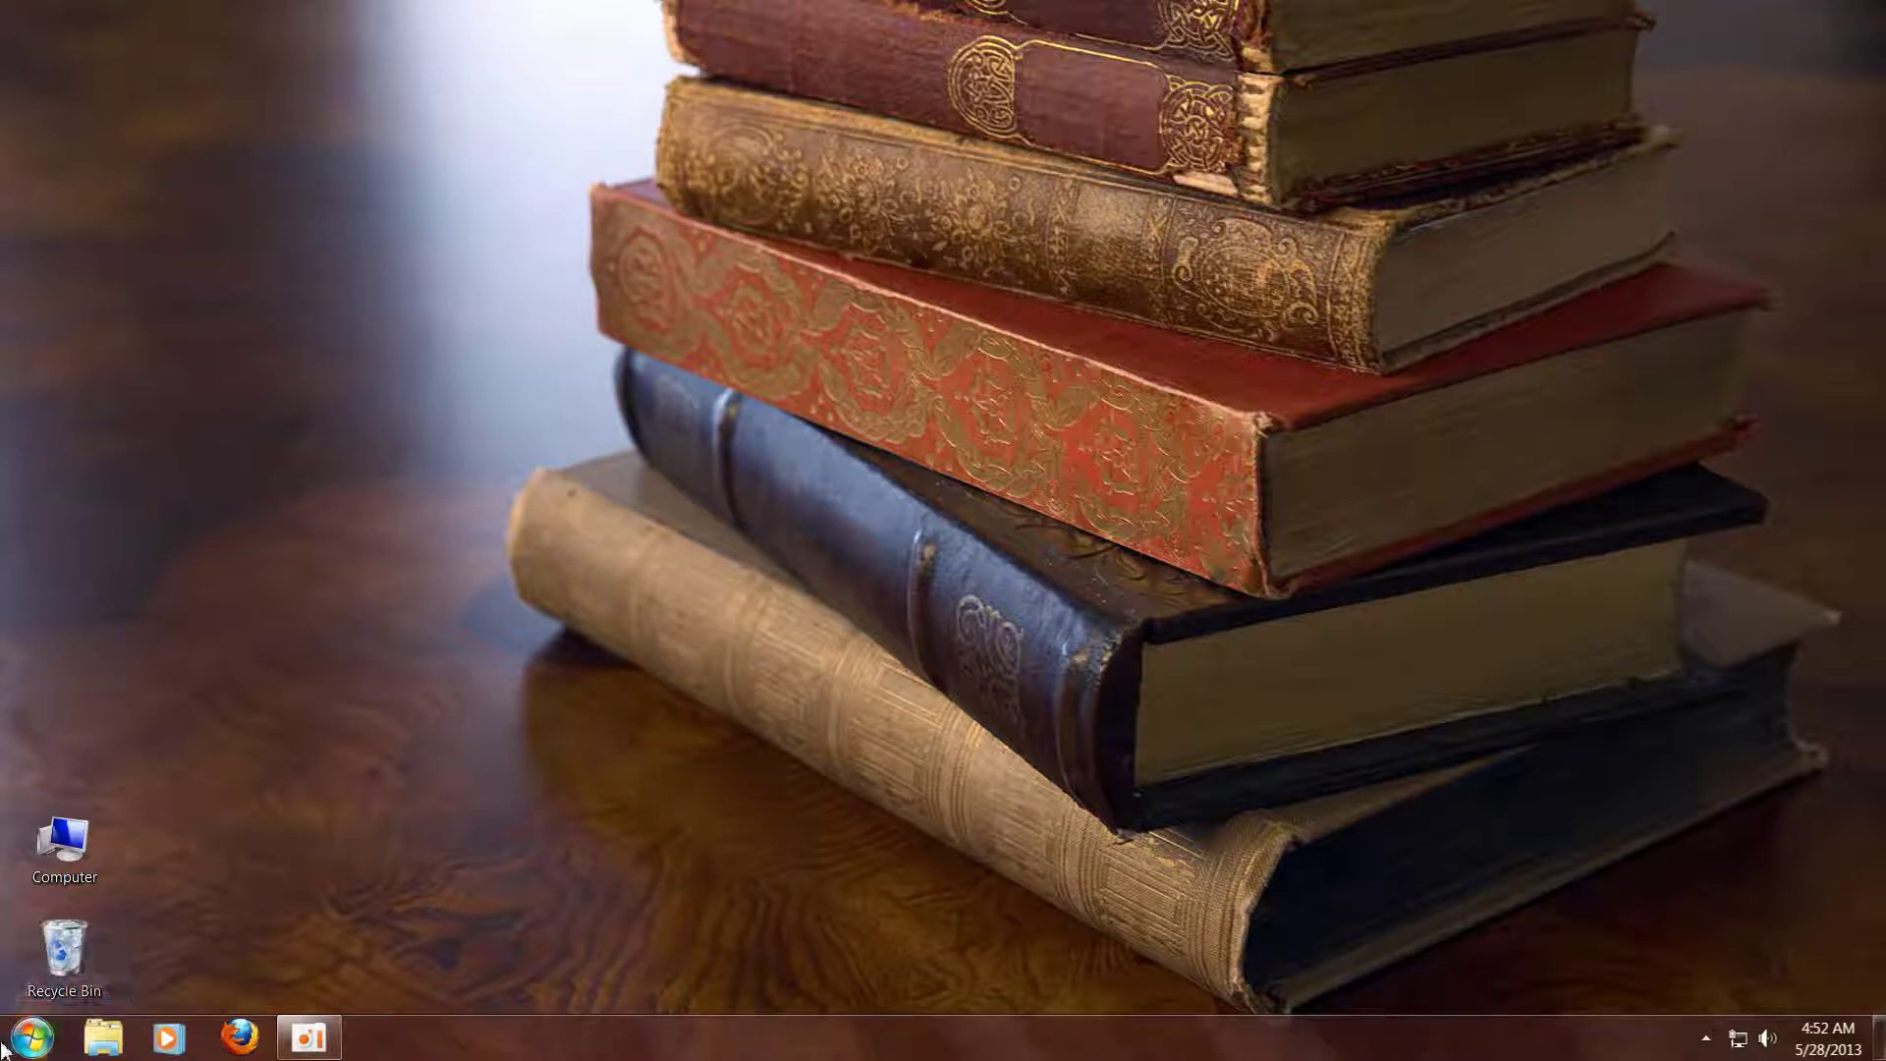
click(51, 1045)
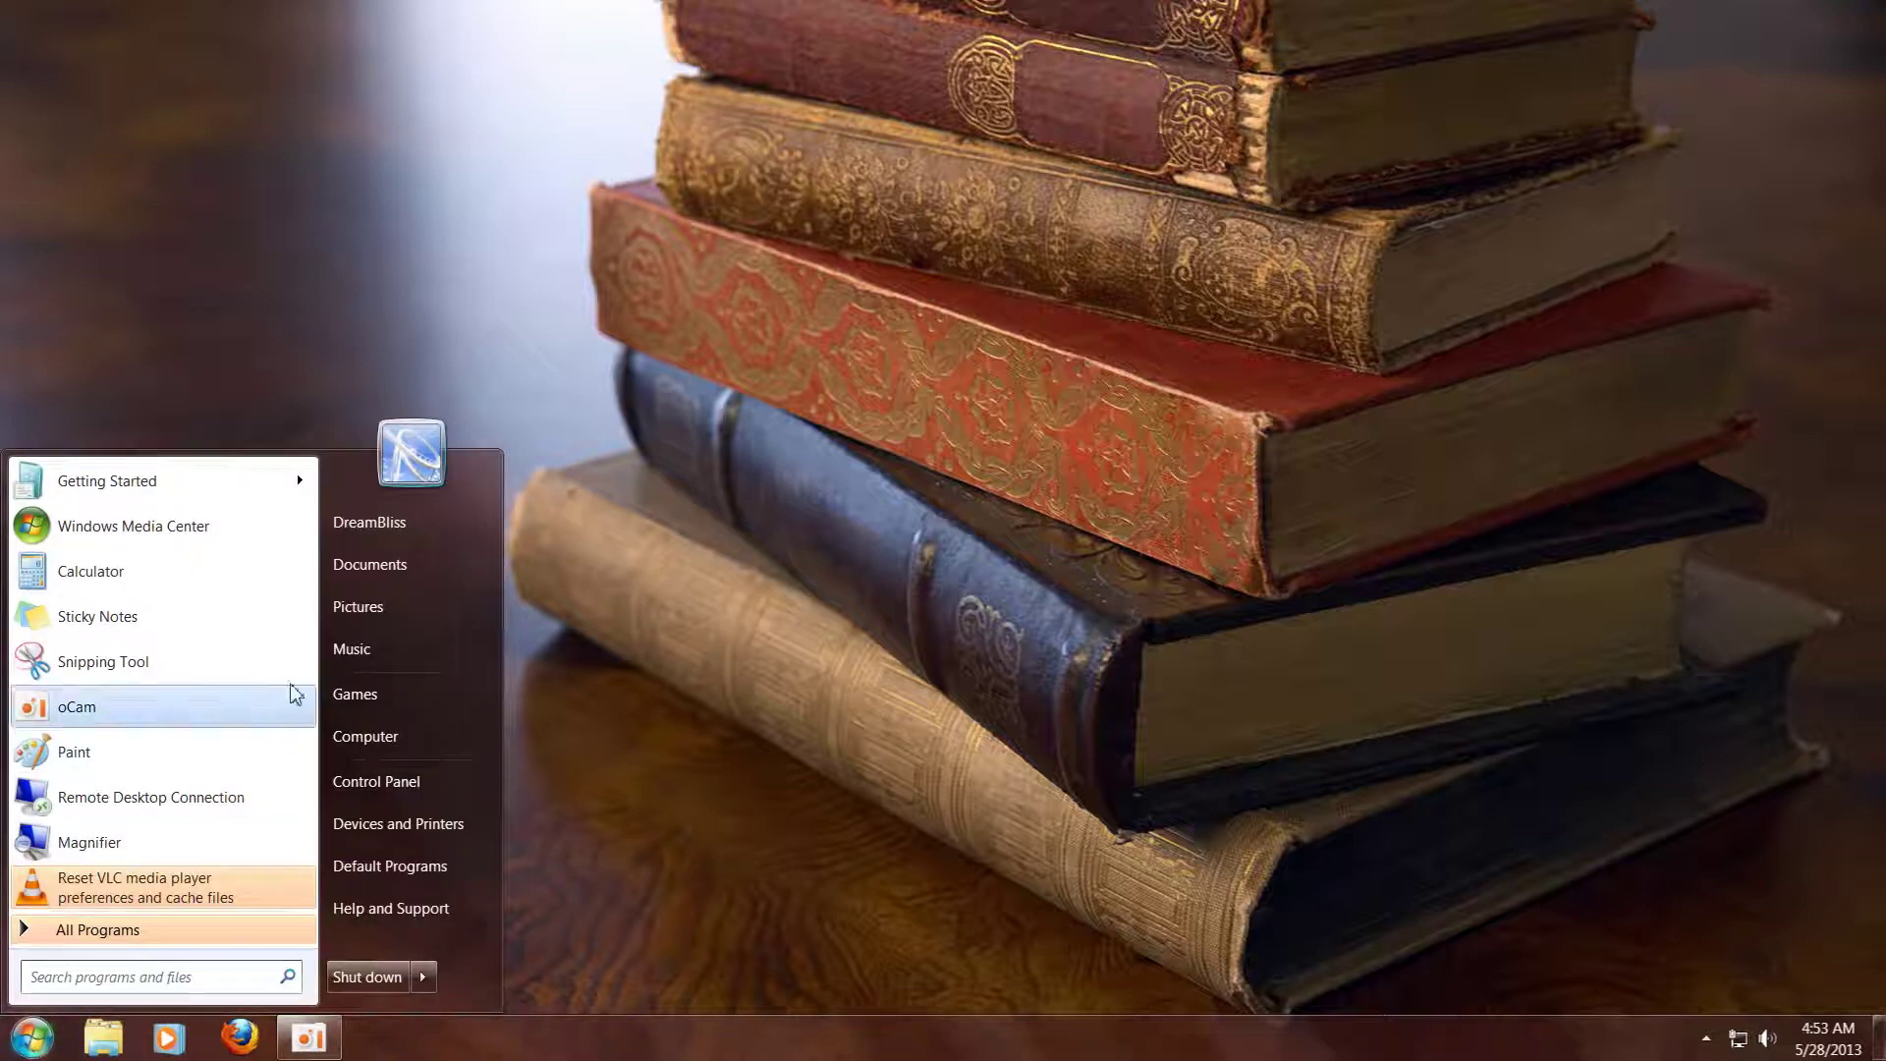
click(783, 716)
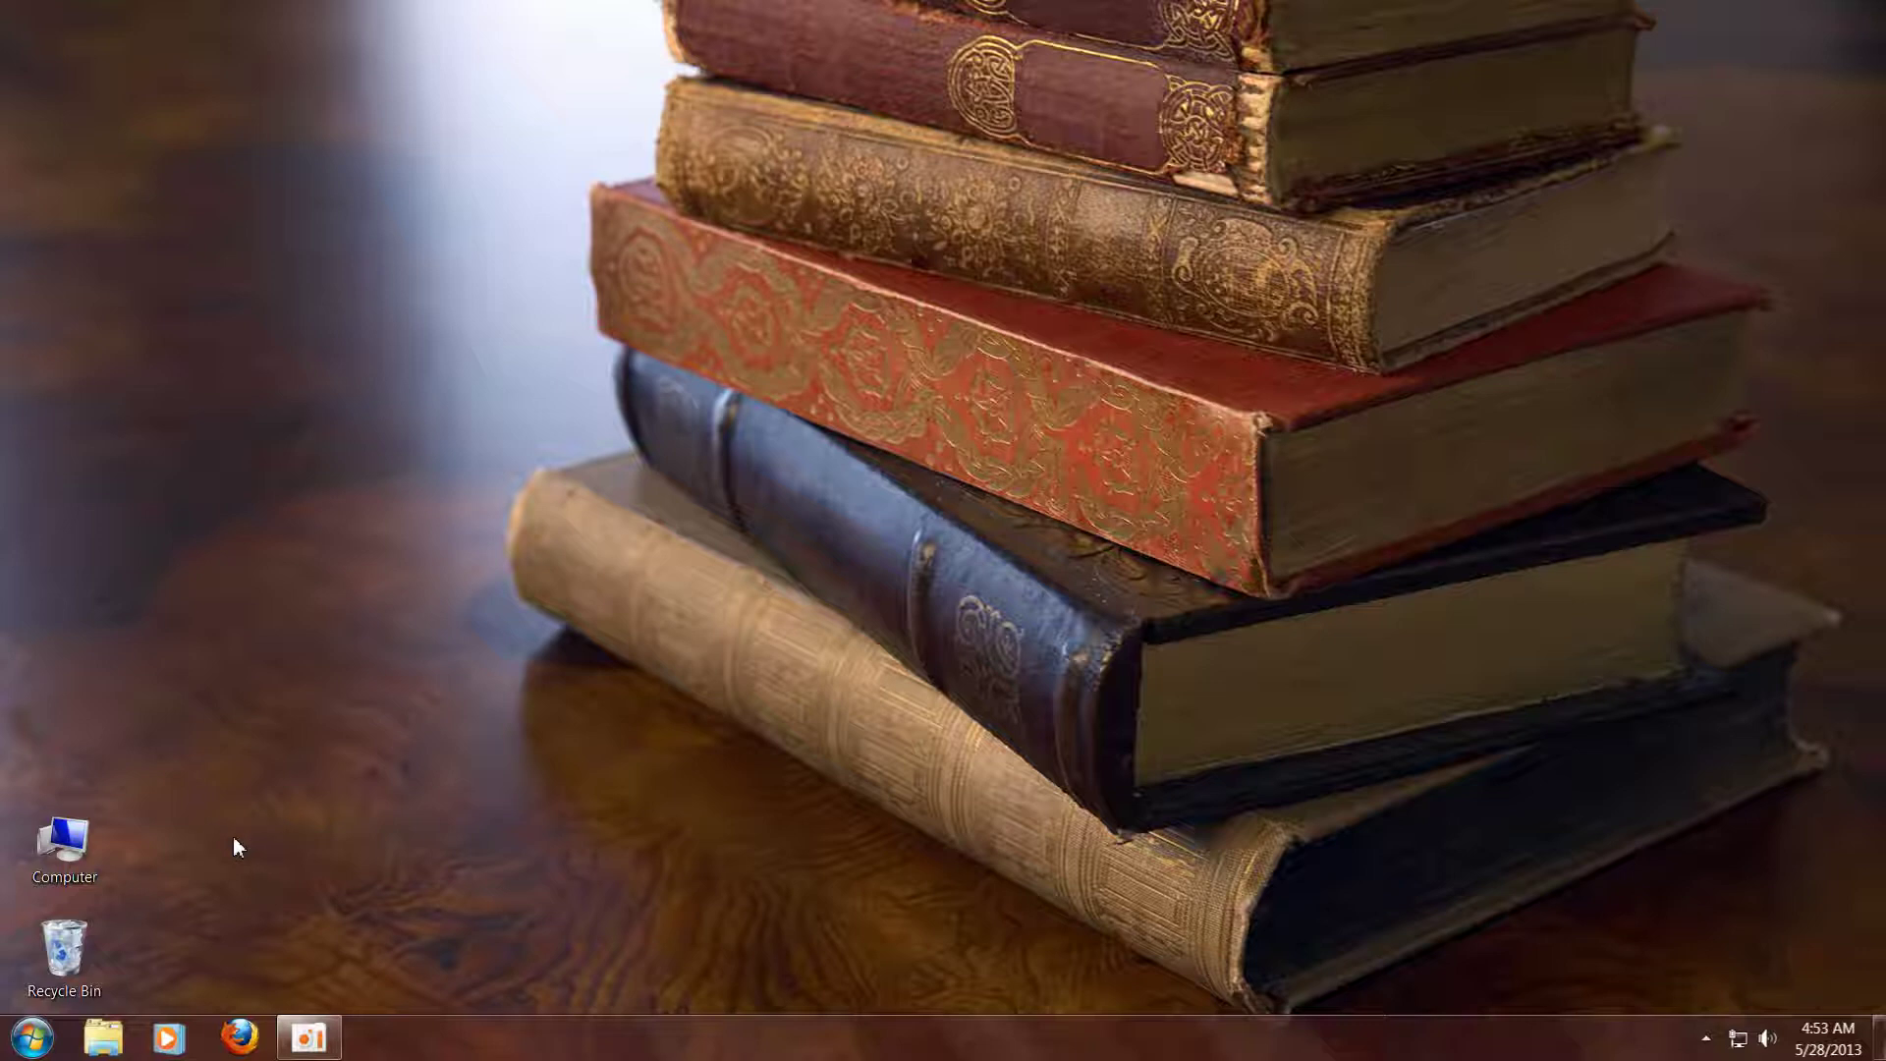
Empty the Recycle Bin and confirm the permanent deletion
right_click(51, 955)
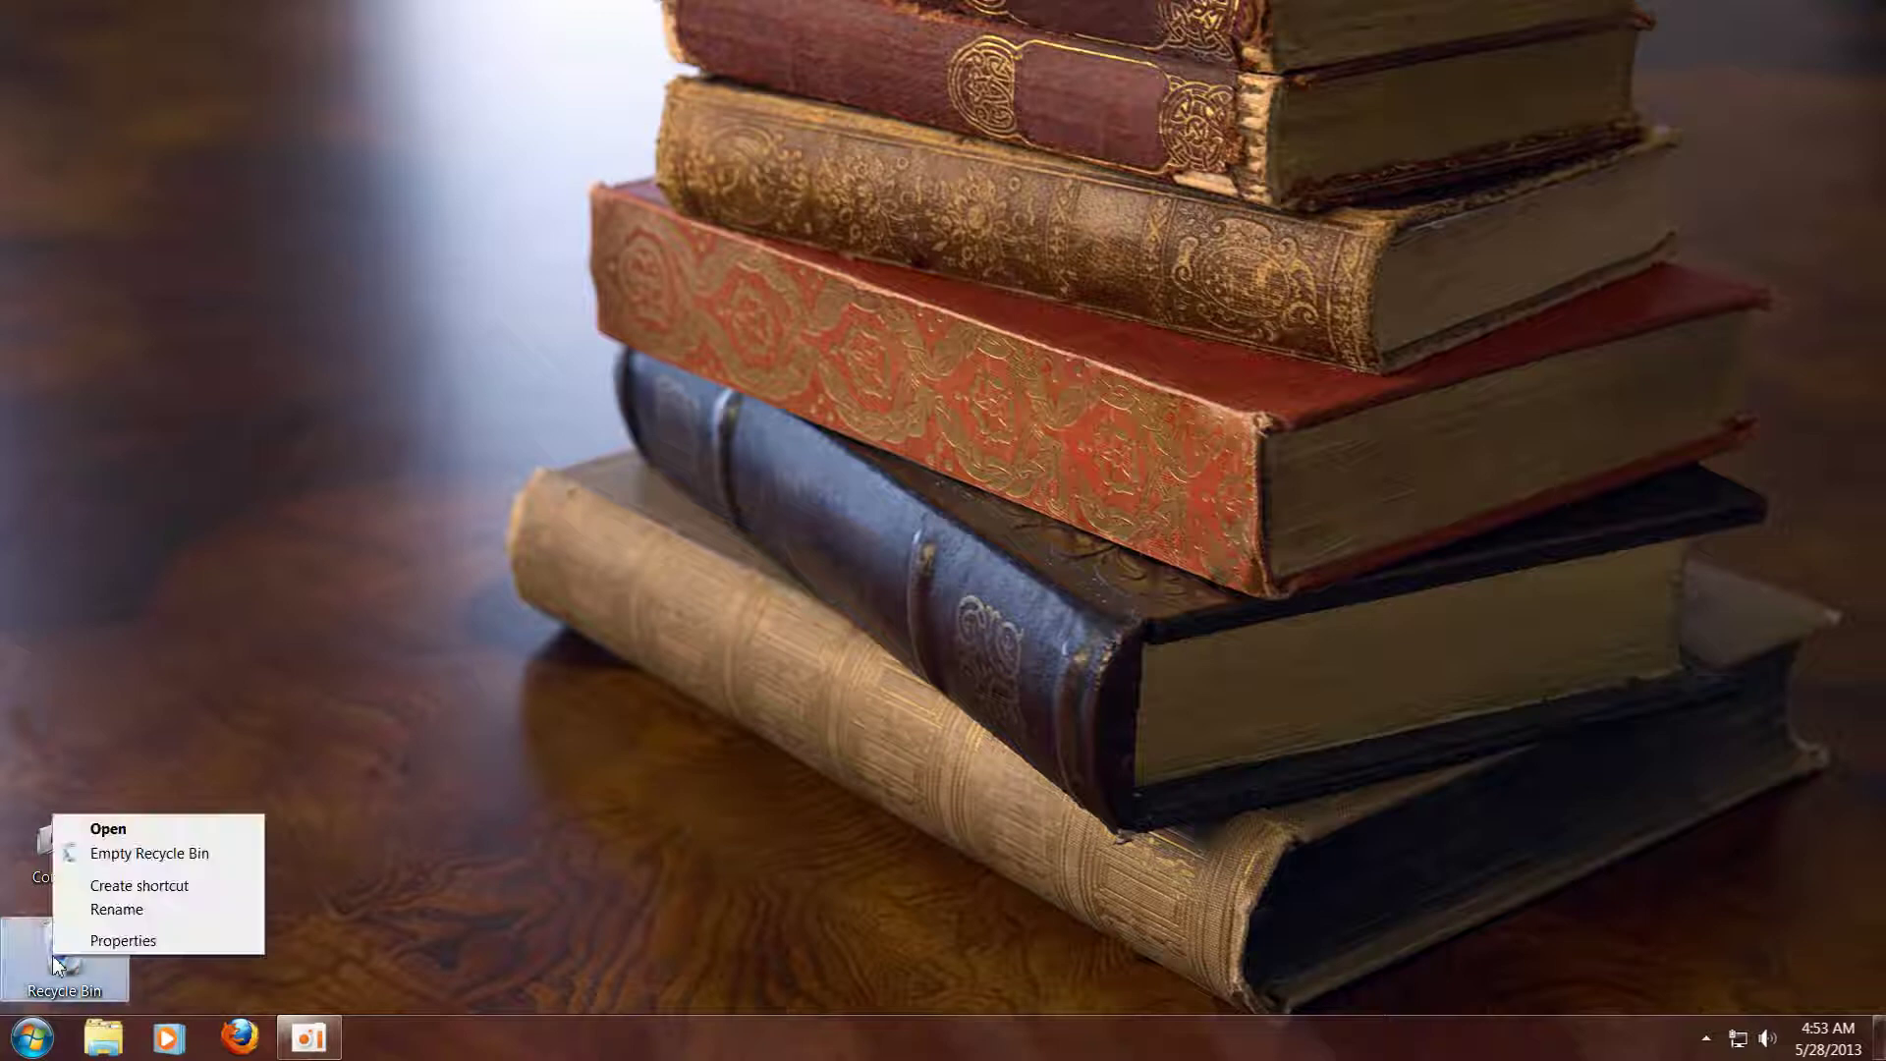
click(204, 855)
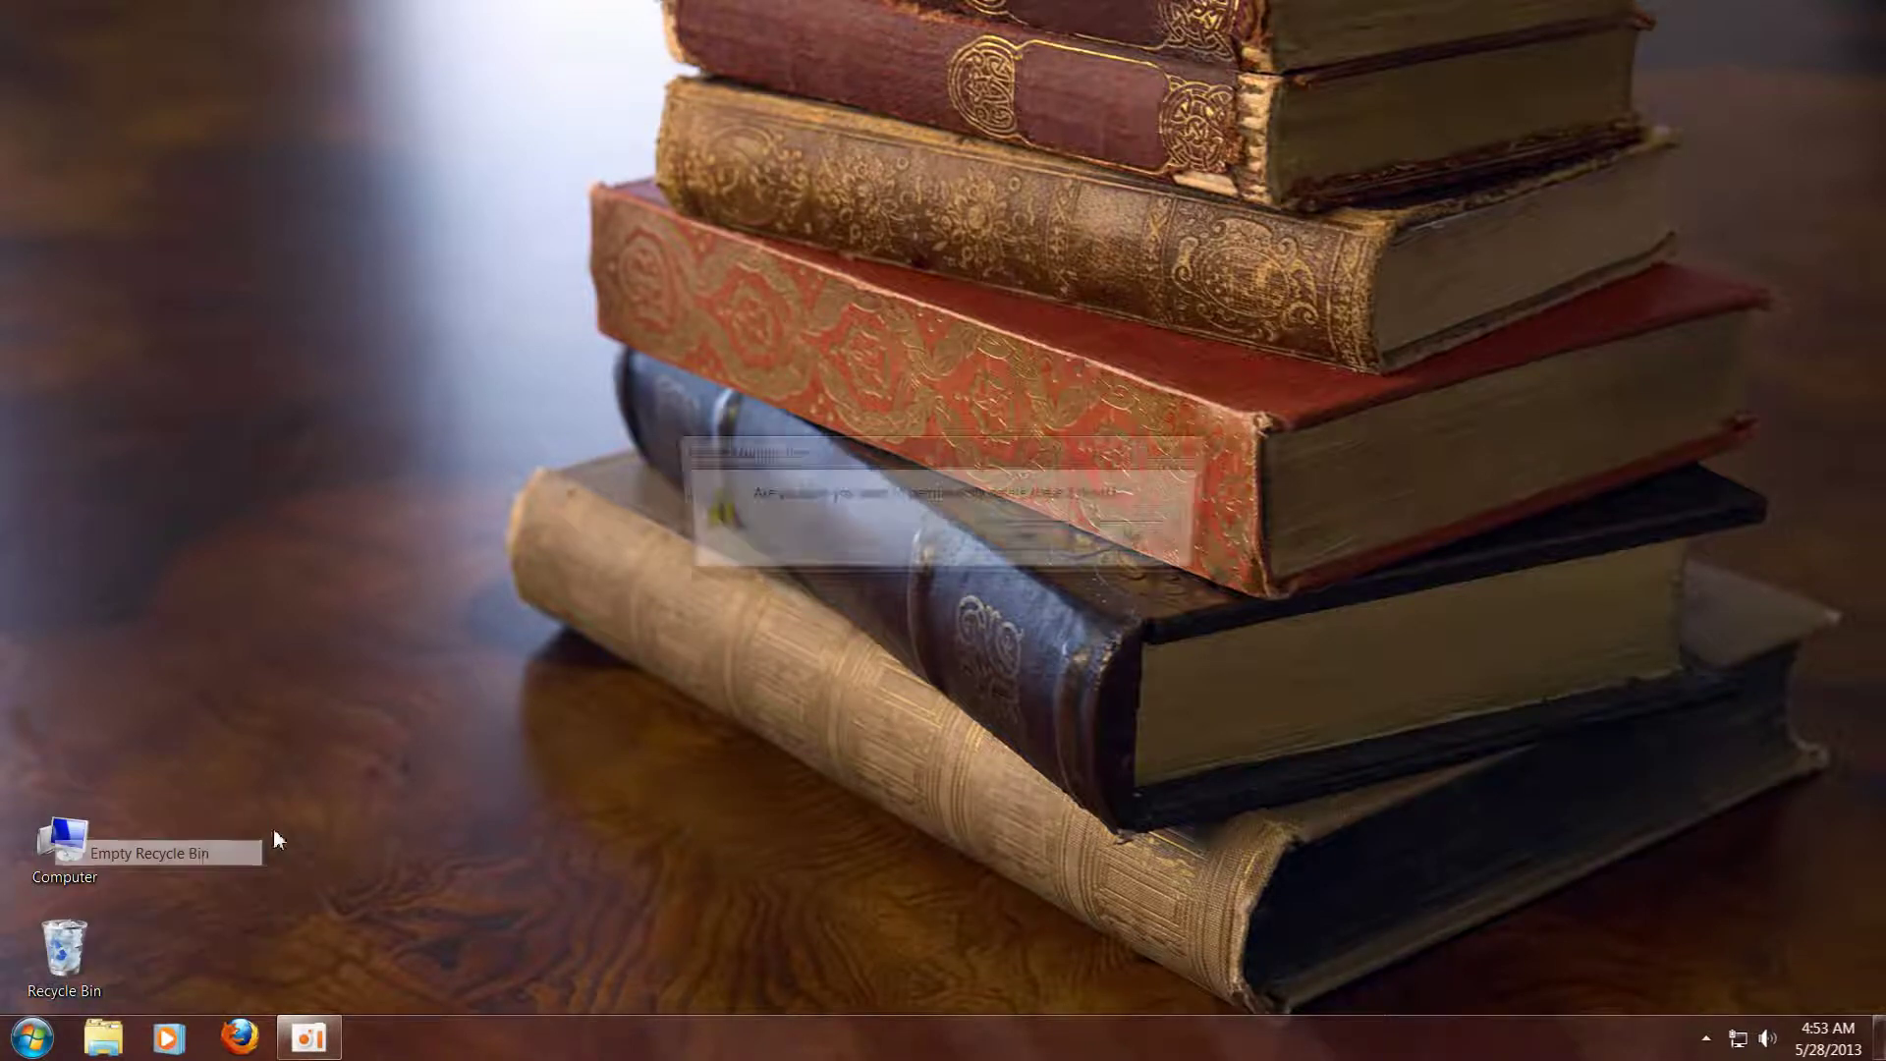
key(Return)
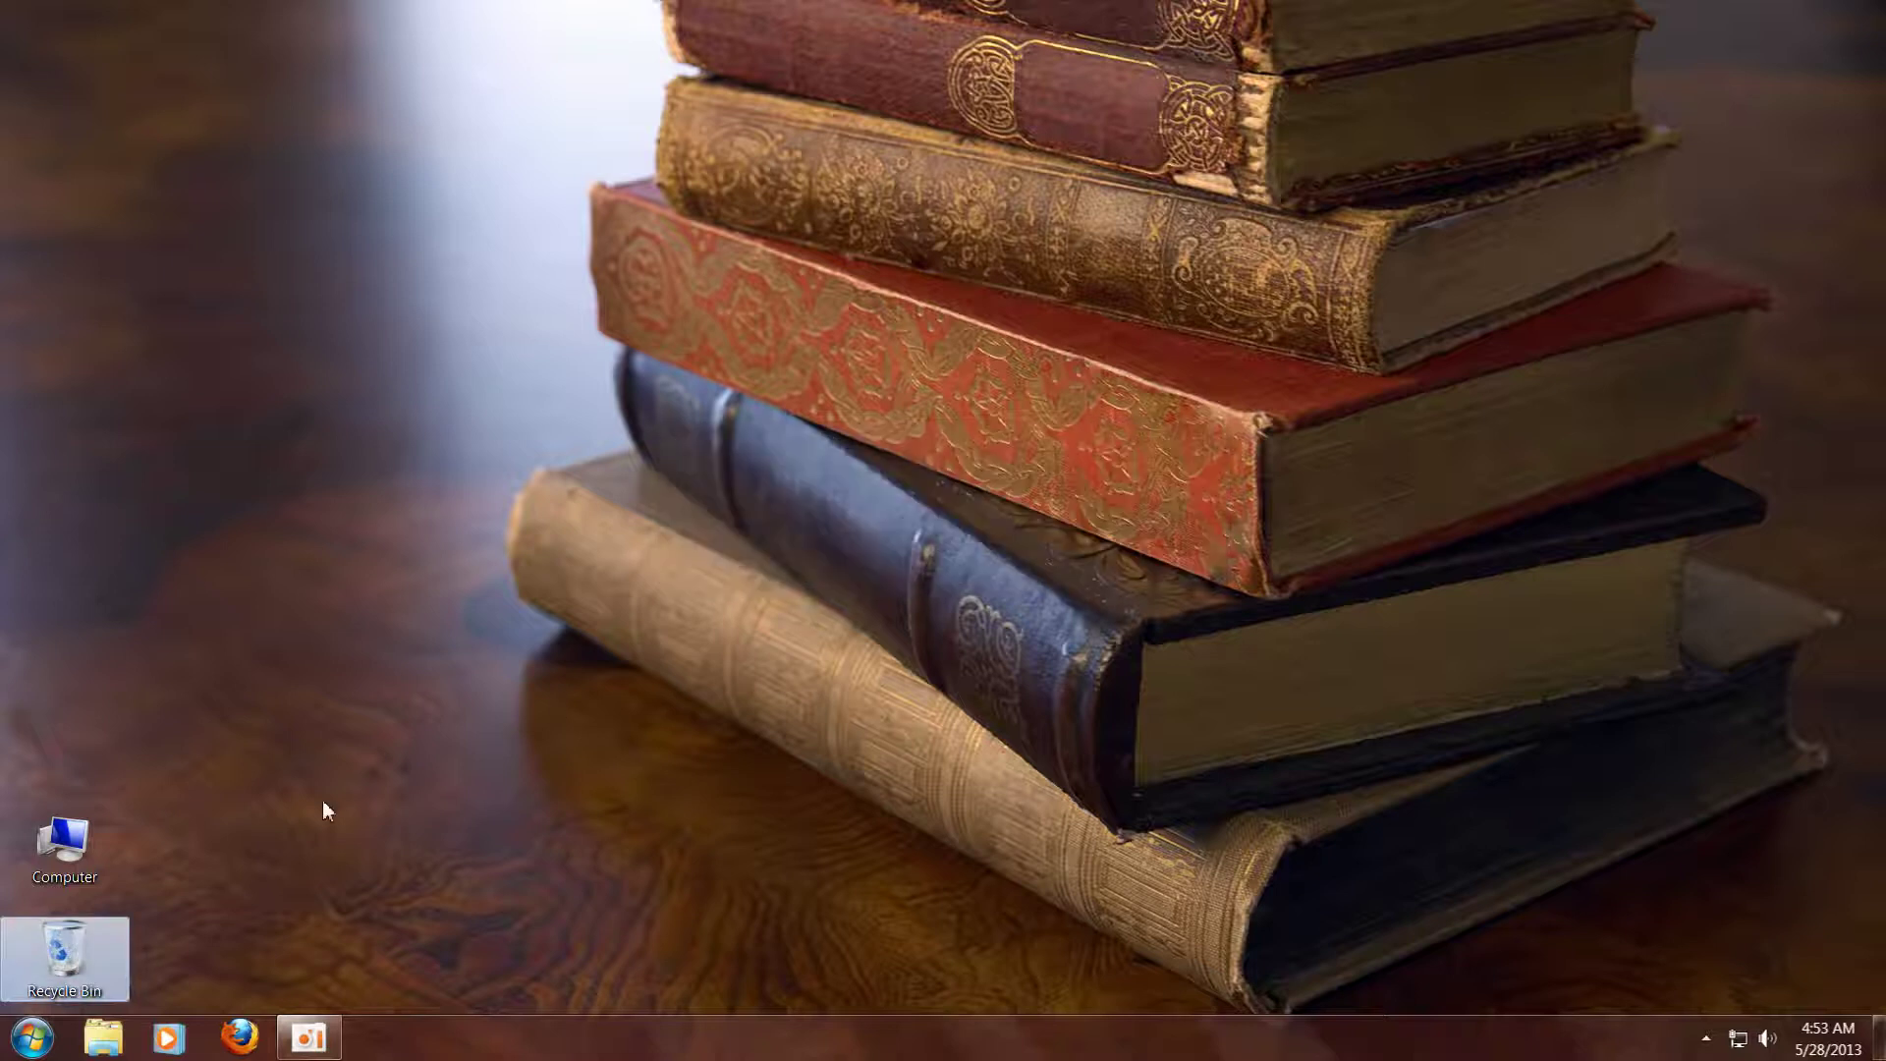
click(33, 1044)
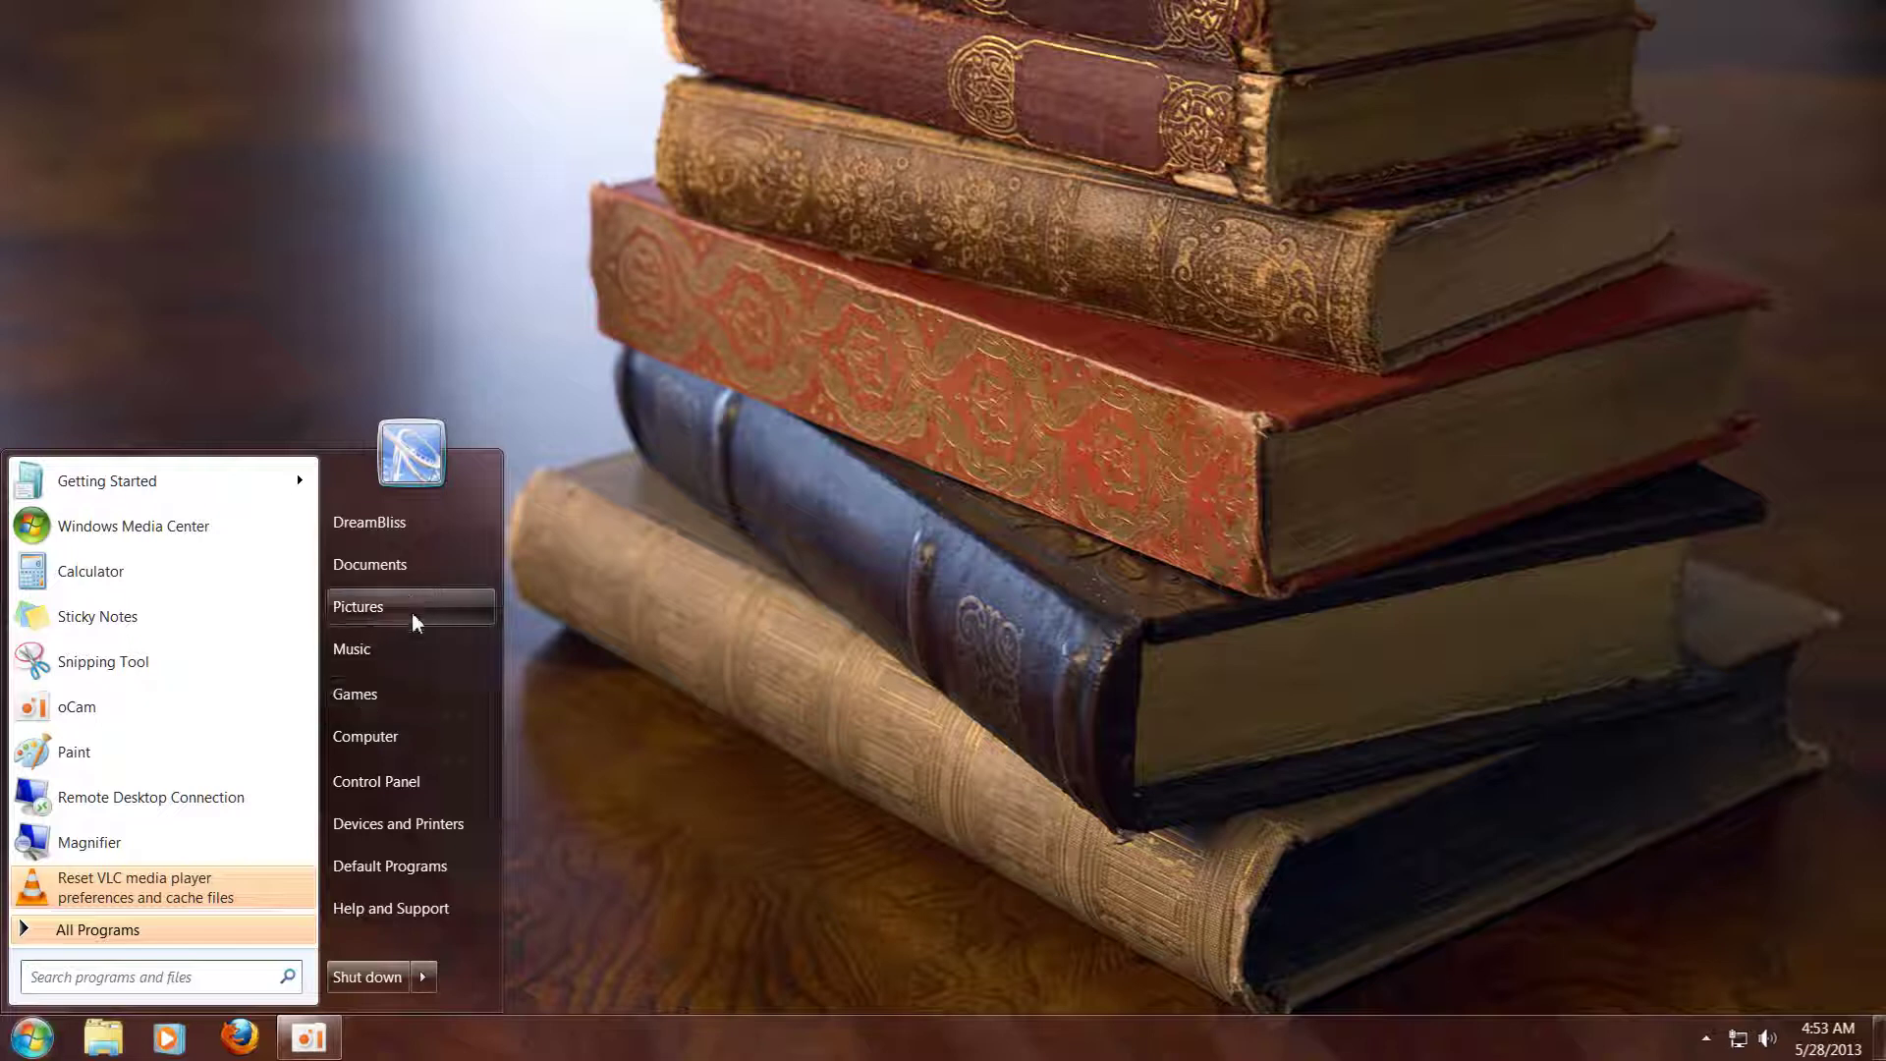
click(579, 600)
Reopen the Personalization settings, view the Display size options, and return to look through the full list of themes
right_click(522, 424)
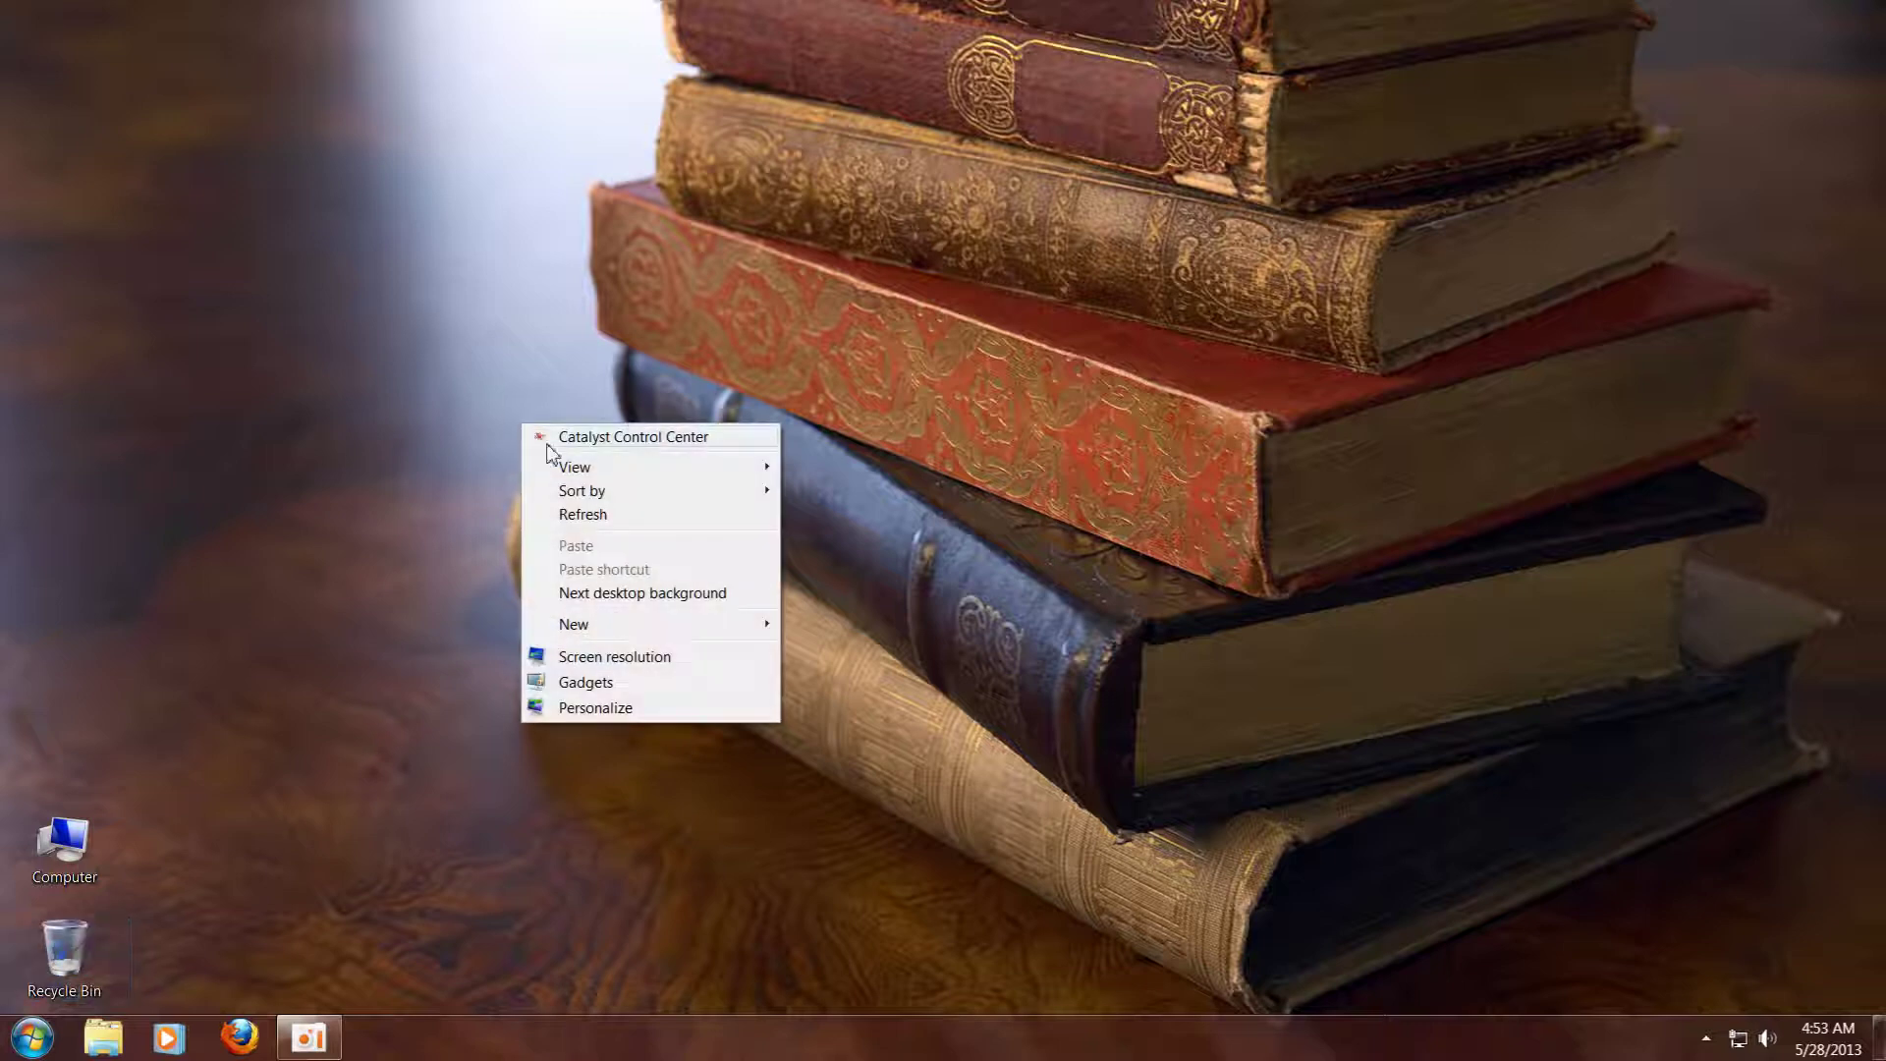
click(630, 704)
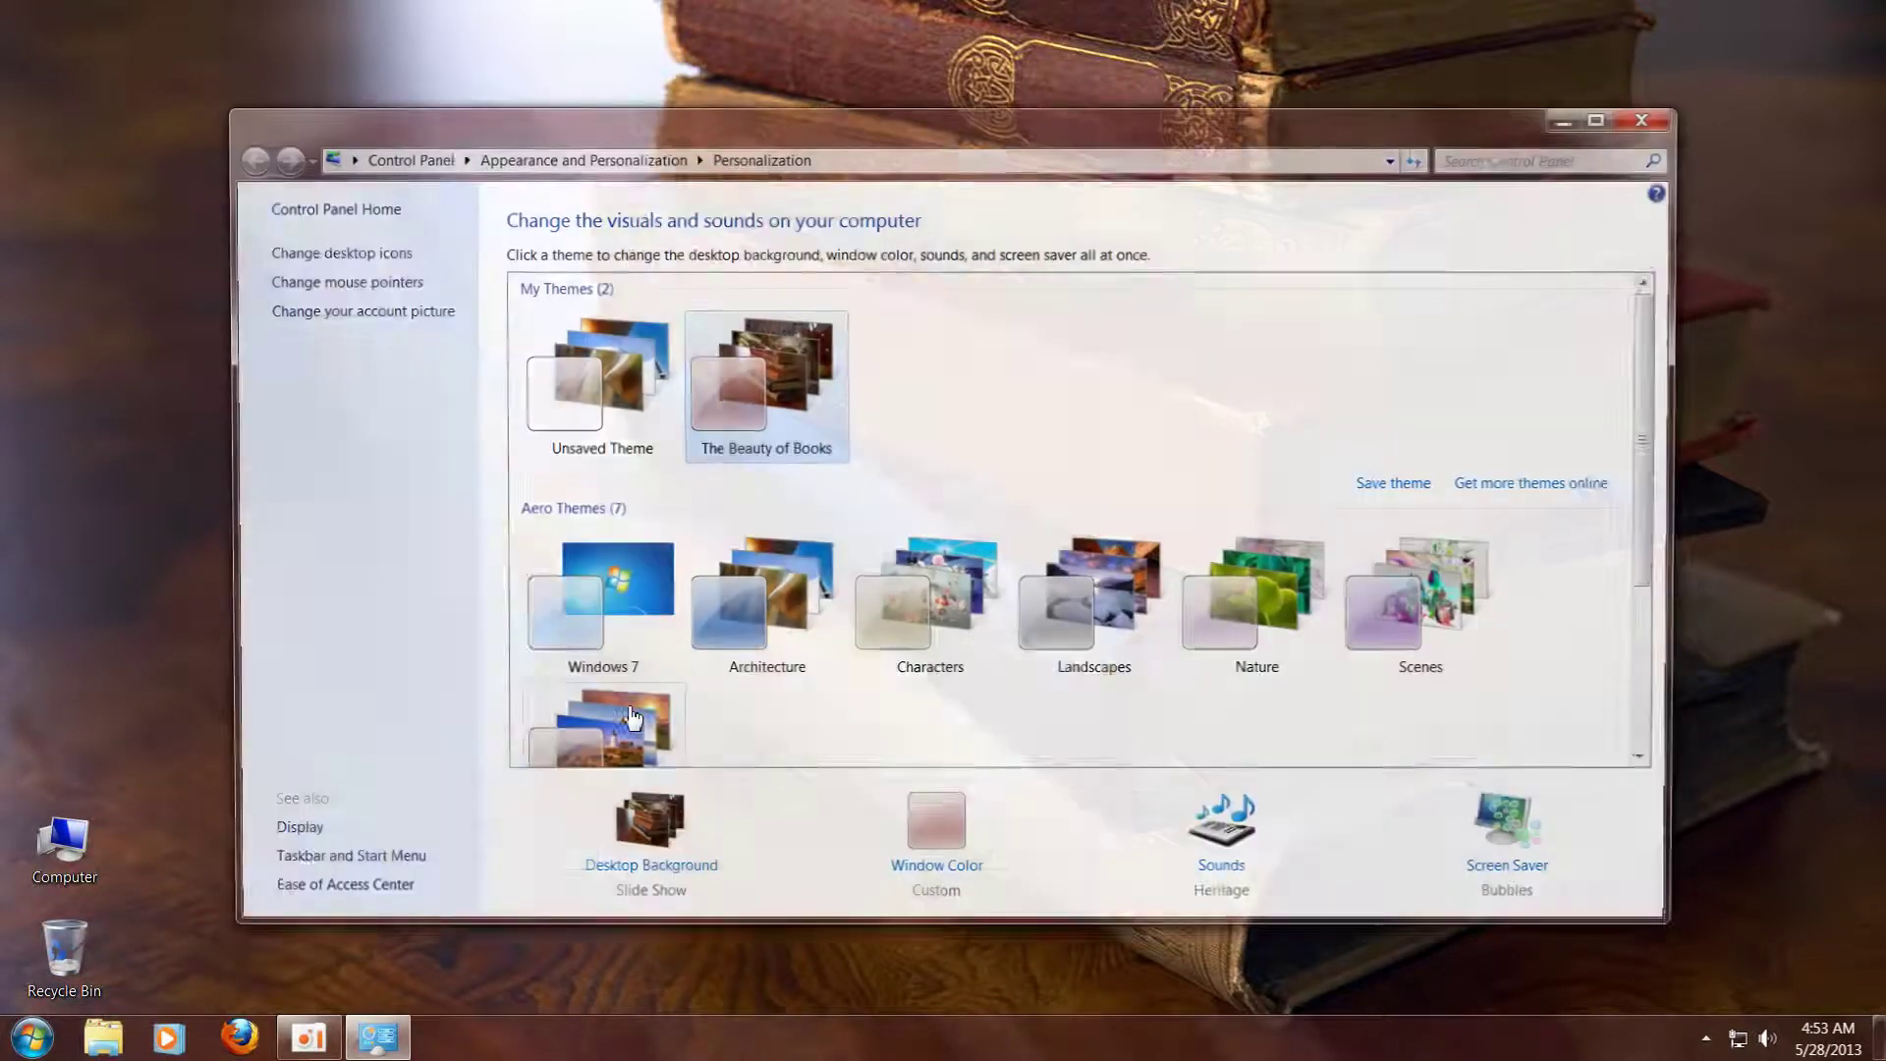
click(284, 836)
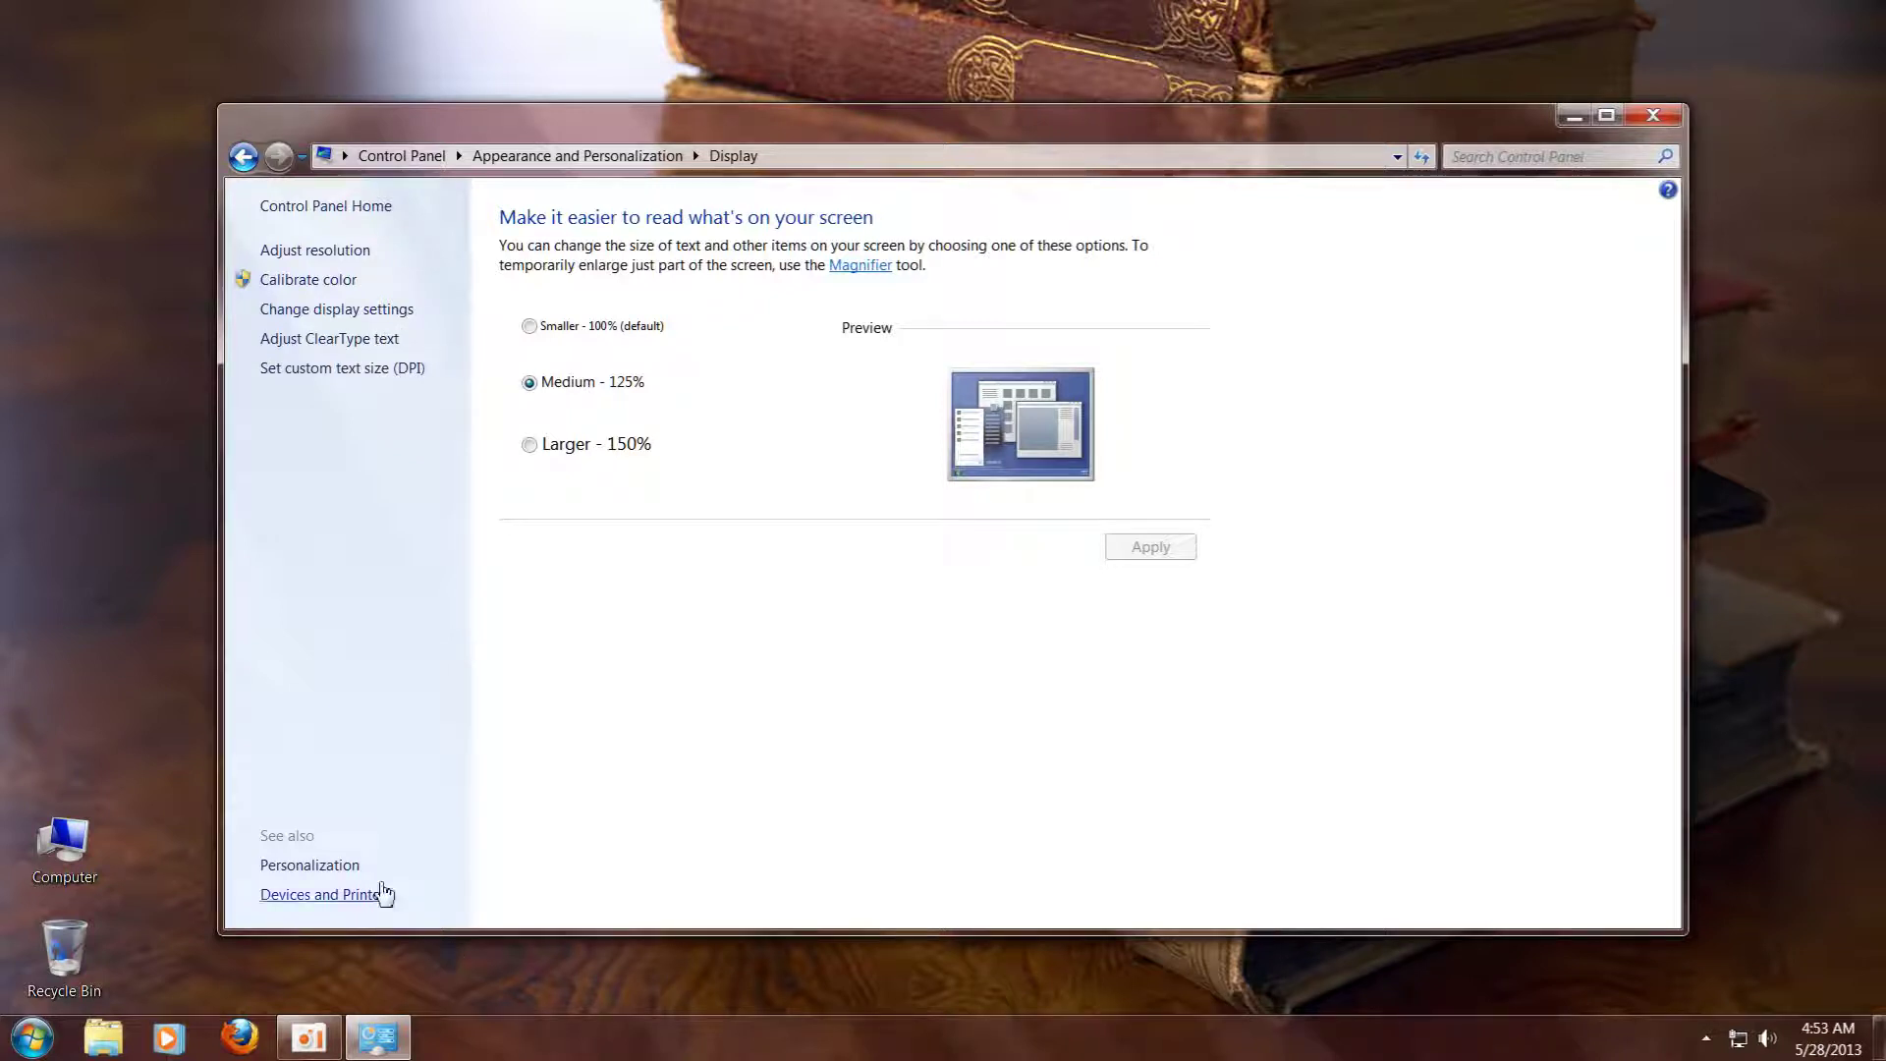
click(329, 865)
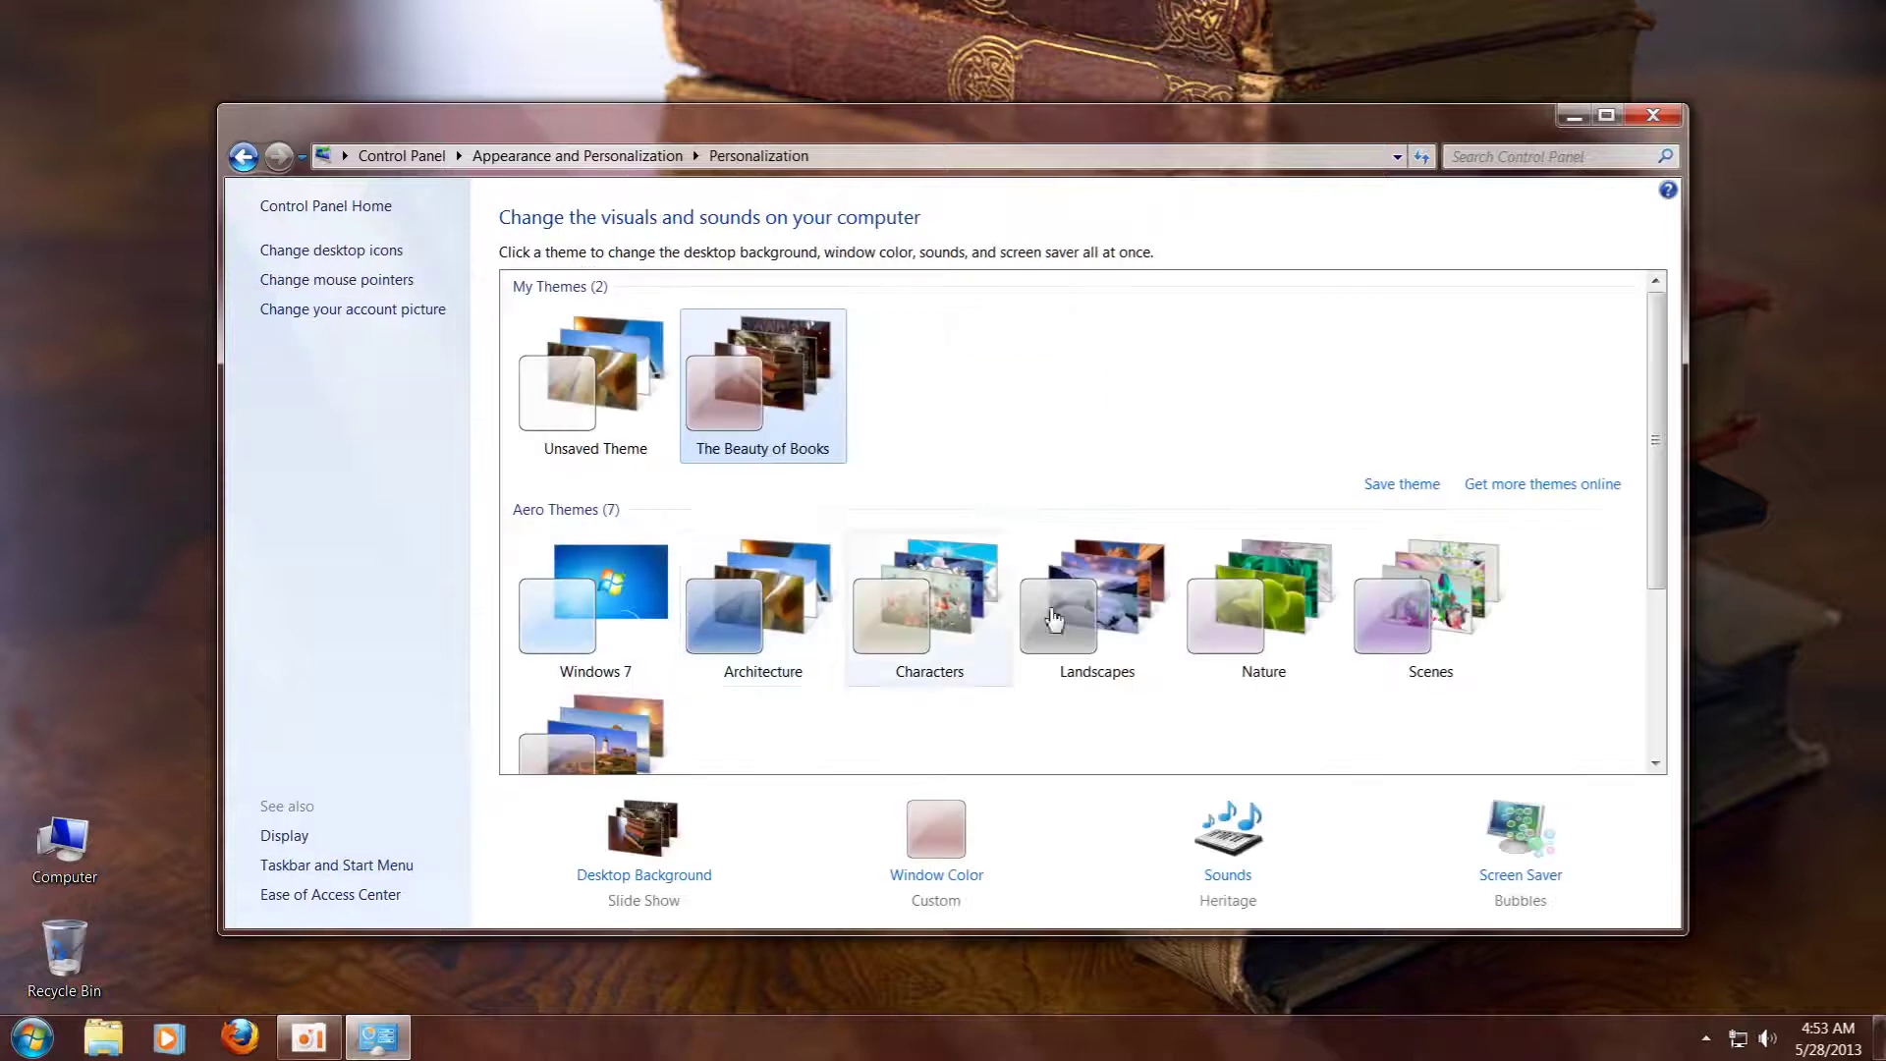
drag(1660, 452, 1633, 640)
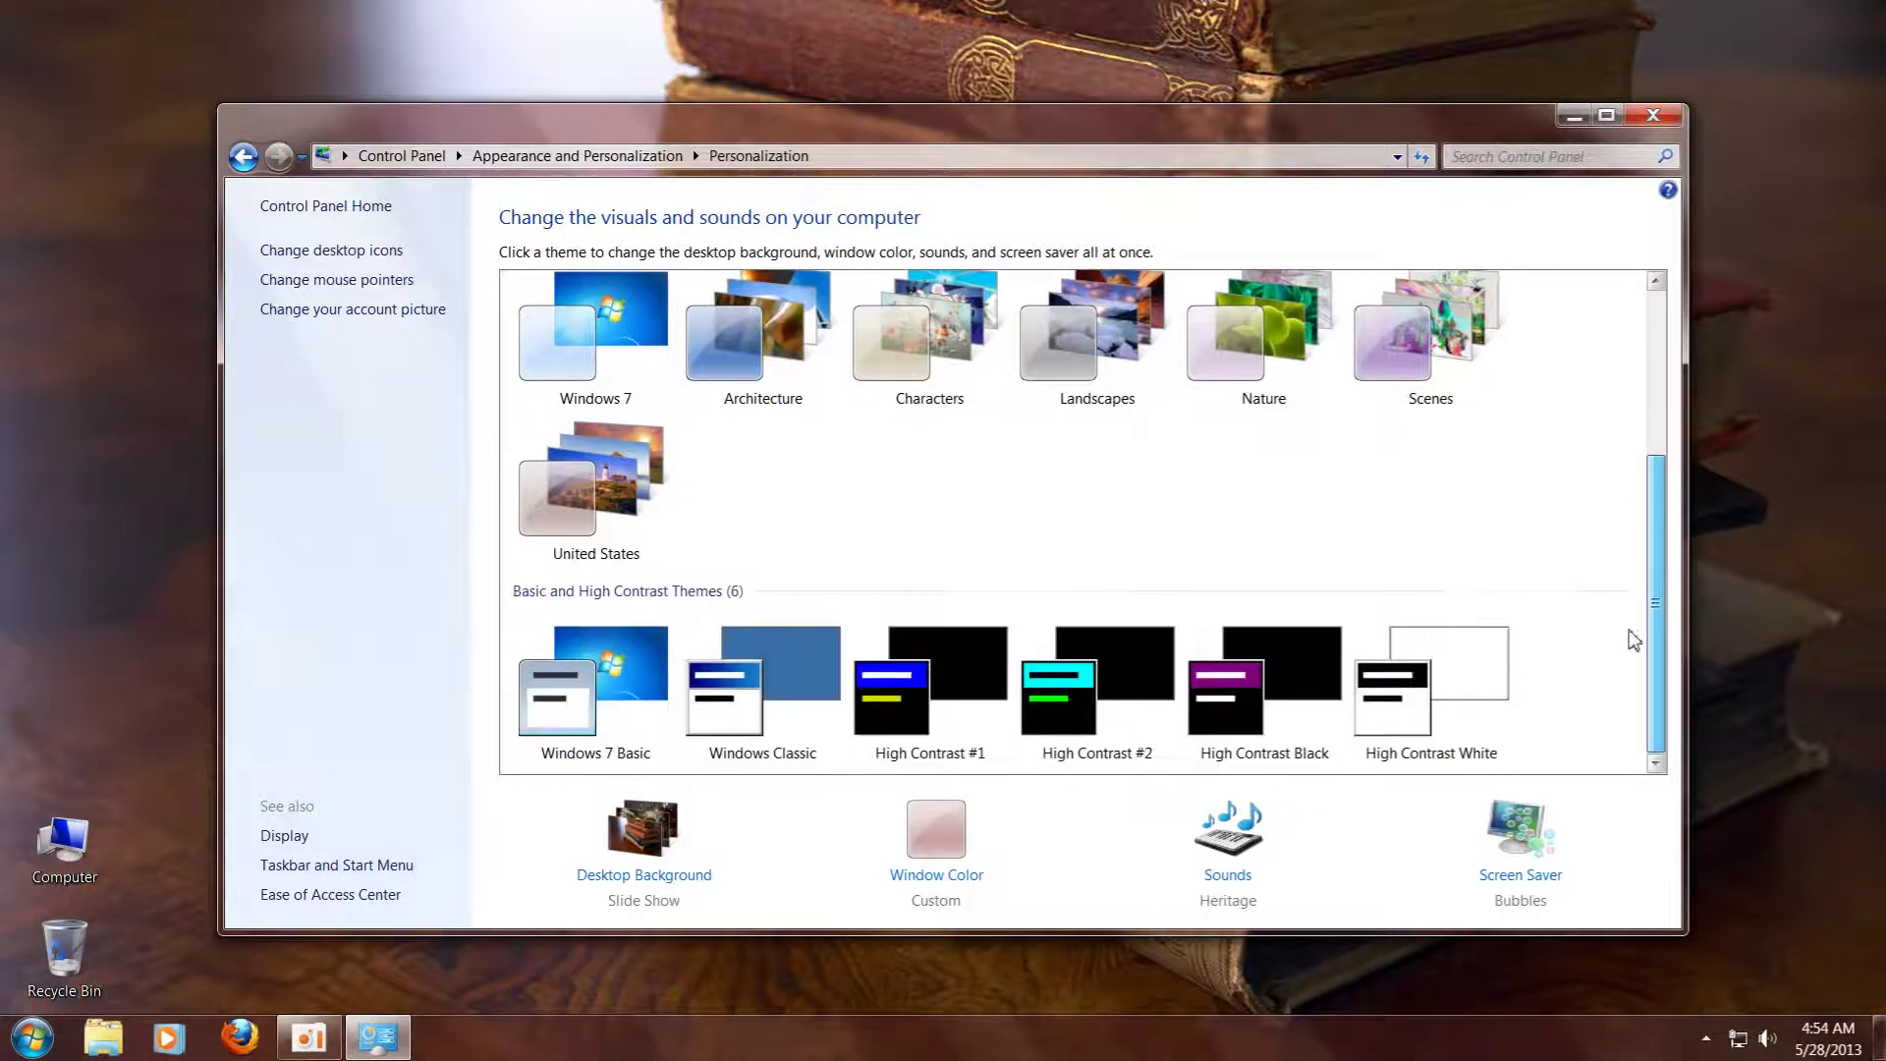
Try Frost as the window color and leave the color settings without saving
click(917, 894)
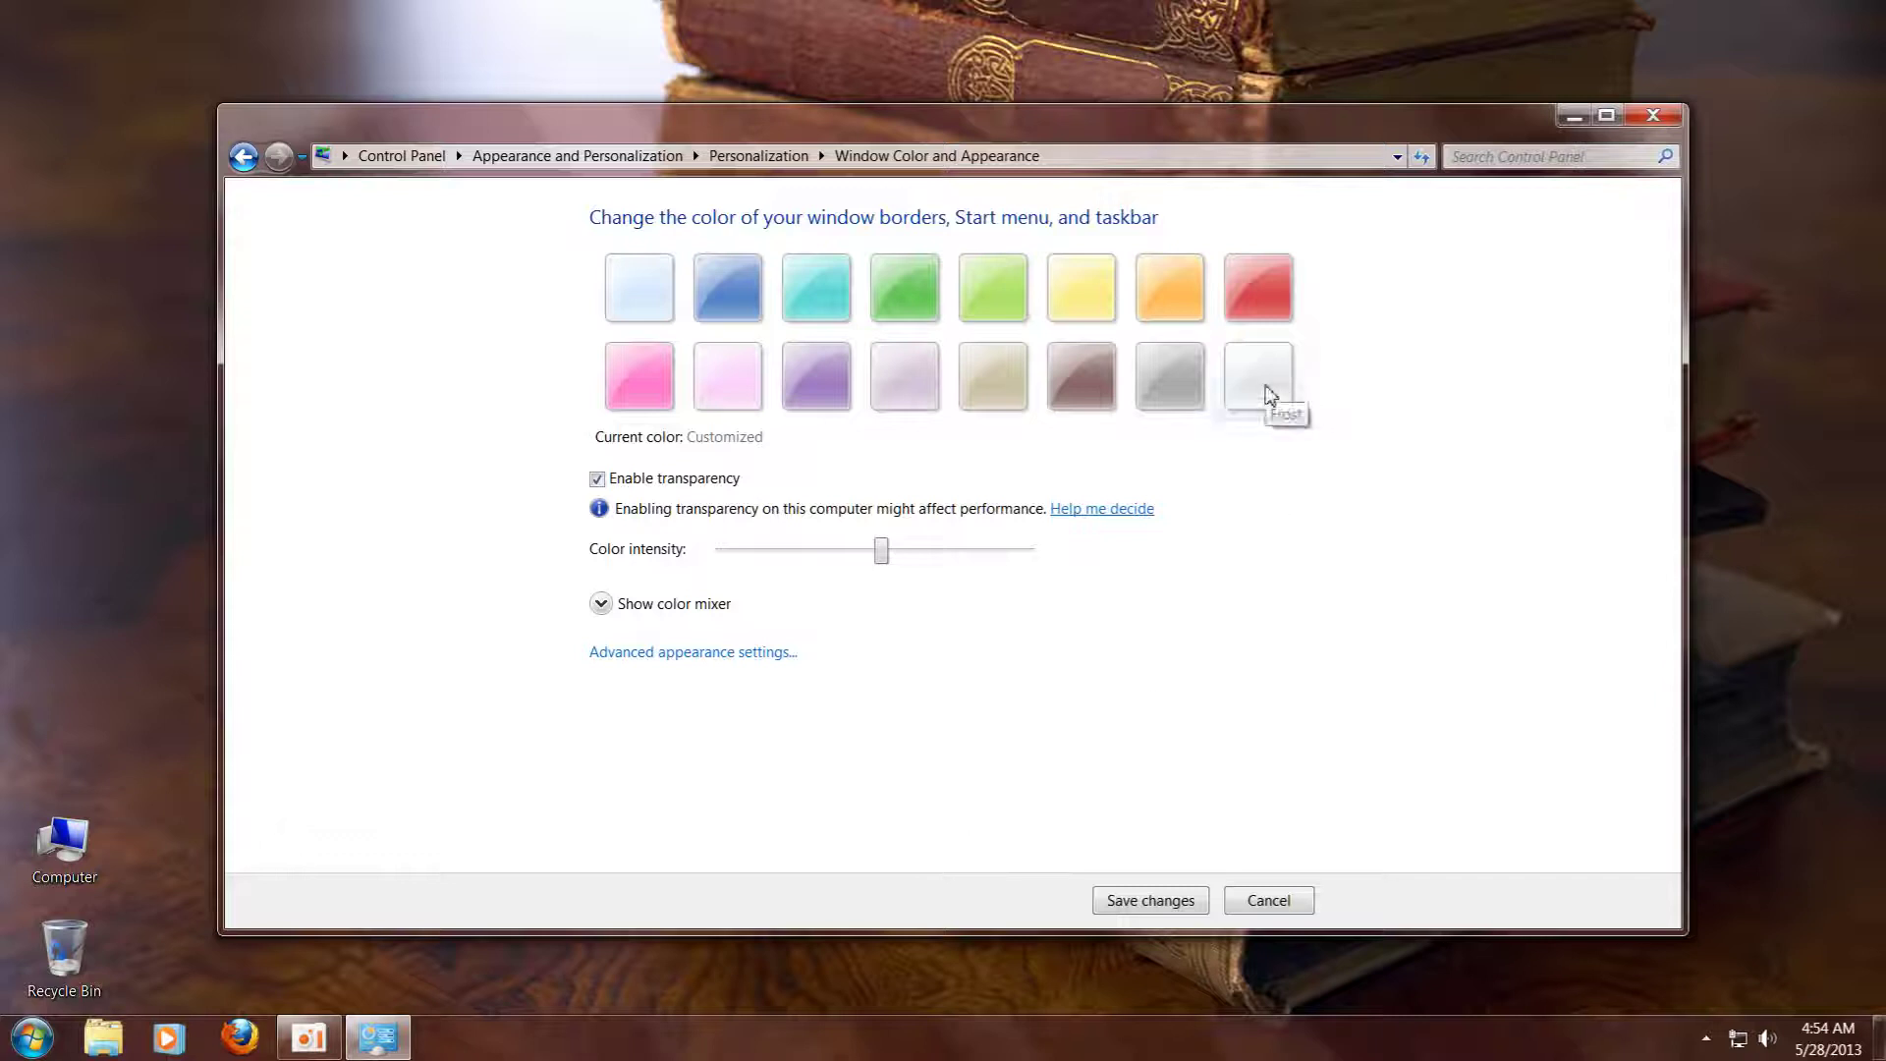
click(1267, 388)
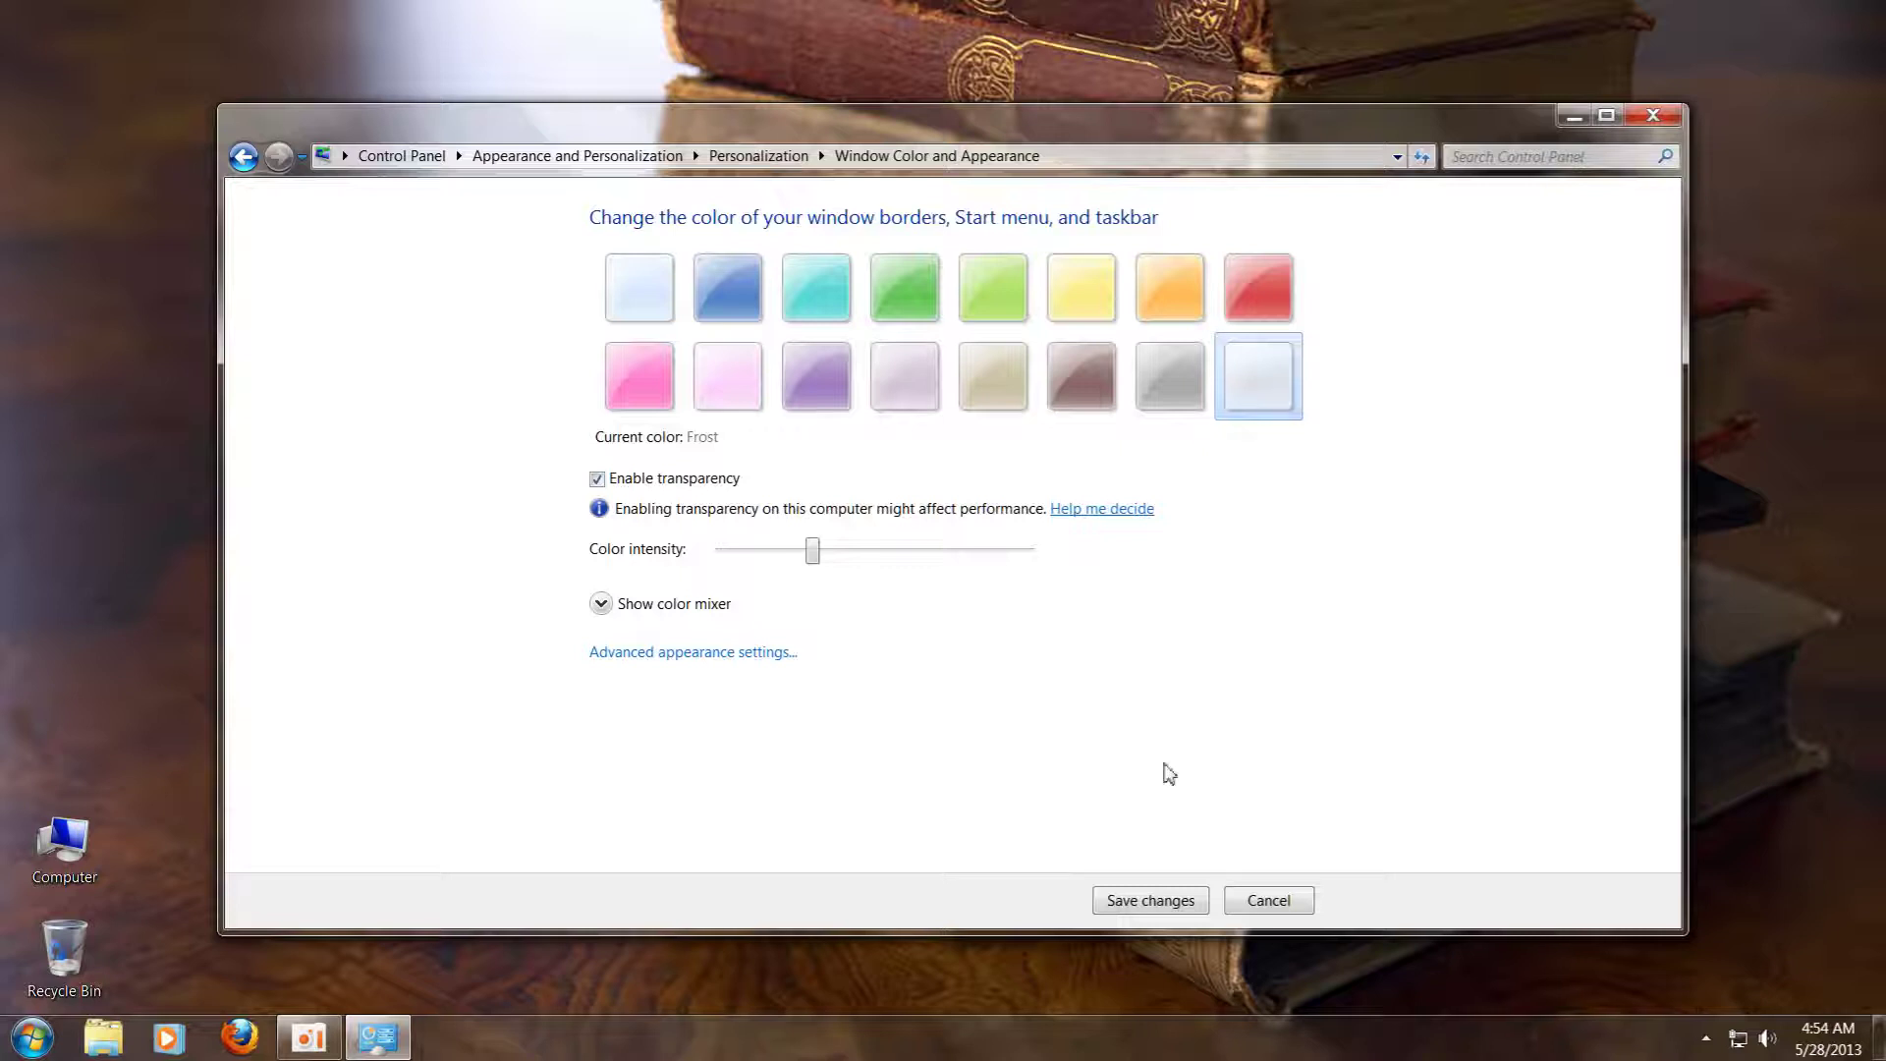
click(1269, 901)
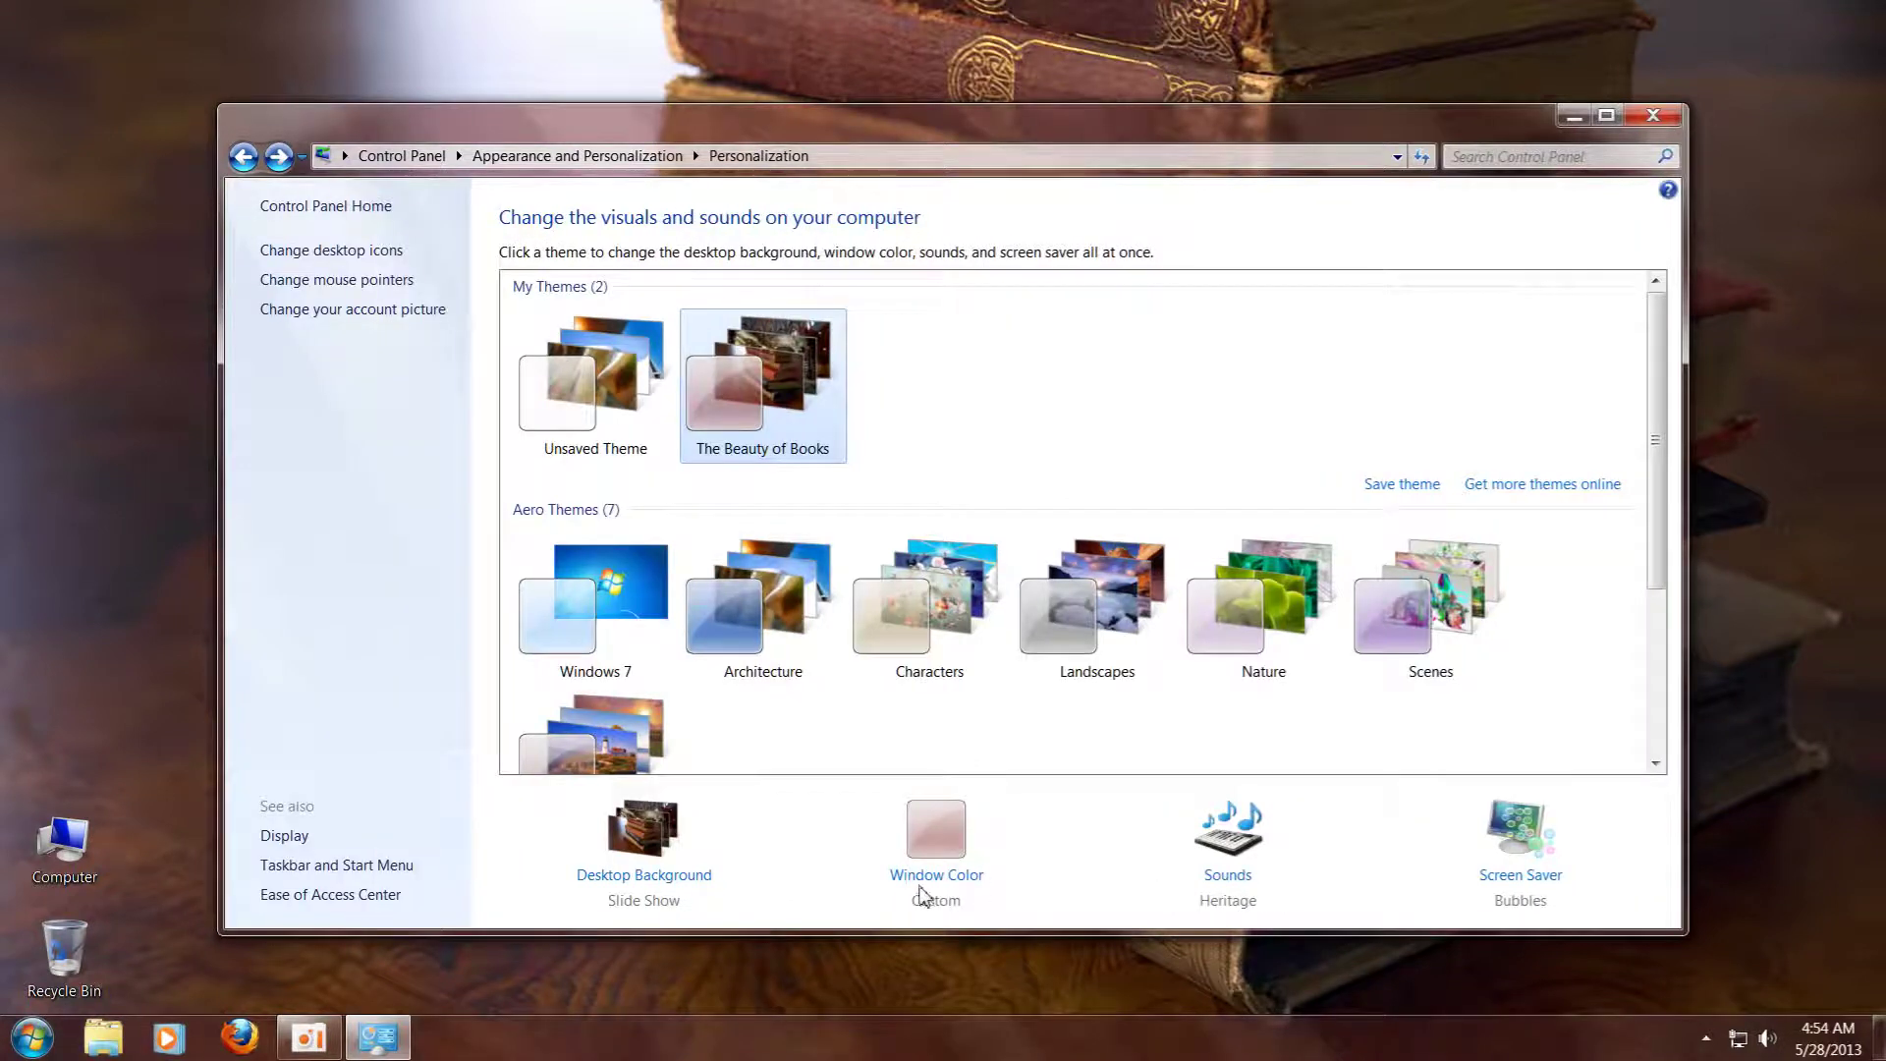
Open the advanced appearance settings for the window color and select Active Title Bar as the item to customize
click(923, 884)
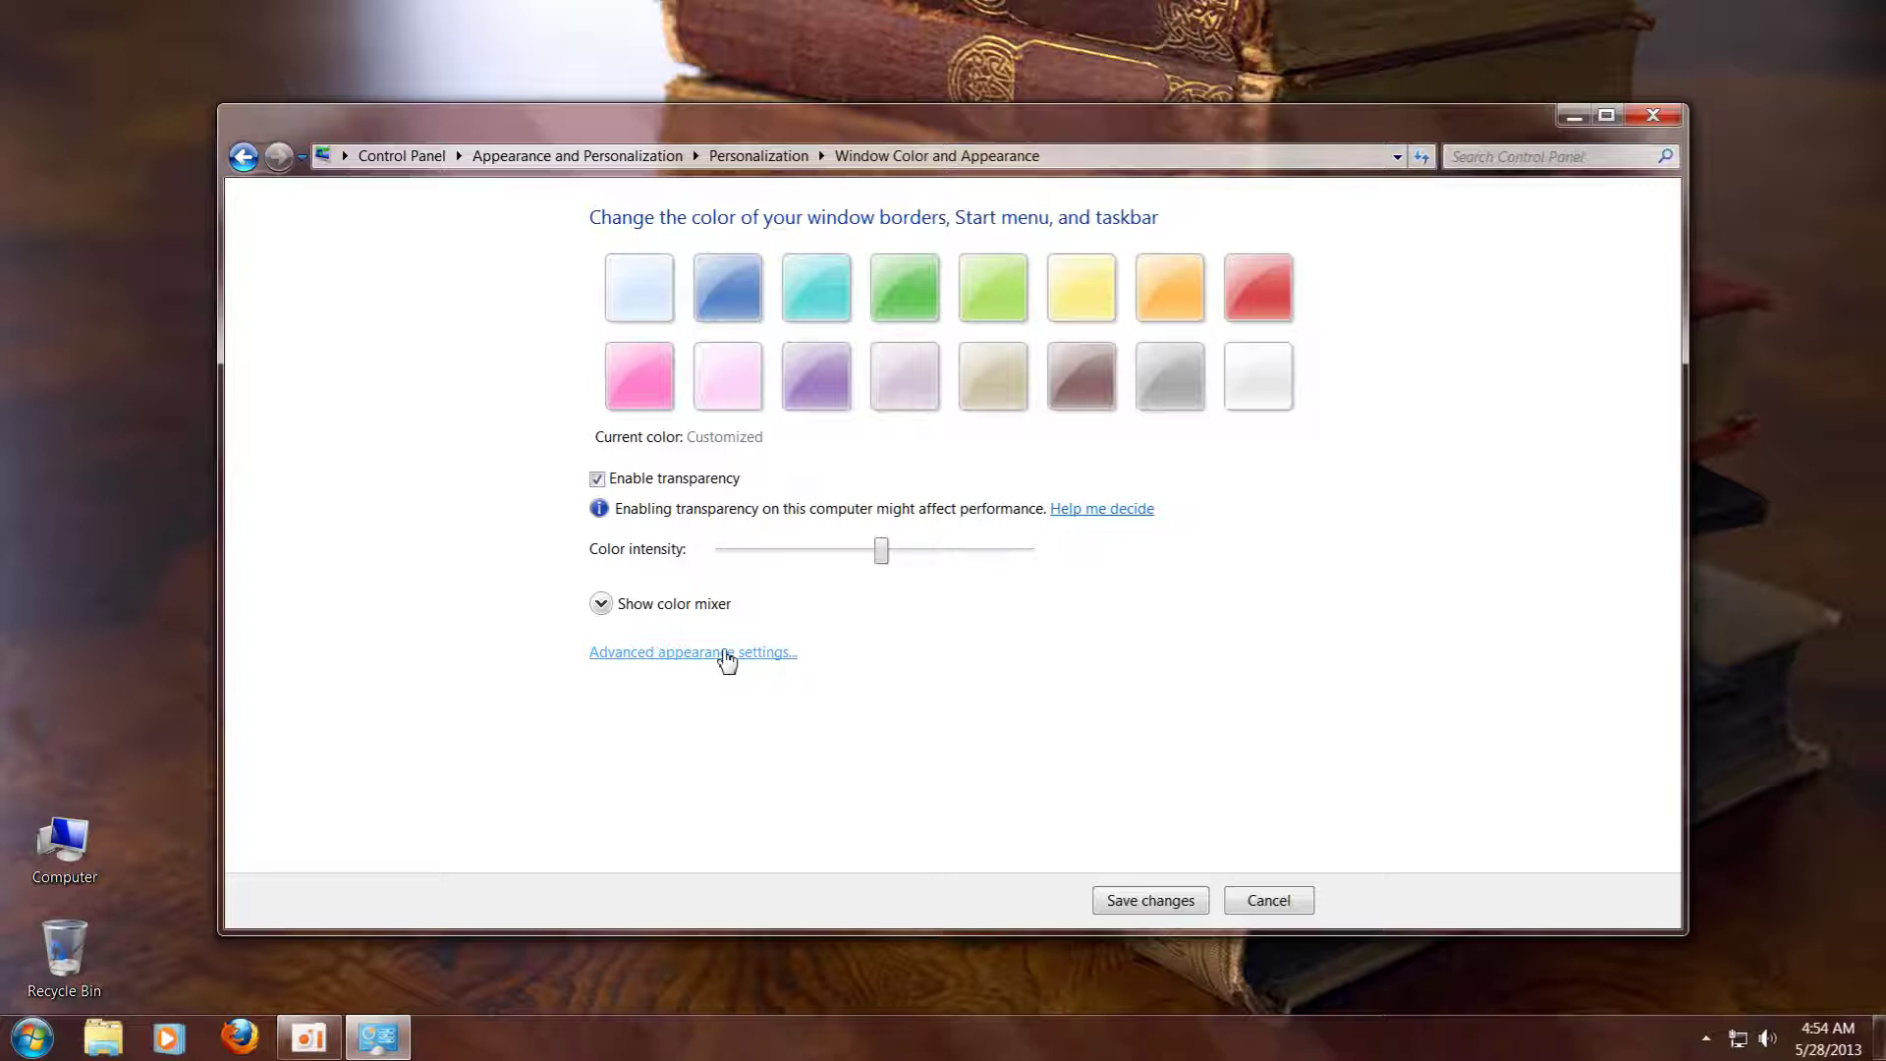
click(726, 661)
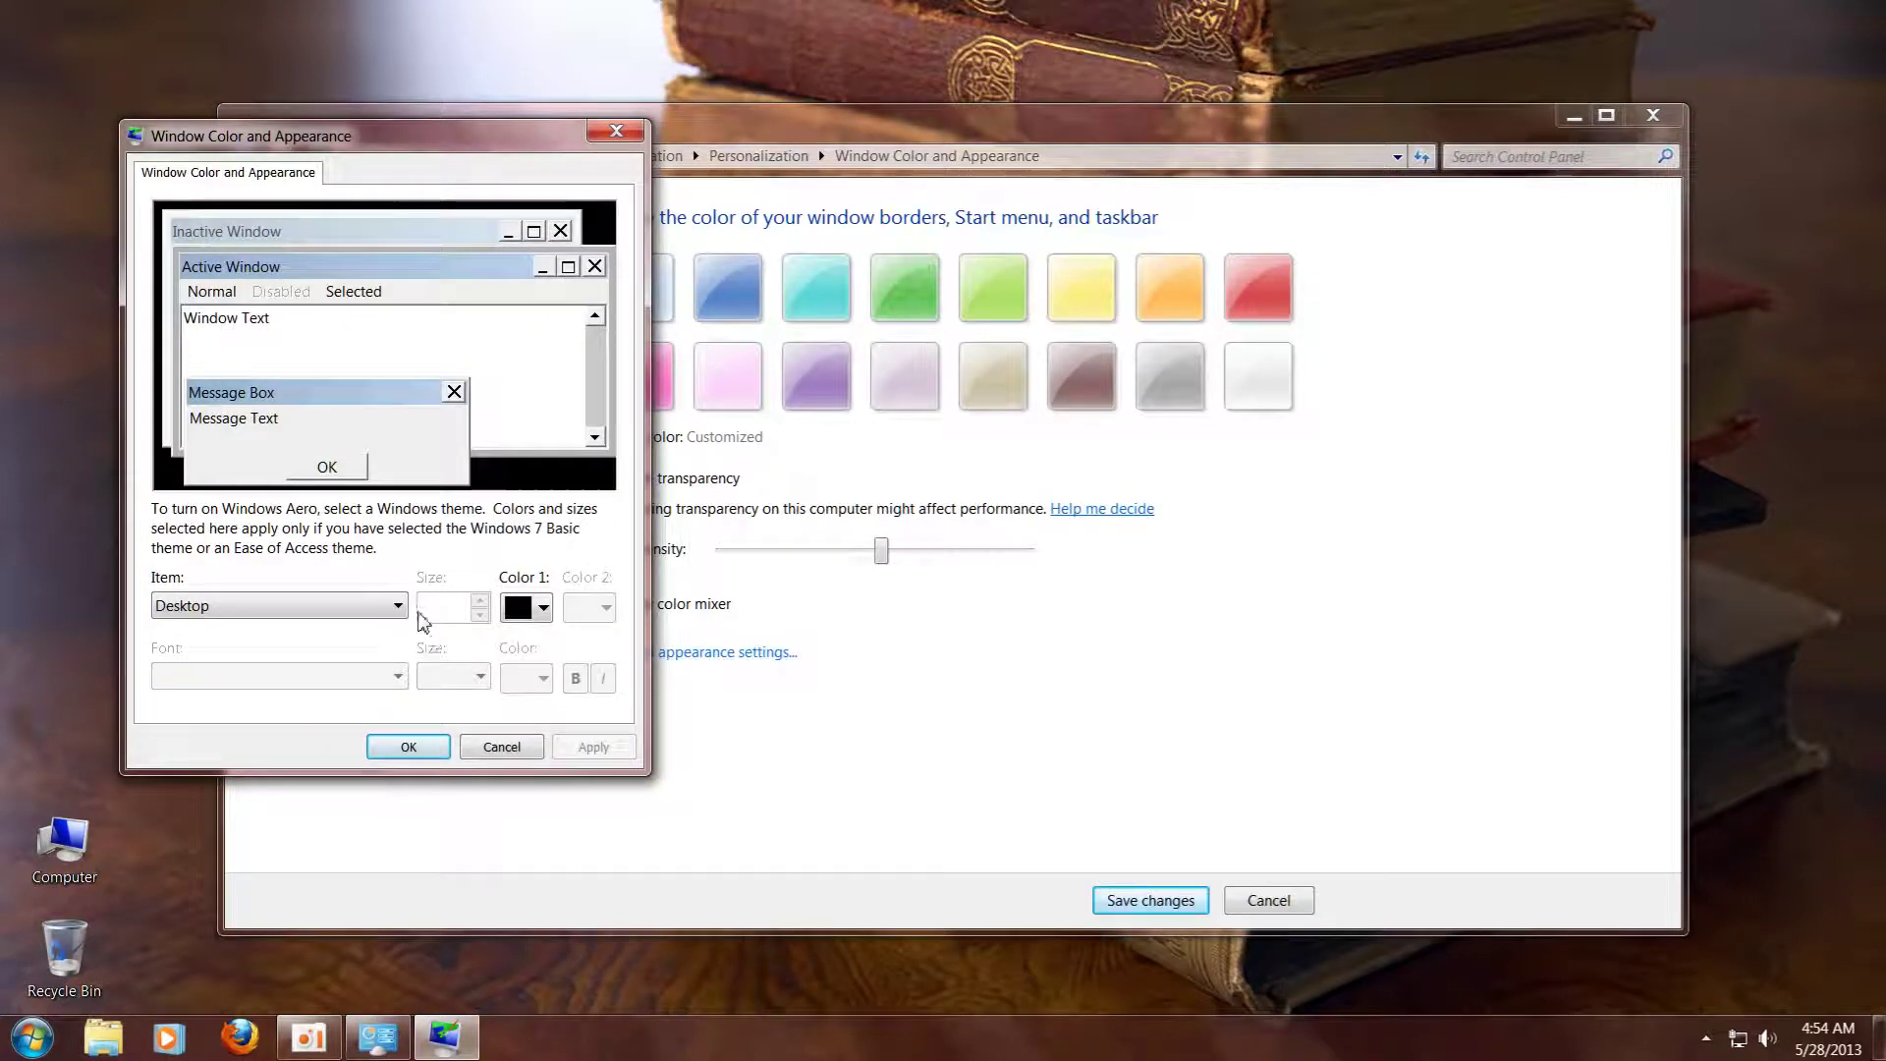
click(401, 615)
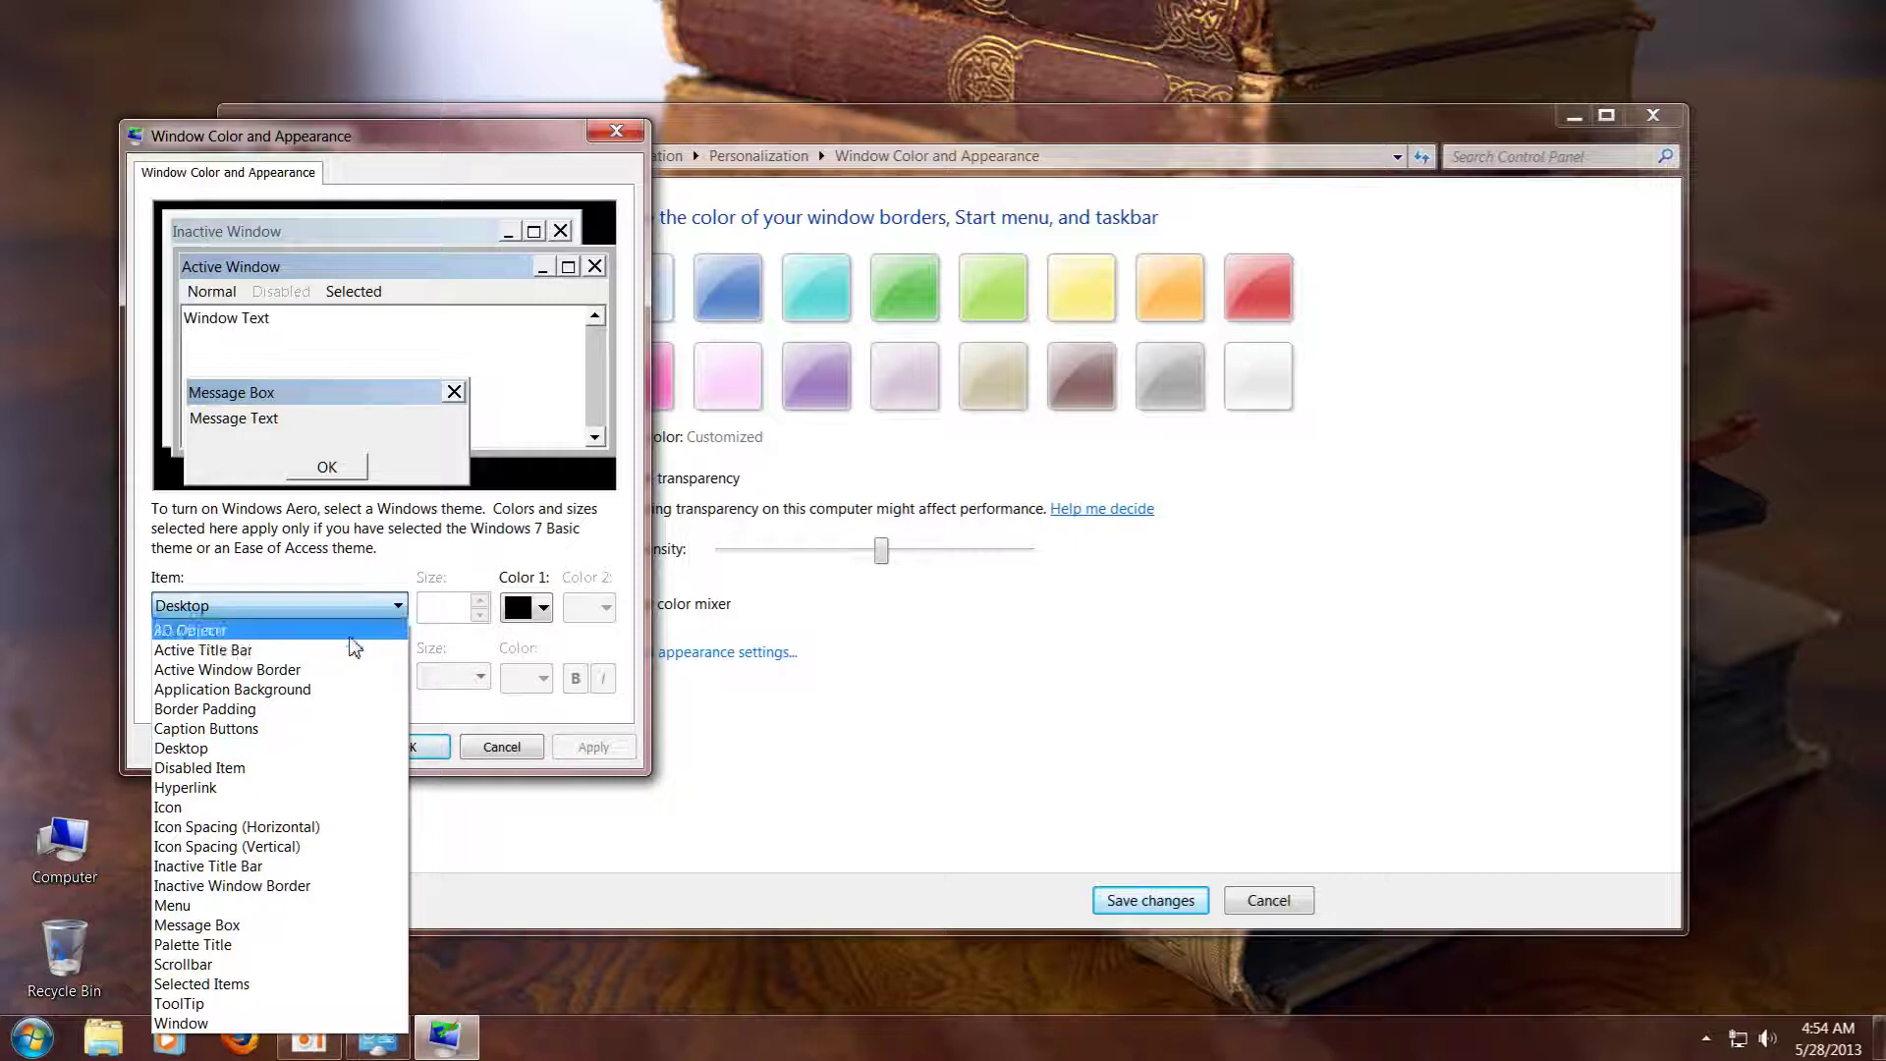
click(356, 631)
click(411, 613)
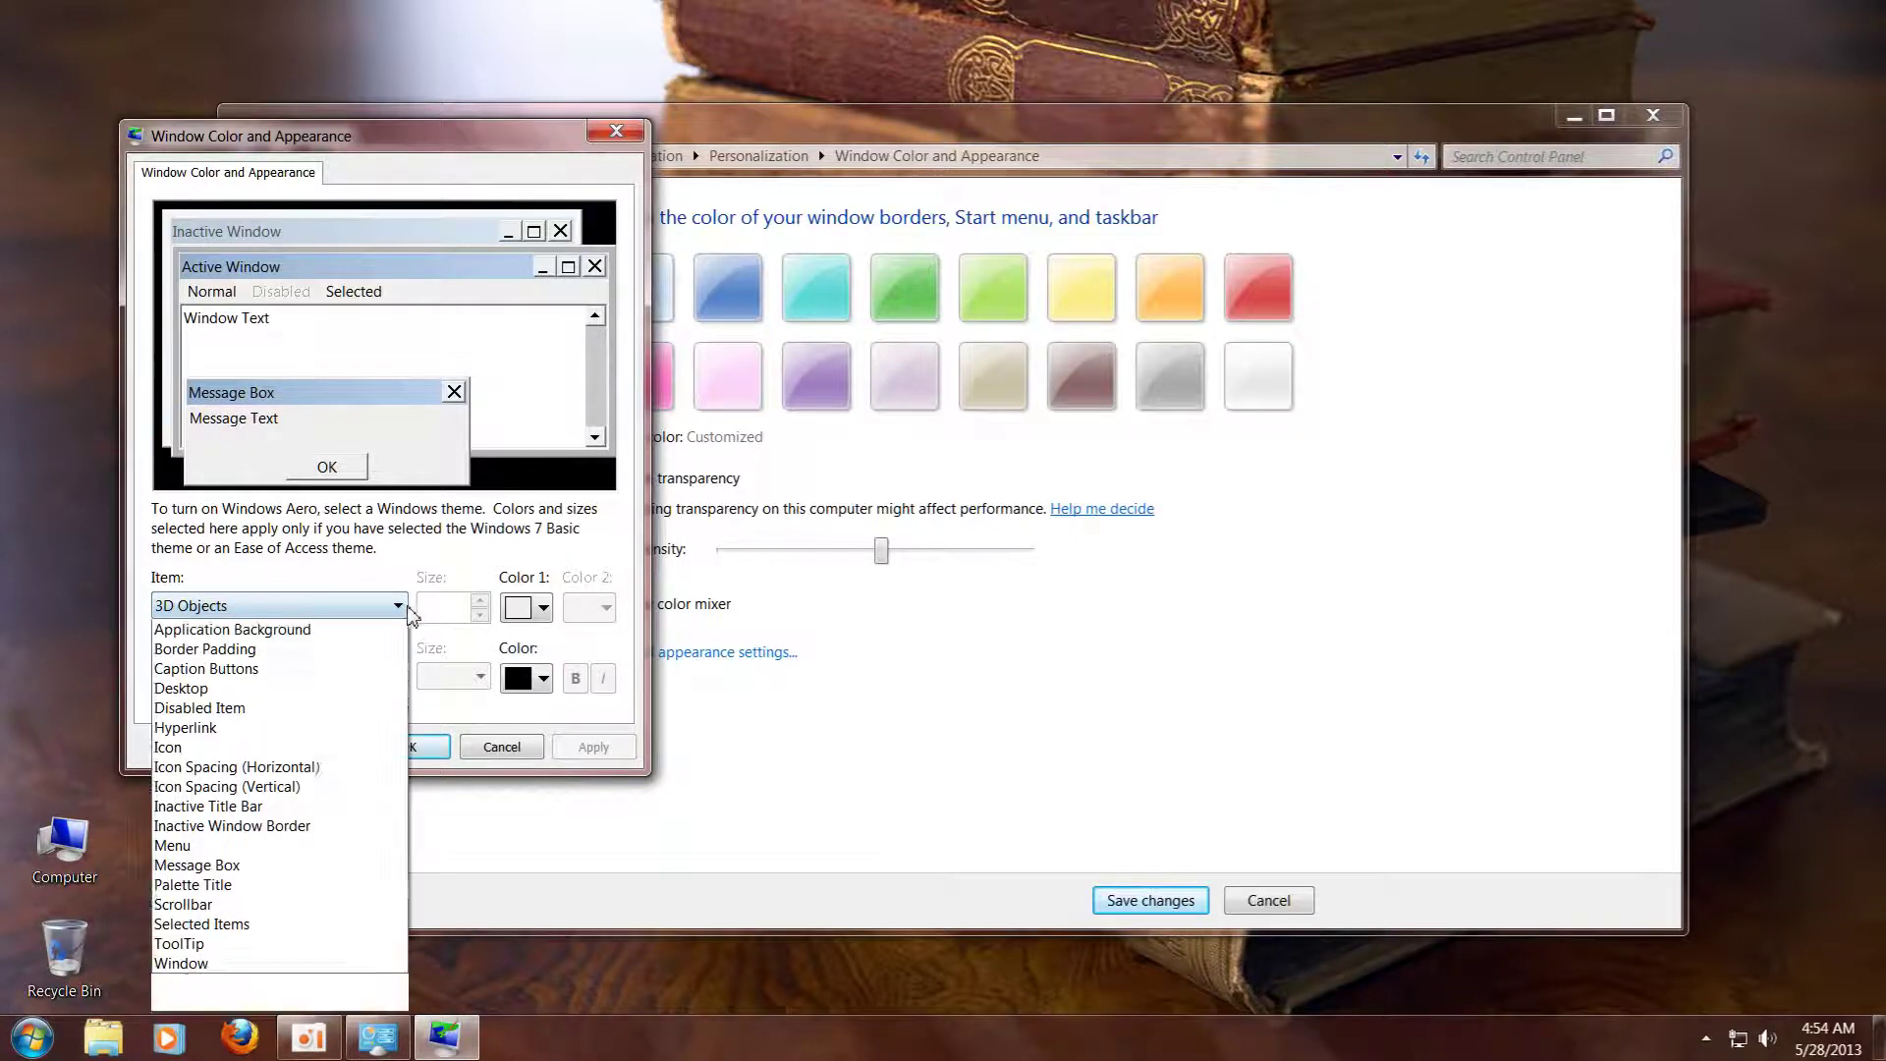
click(365, 657)
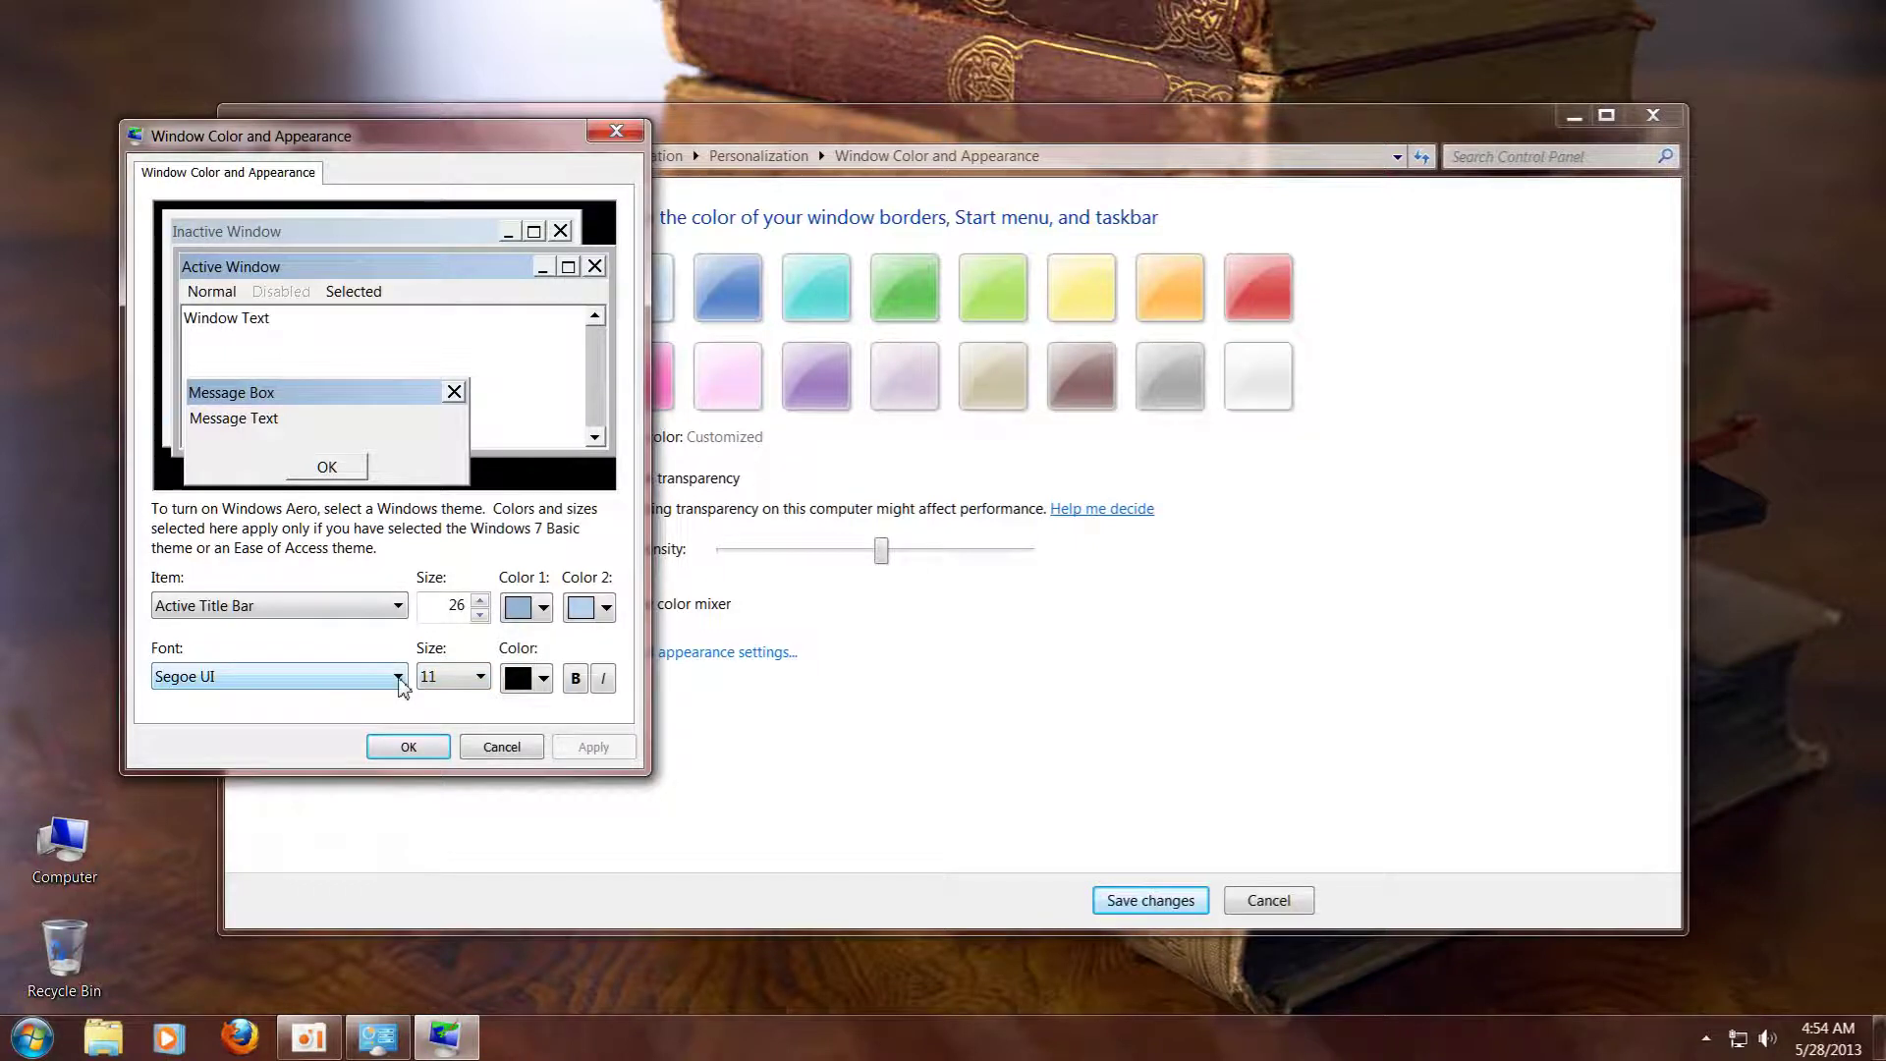
Set the Active Title Bar font to Calibri at size 20
click(400, 678)
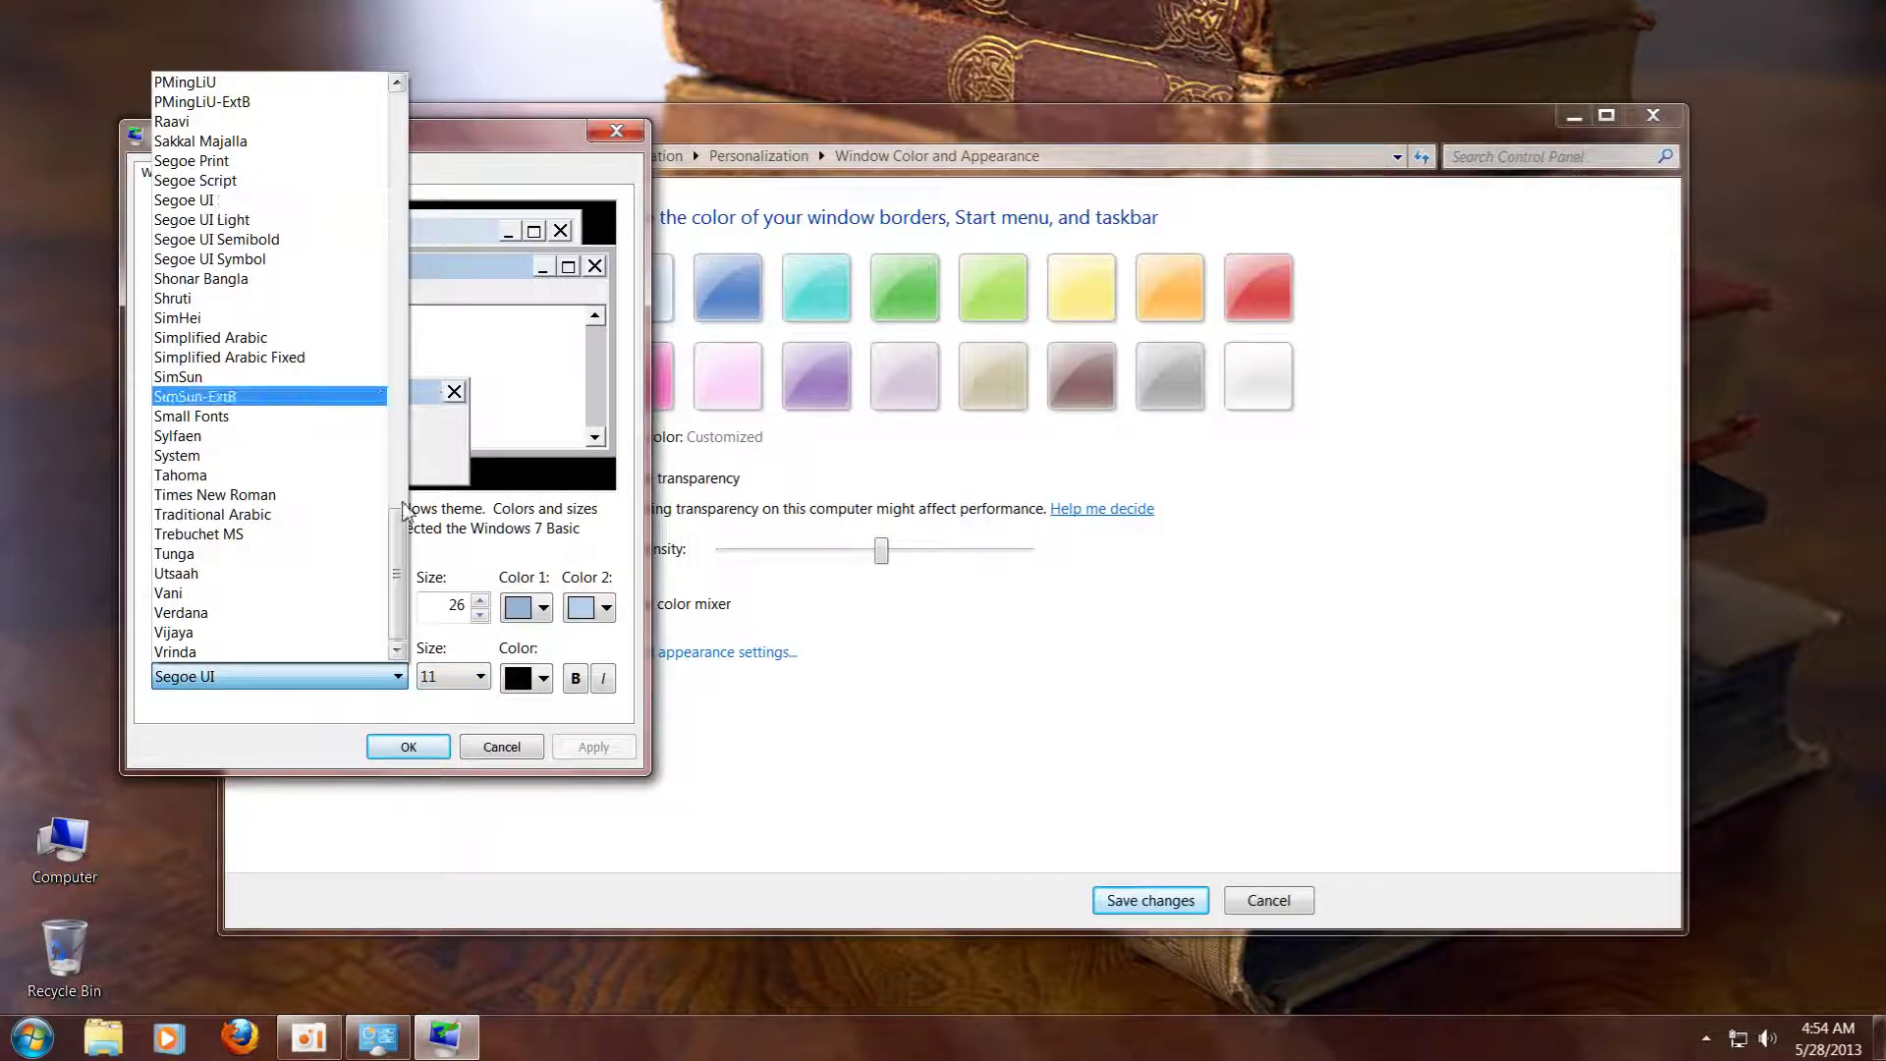
drag(401, 507, 417, 86)
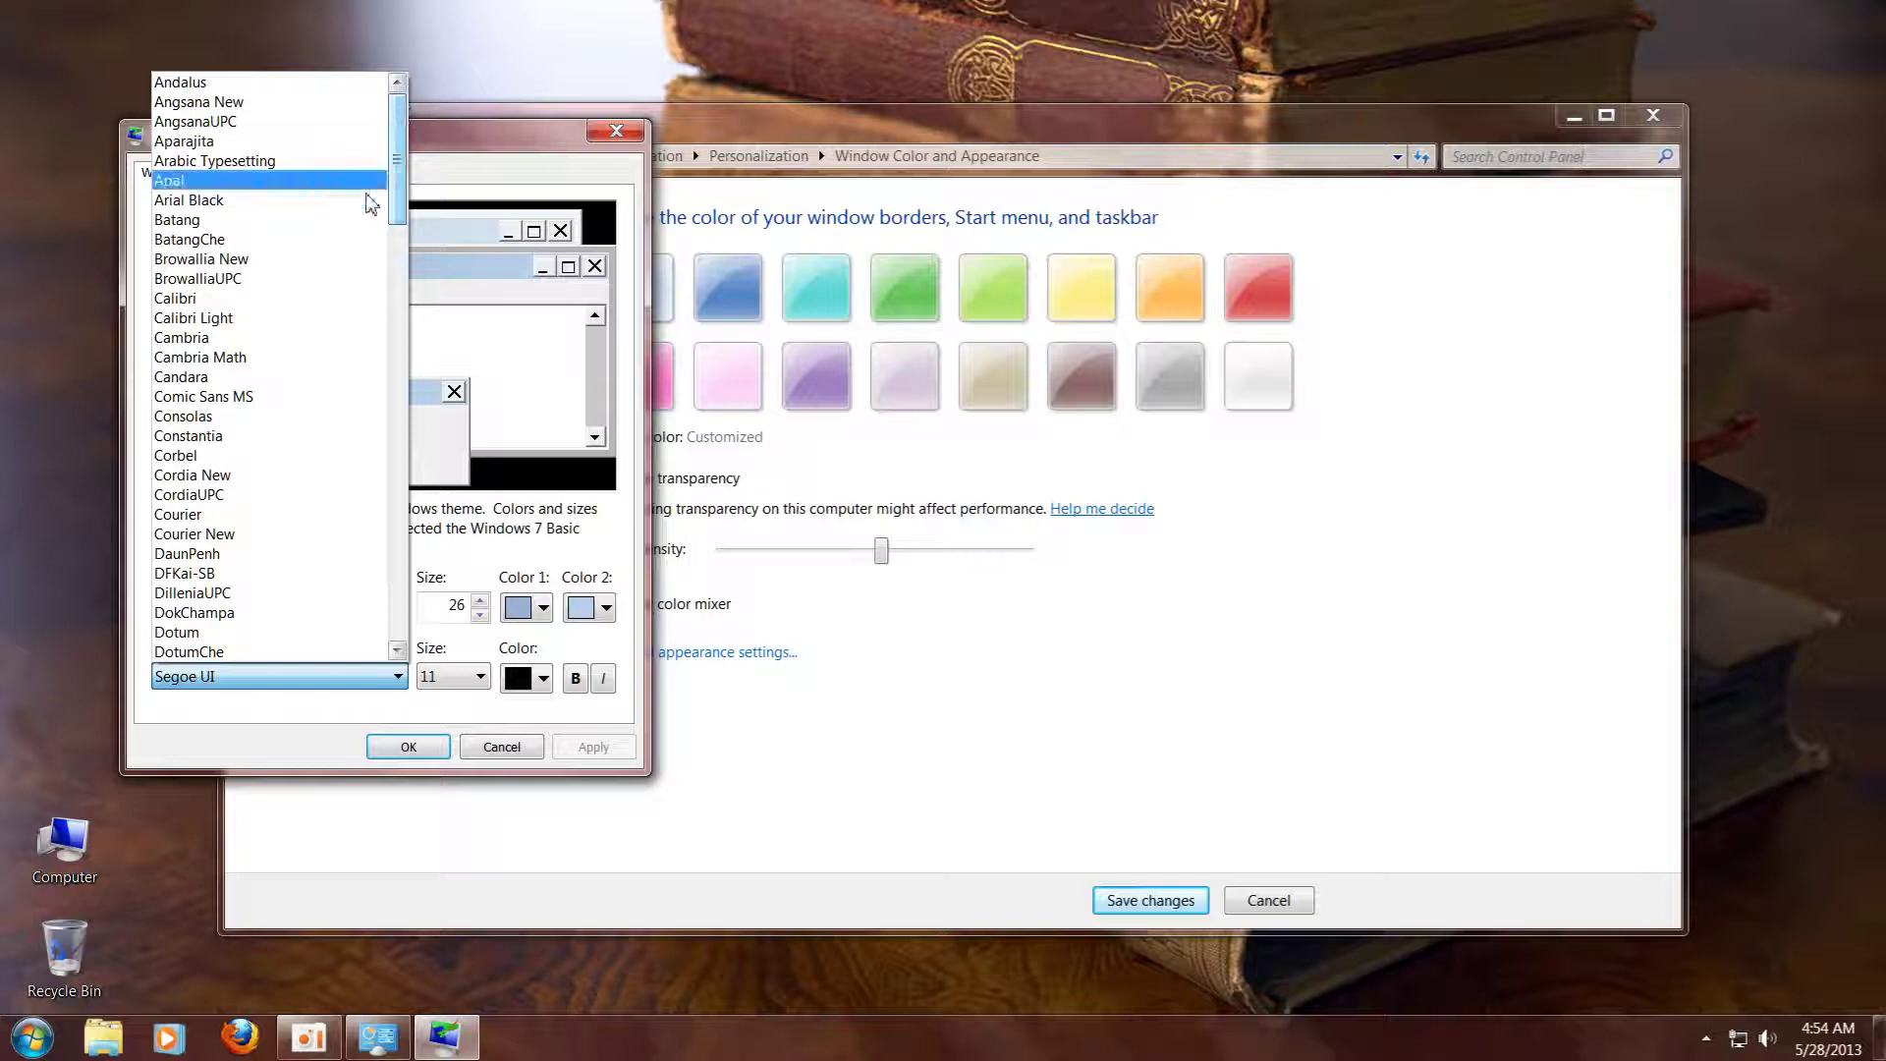
click(304, 298)
click(479, 677)
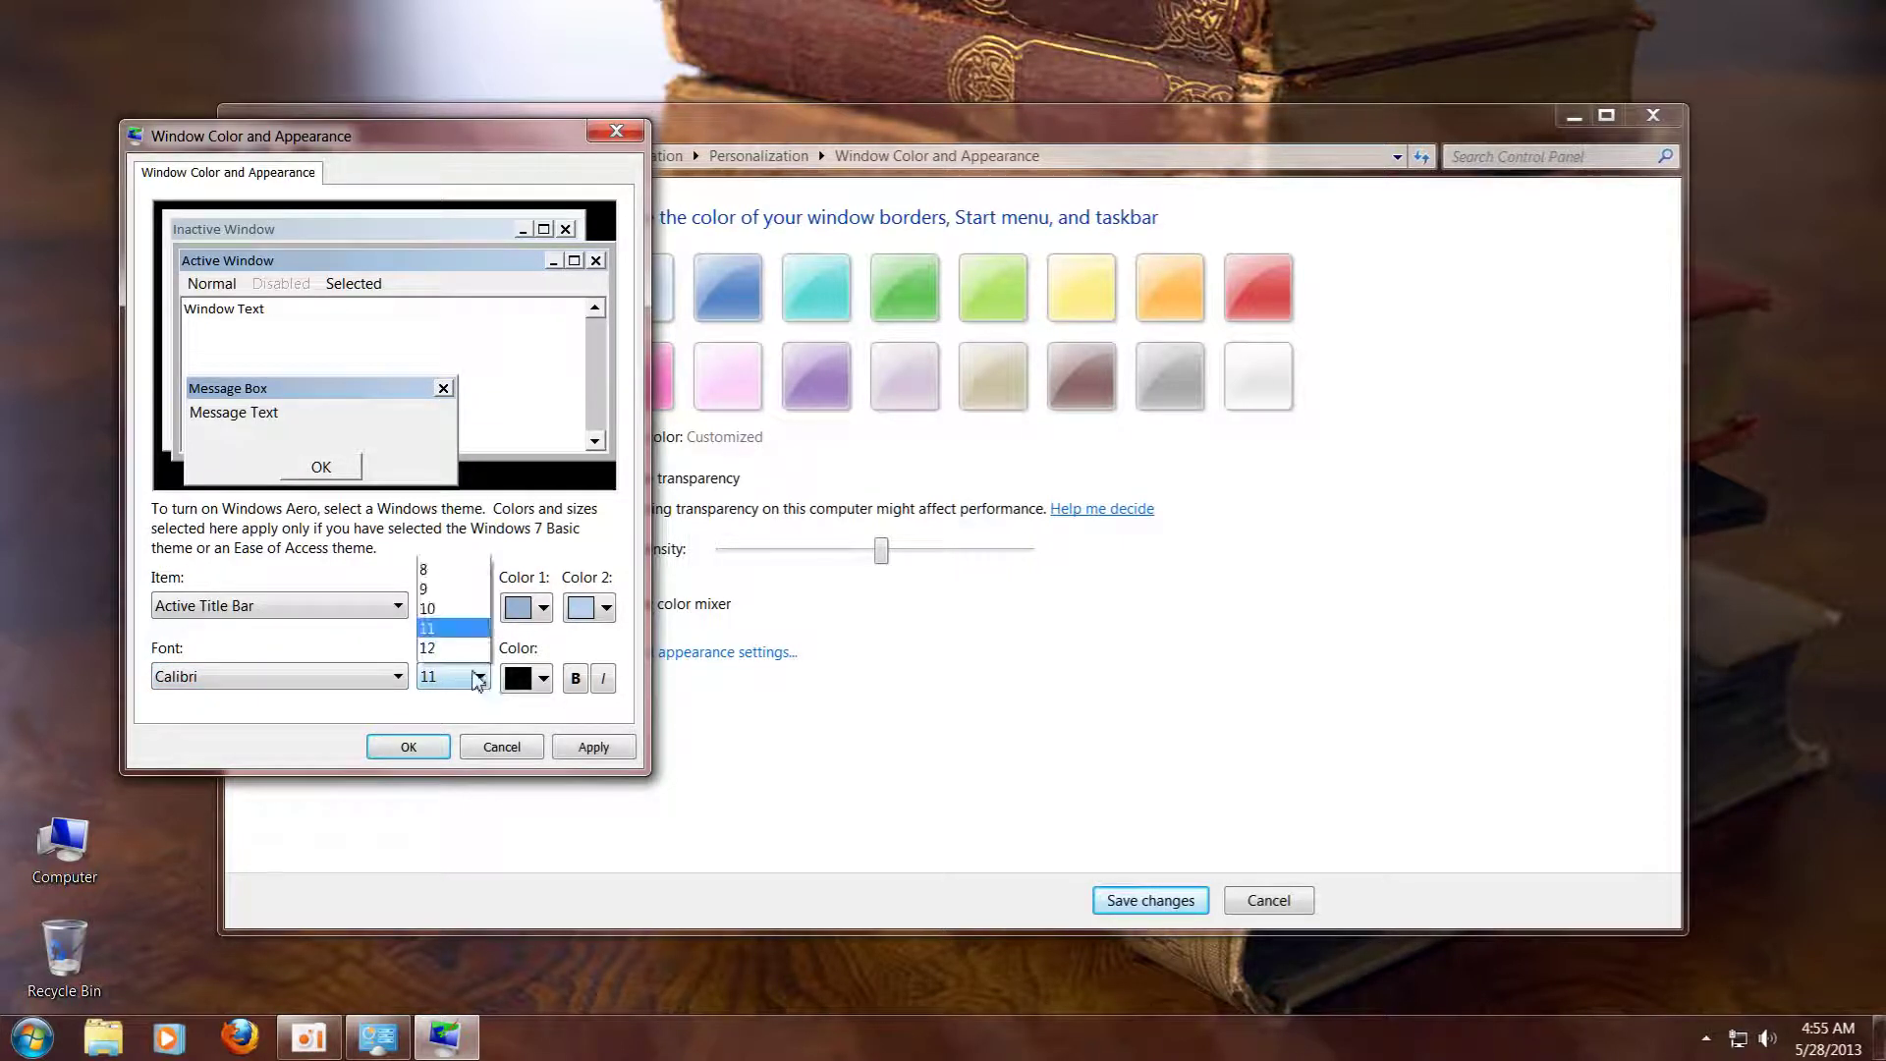
click(460, 568)
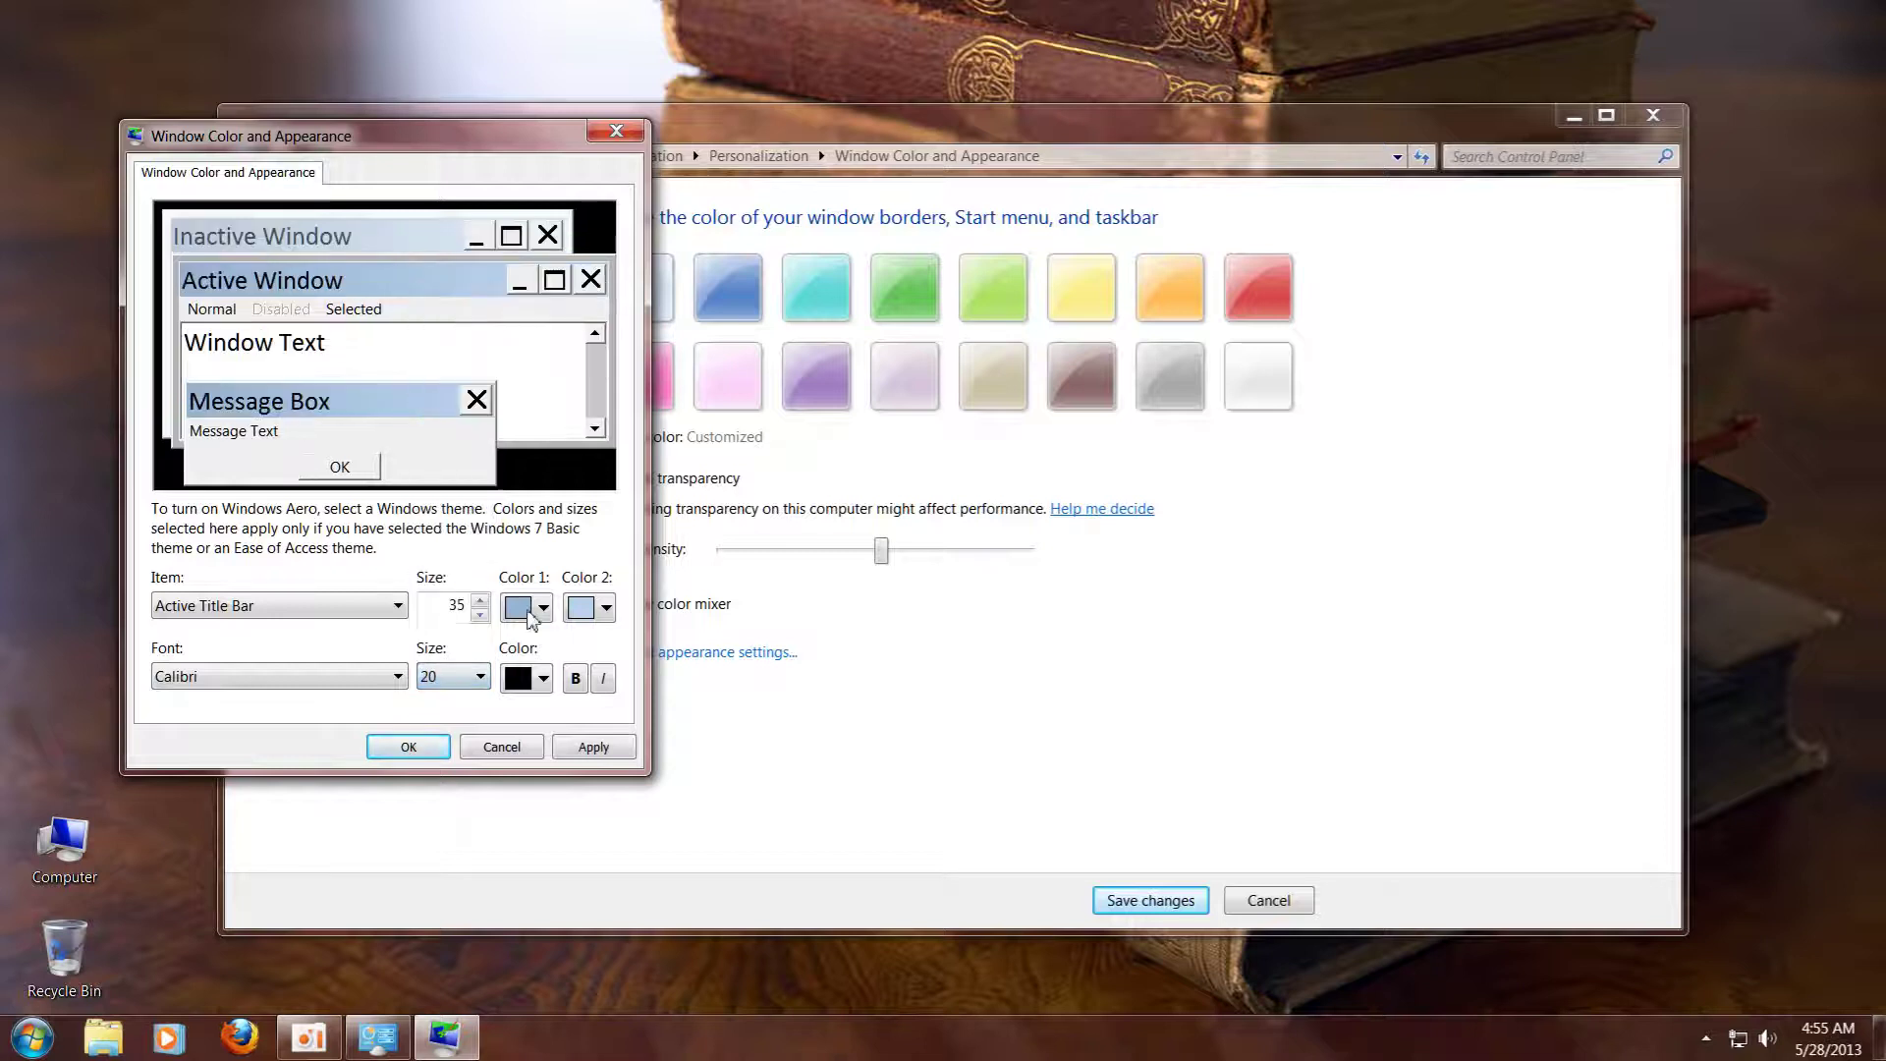
click(532, 614)
Review the available settings for each item from Active Window Border through Hyperlink, in list order
click(399, 607)
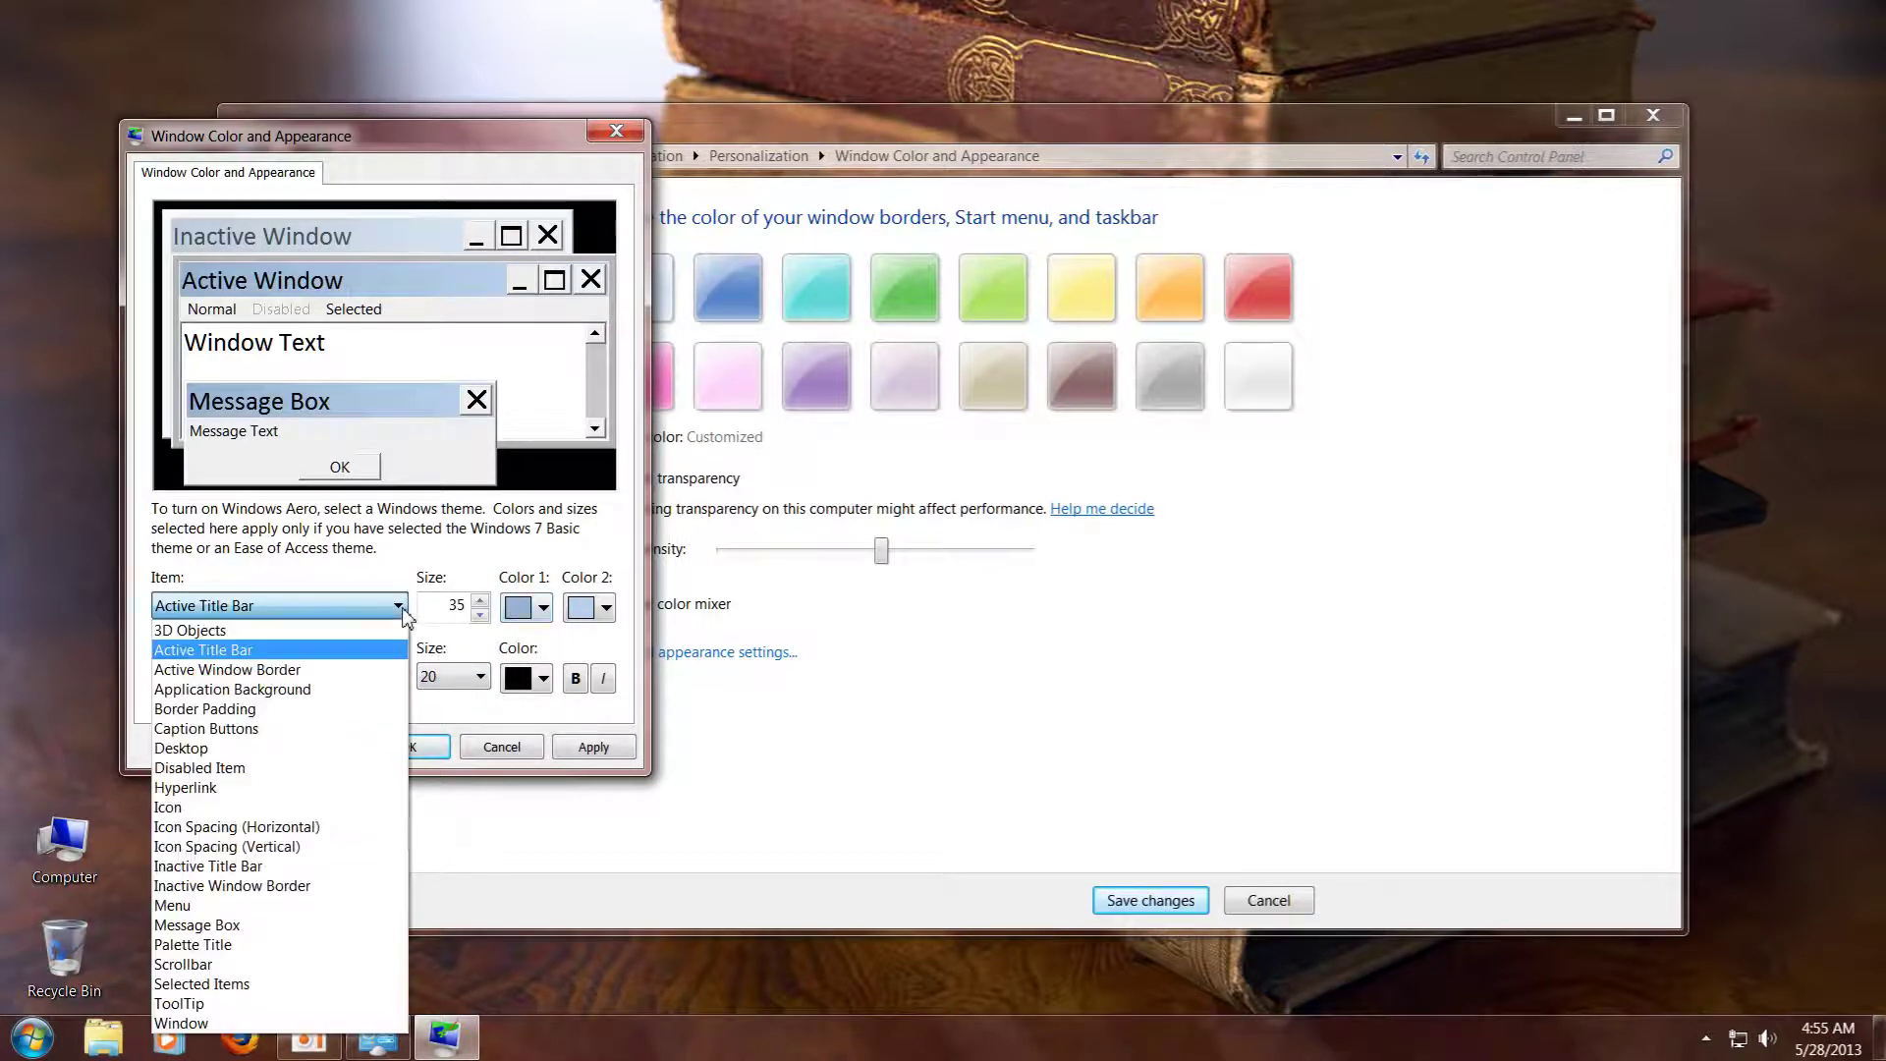
click(384, 669)
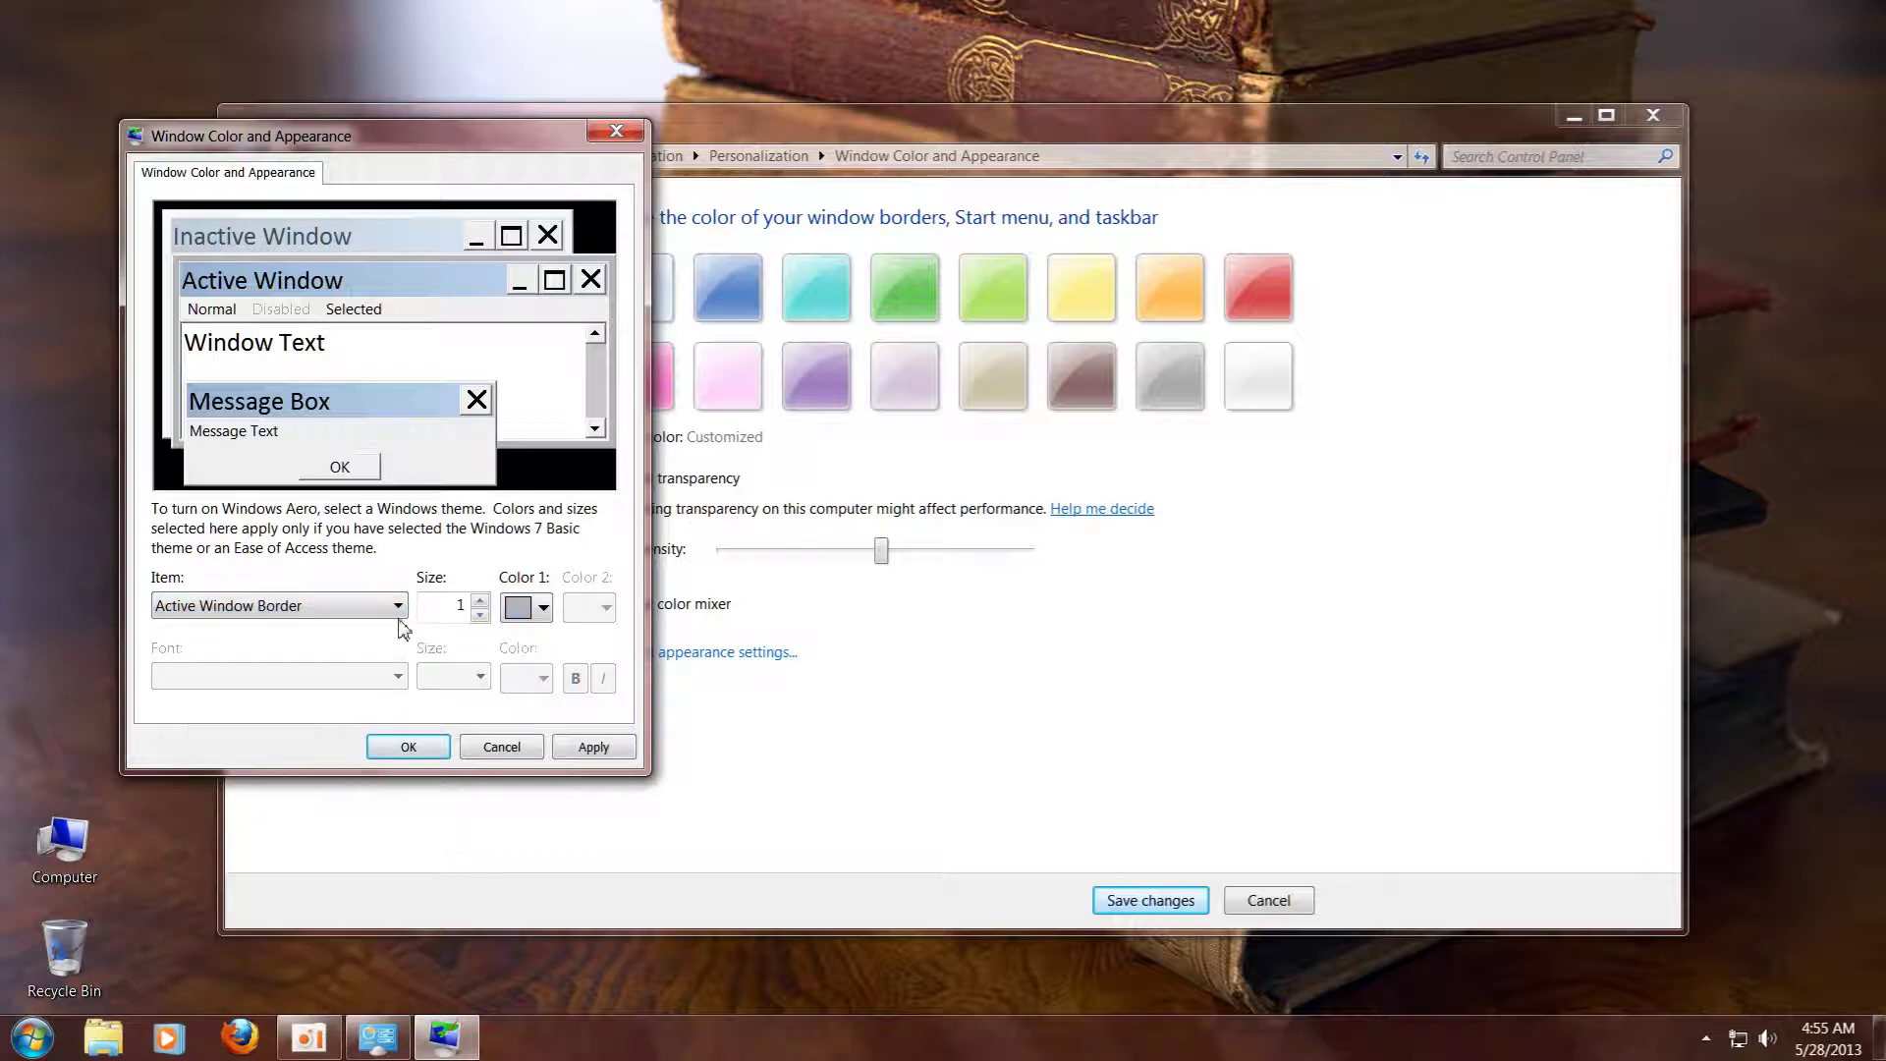
click(398, 606)
click(378, 684)
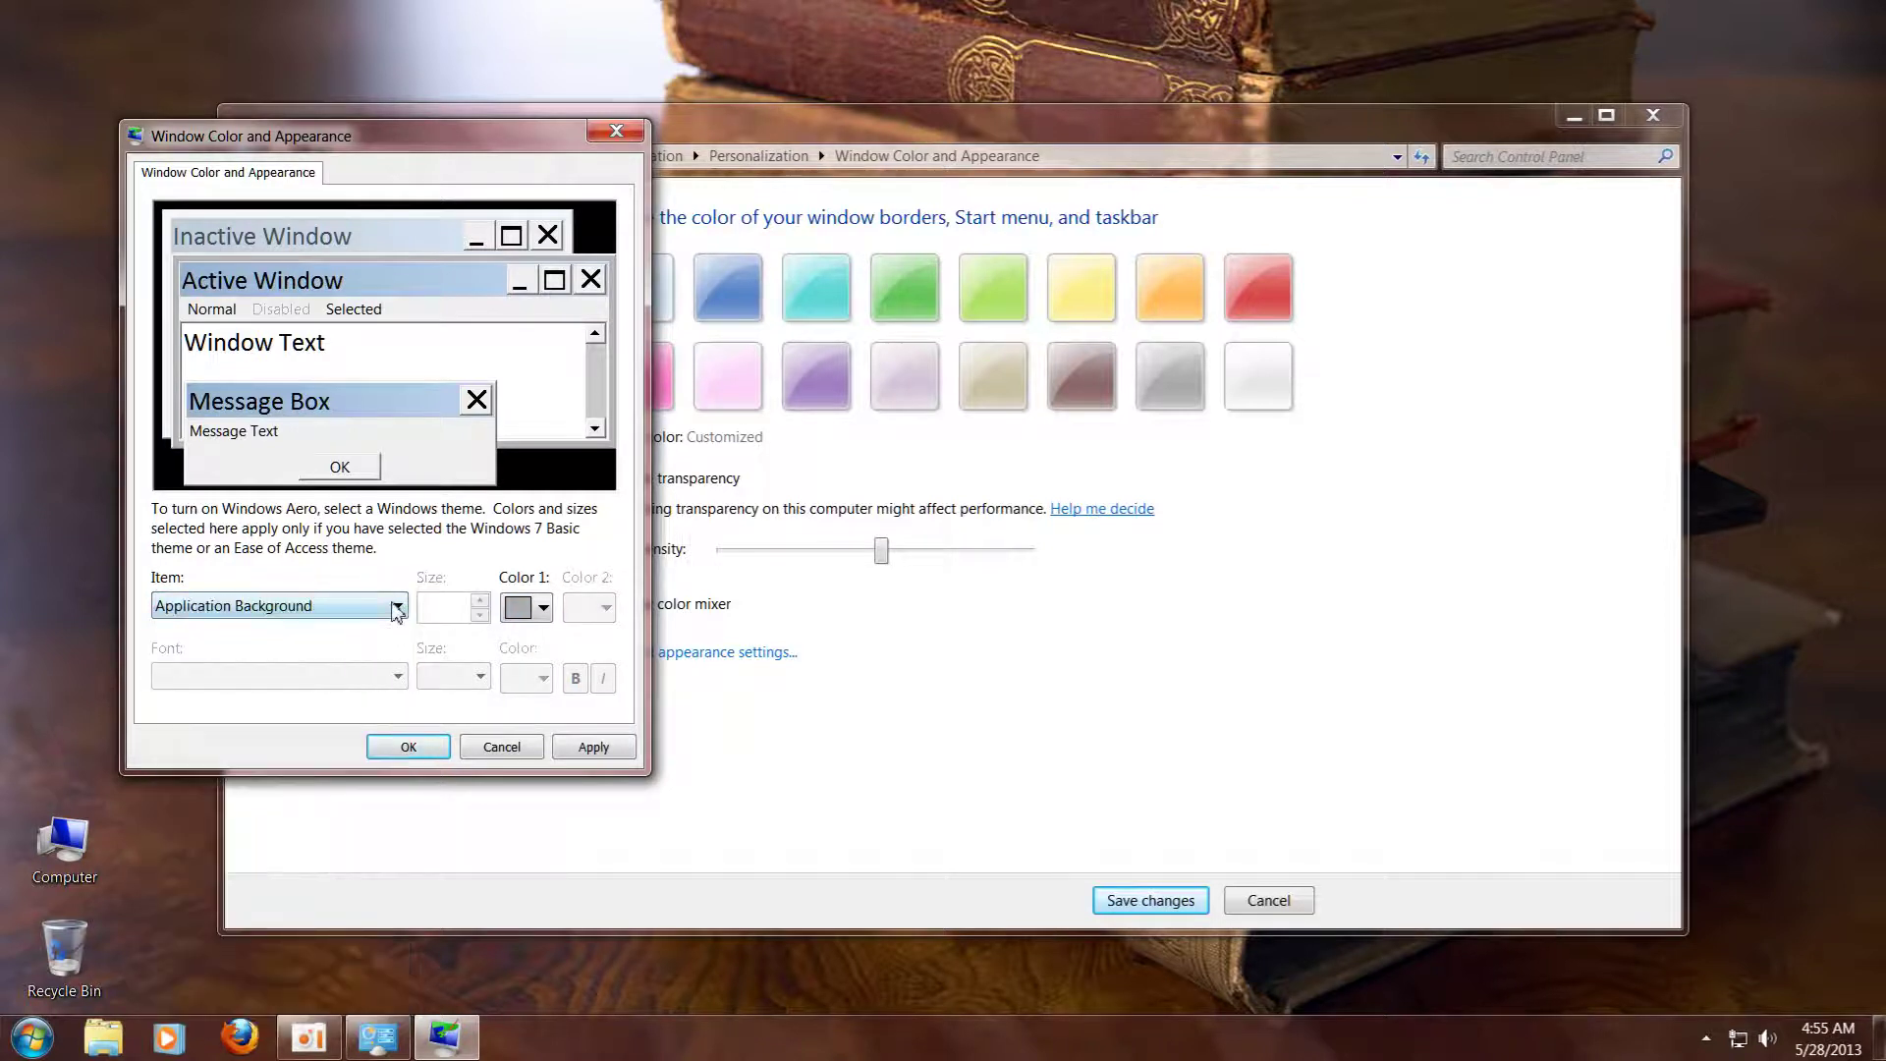
click(397, 608)
click(384, 702)
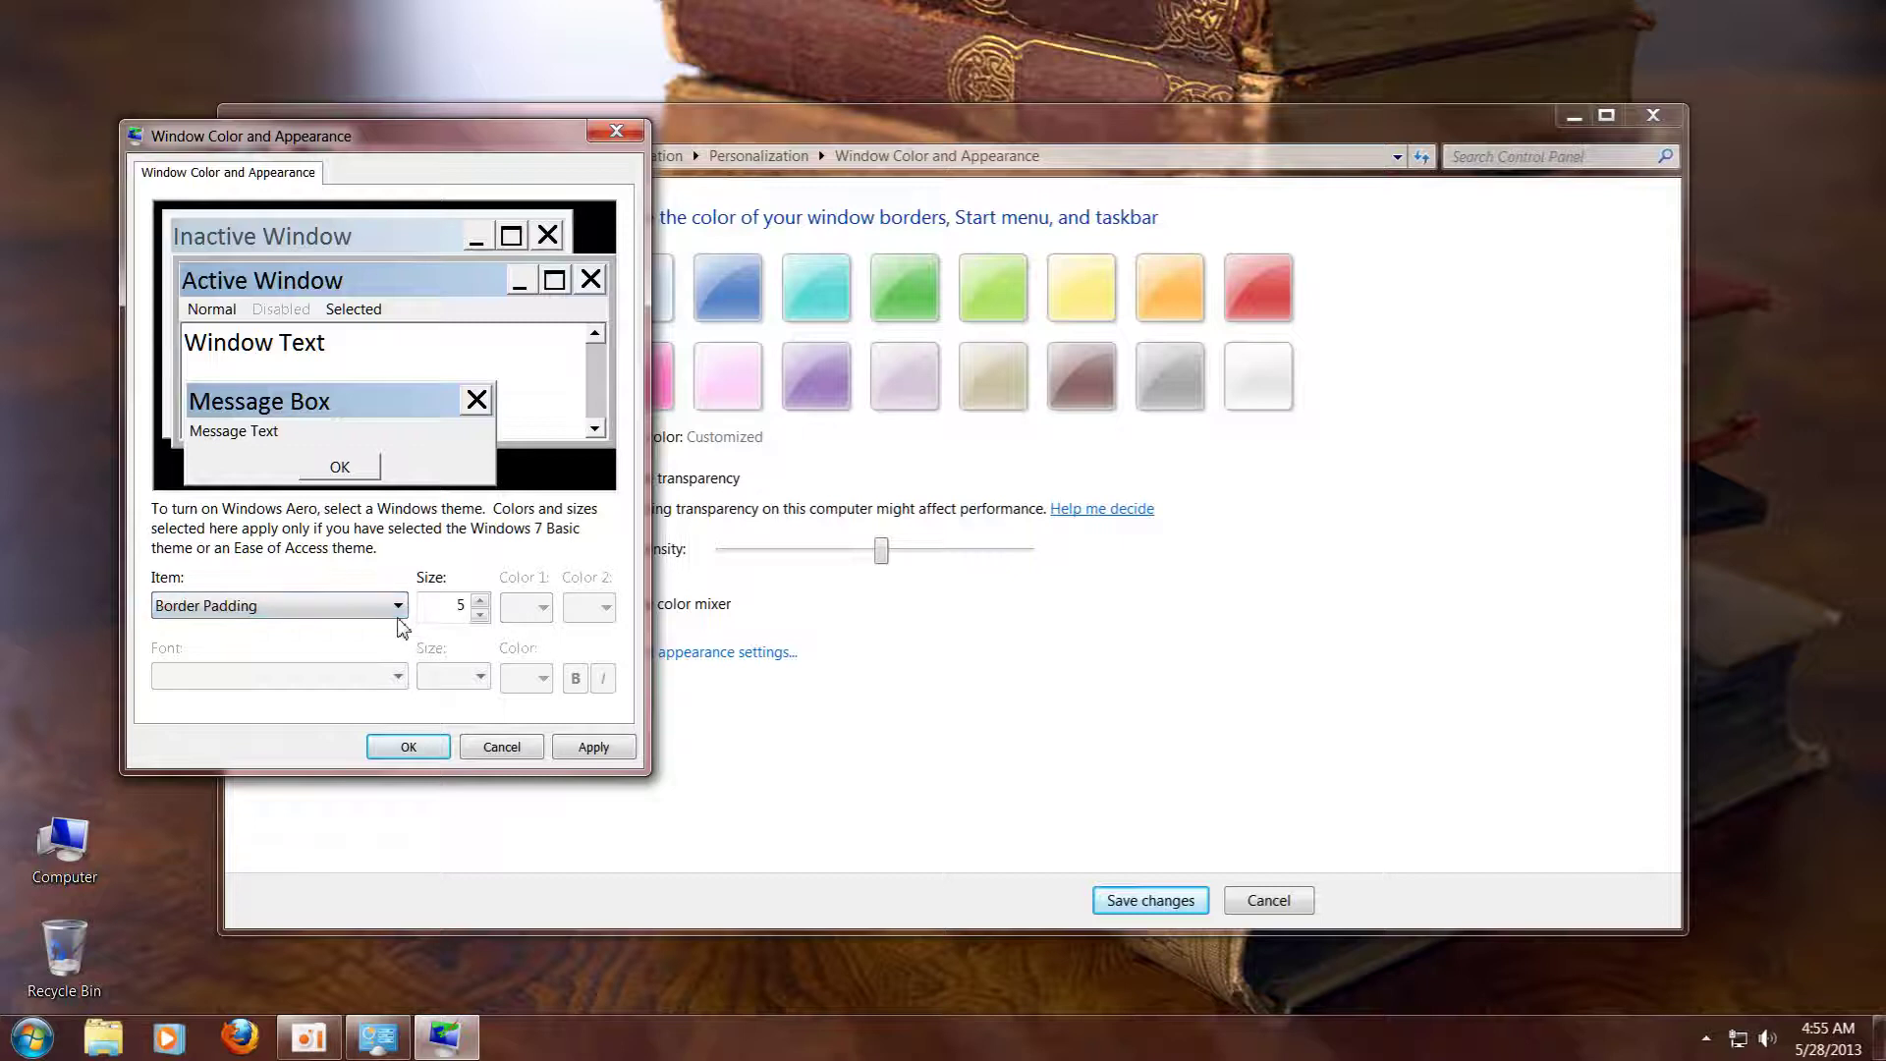
click(398, 607)
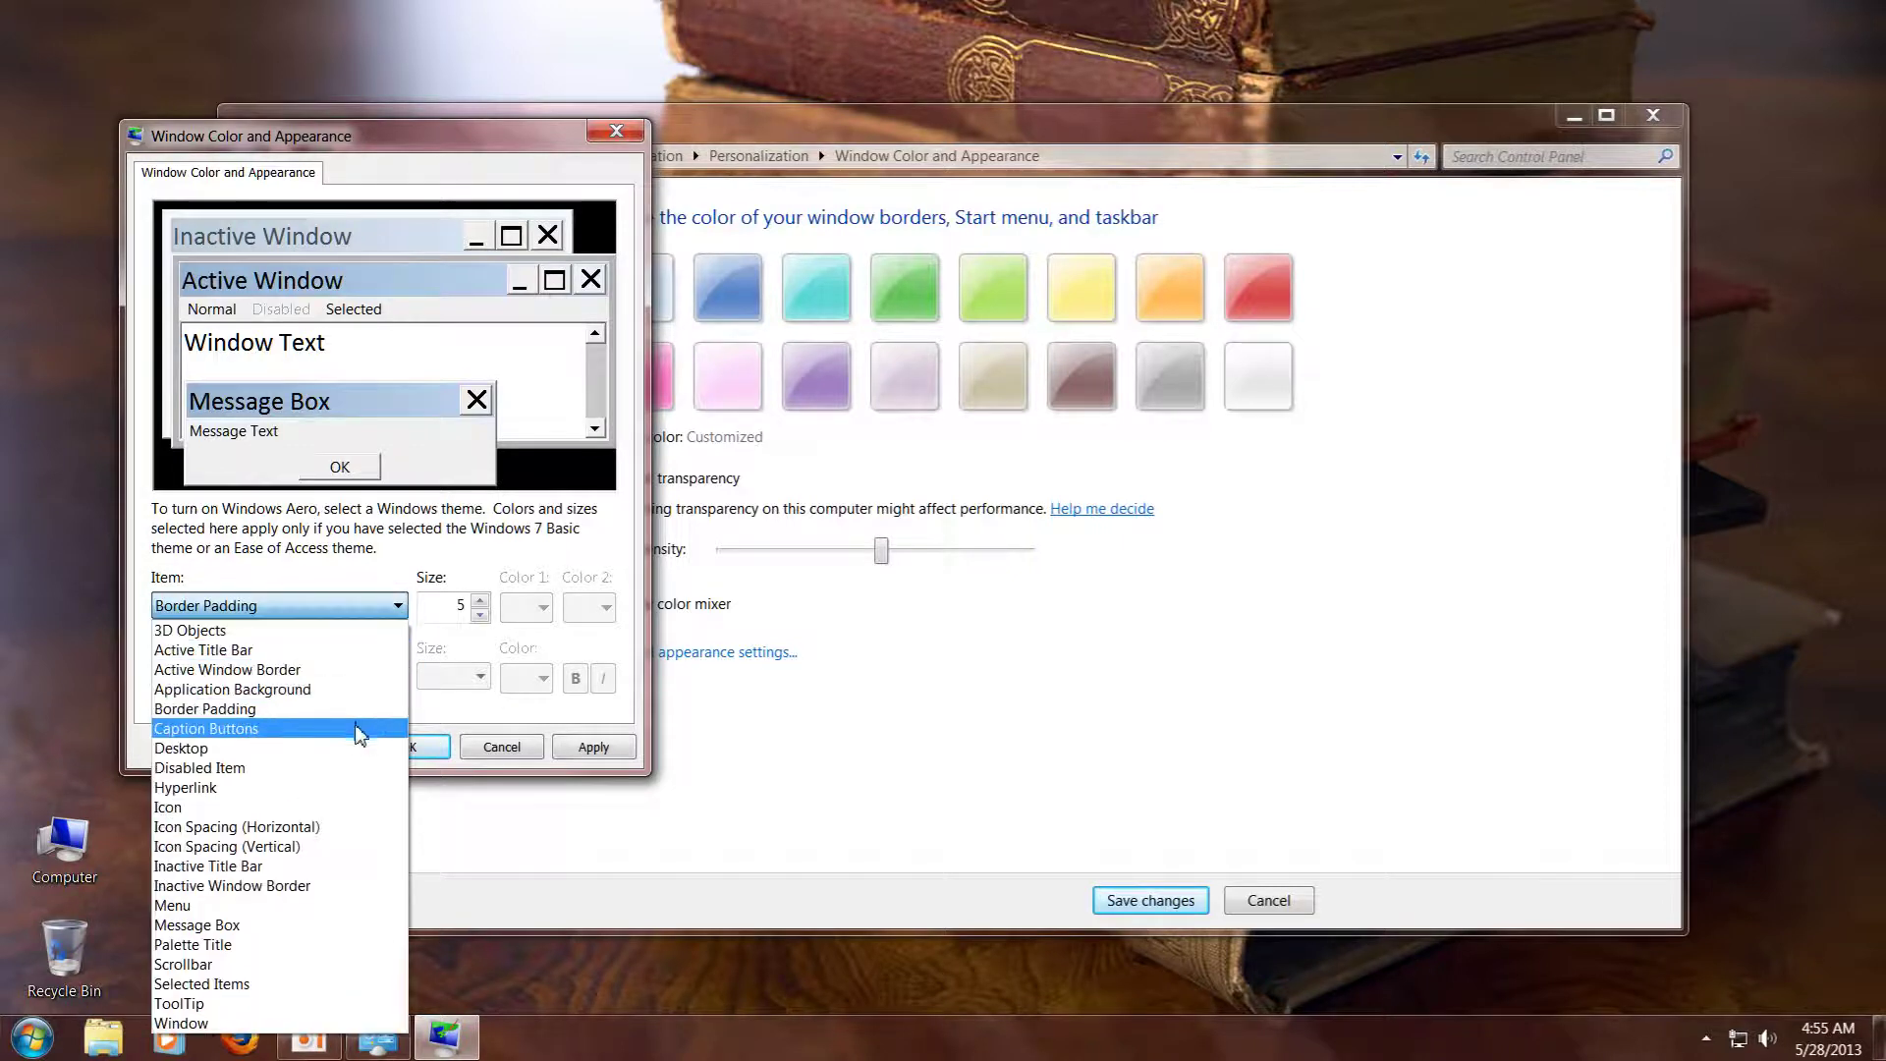
click(384, 721)
click(405, 606)
click(351, 750)
click(398, 607)
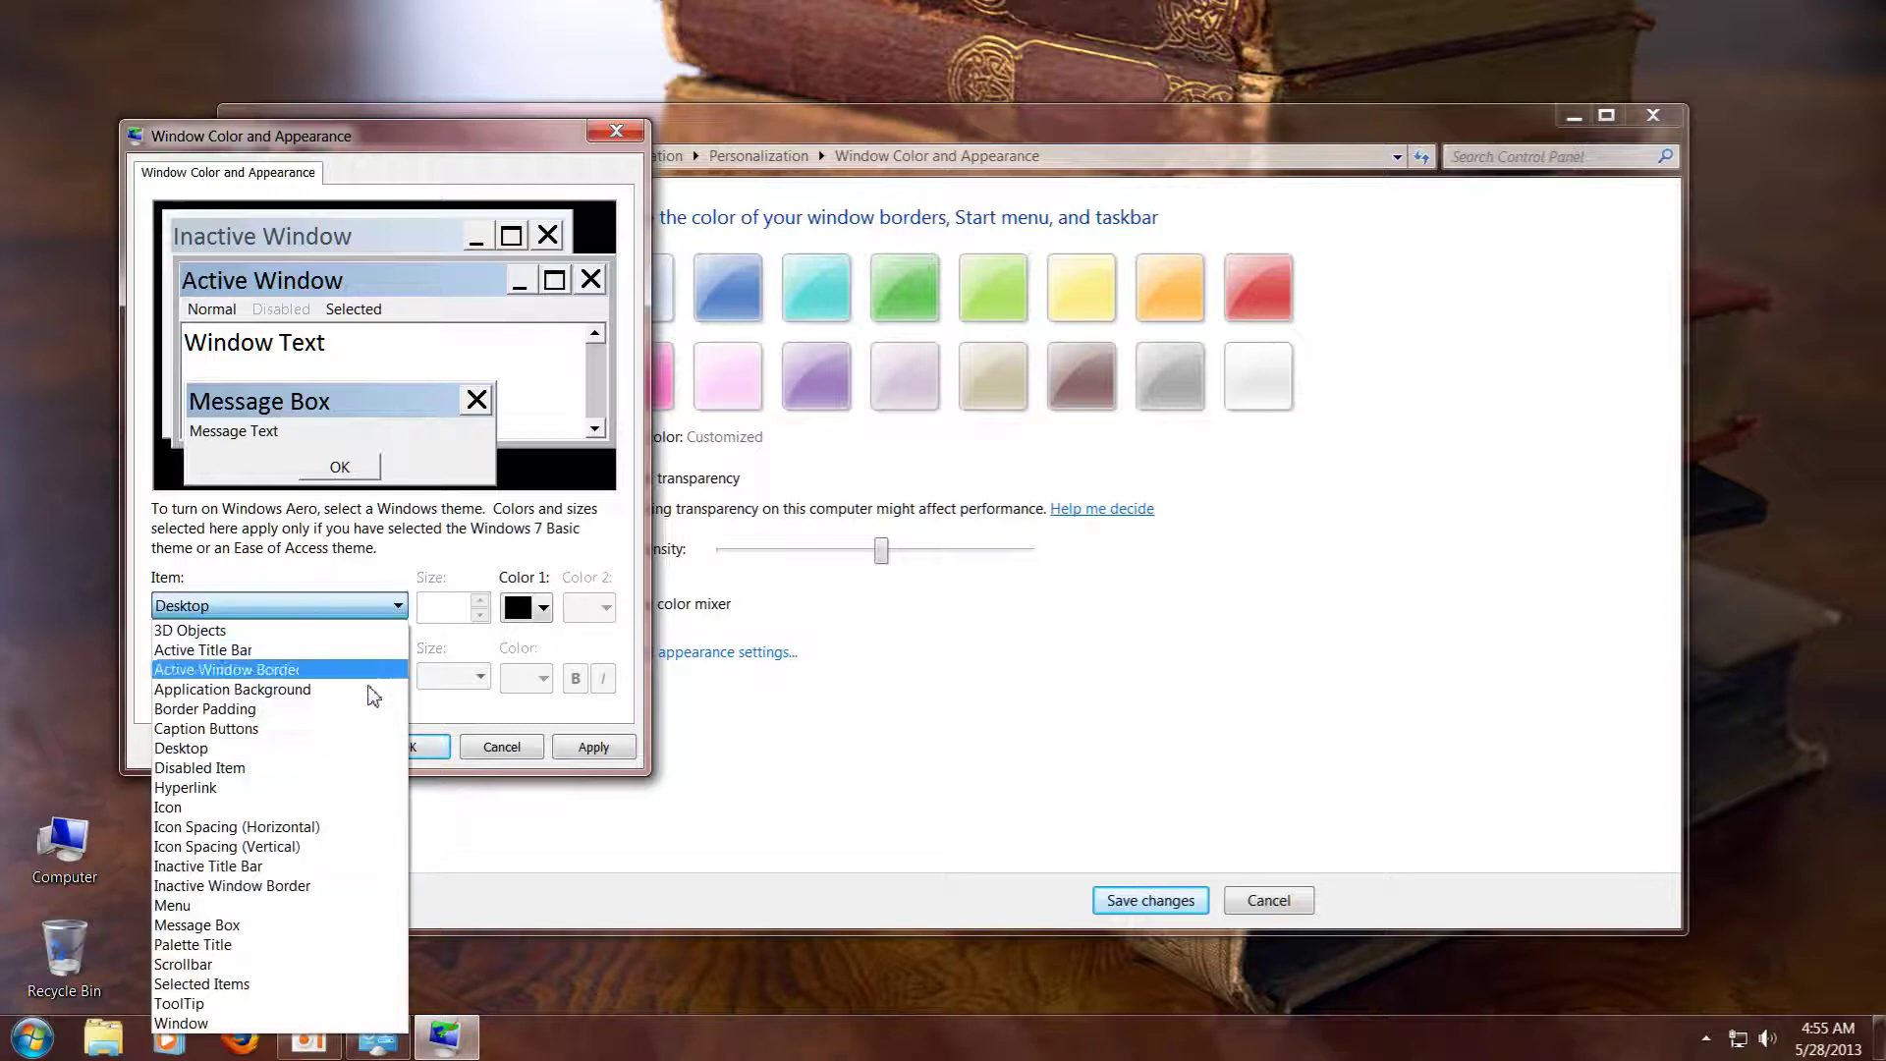
click(349, 763)
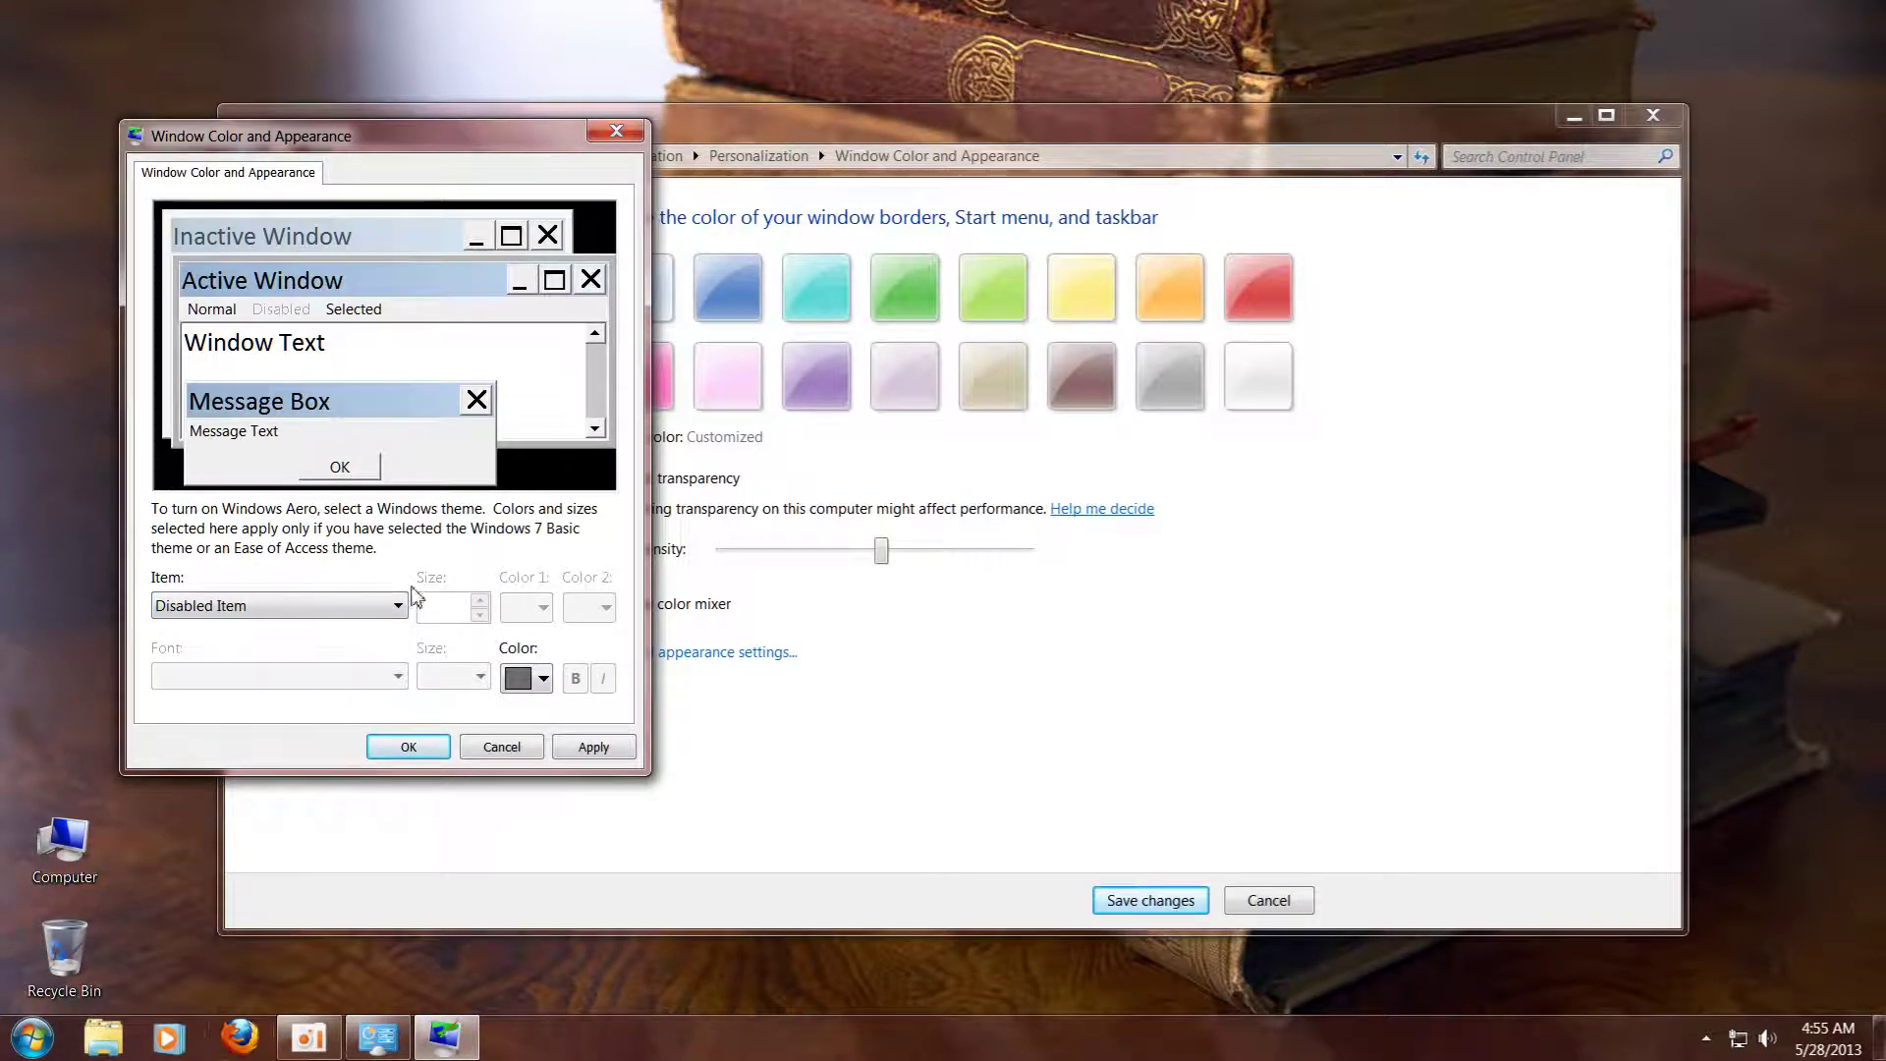
click(401, 608)
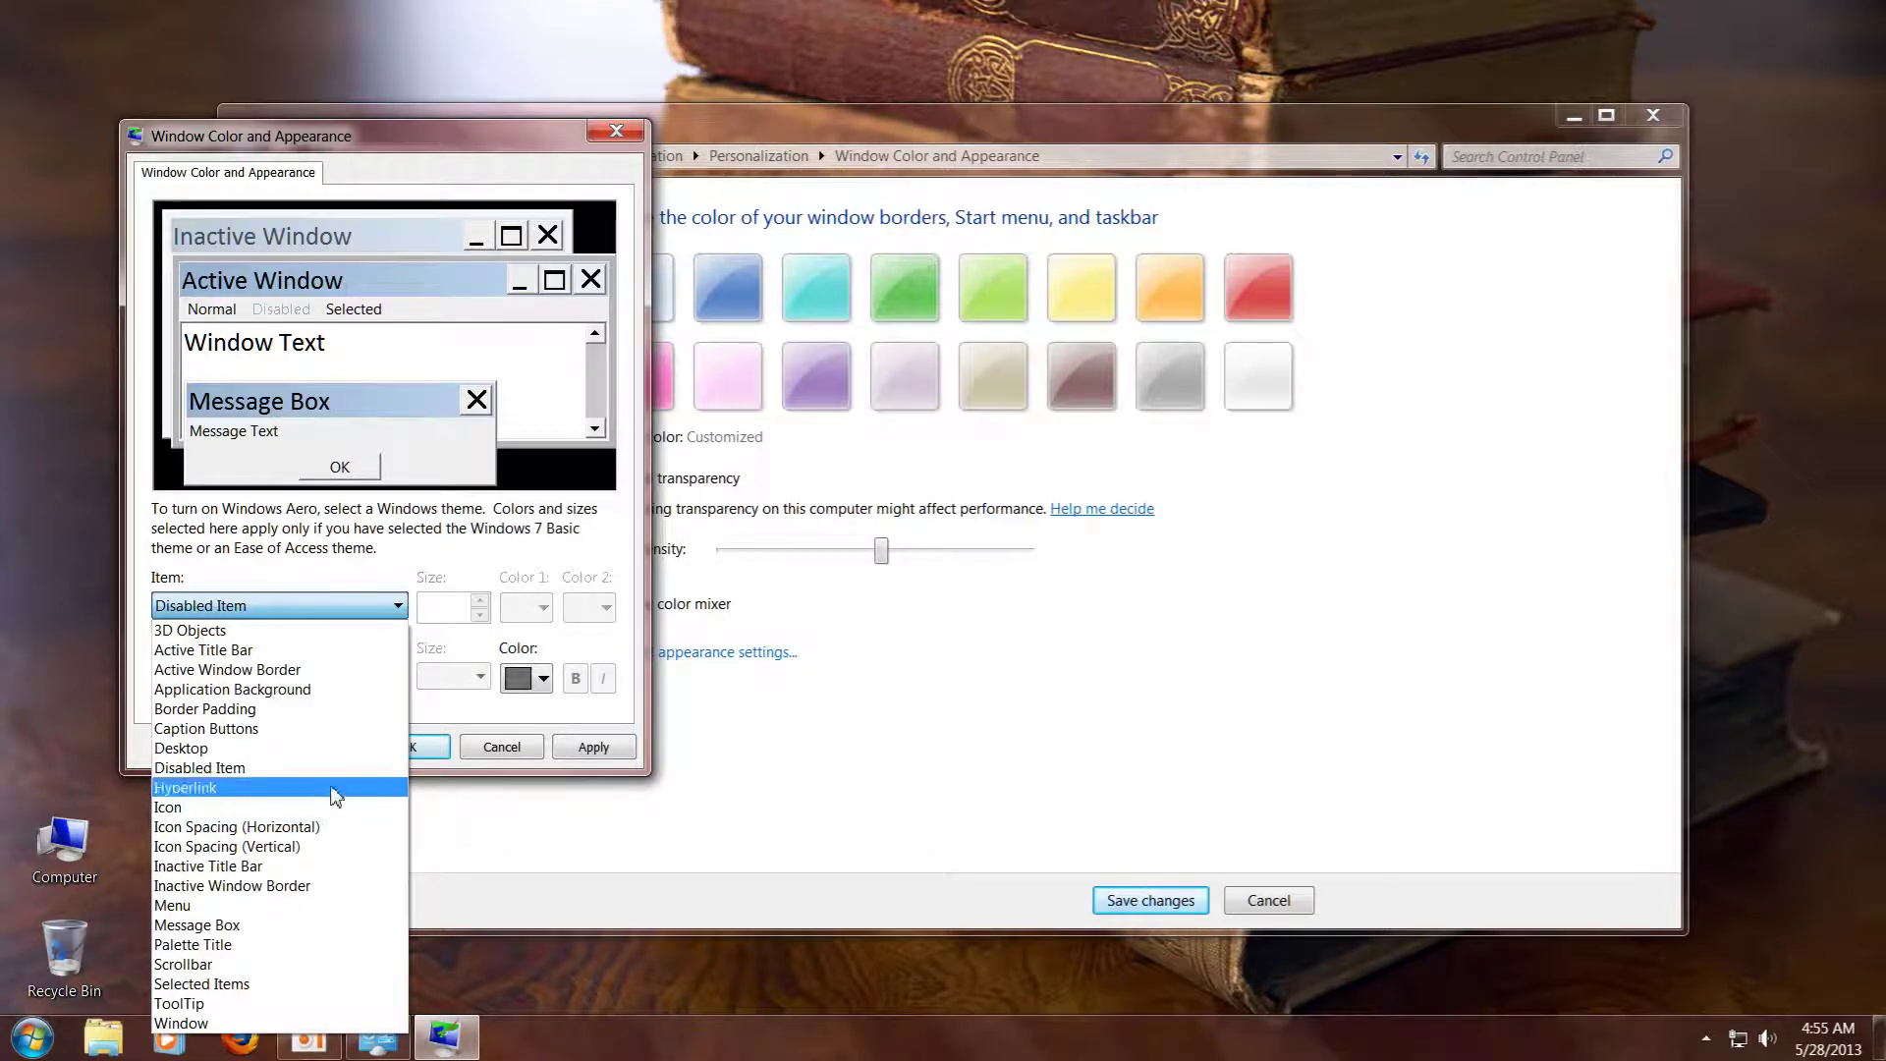
click(334, 785)
Set the Icon item's font size to 20 and its font to Calibri
click(399, 607)
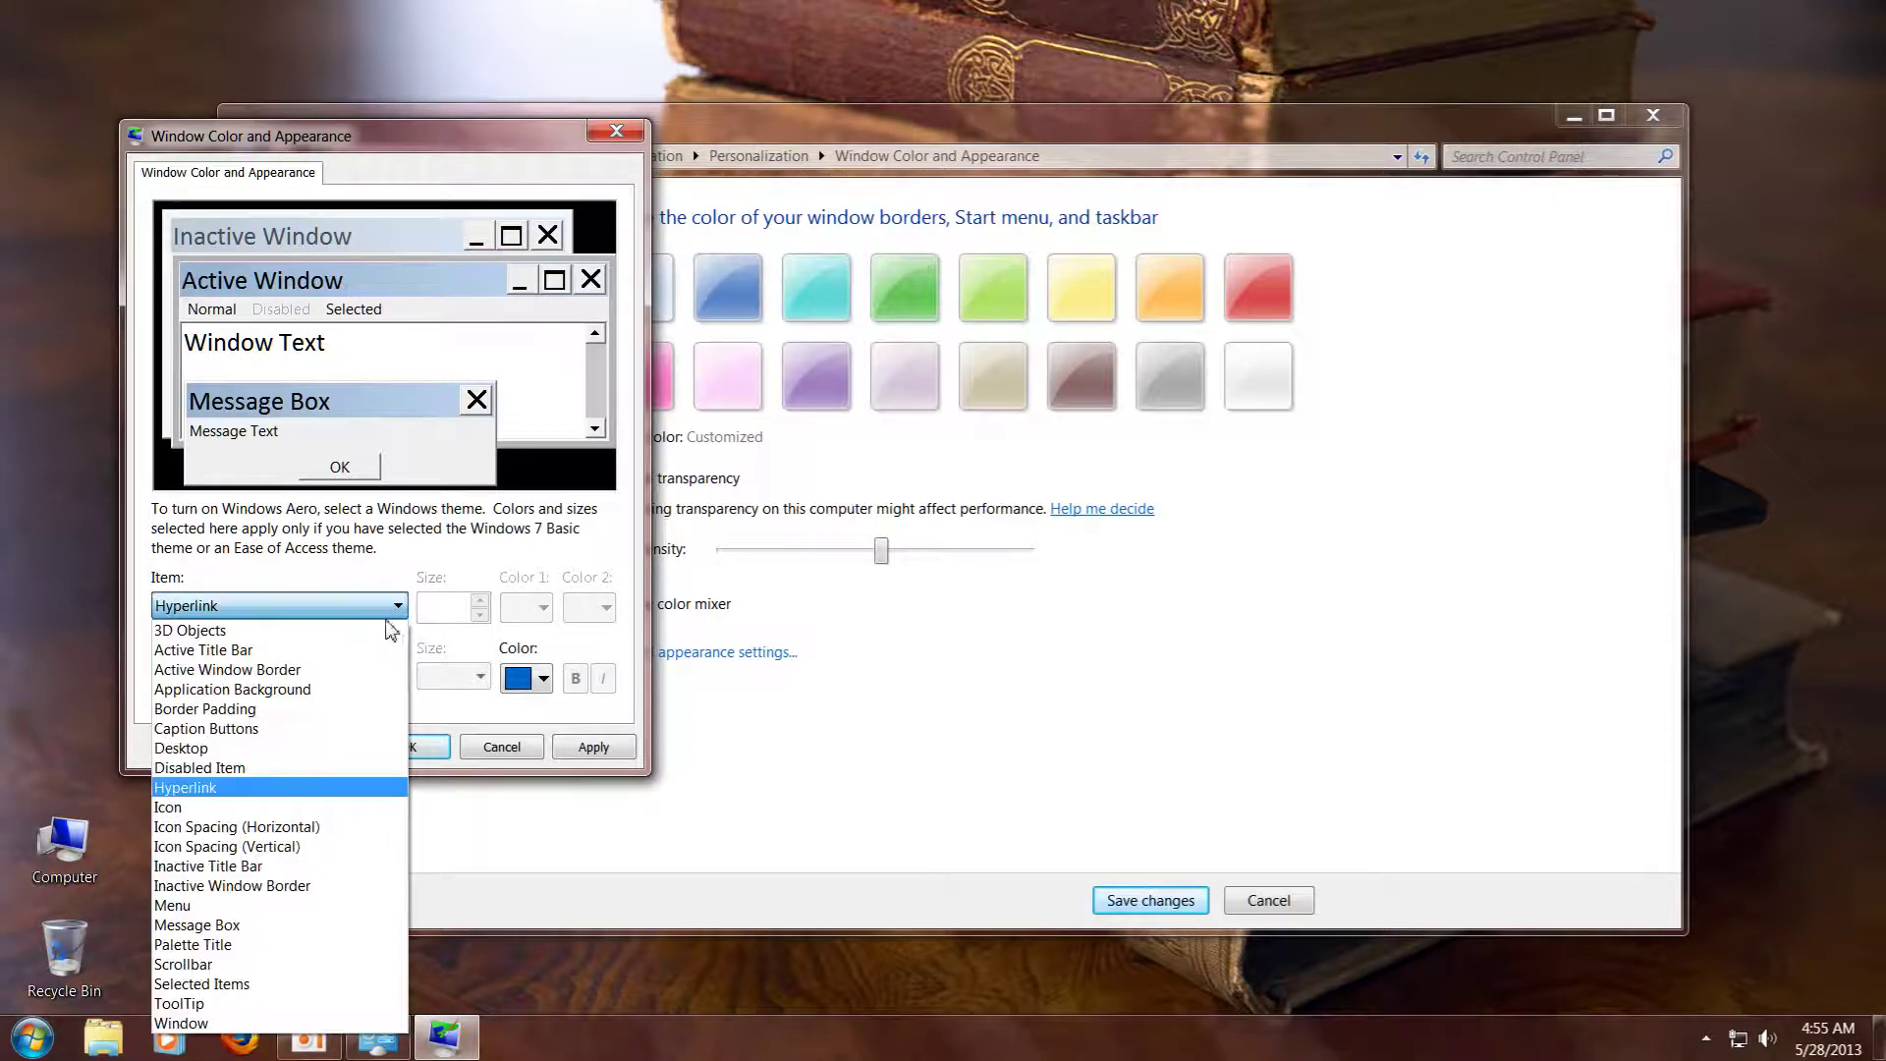
click(299, 808)
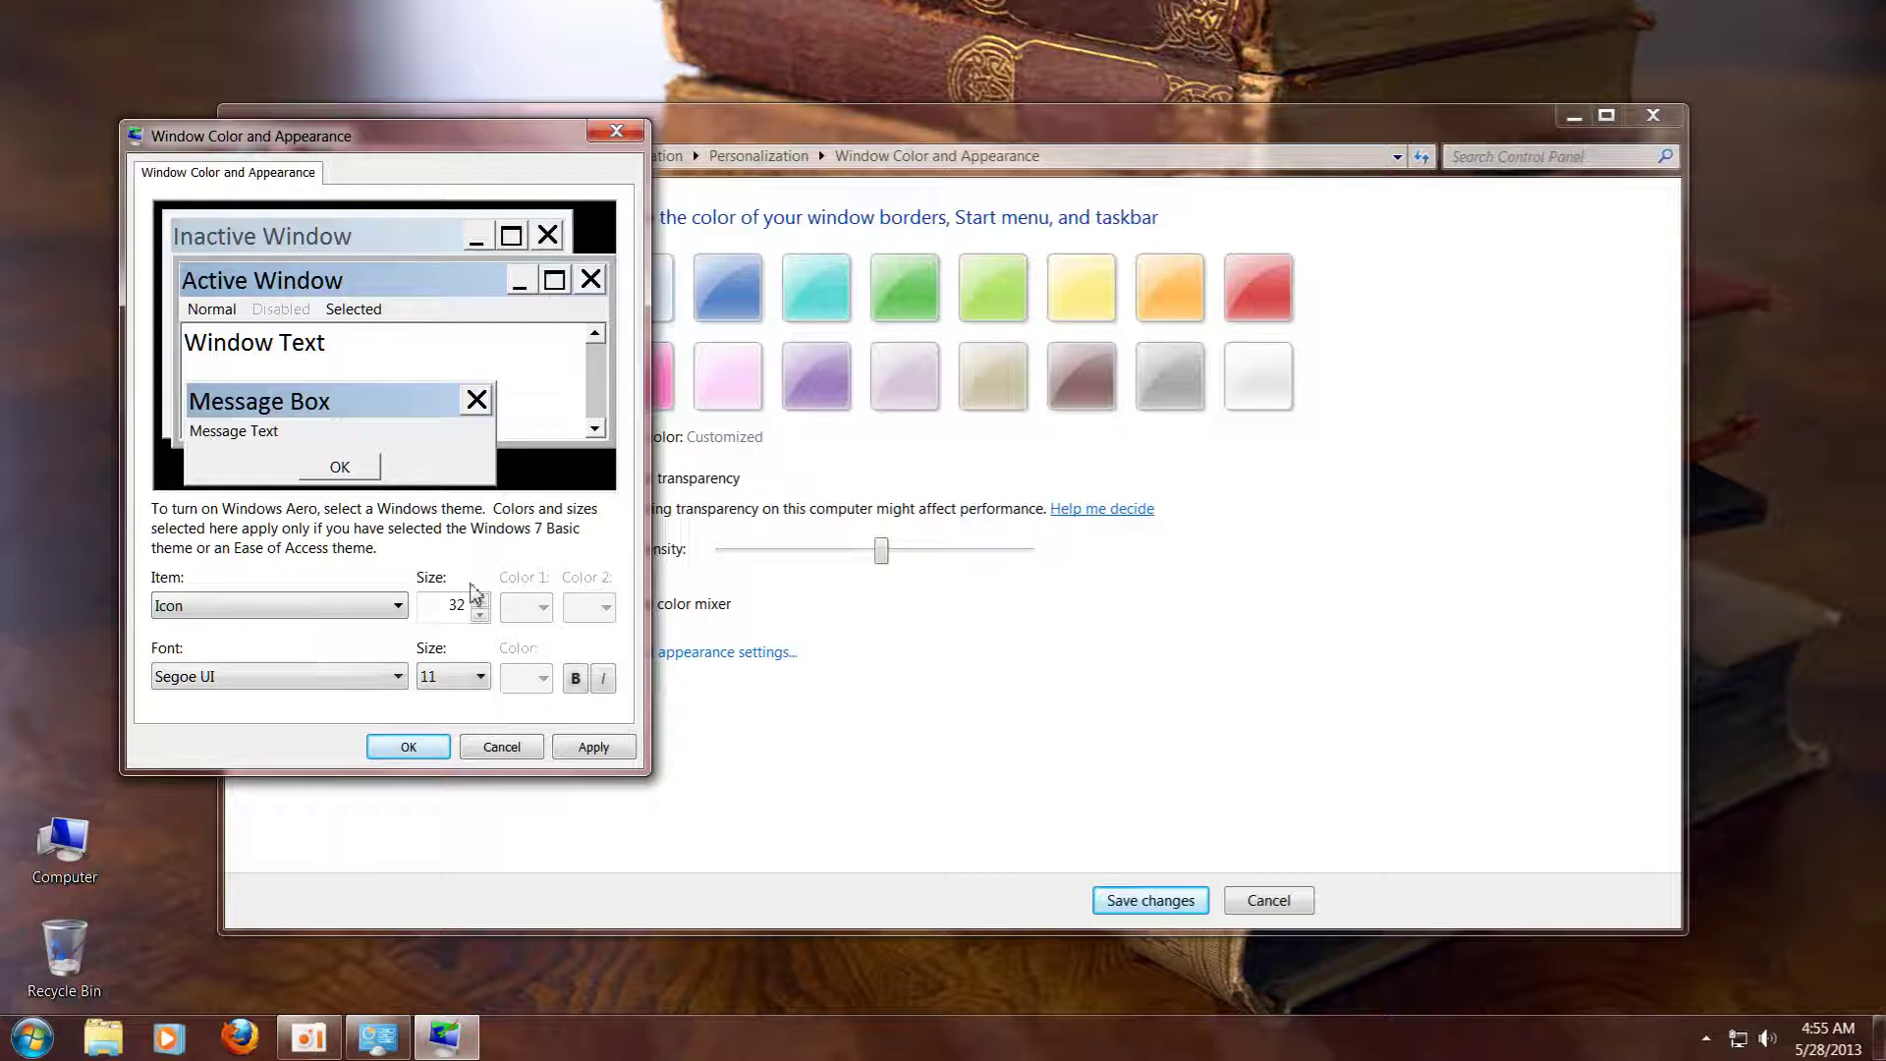
click(481, 682)
click(481, 678)
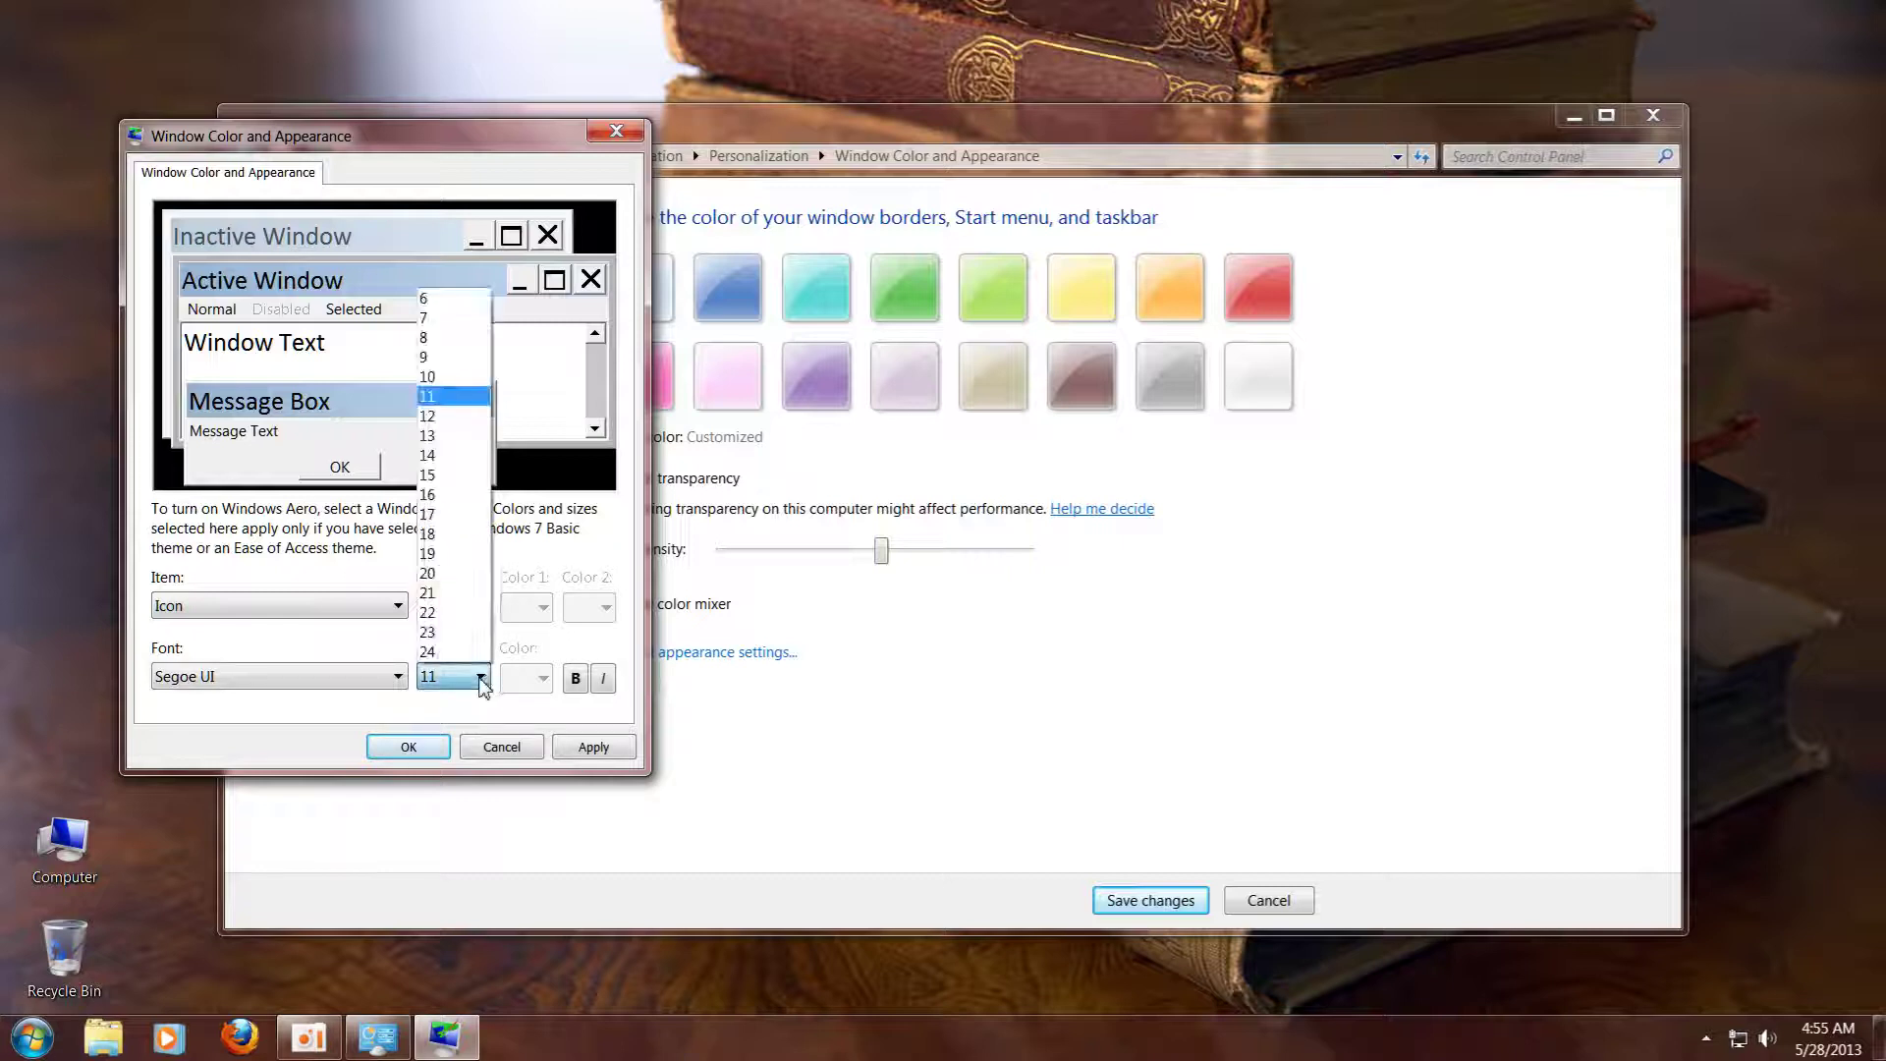
click(455, 579)
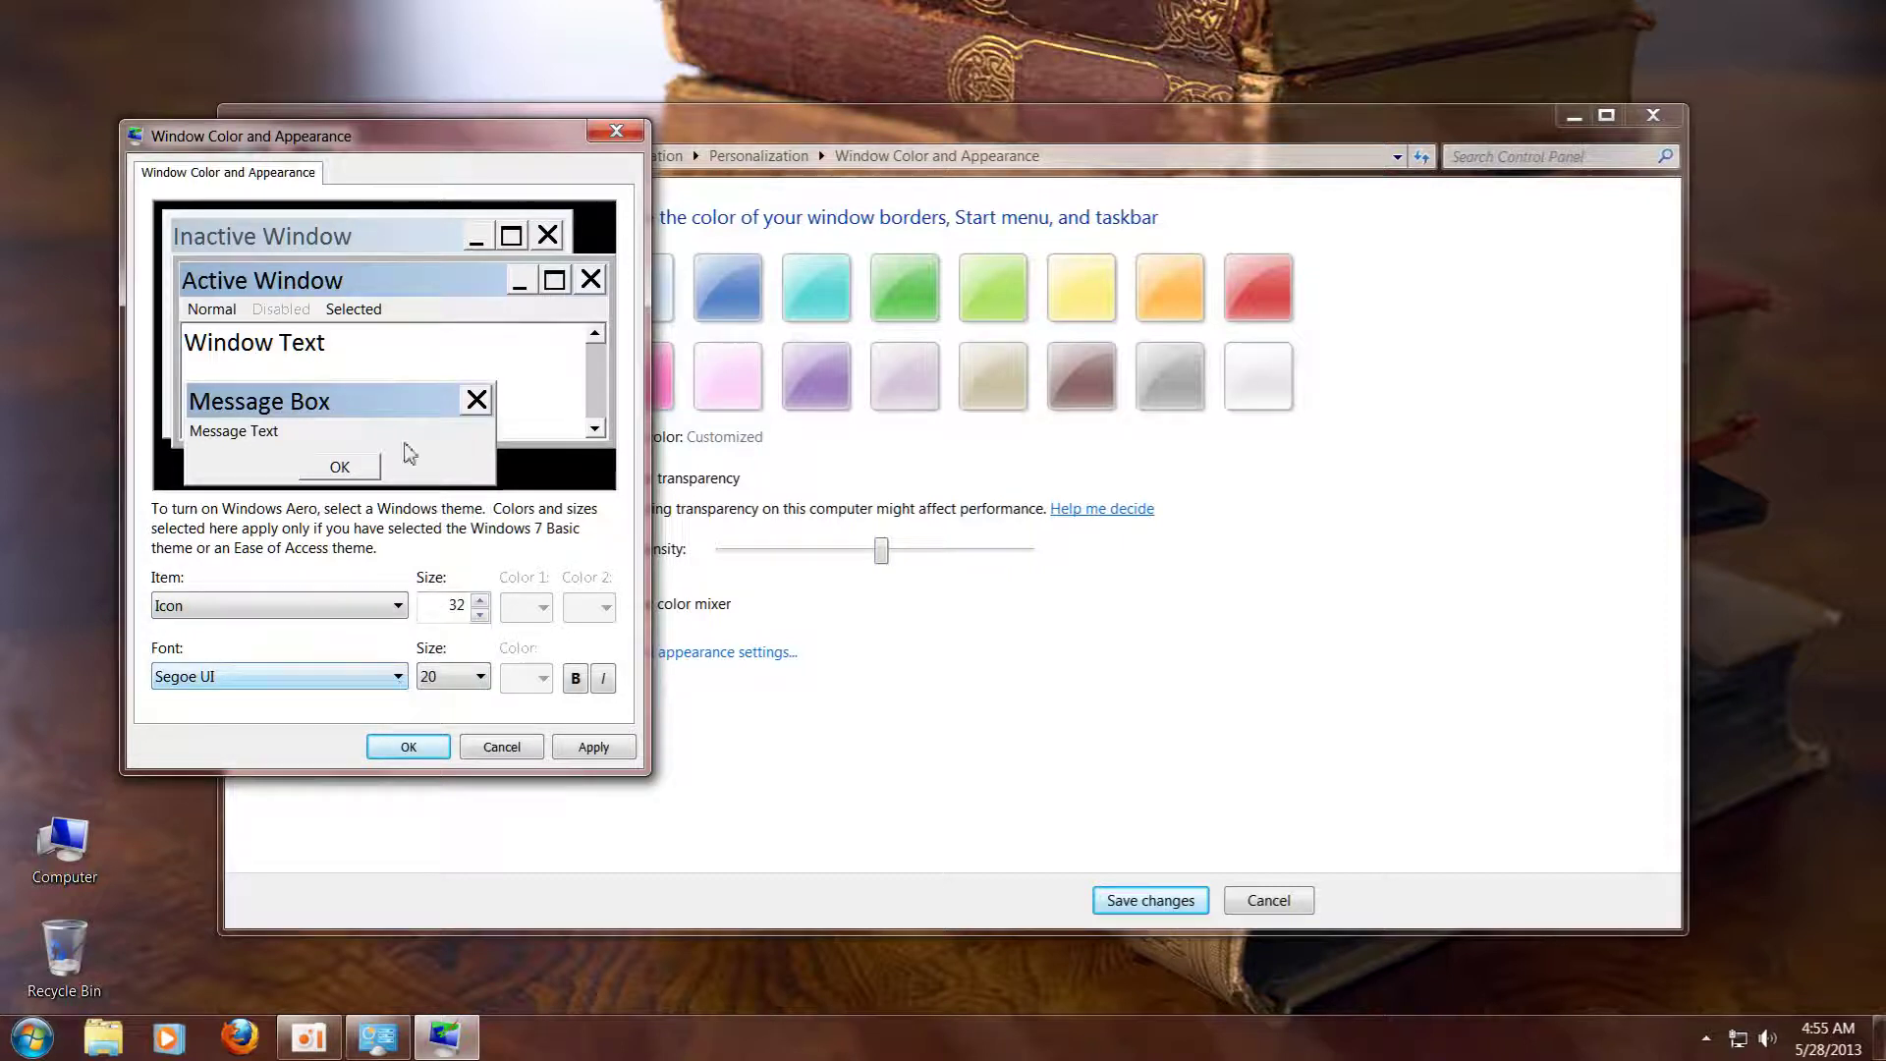
click(398, 678)
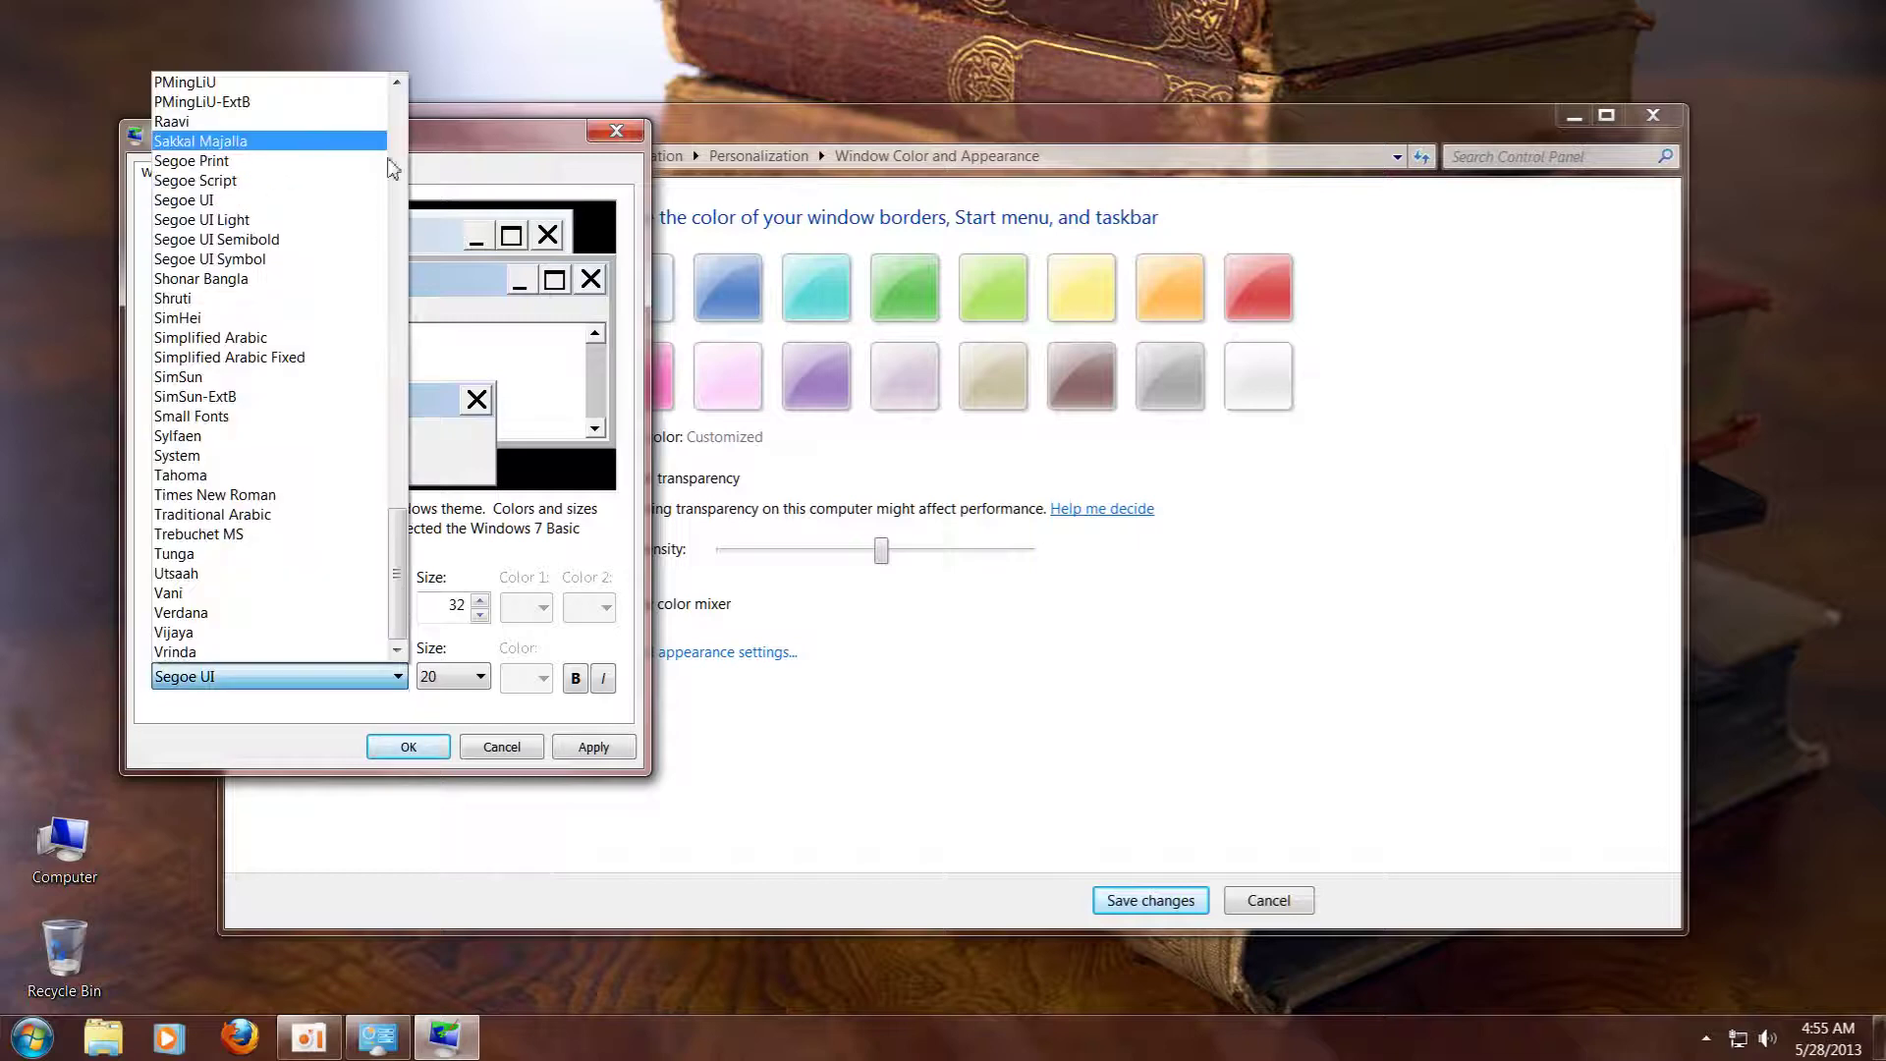
drag(406, 567, 401, 152)
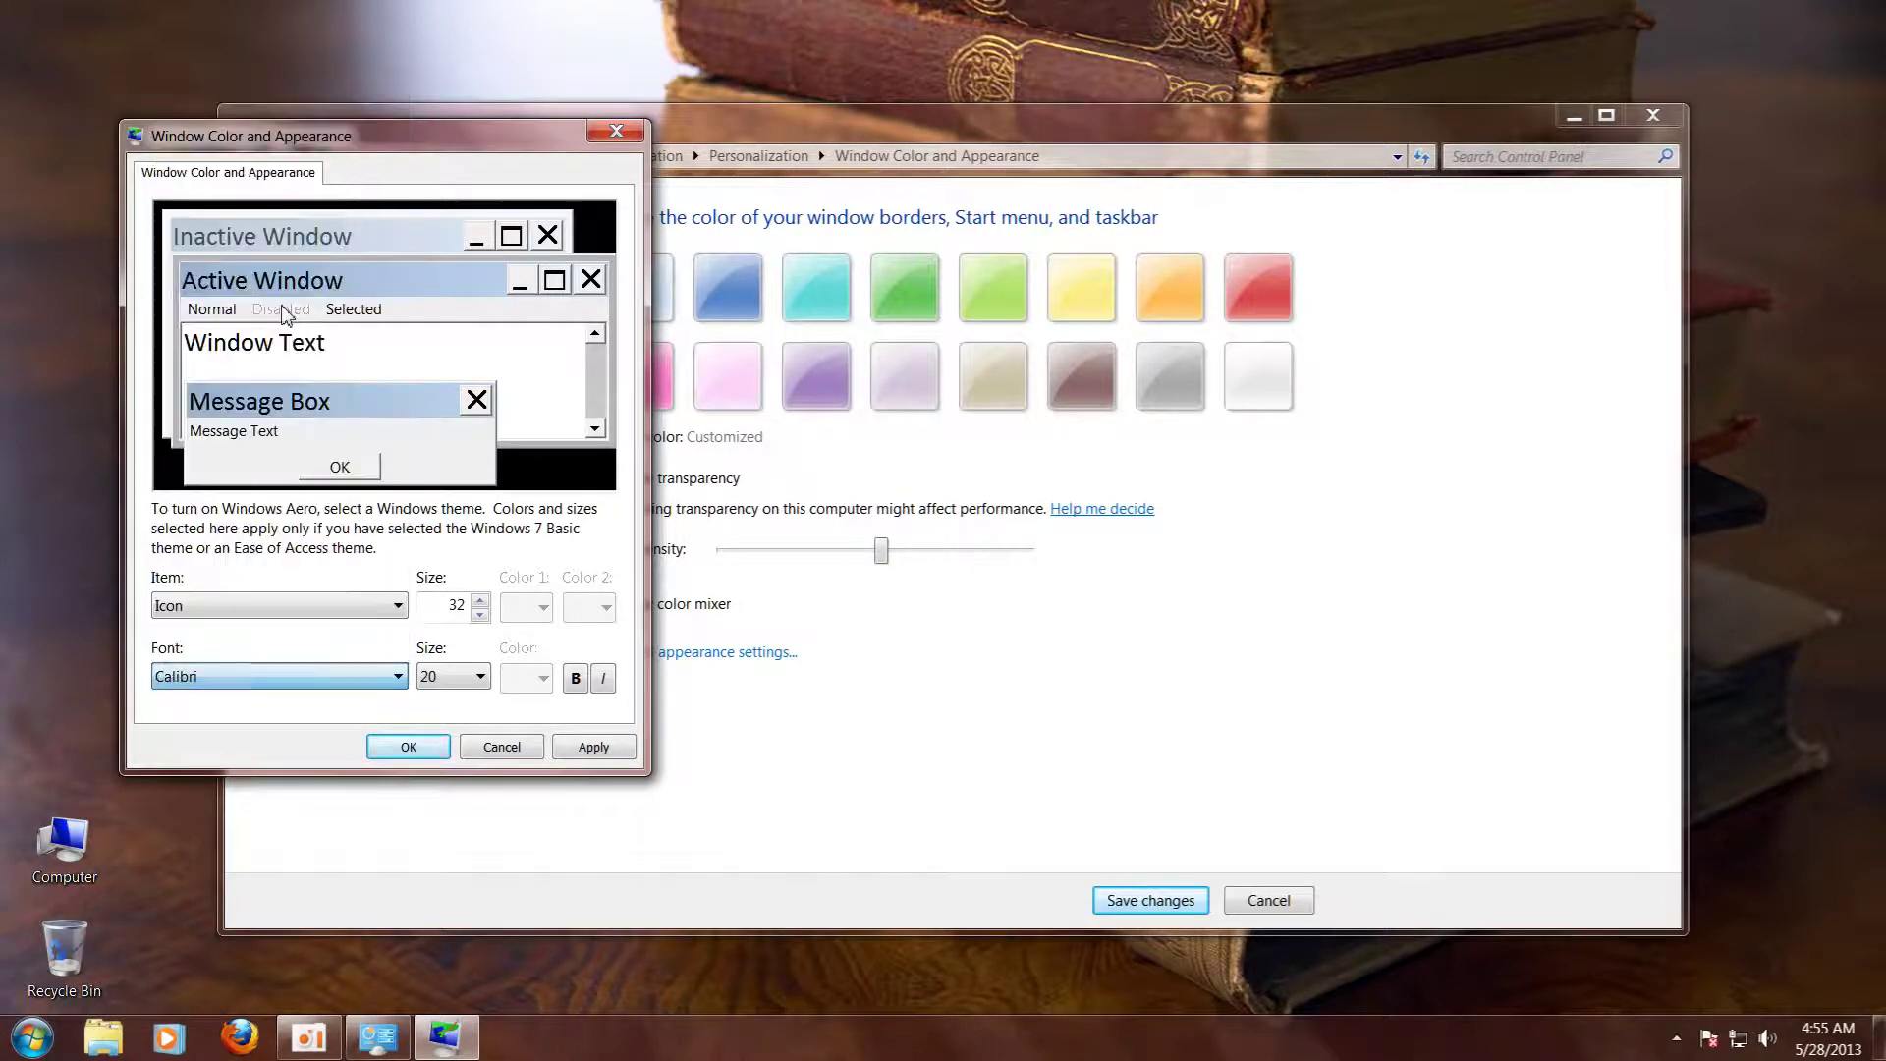
click(280, 298)
Review the settings for horizontal and vertical Icon Spacing, Inactive Title Bar and Inactive Window Border
click(404, 612)
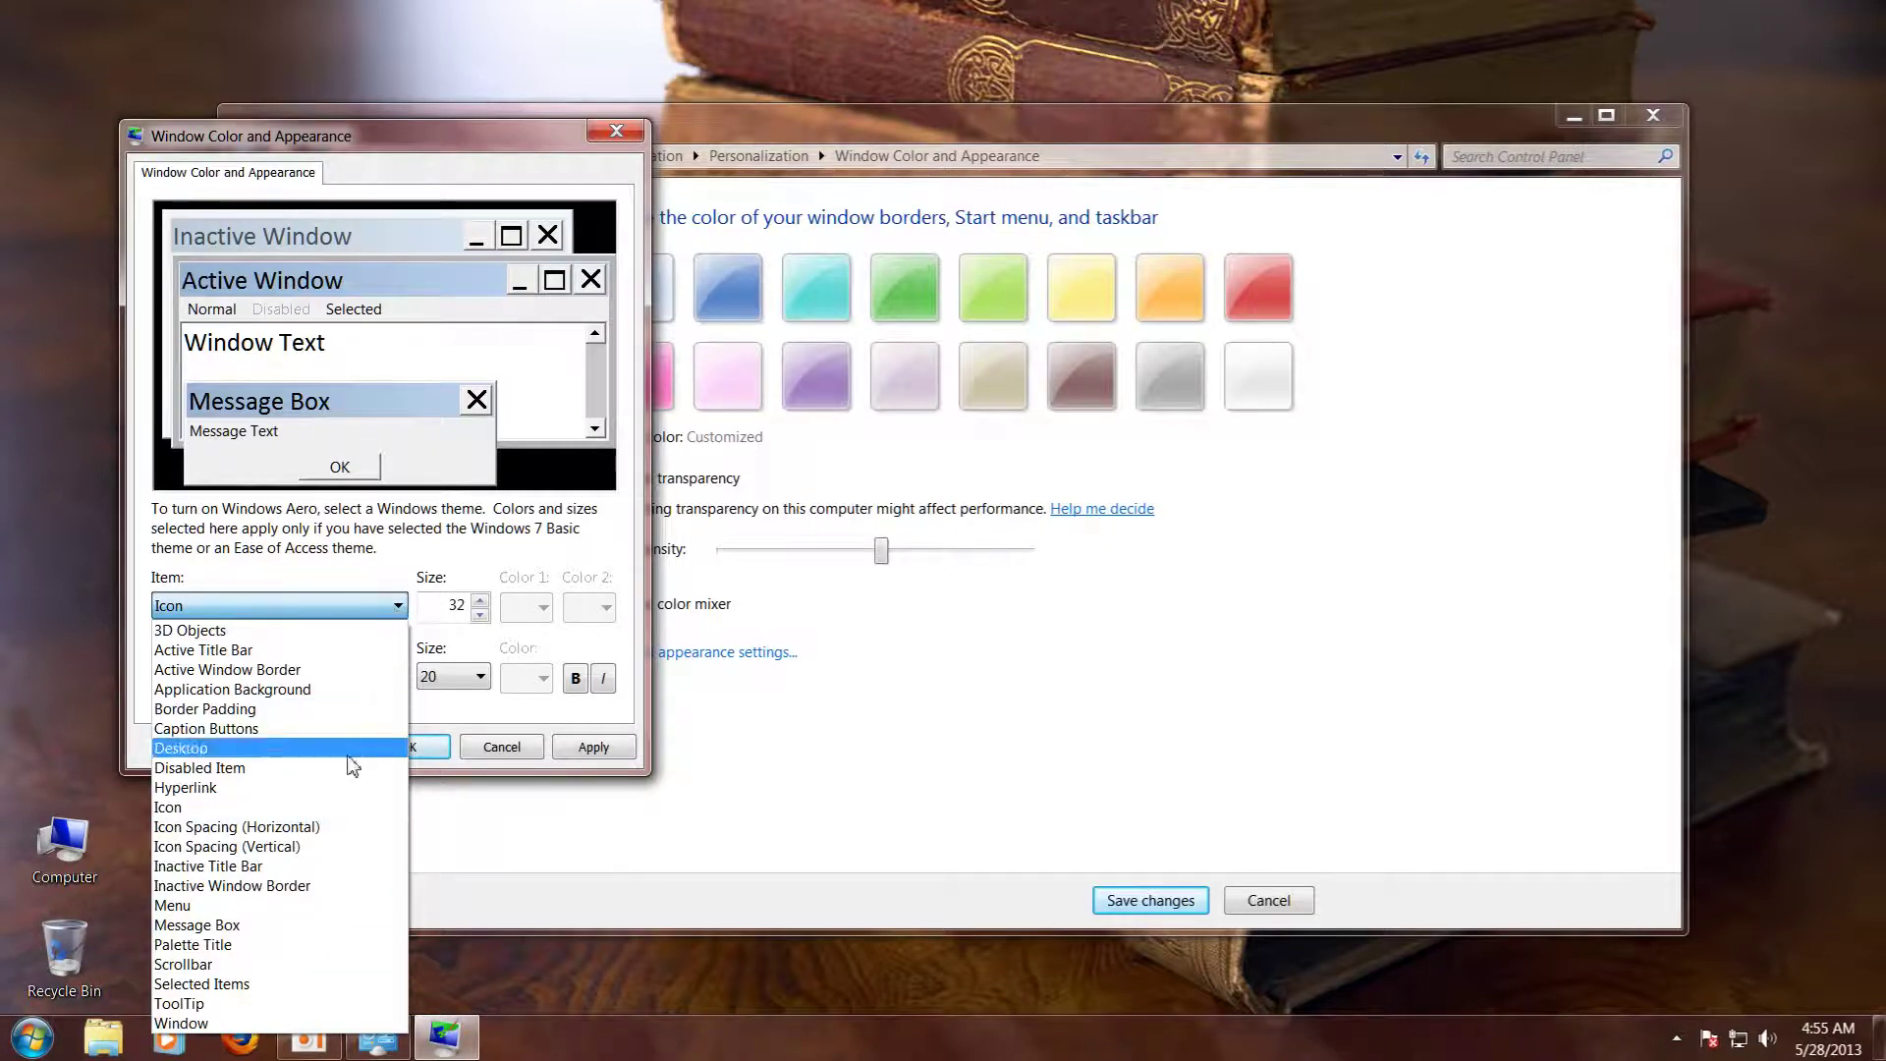
click(324, 827)
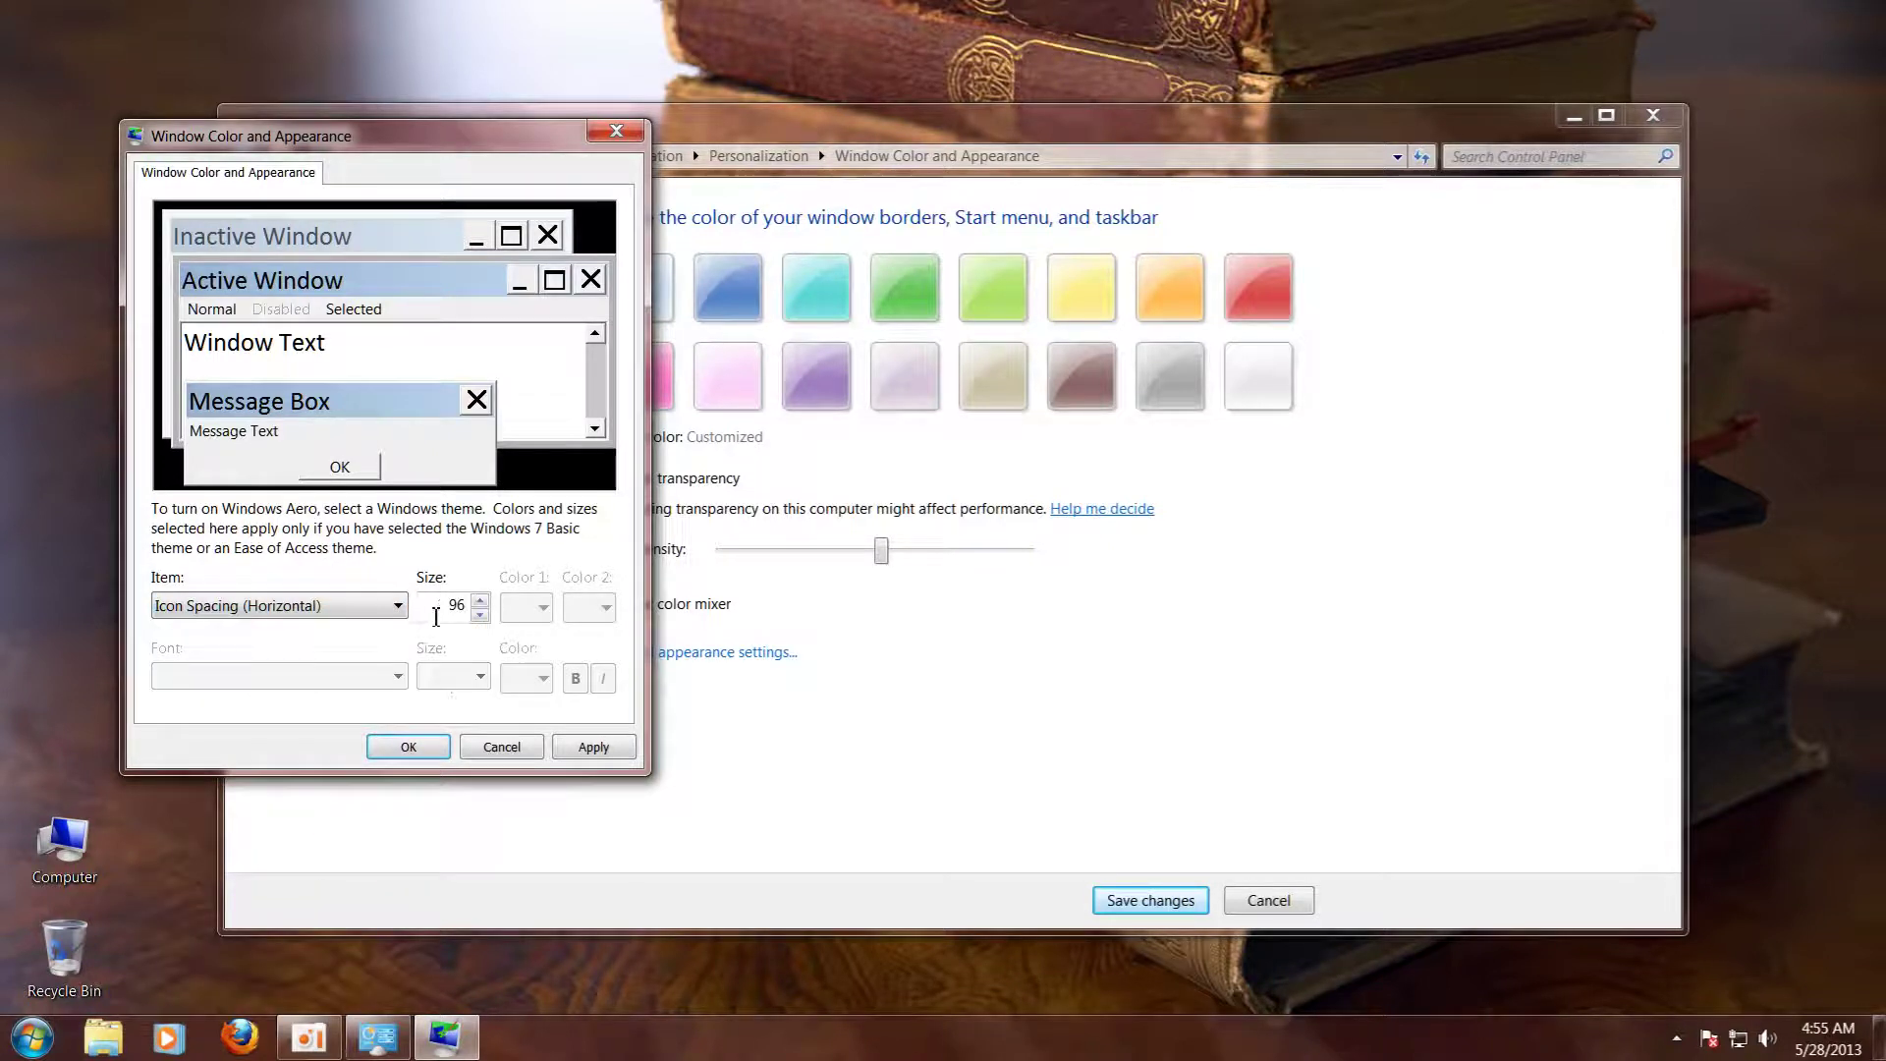
click(405, 614)
click(236, 846)
click(398, 606)
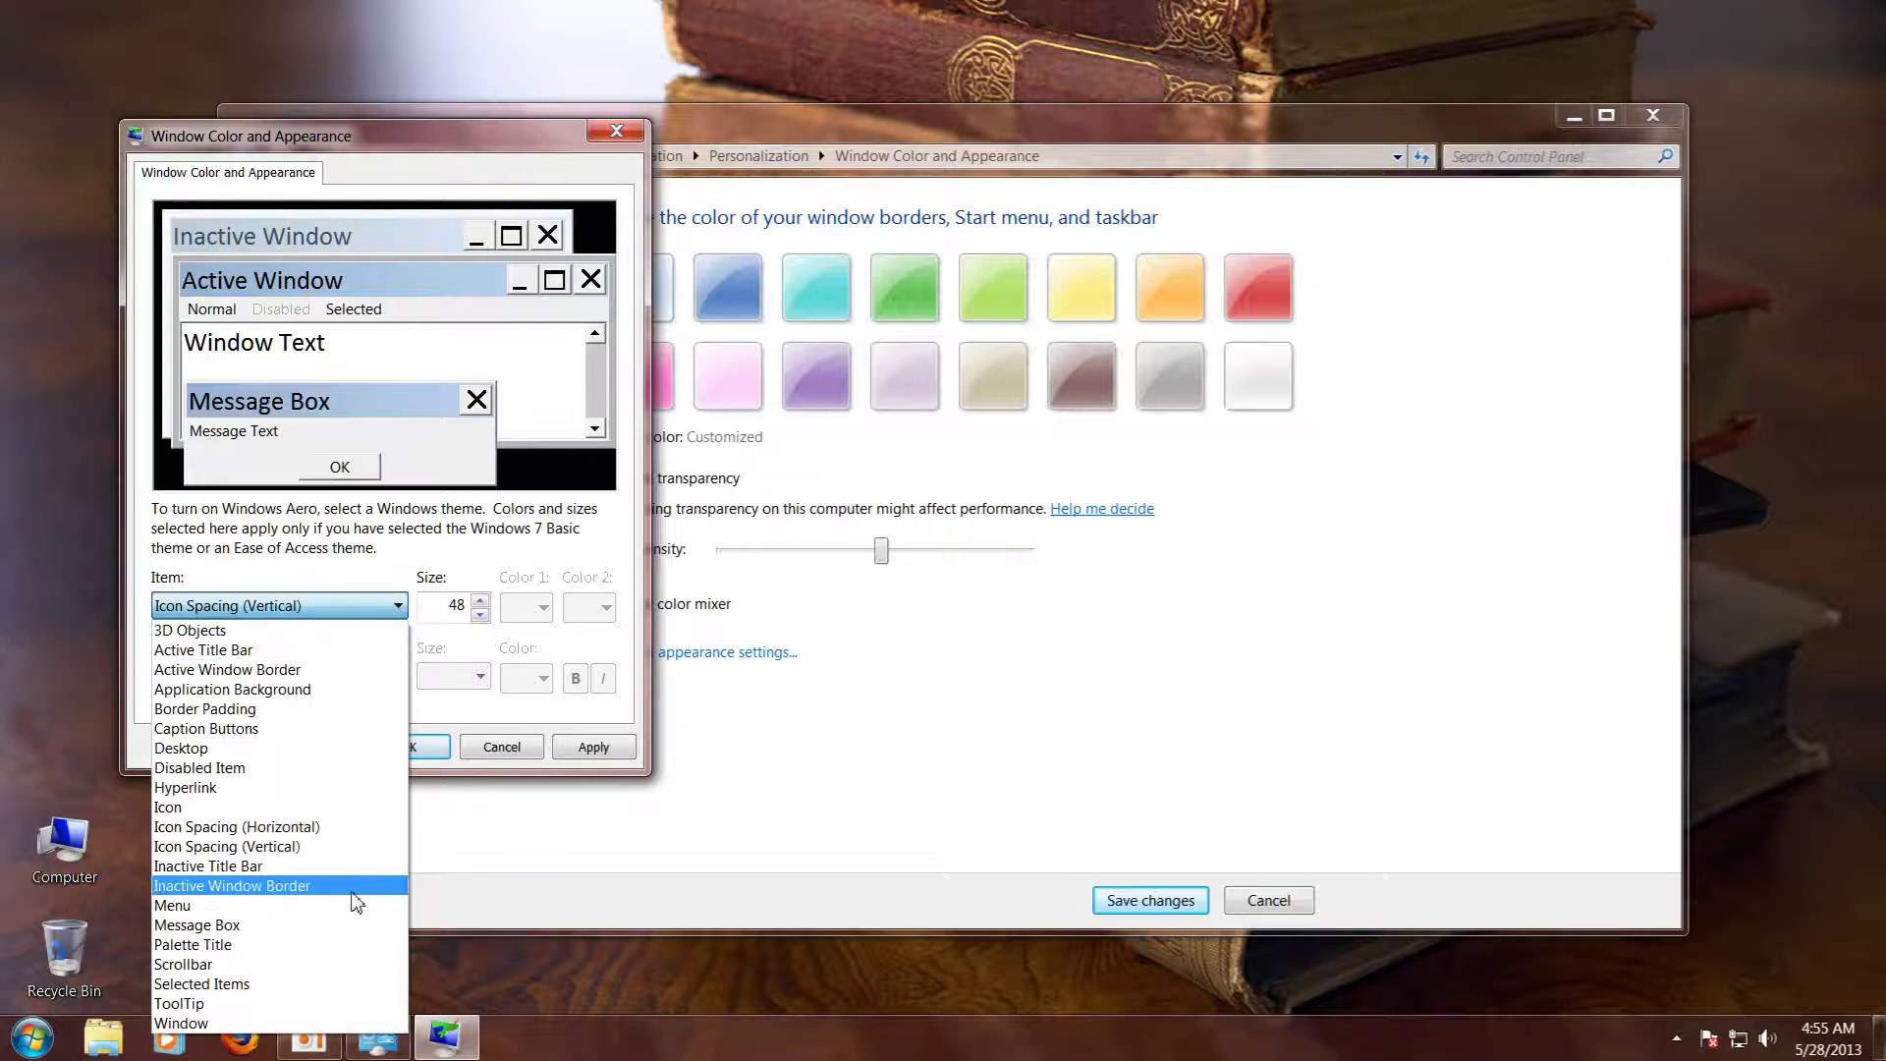
click(208, 867)
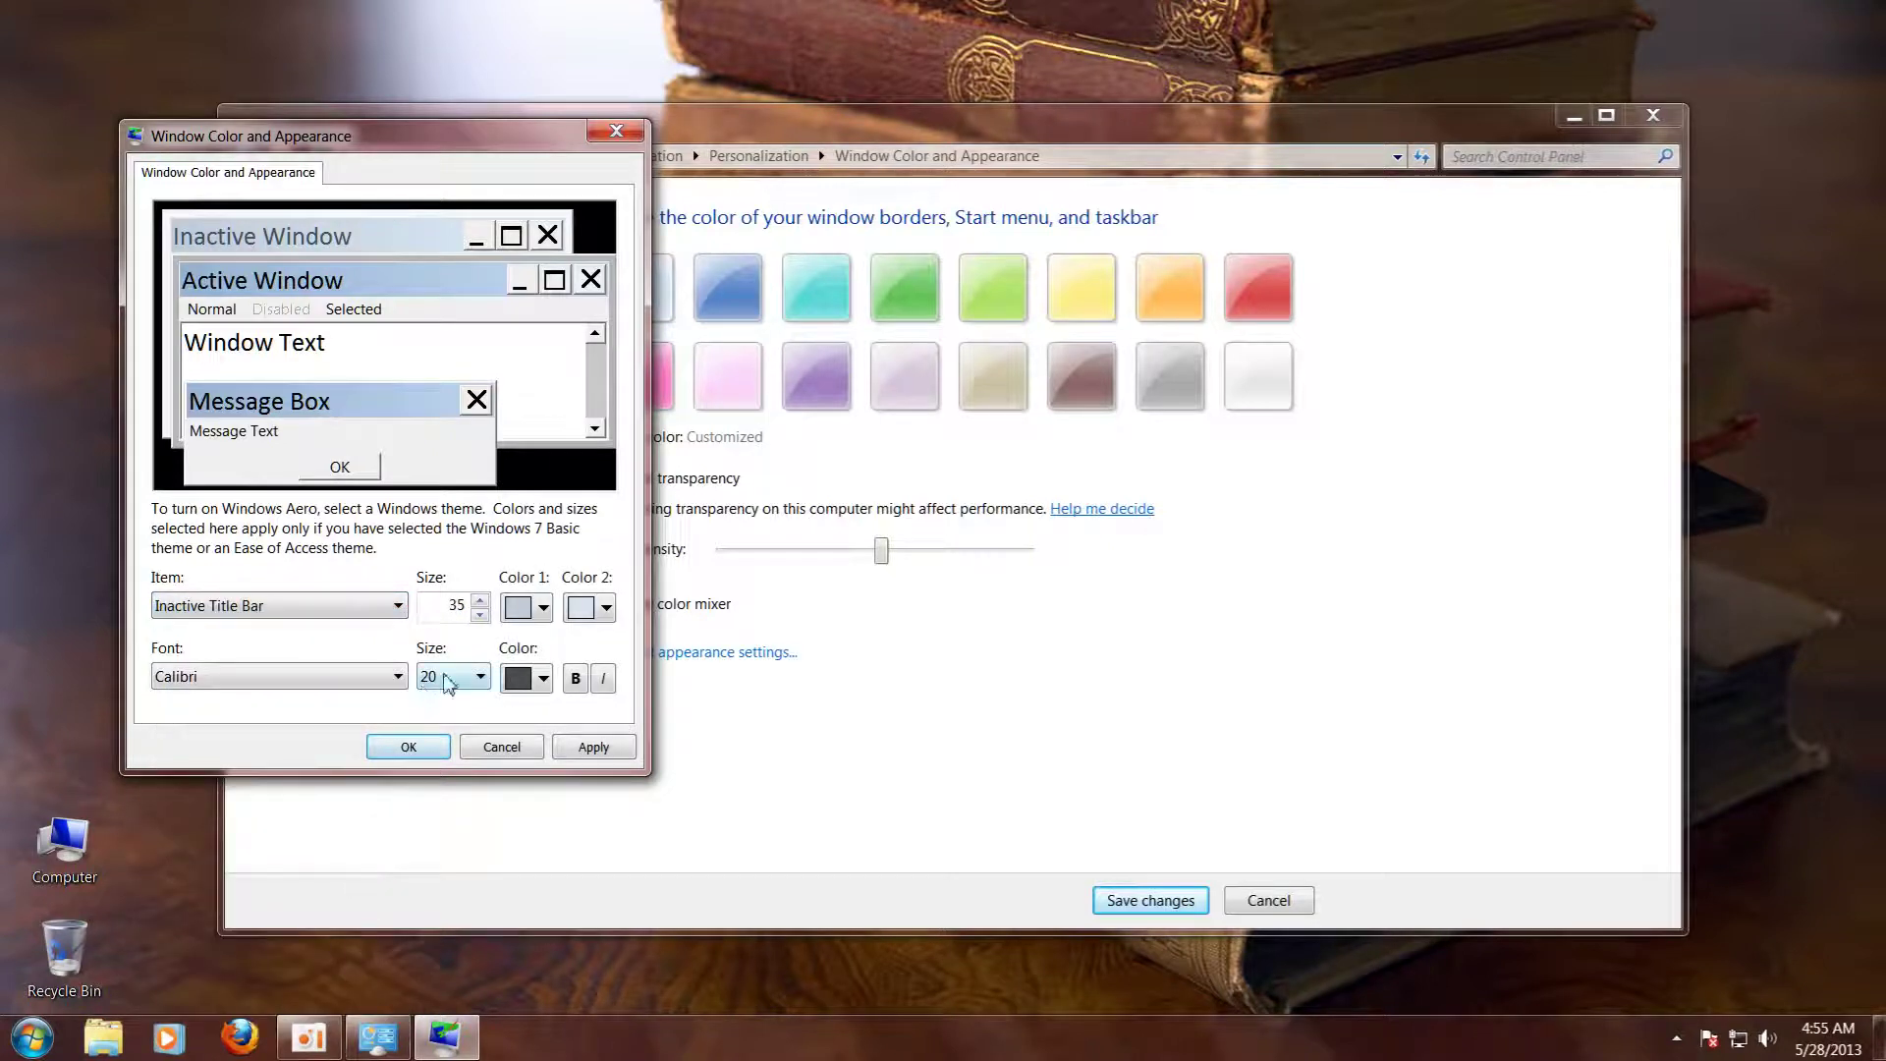
click(398, 606)
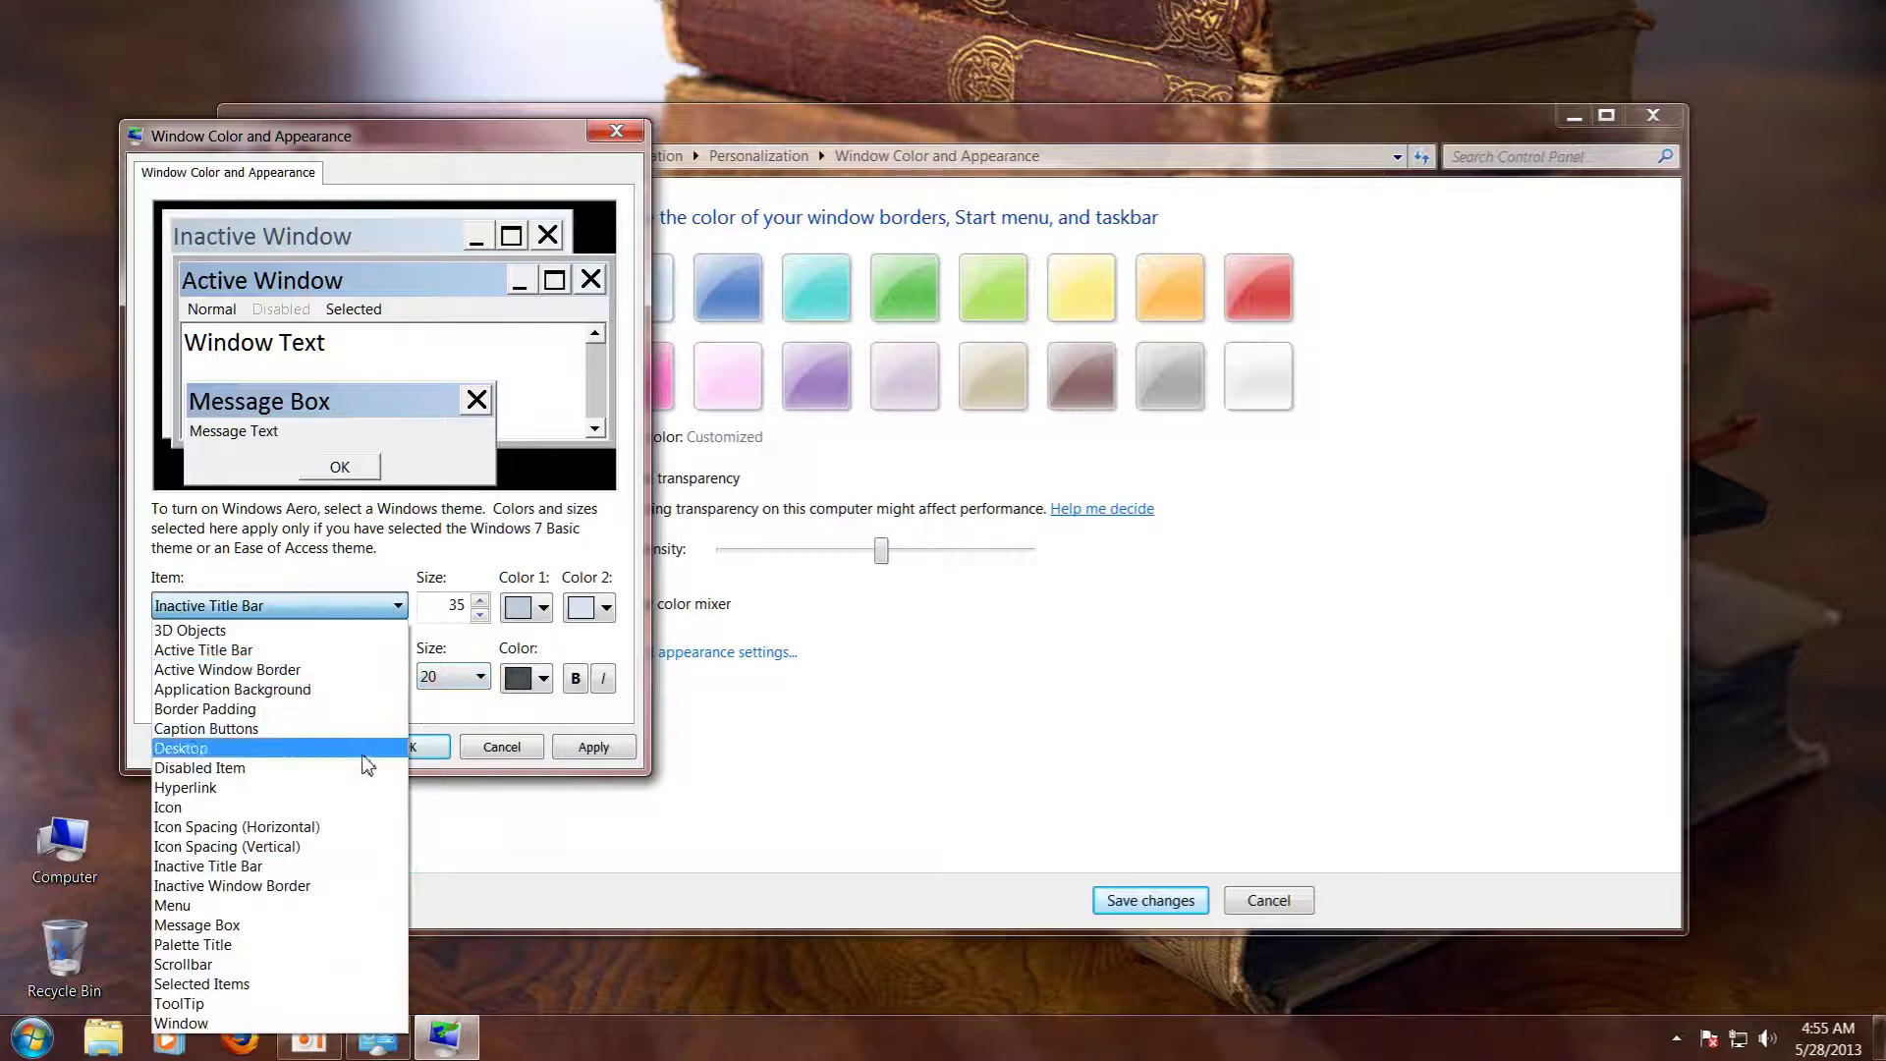
click(356, 887)
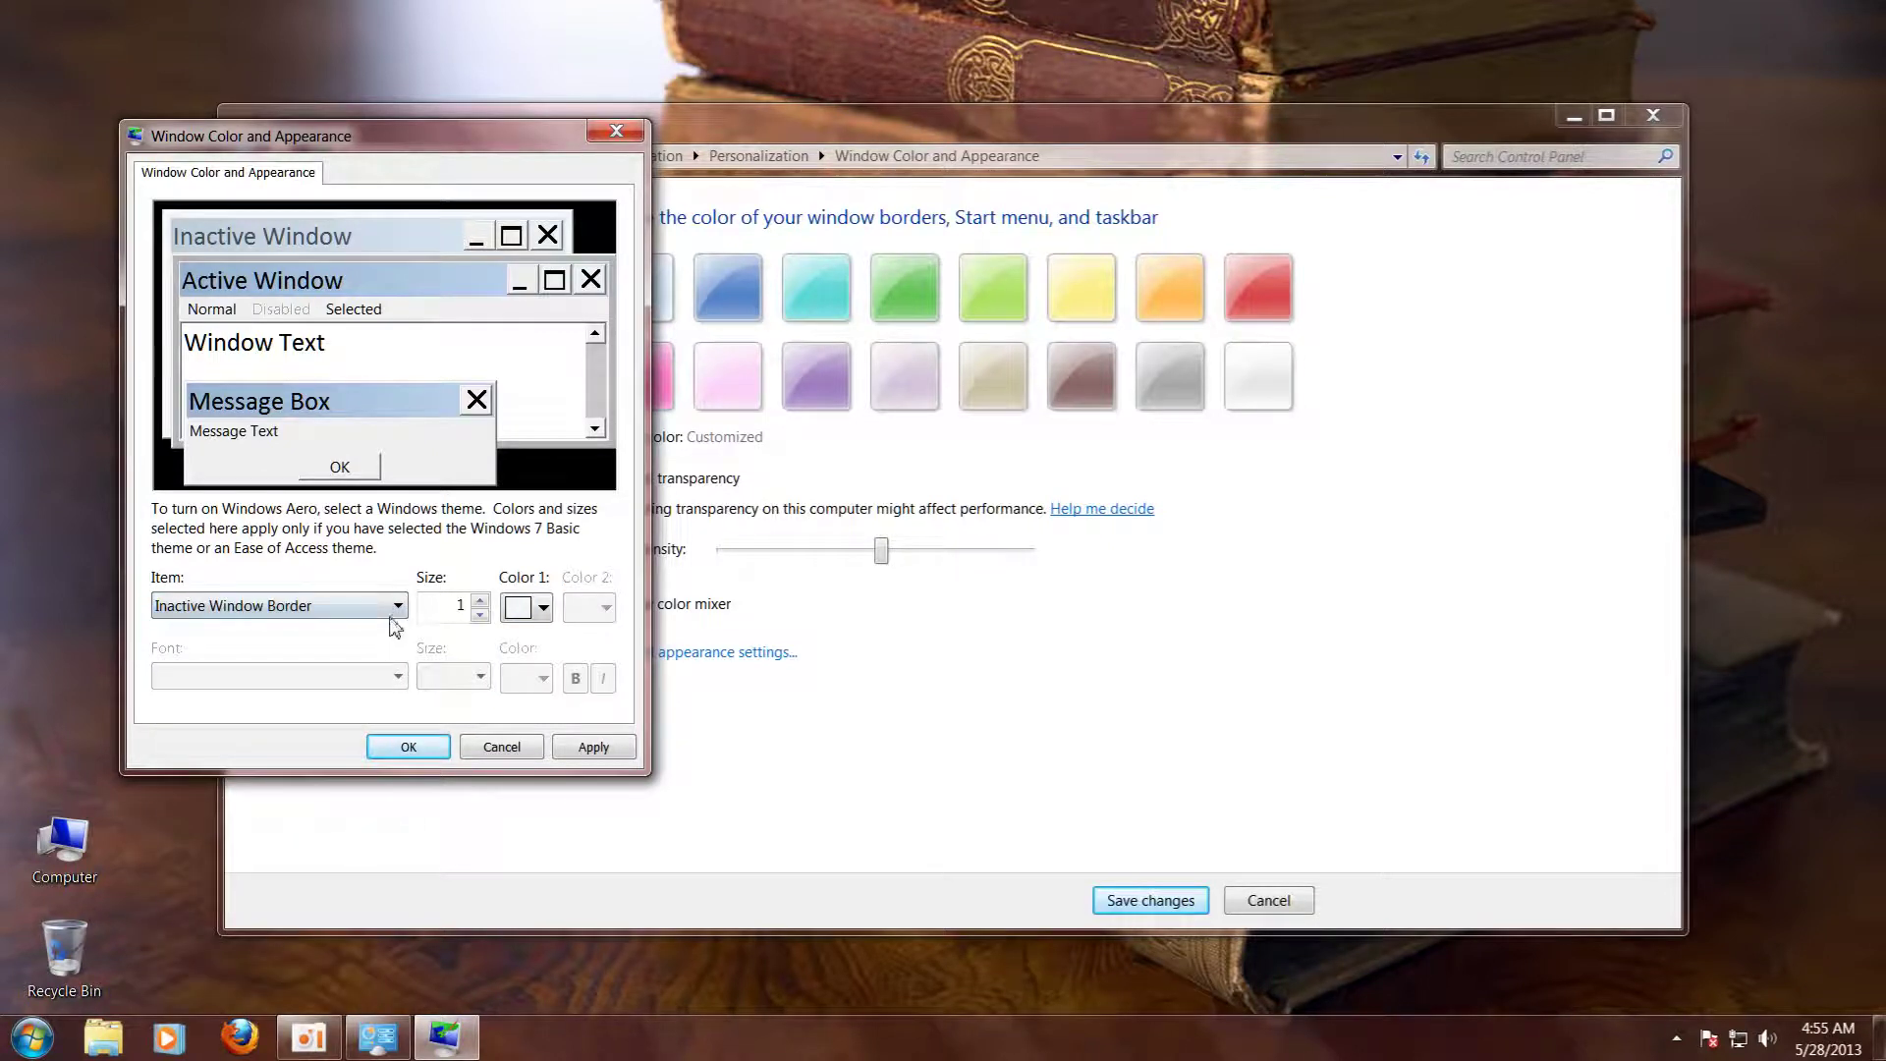
Set the Menu item's font size to 20 and its font to Calibri
click(397, 607)
click(330, 905)
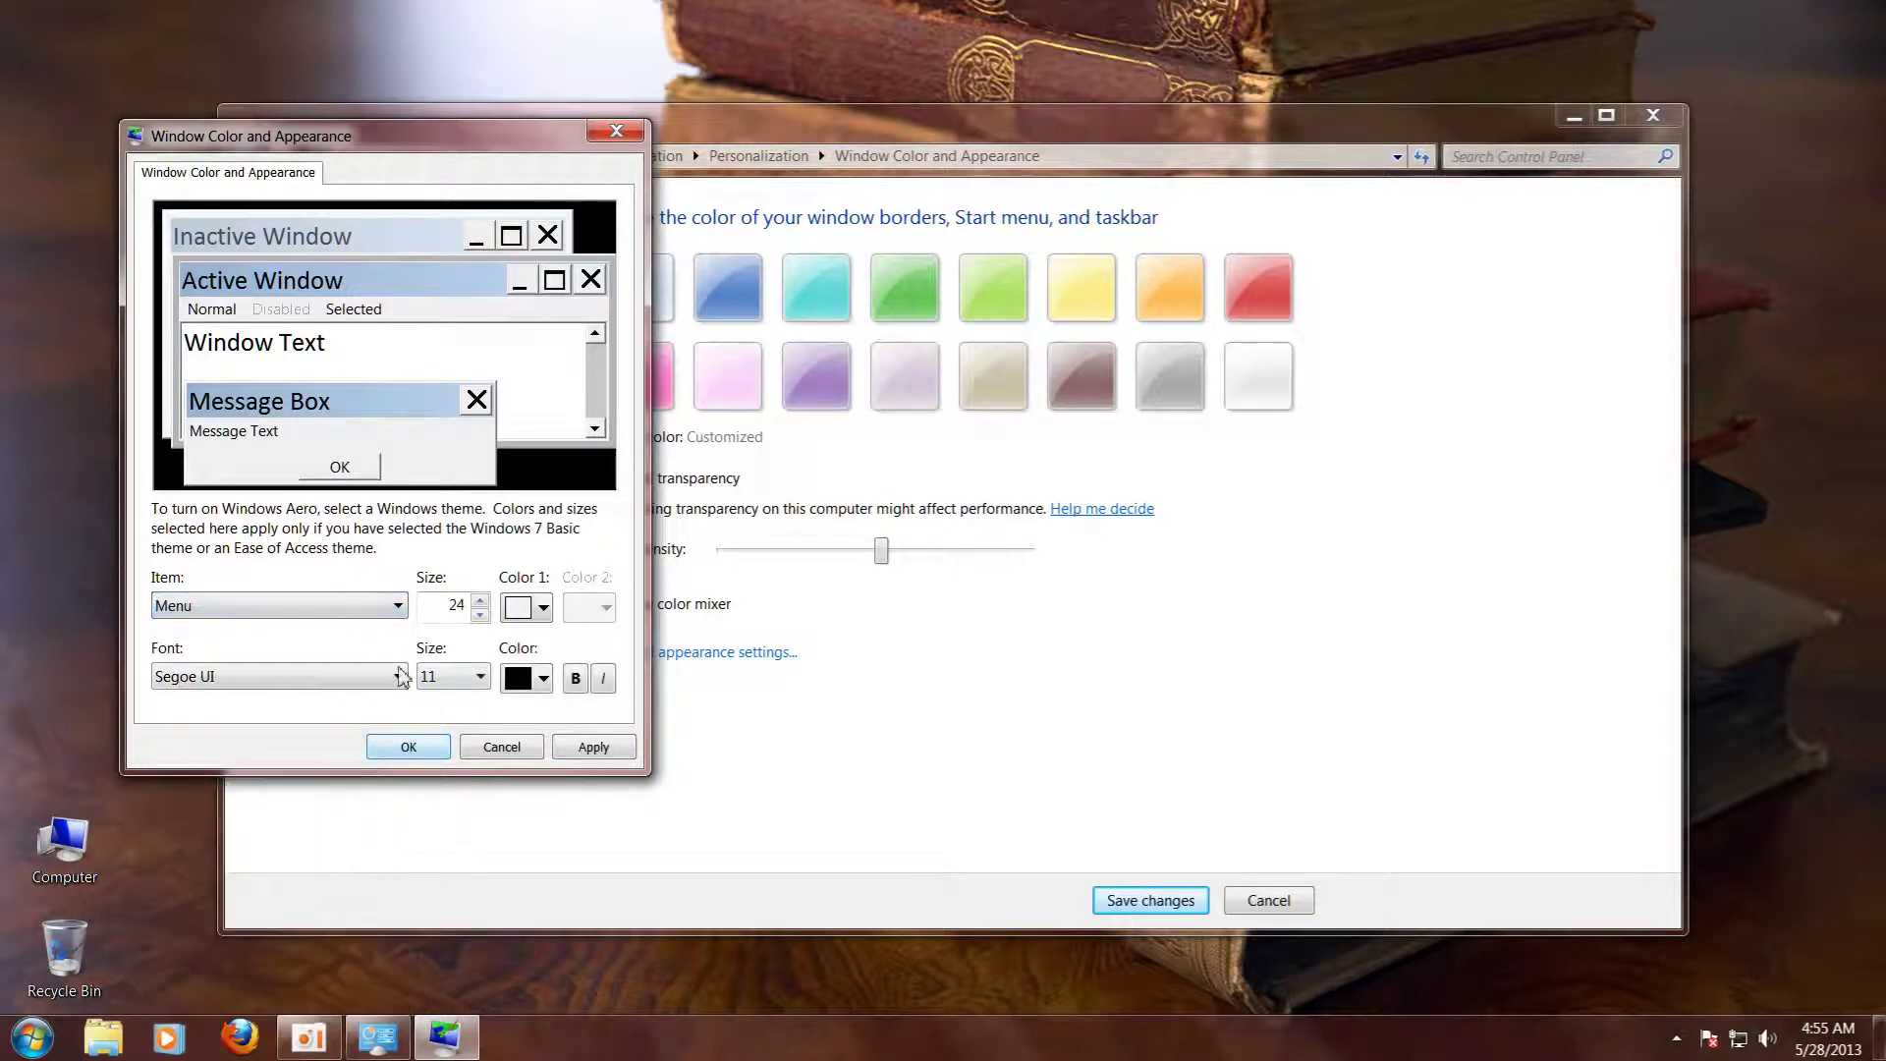
click(481, 678)
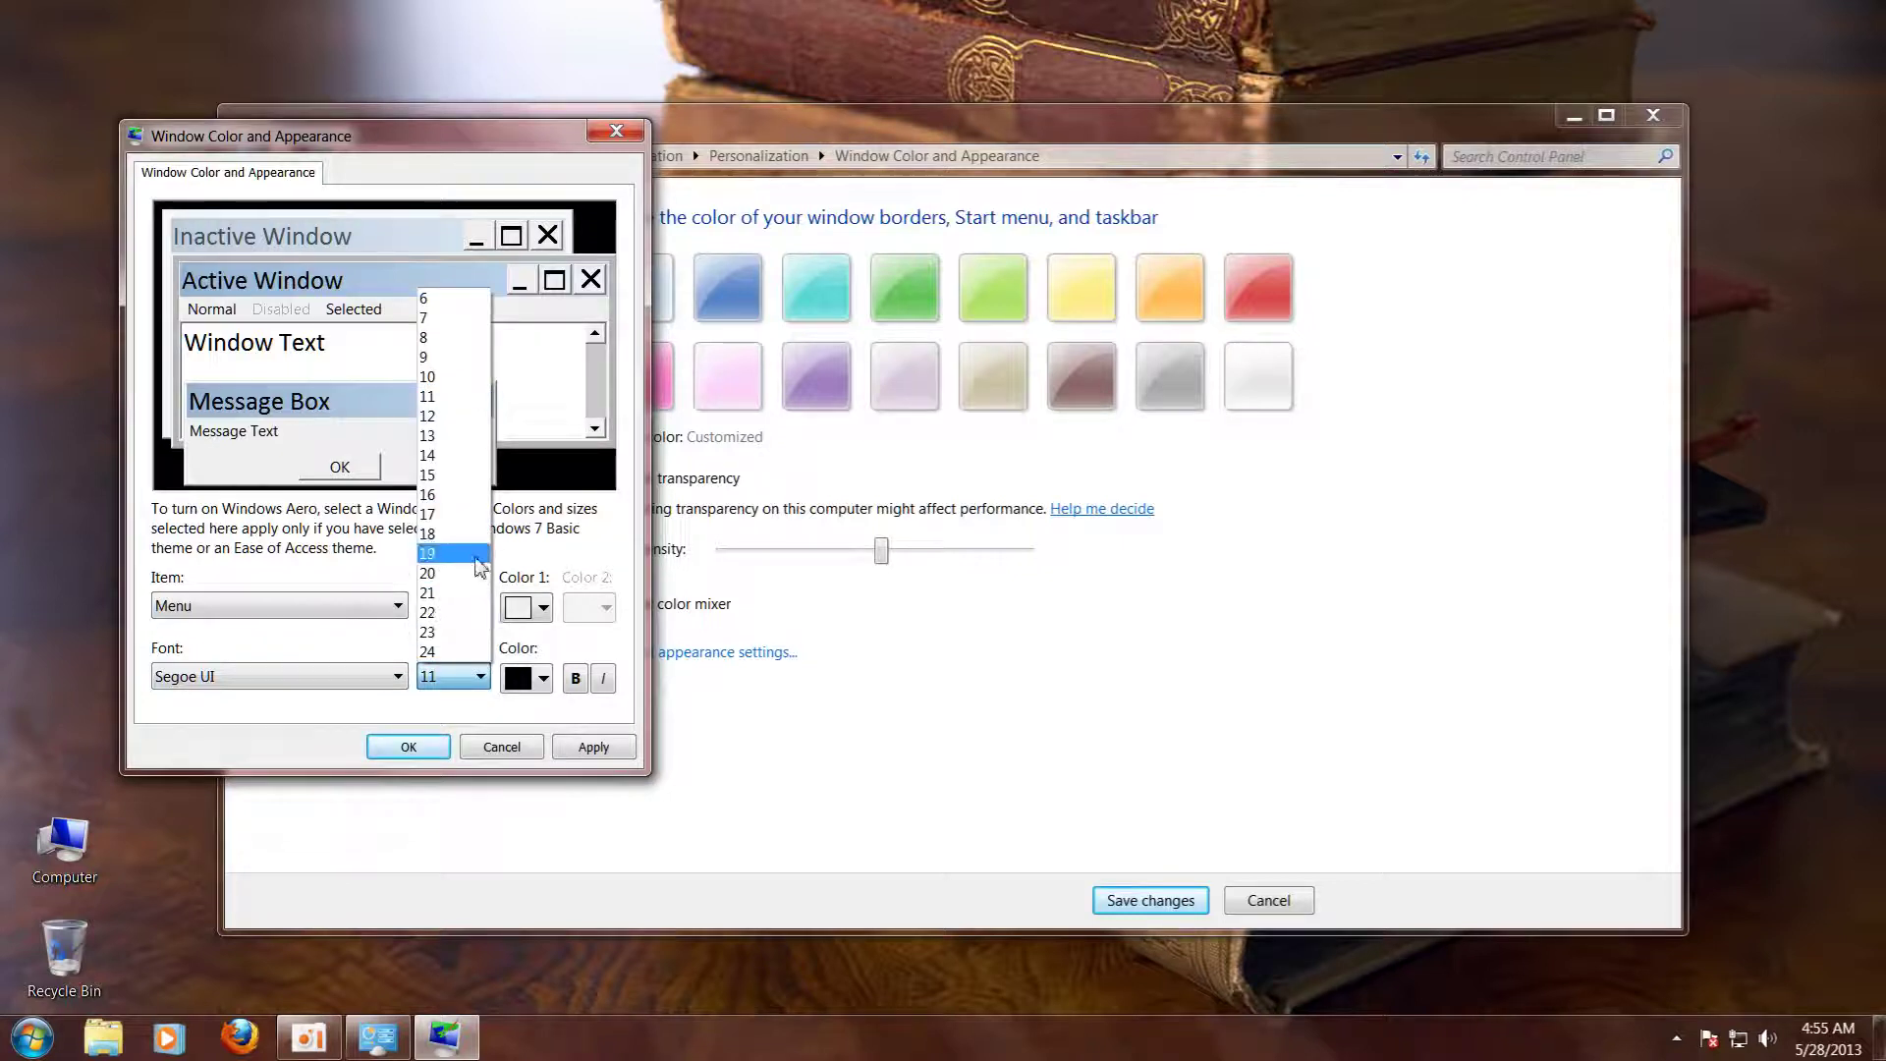
click(440, 572)
click(401, 678)
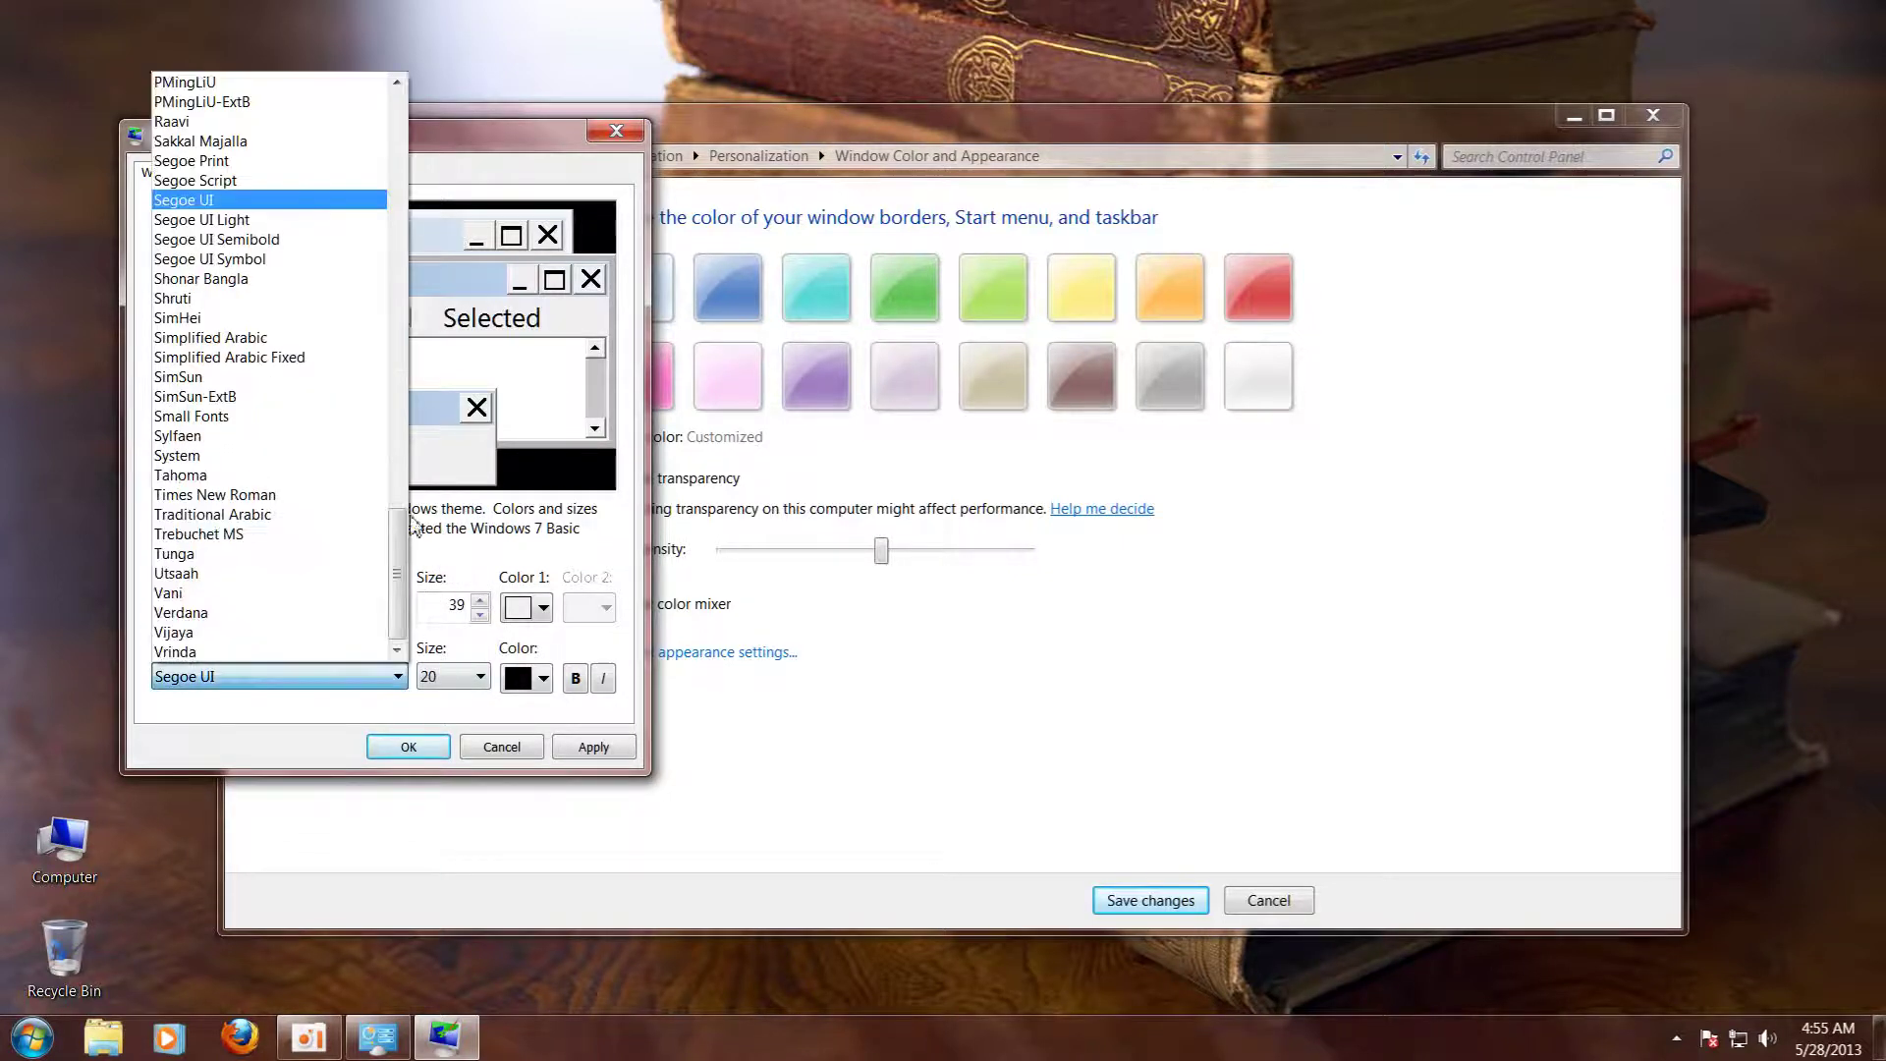
drag(397, 567, 389, 148)
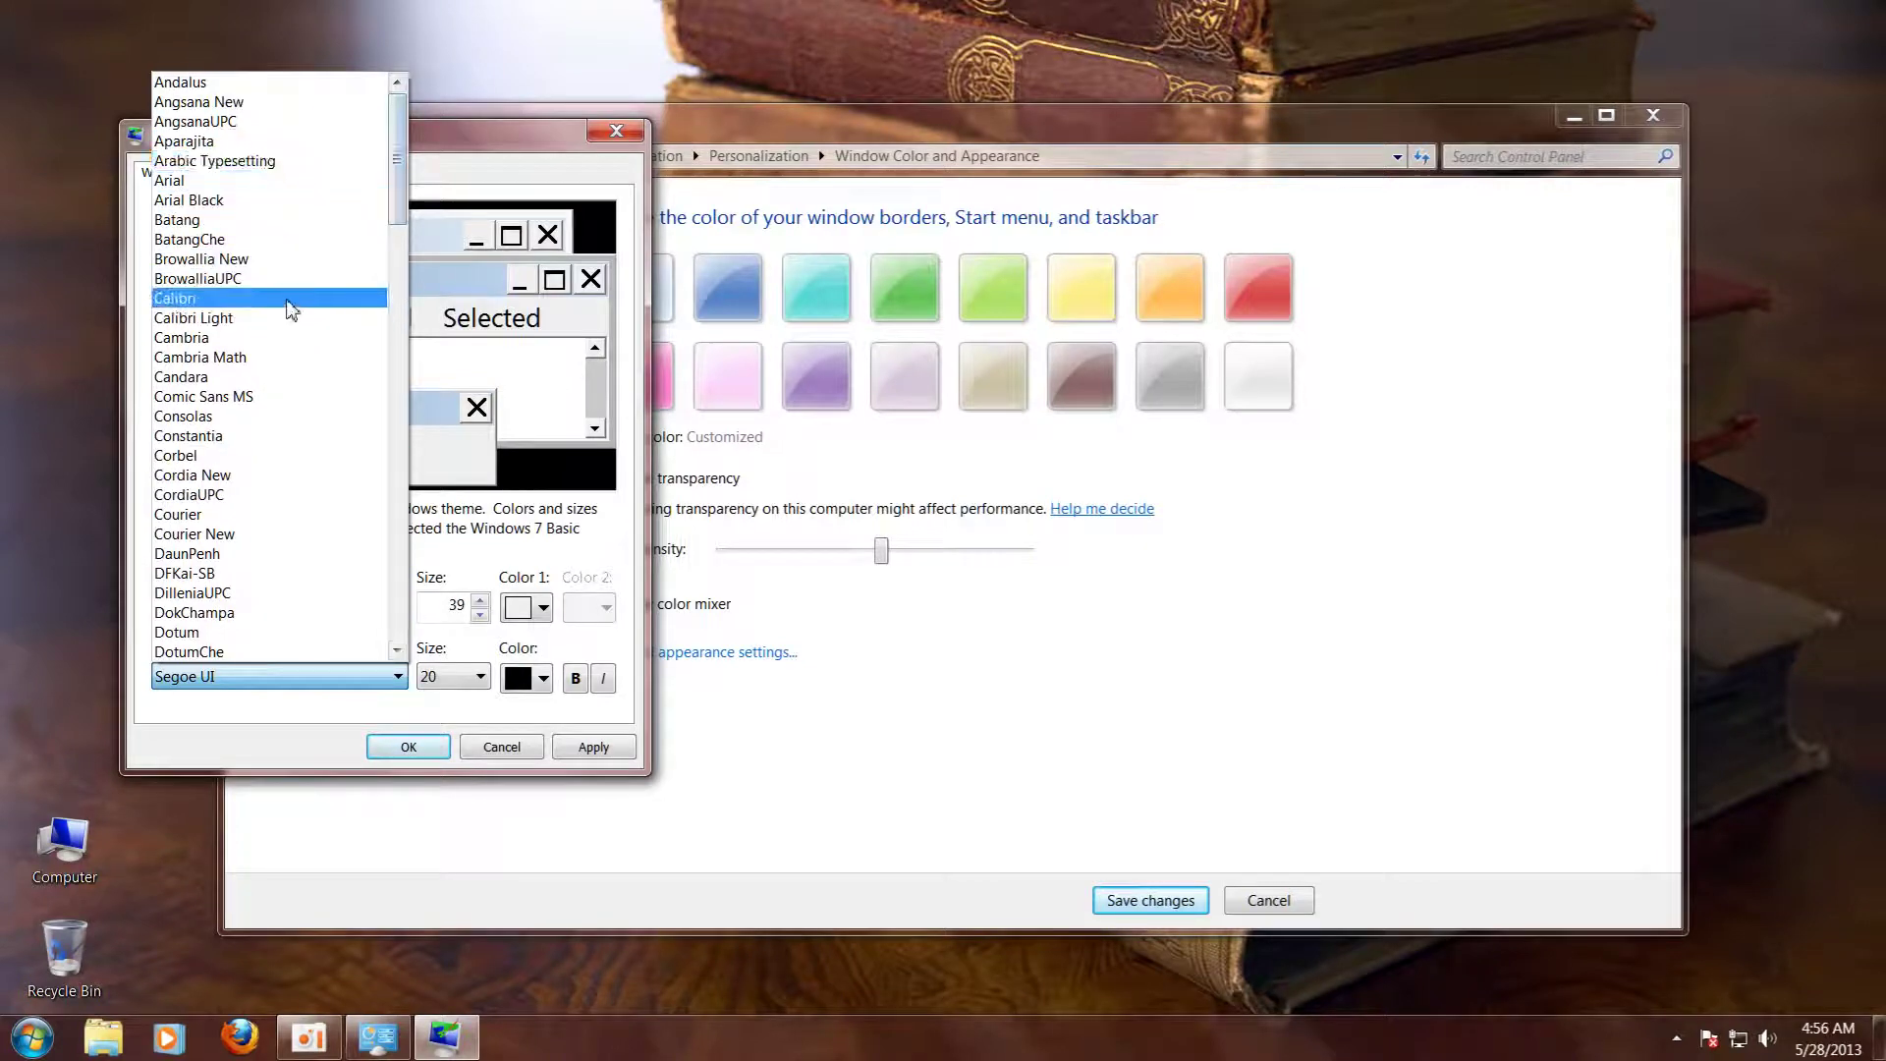
click(286, 300)
Set the Message Box item's font to Calibri at size 20
click(394, 606)
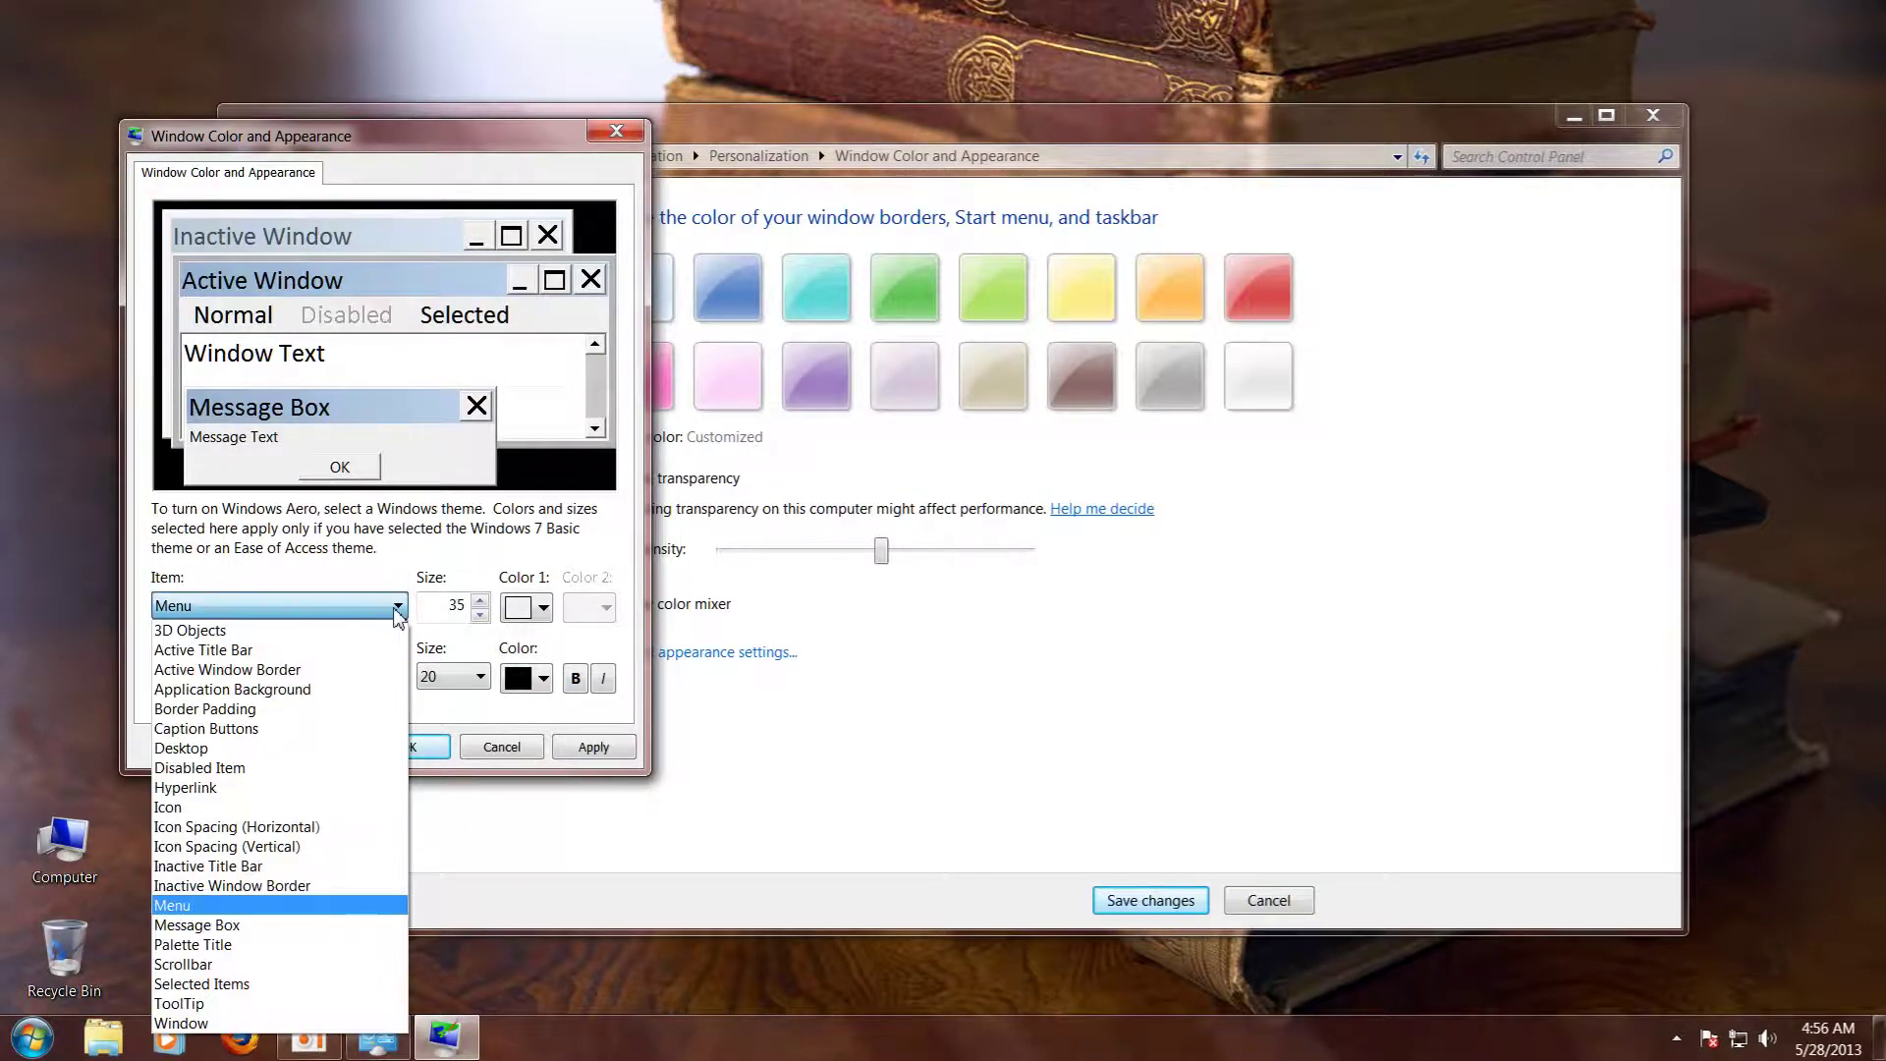
click(340, 925)
click(397, 677)
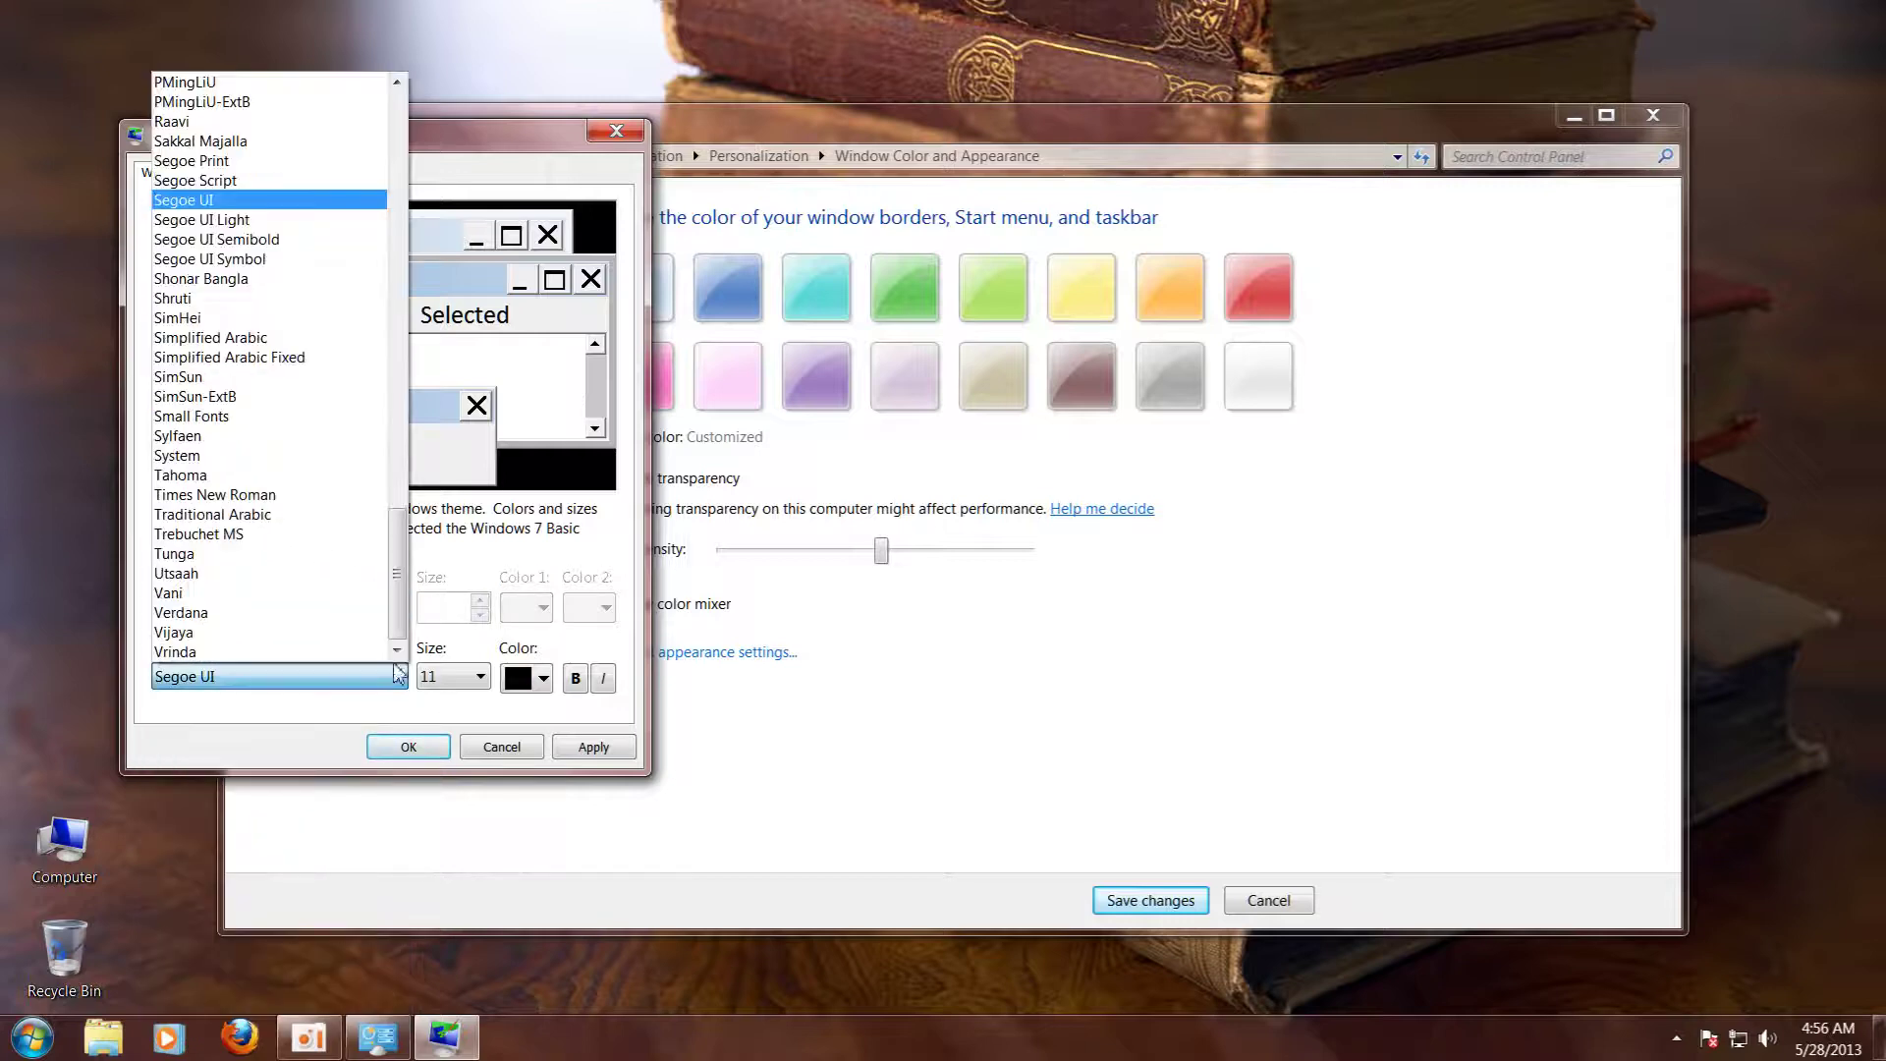
drag(397, 575, 303, 148)
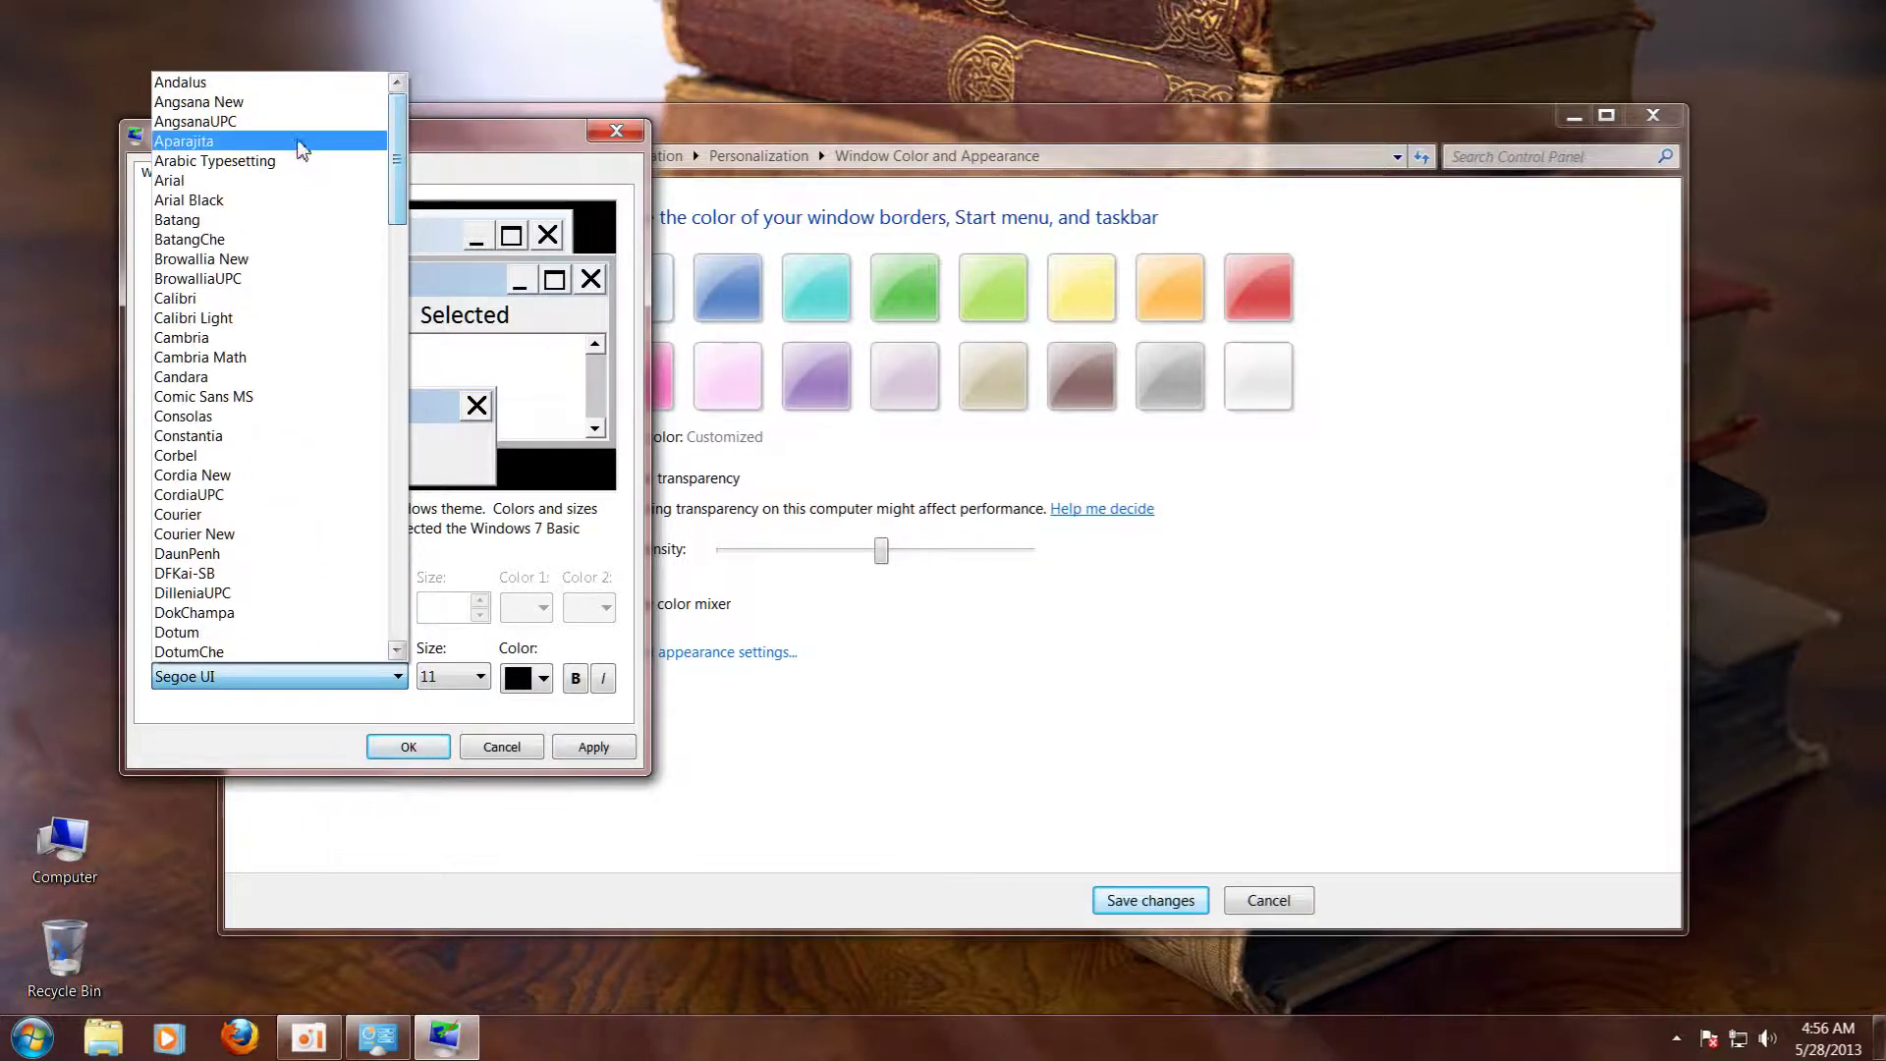
click(300, 297)
click(478, 676)
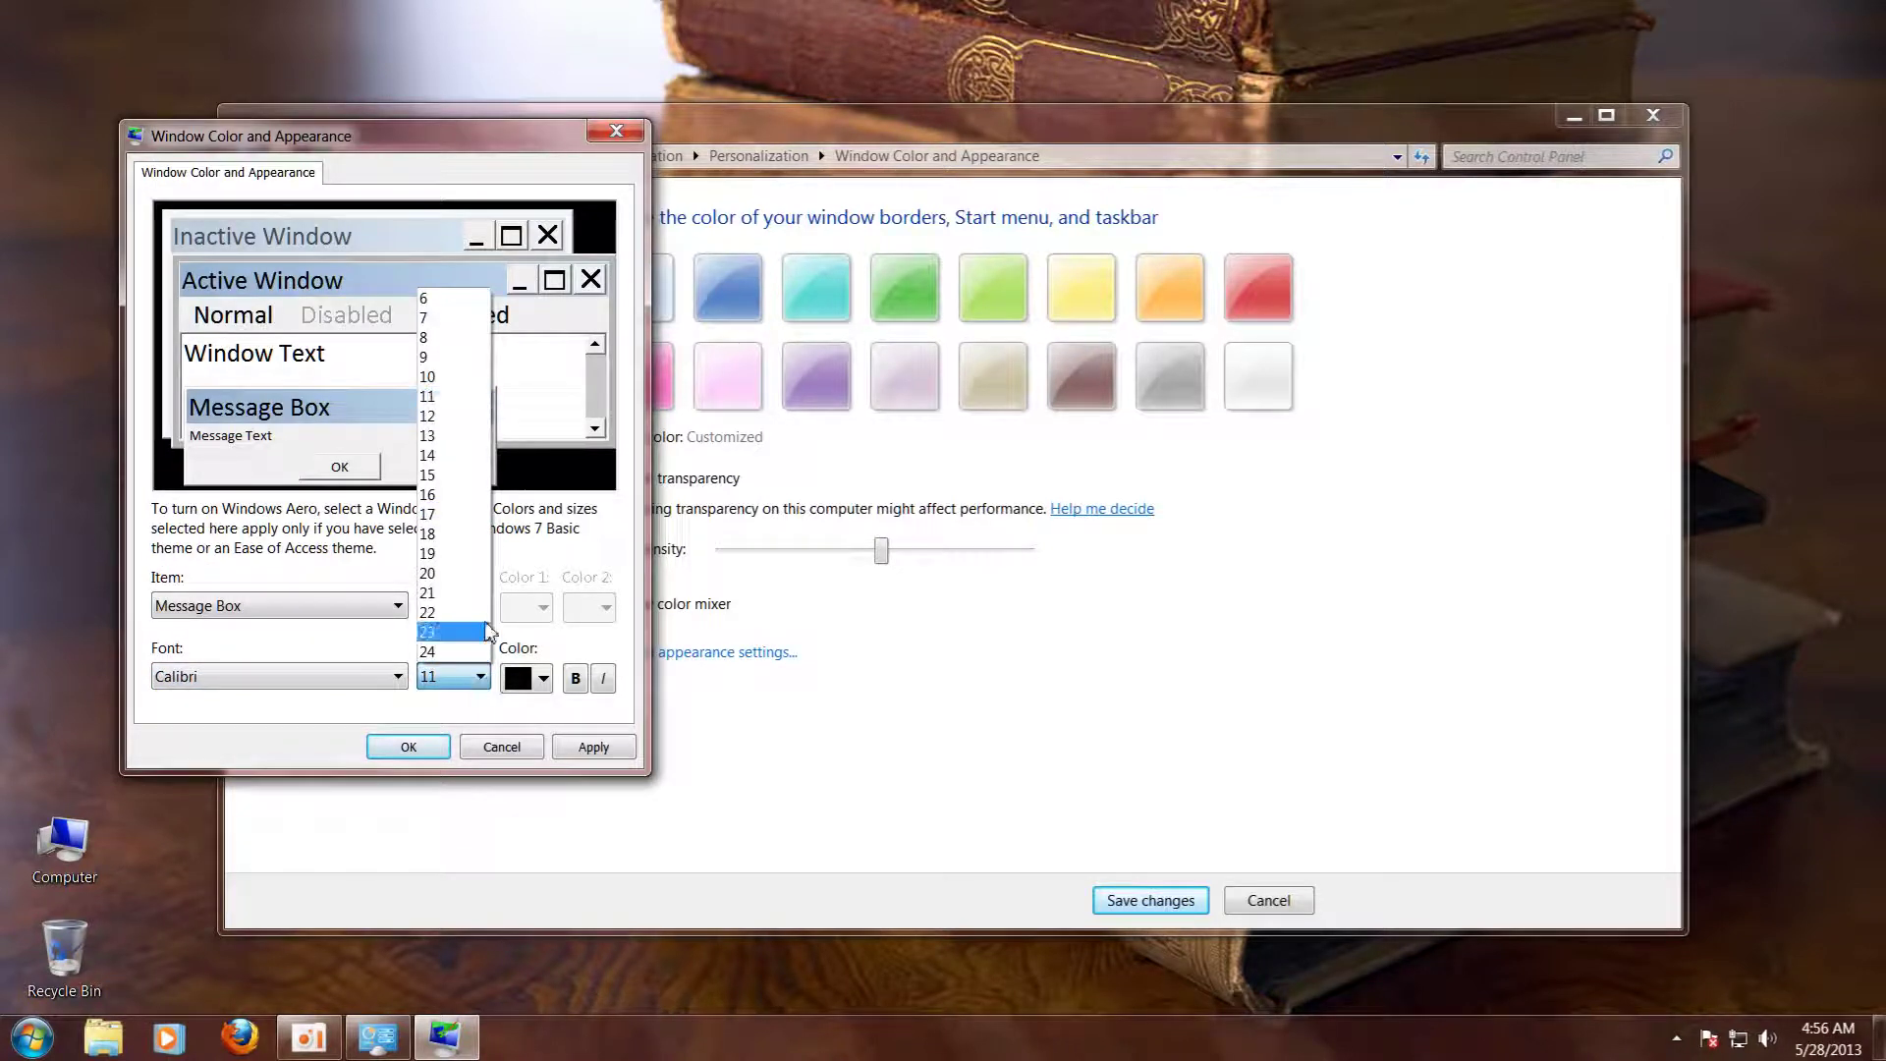
click(468, 576)
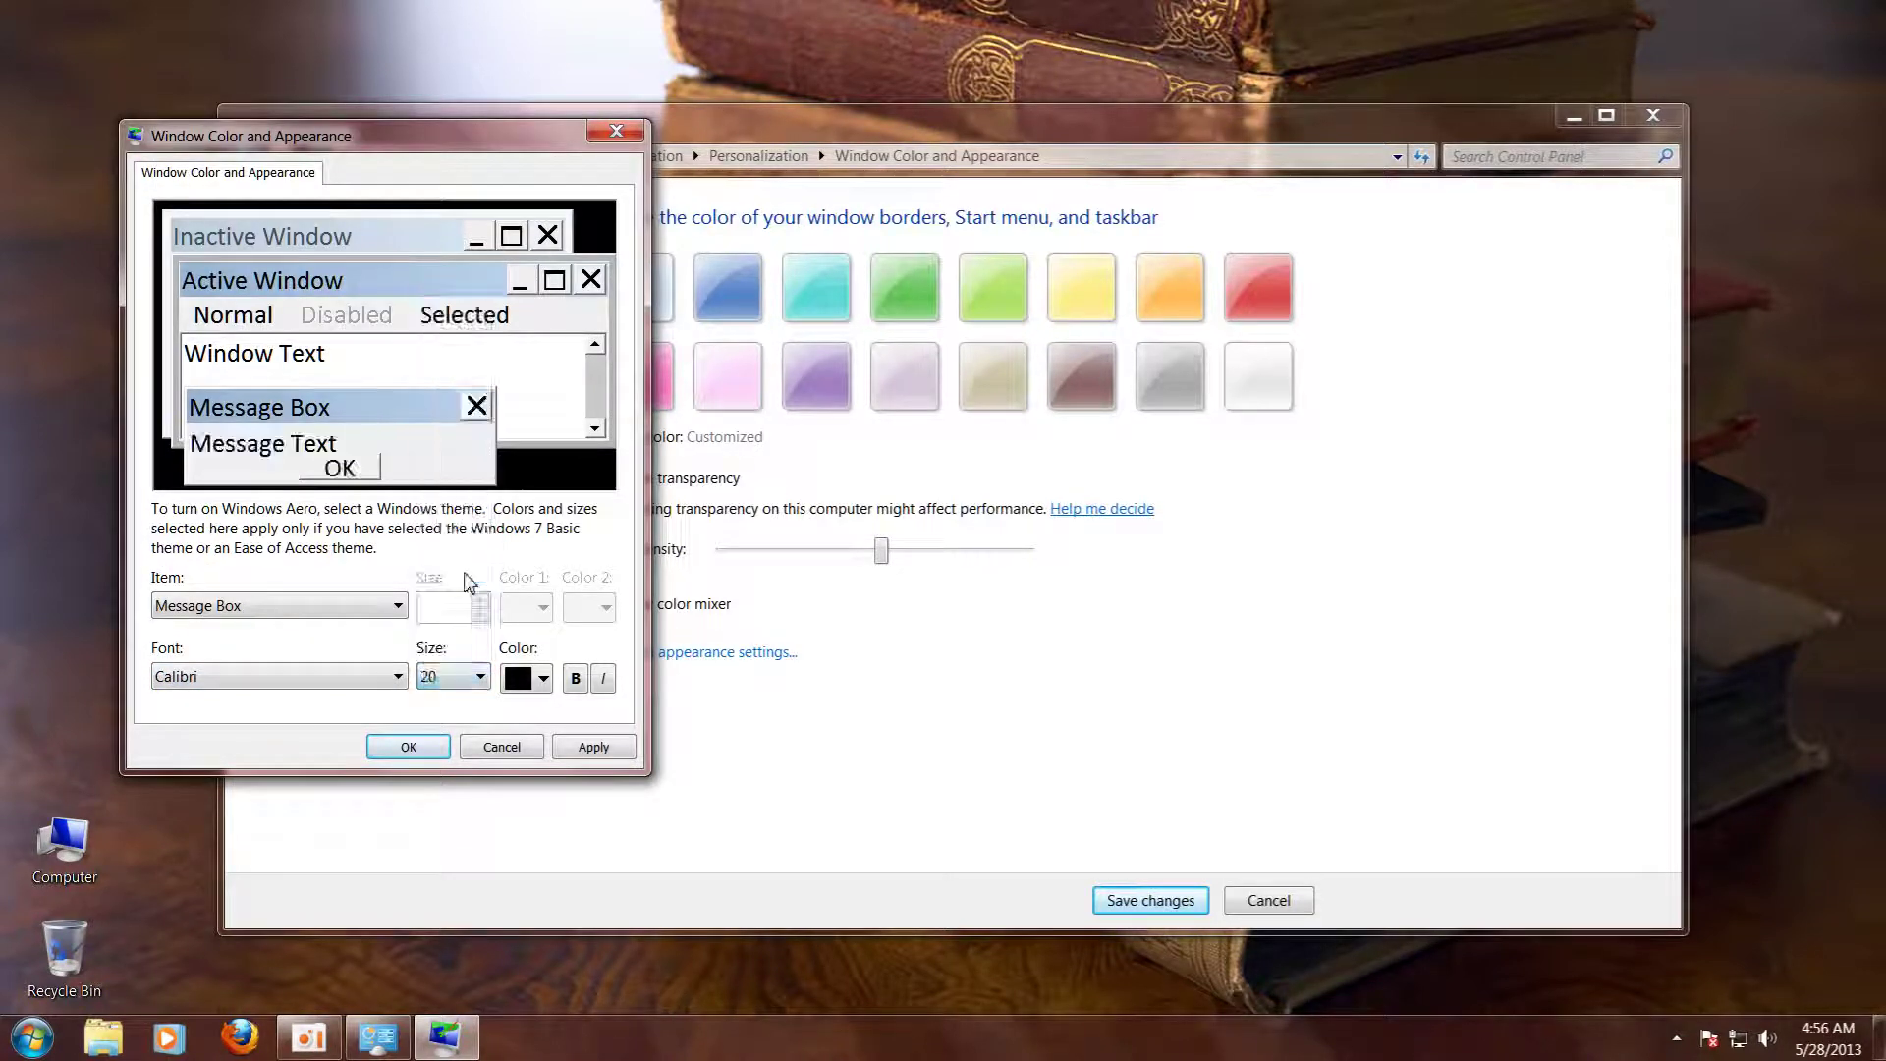
Set the Palette Title item's font size to 20 and its font to Calibri
click(398, 606)
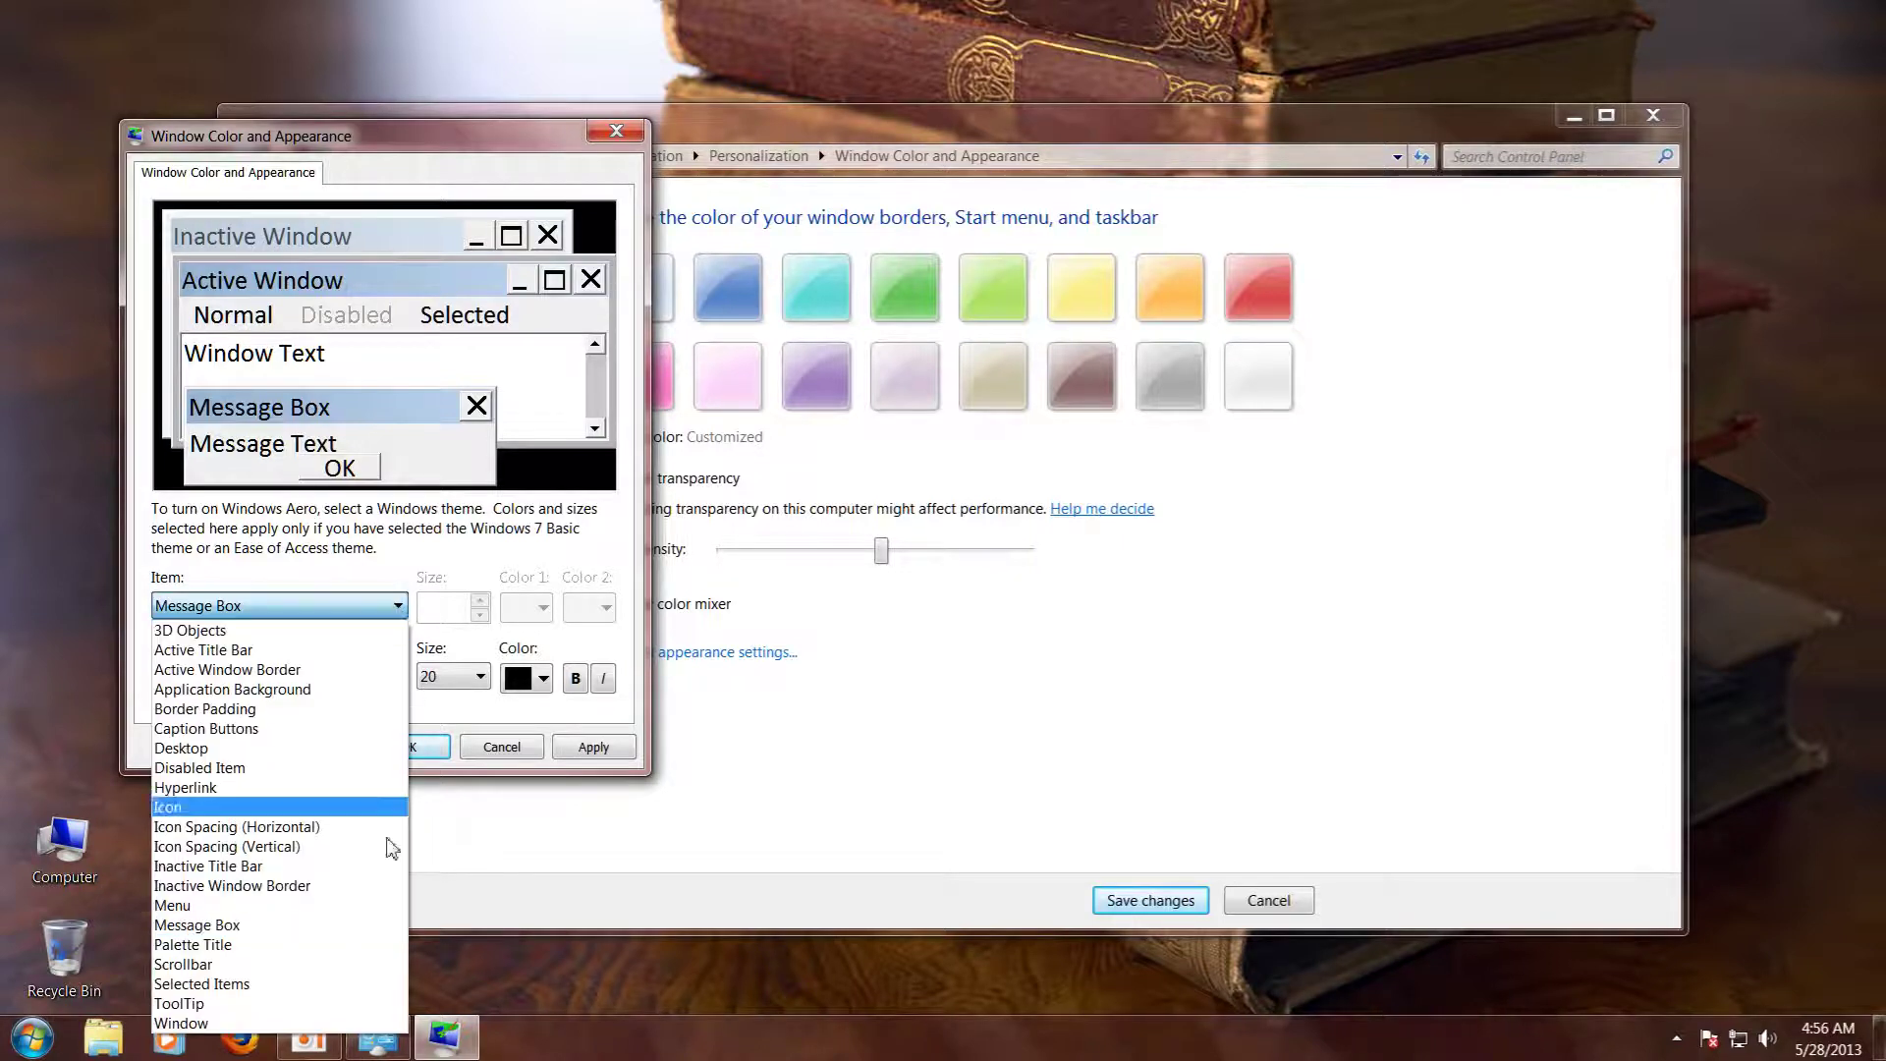
click(325, 945)
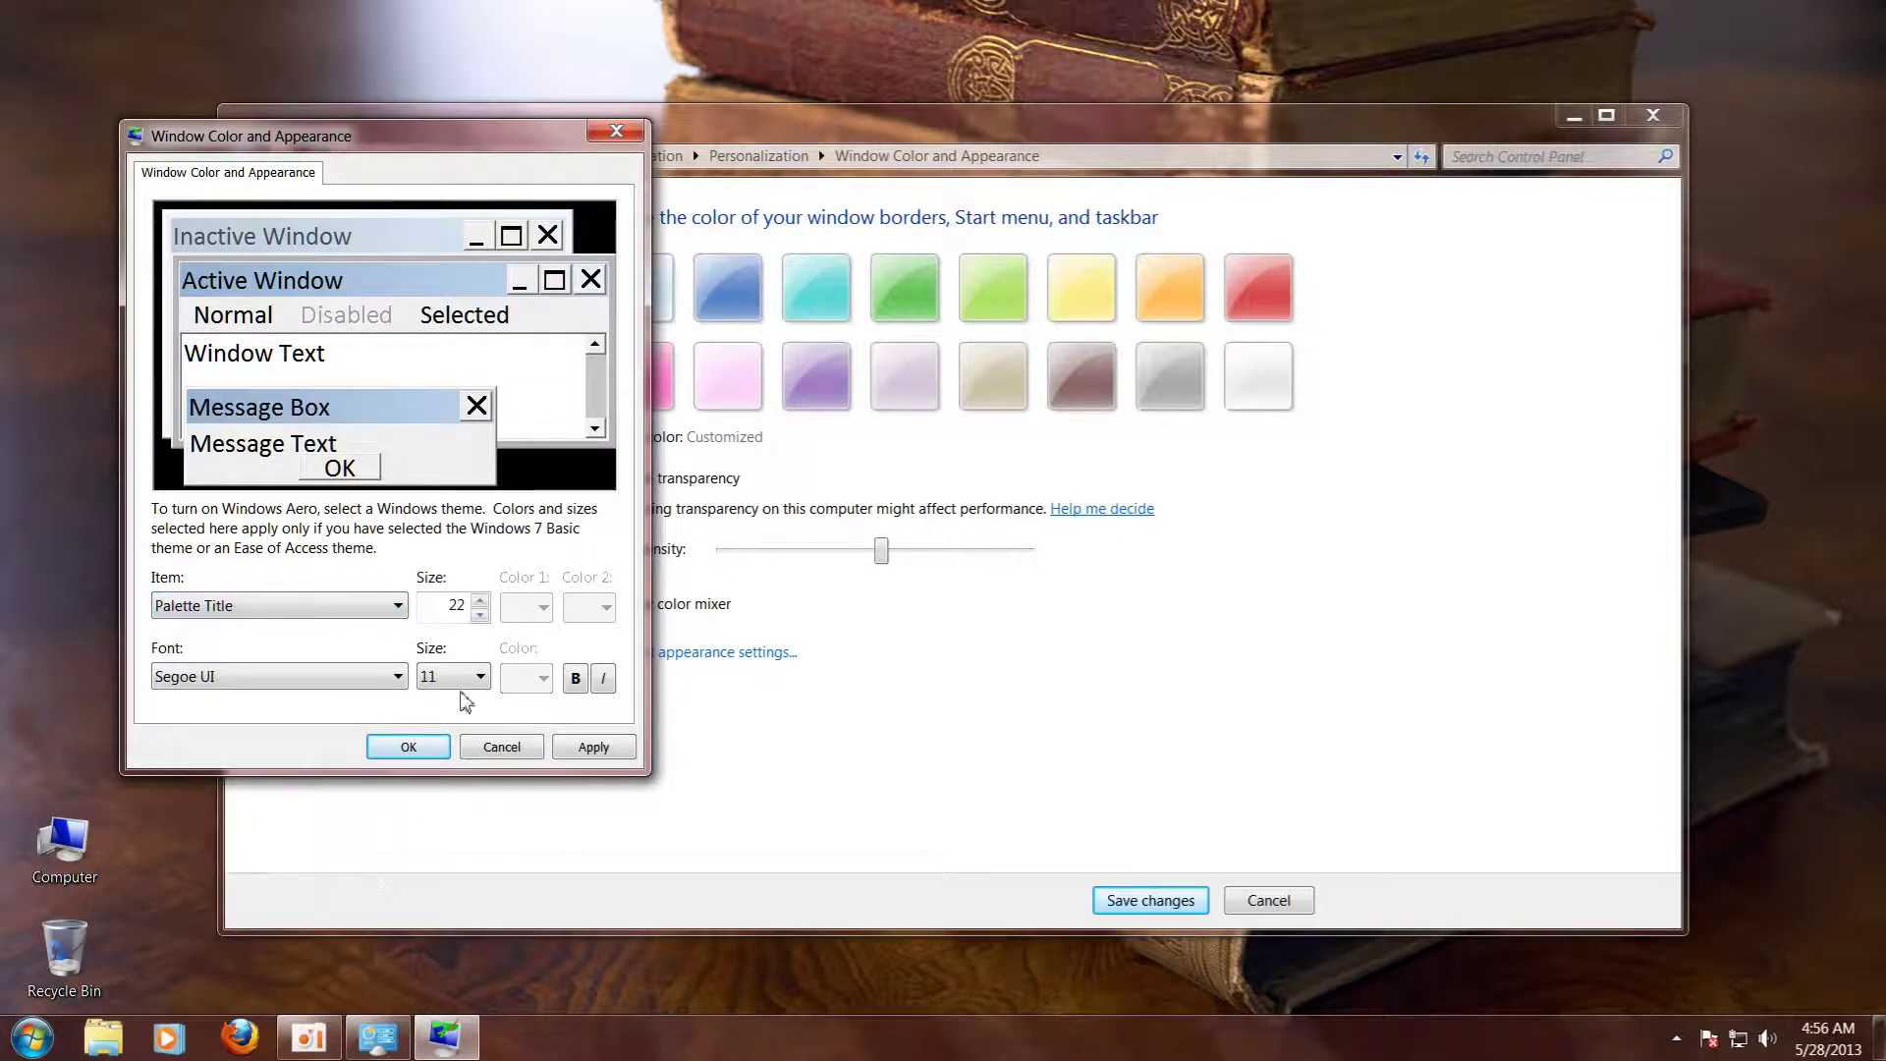
click(481, 678)
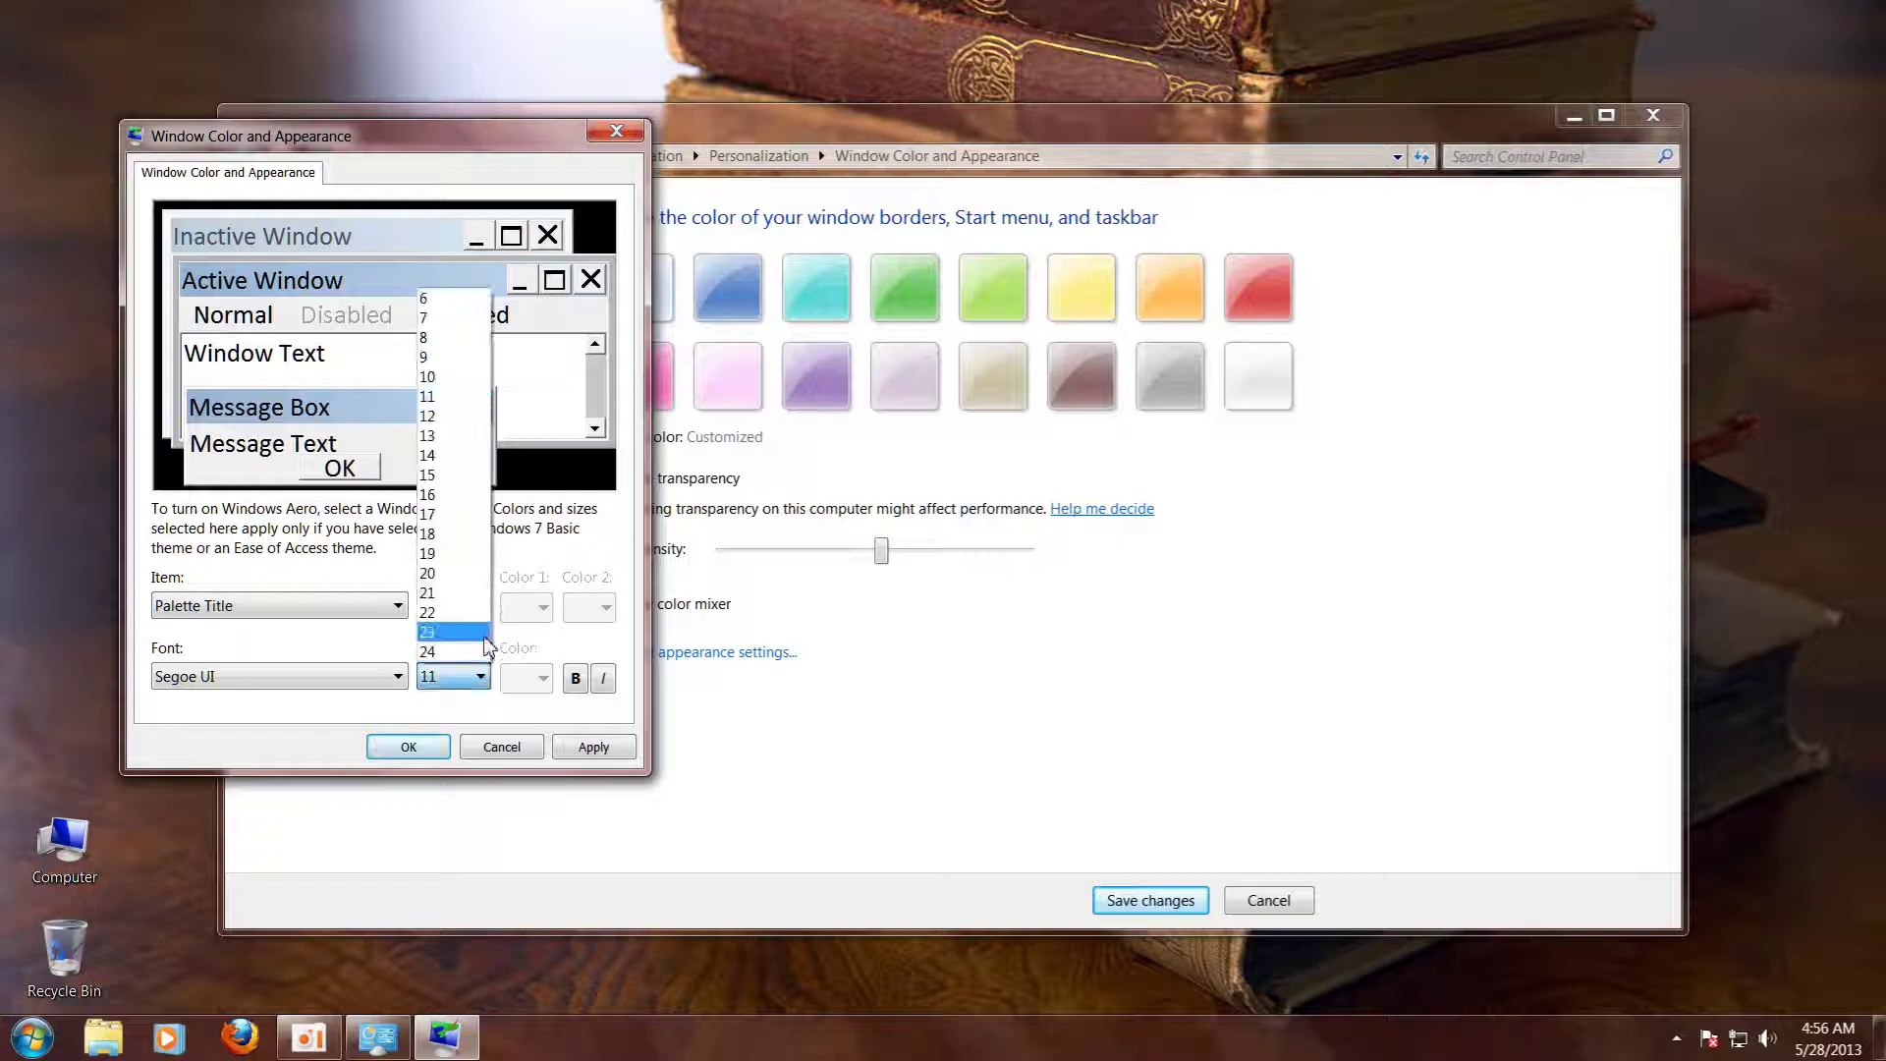
click(450, 573)
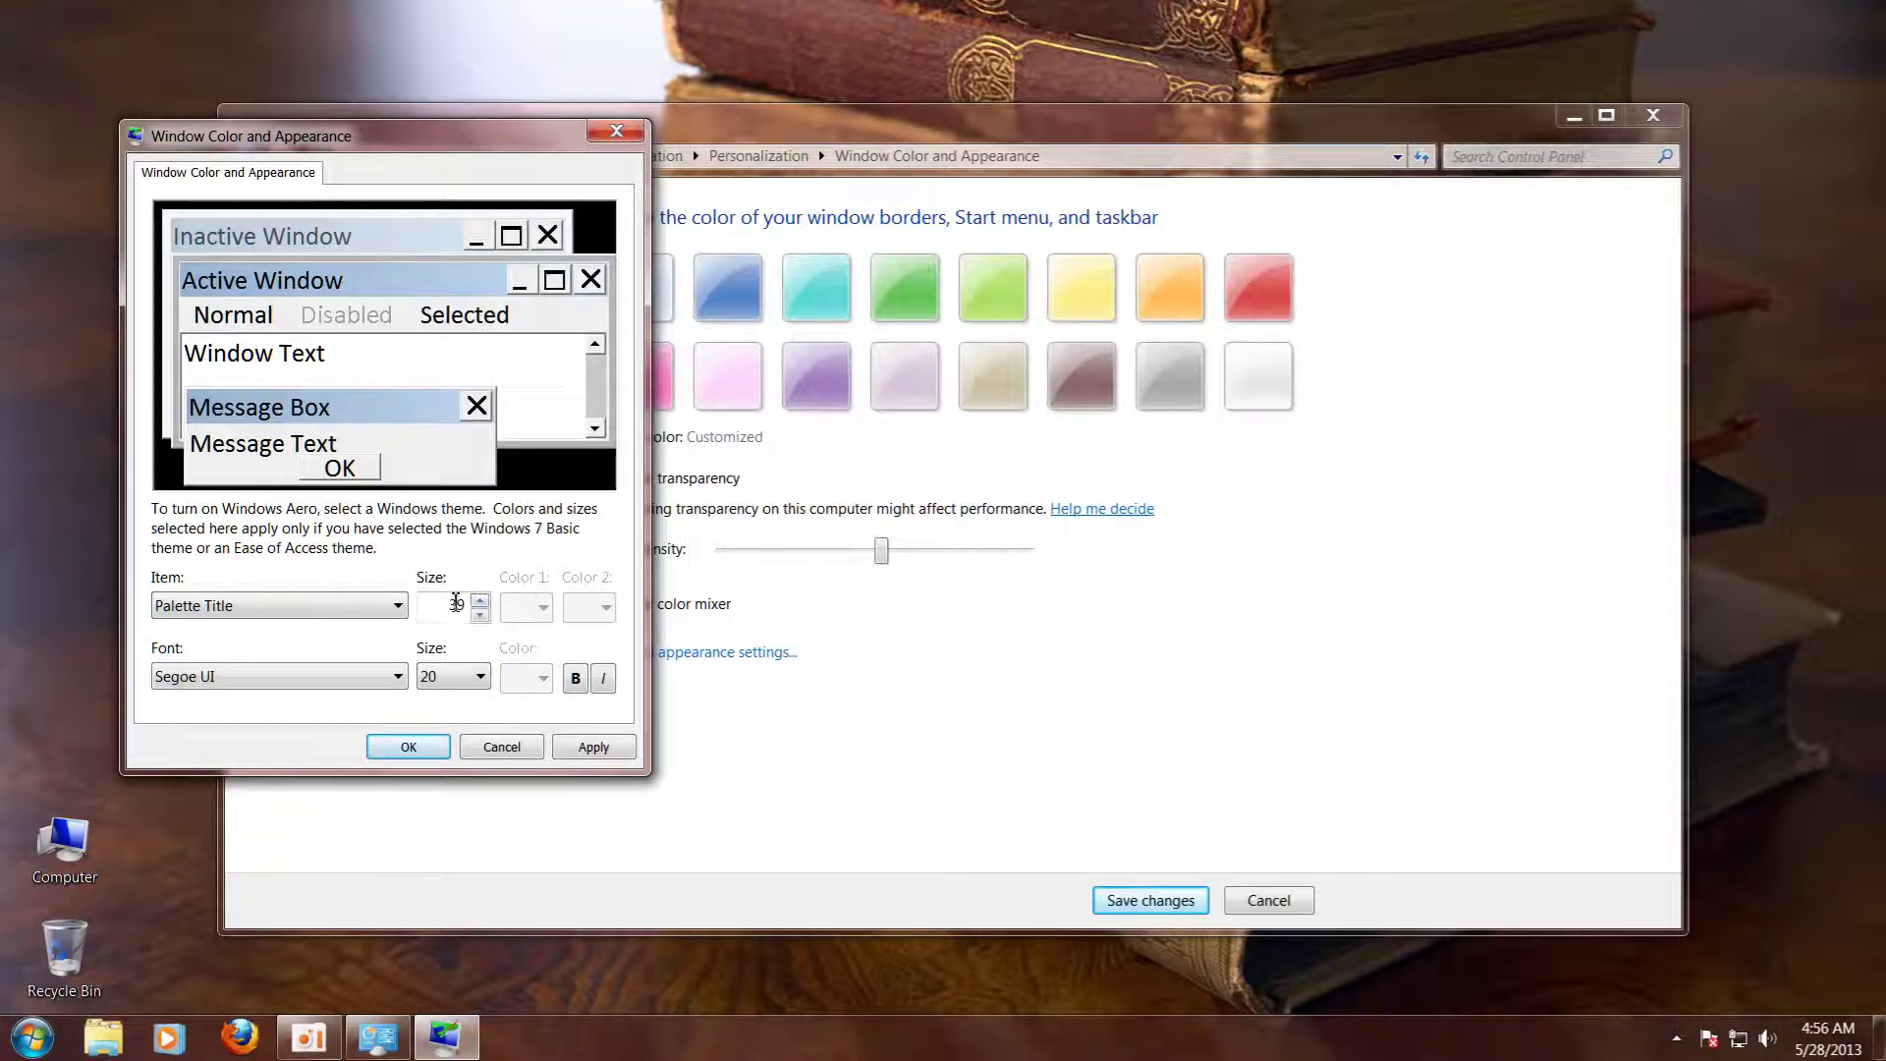
click(397, 677)
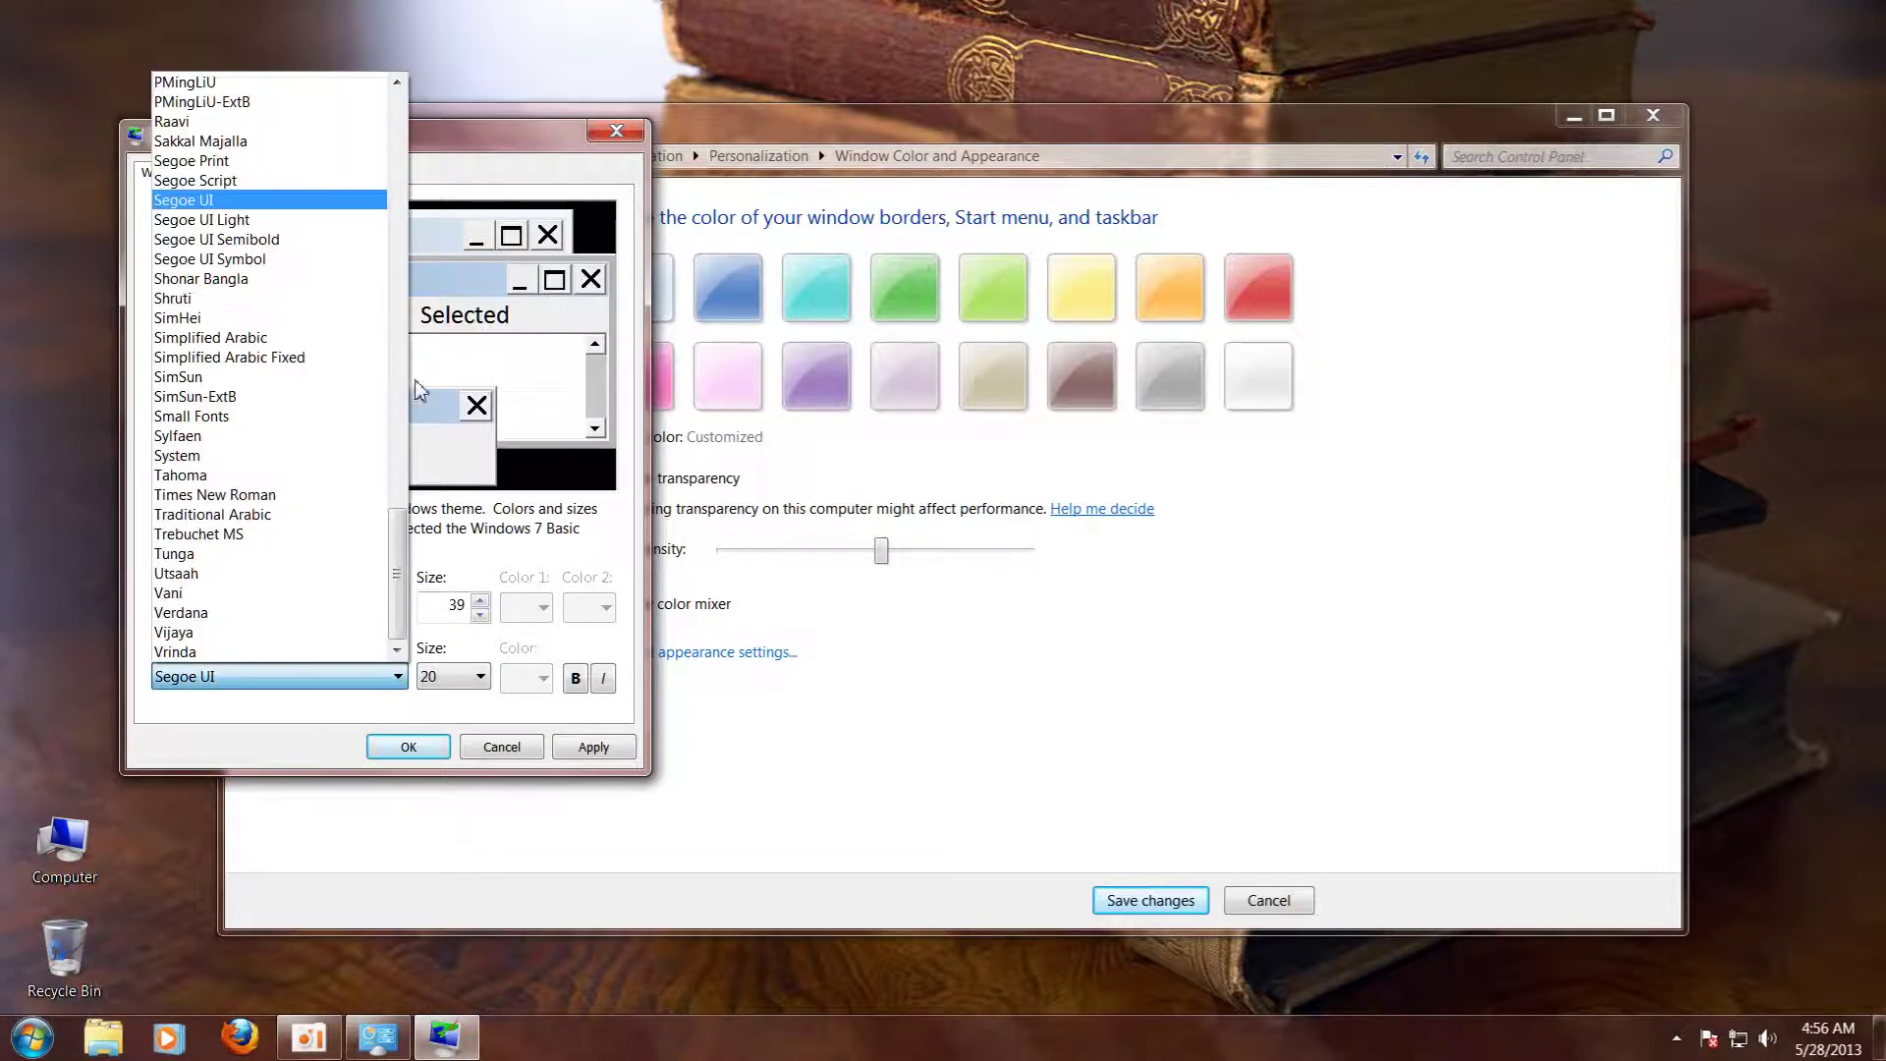
drag(403, 555, 433, 110)
click(302, 306)
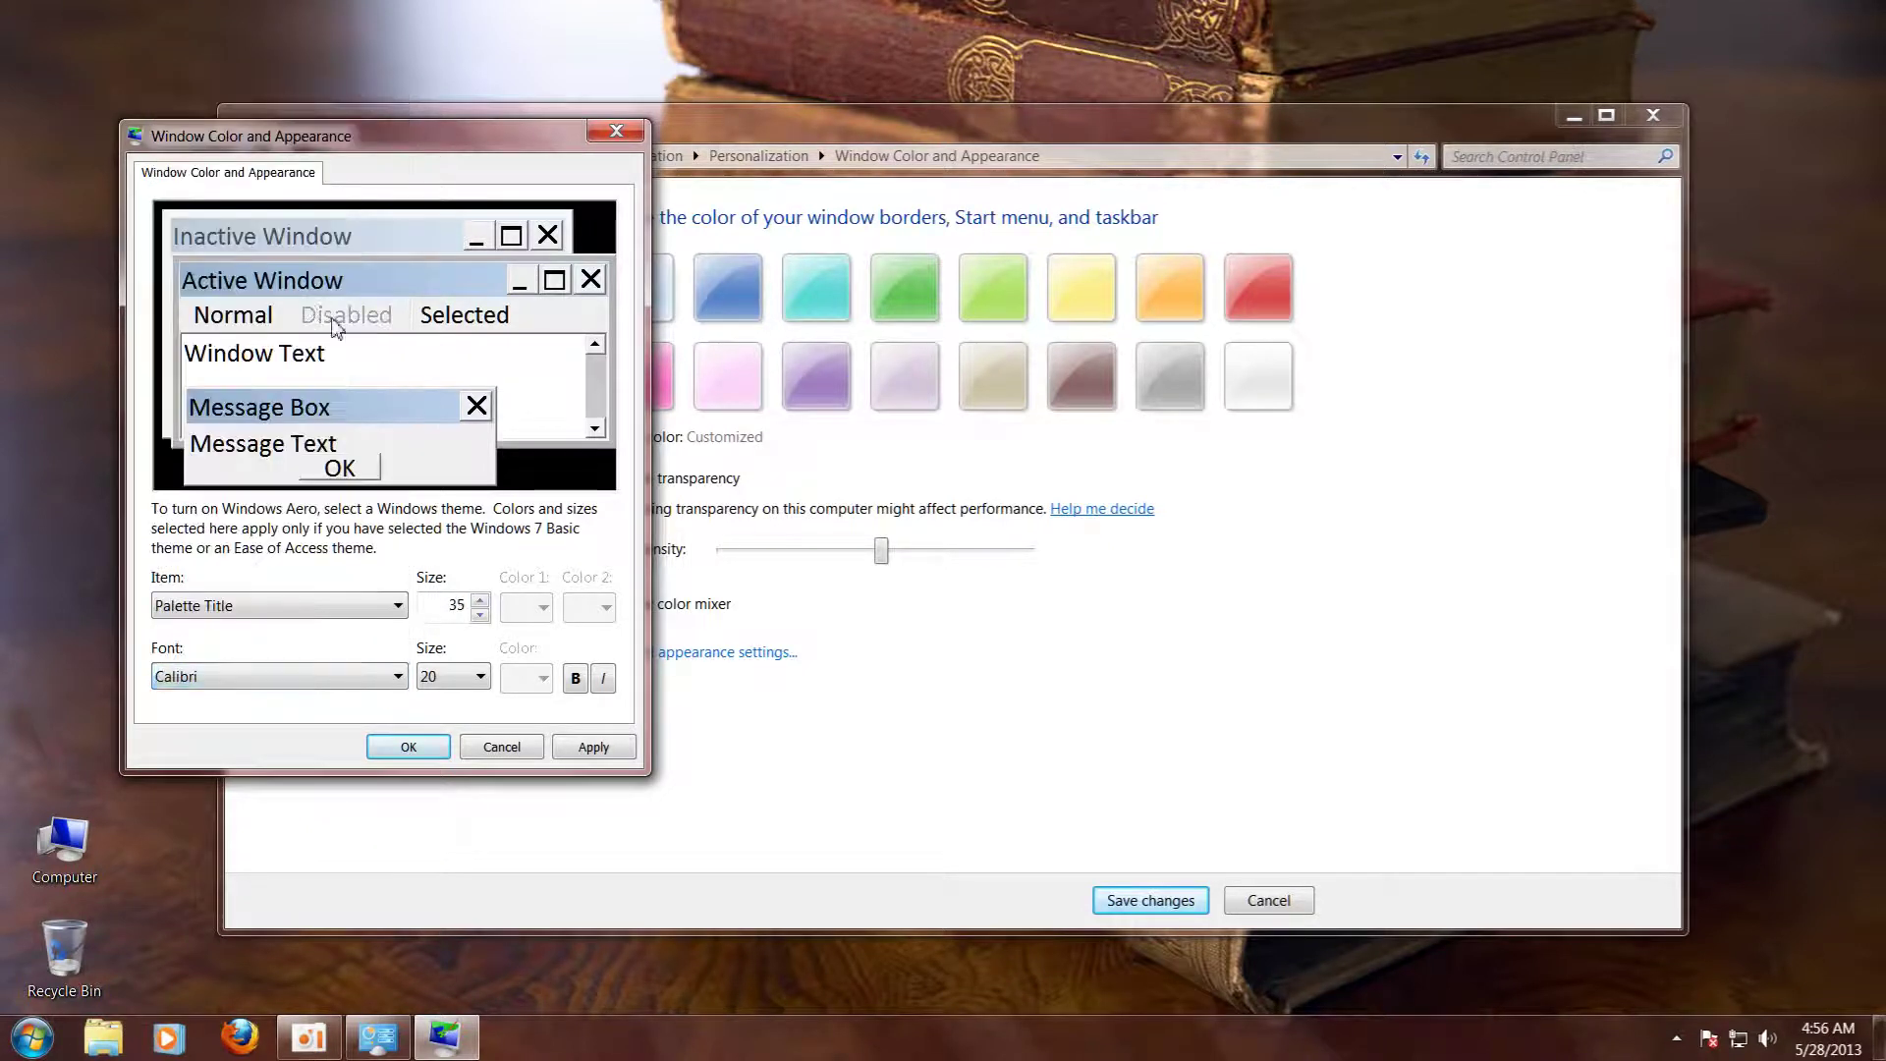
Review the size and font settings of the Scrollbar and Selected Items entries
click(393, 606)
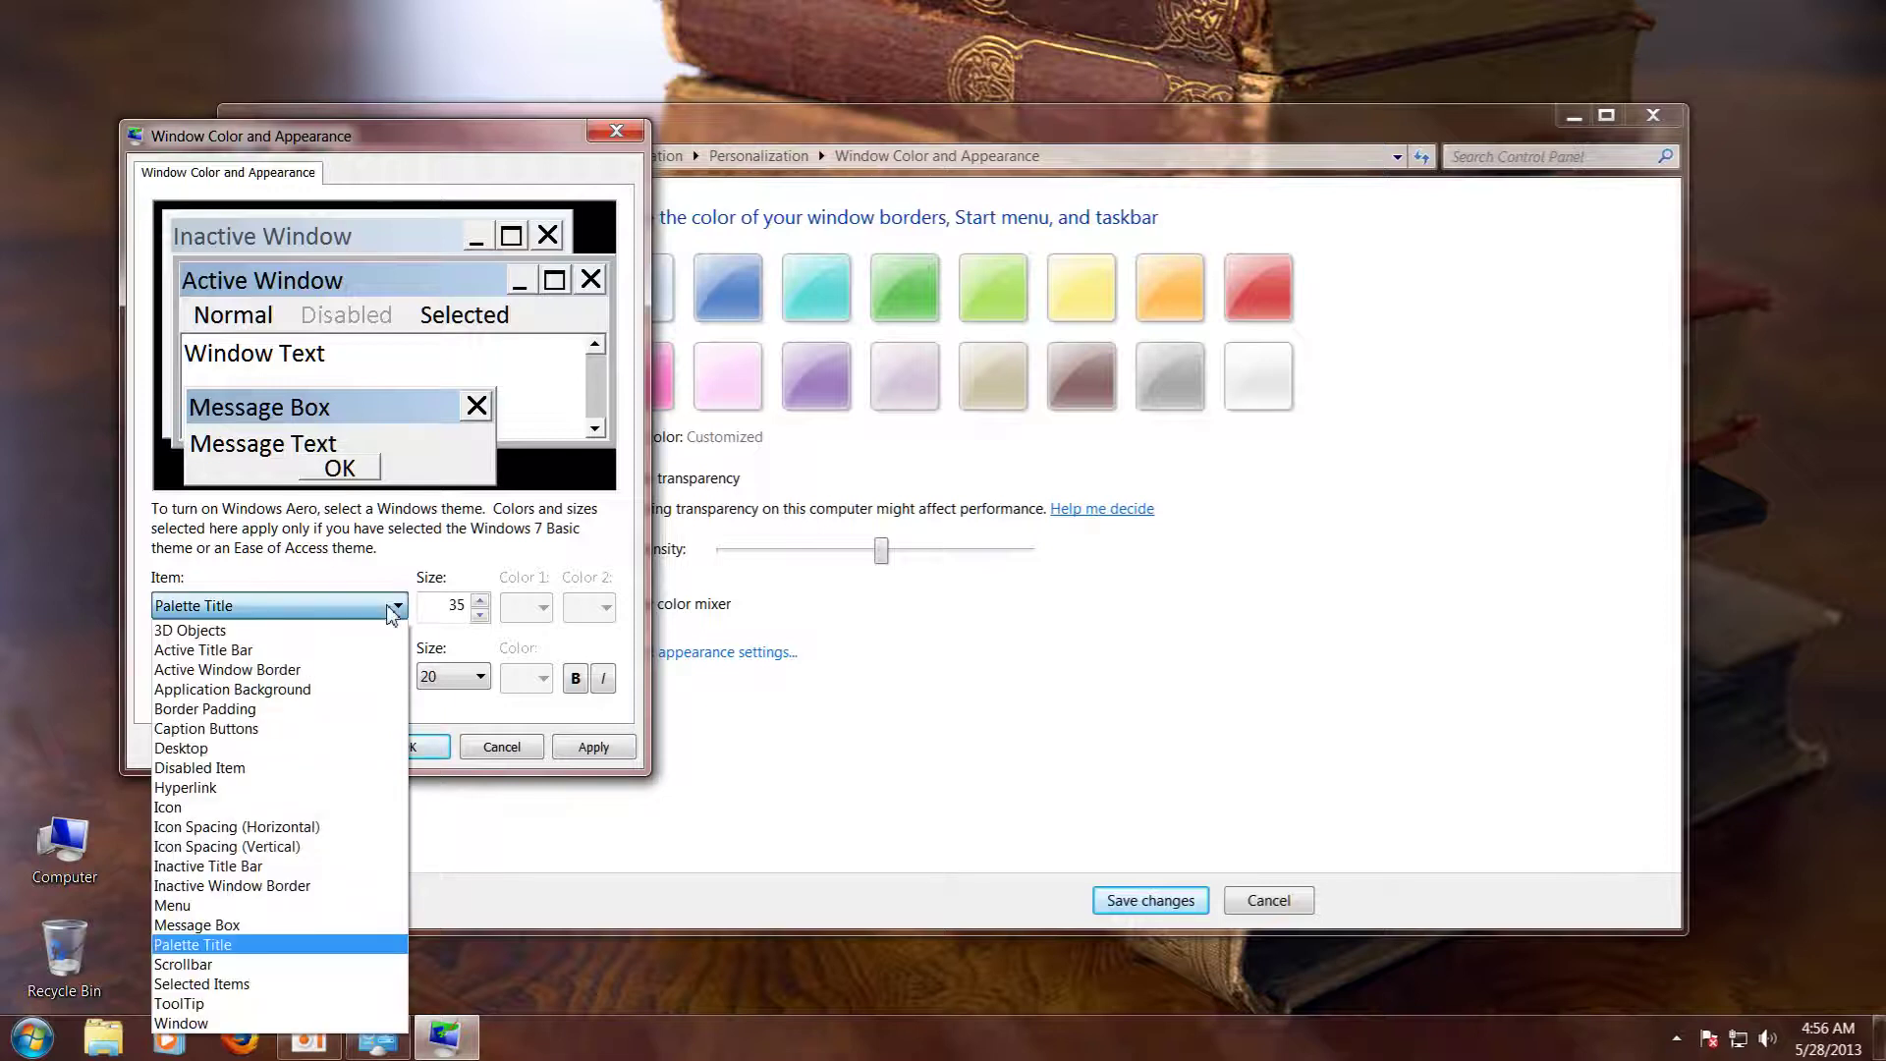
click(245, 963)
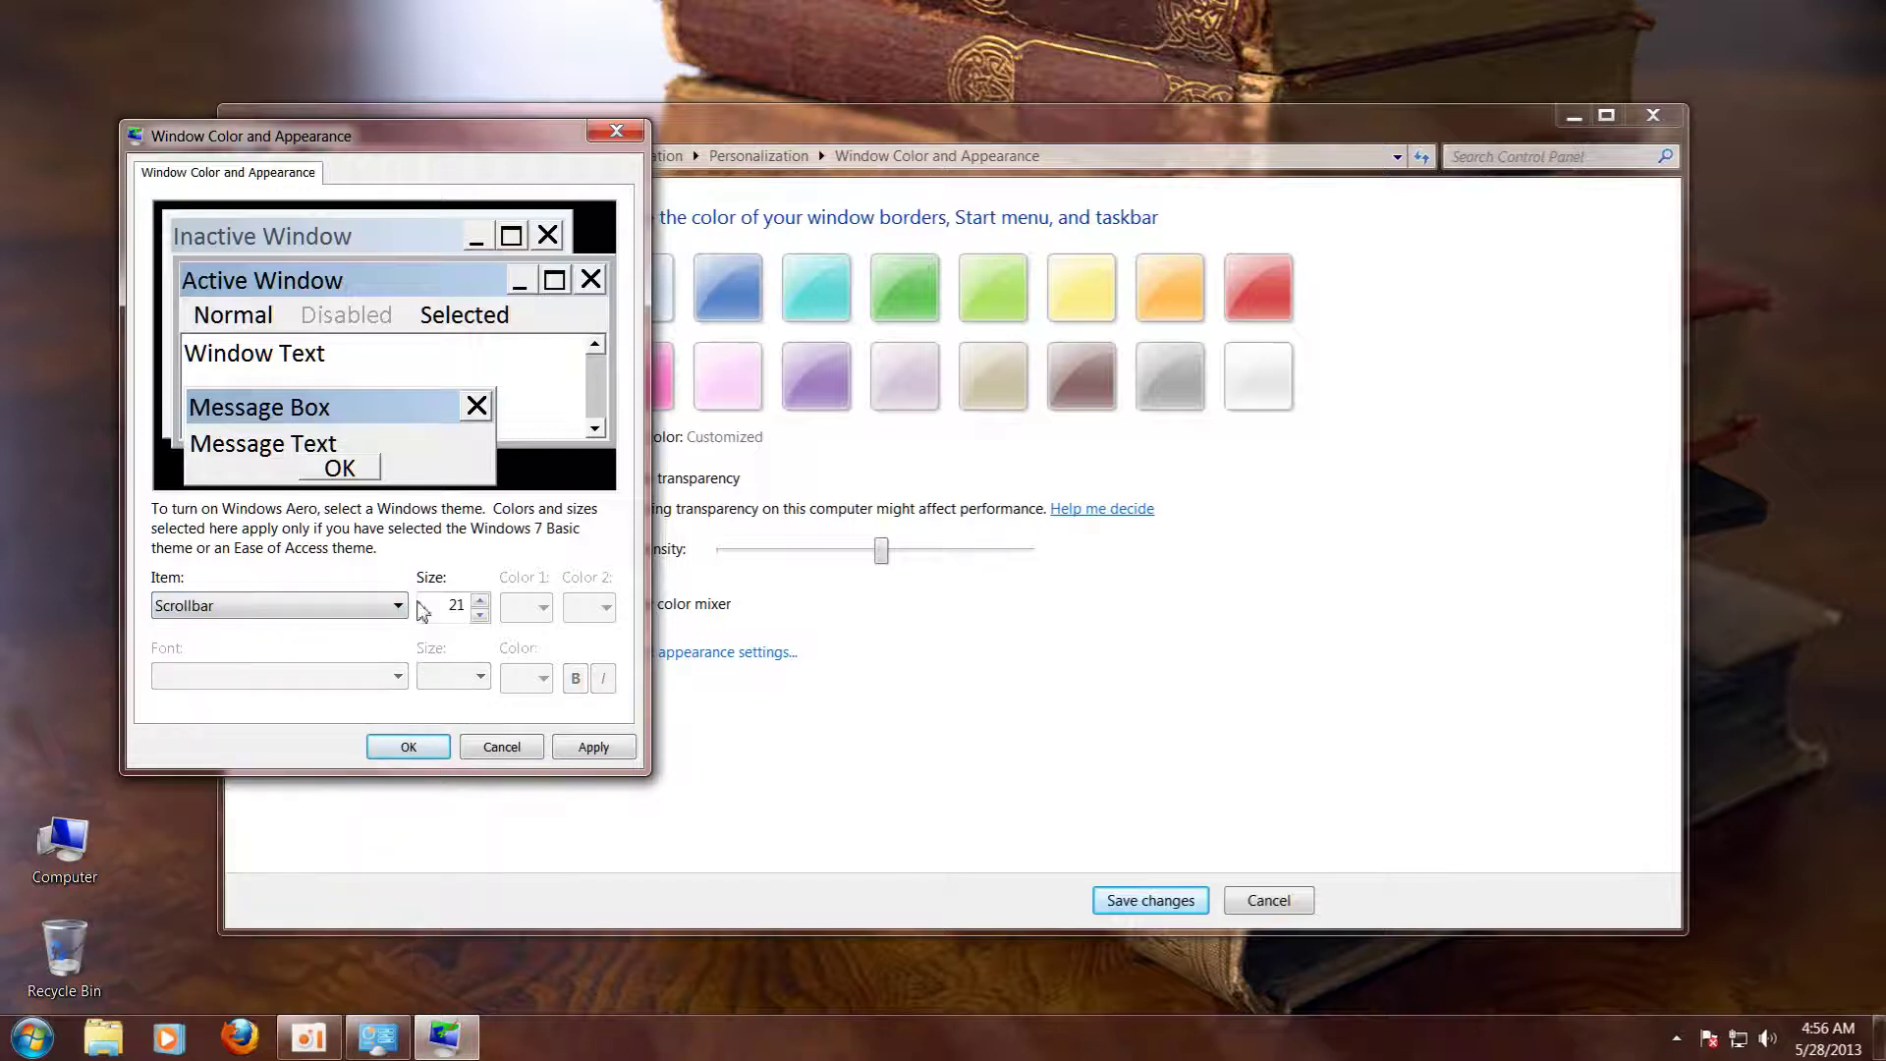
click(397, 606)
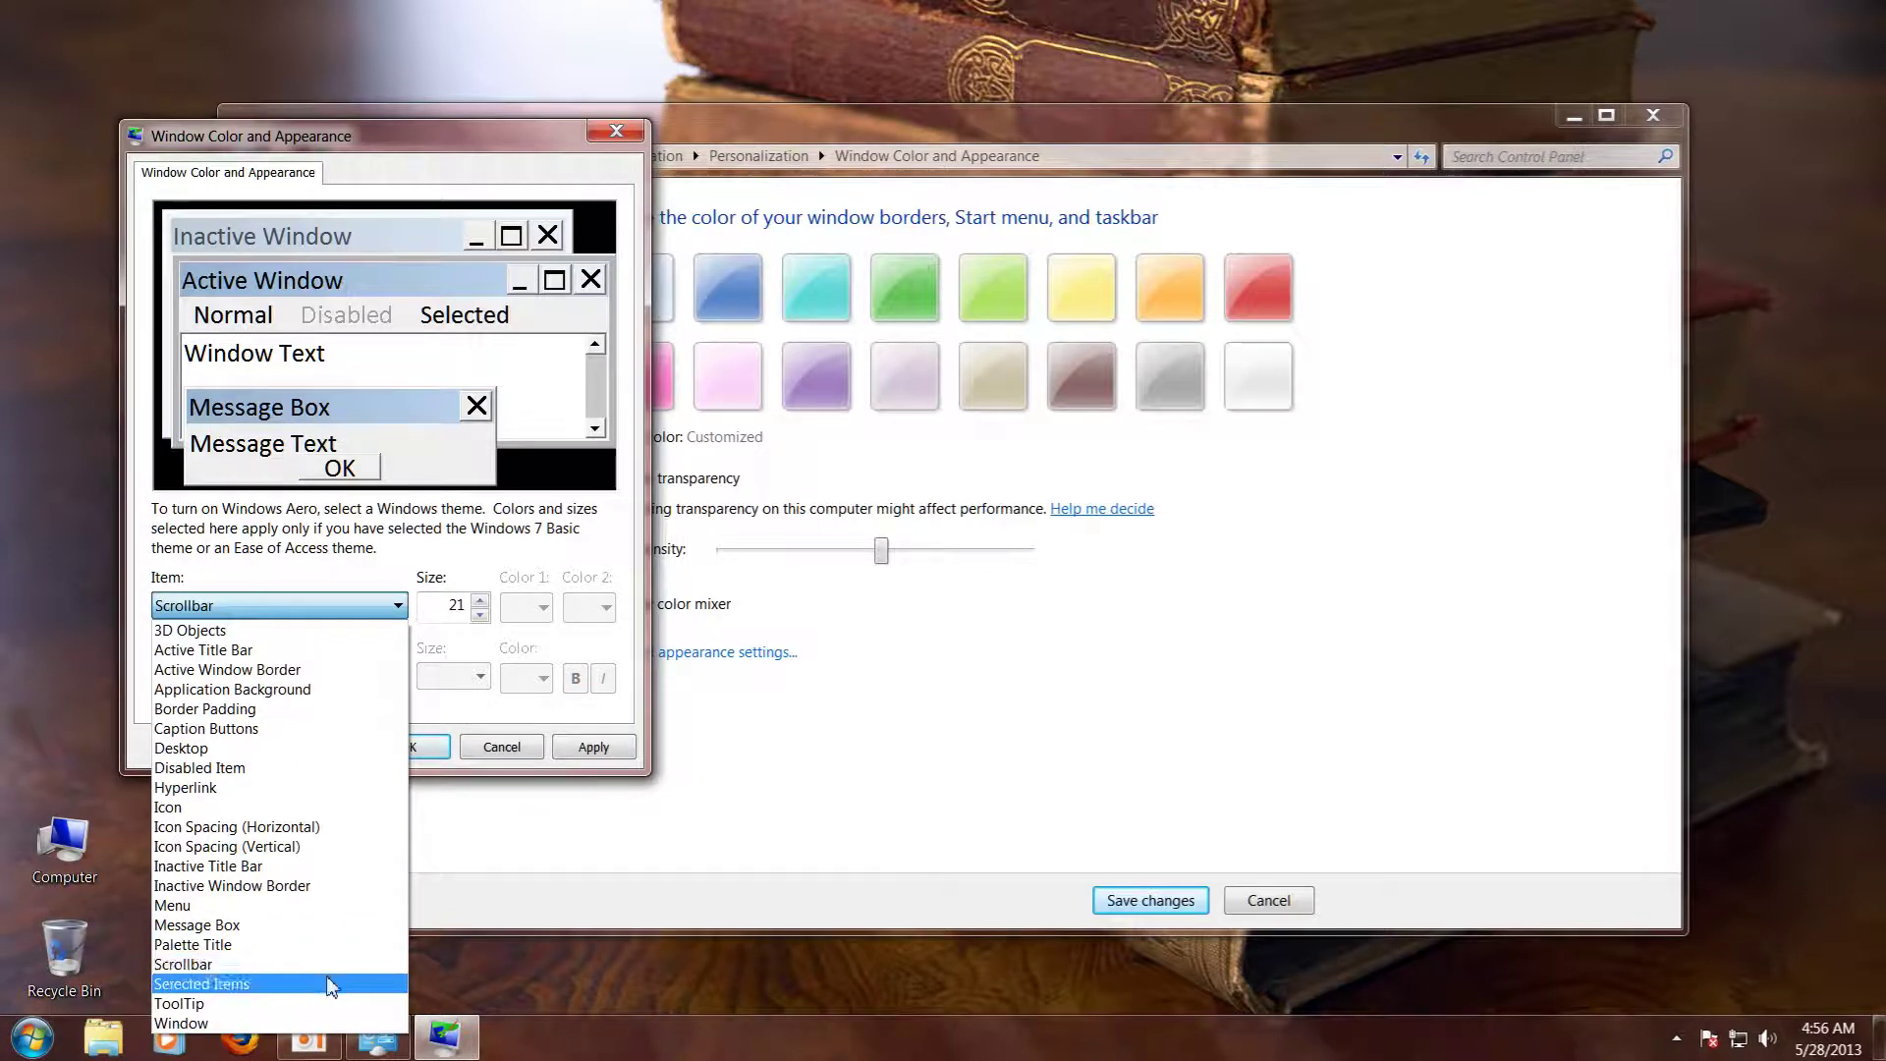
click(328, 983)
Set the ToolTip item's font size to 20 and its font to Calibri
click(398, 607)
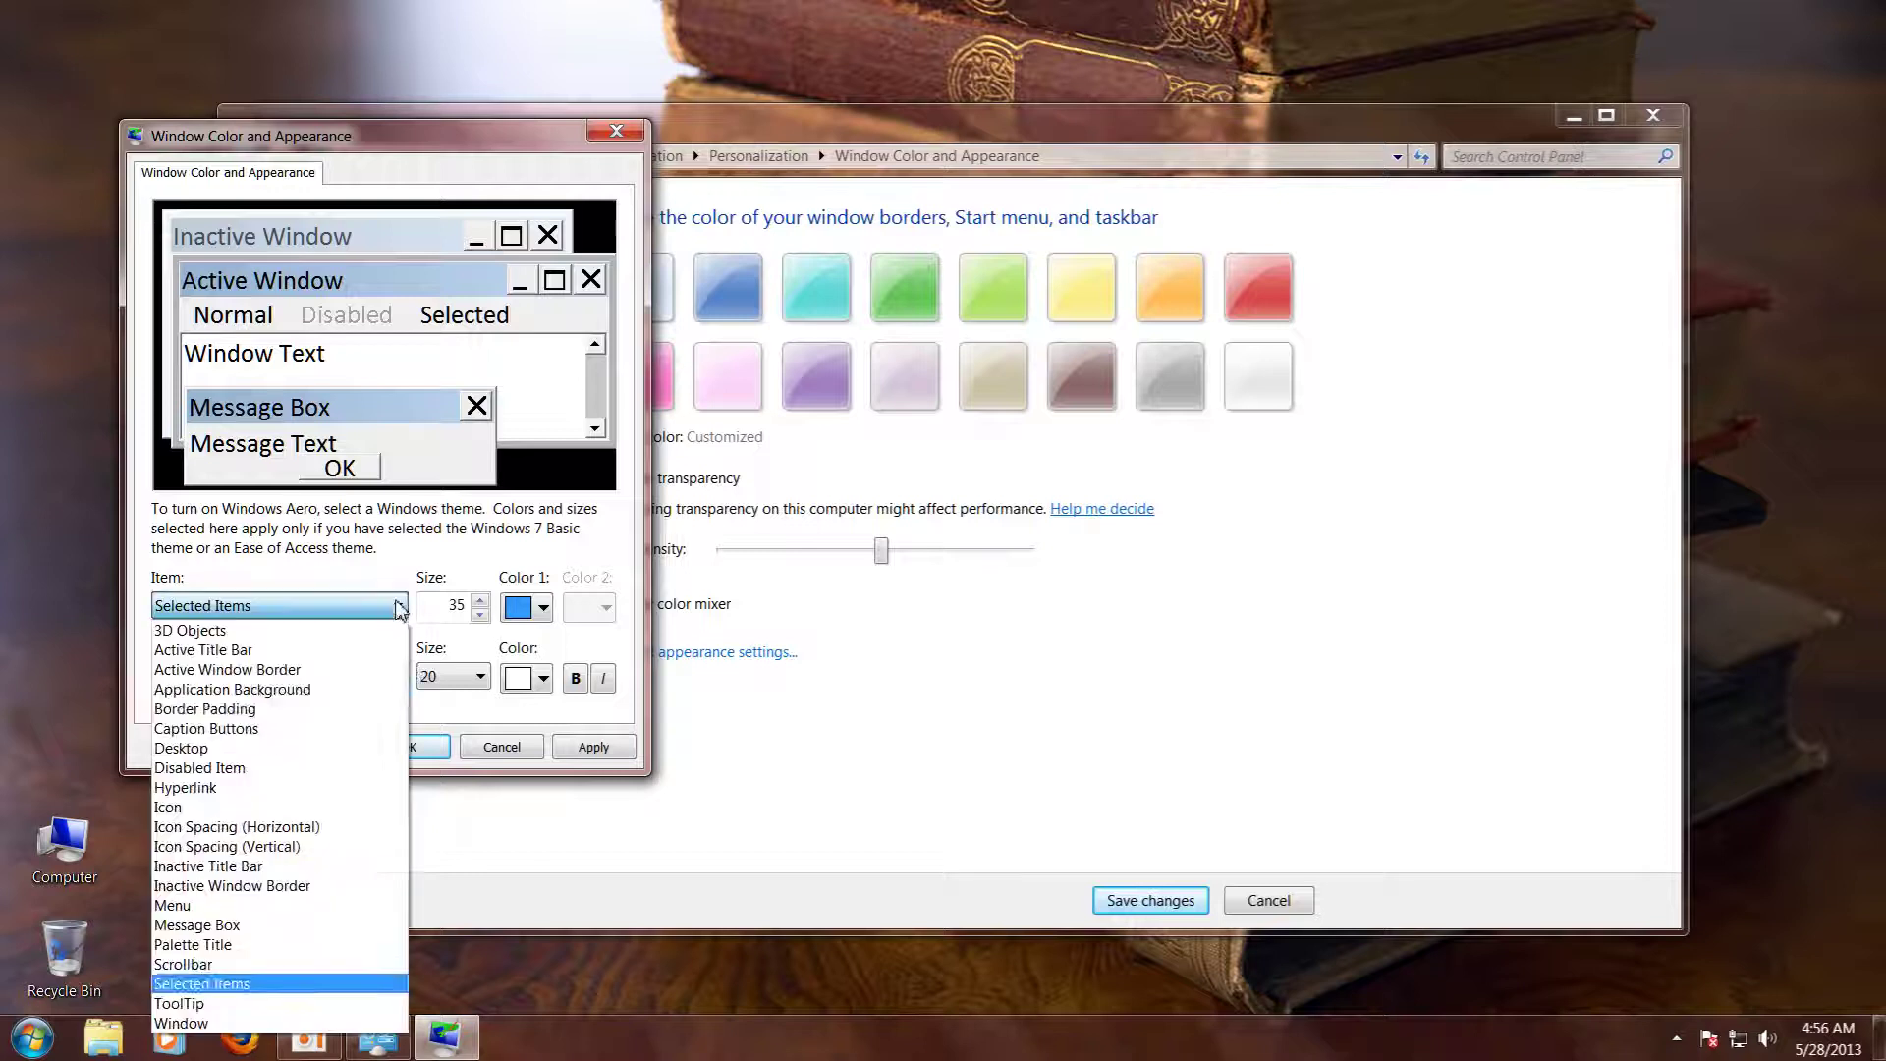
click(327, 1004)
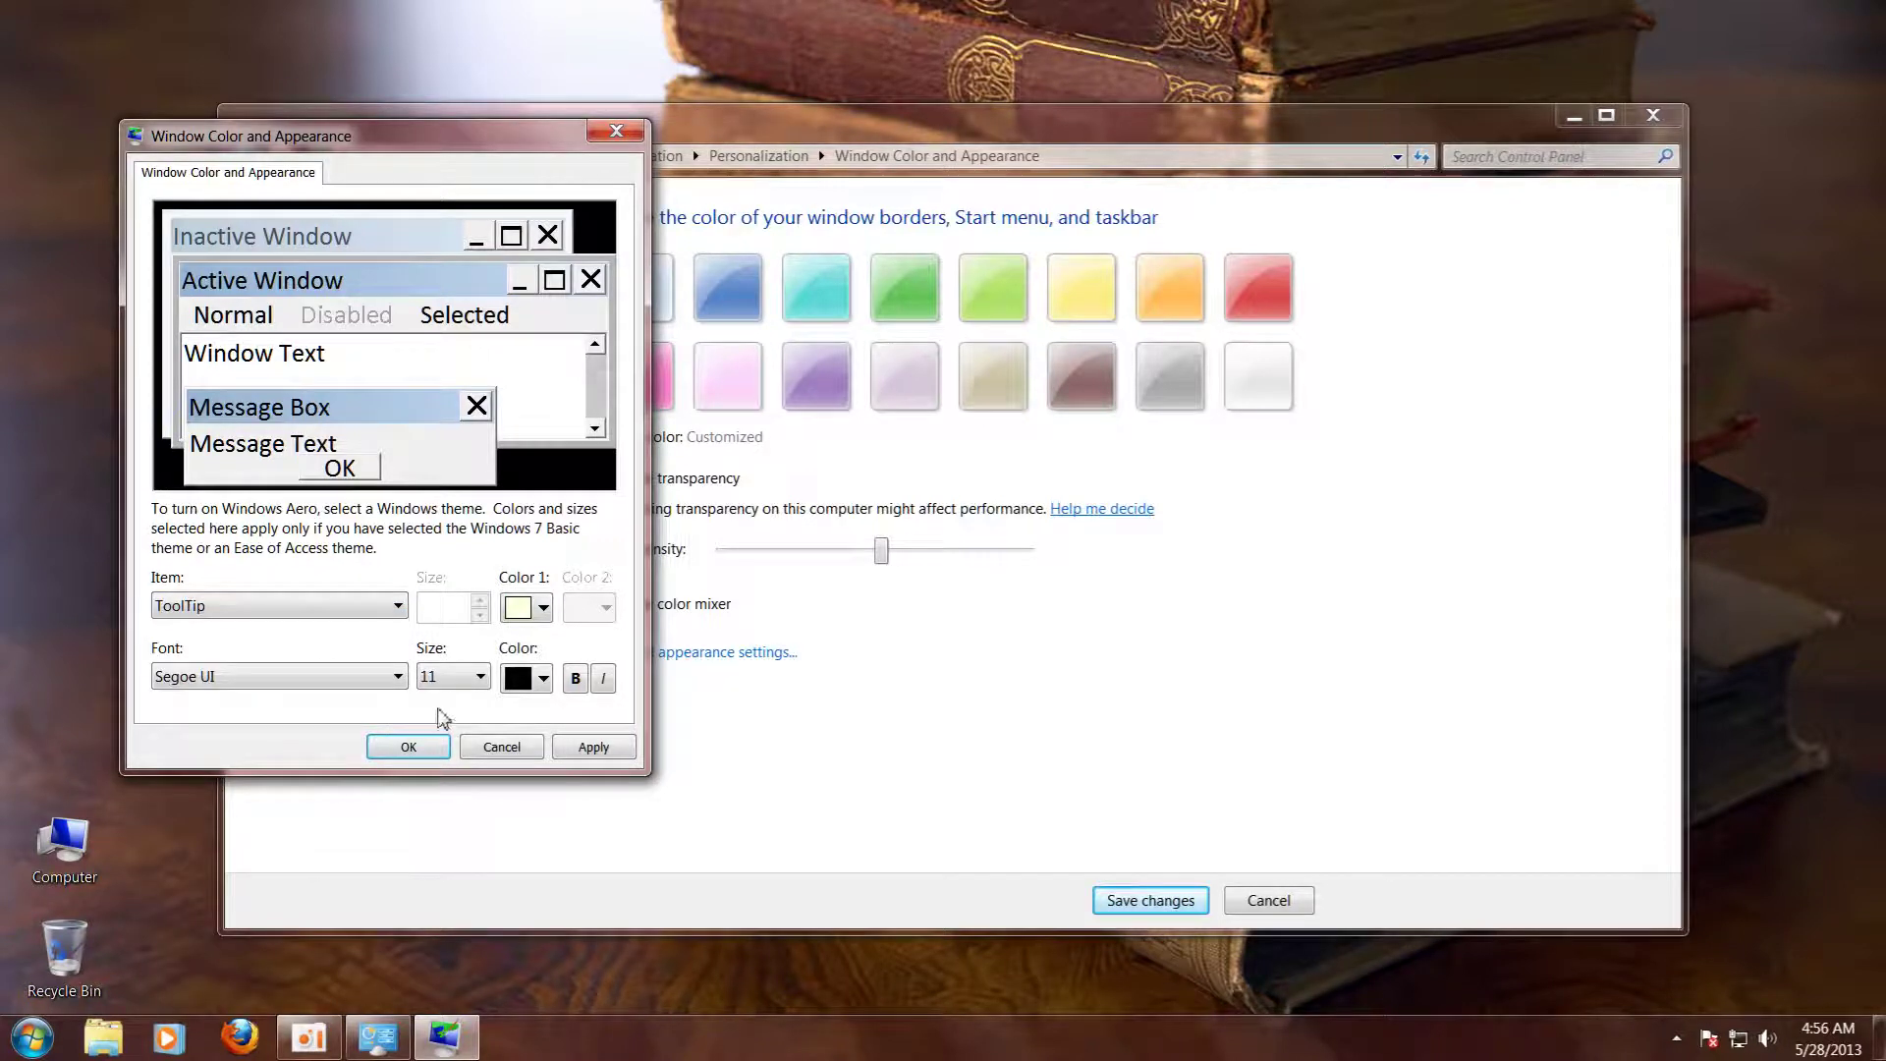
click(480, 687)
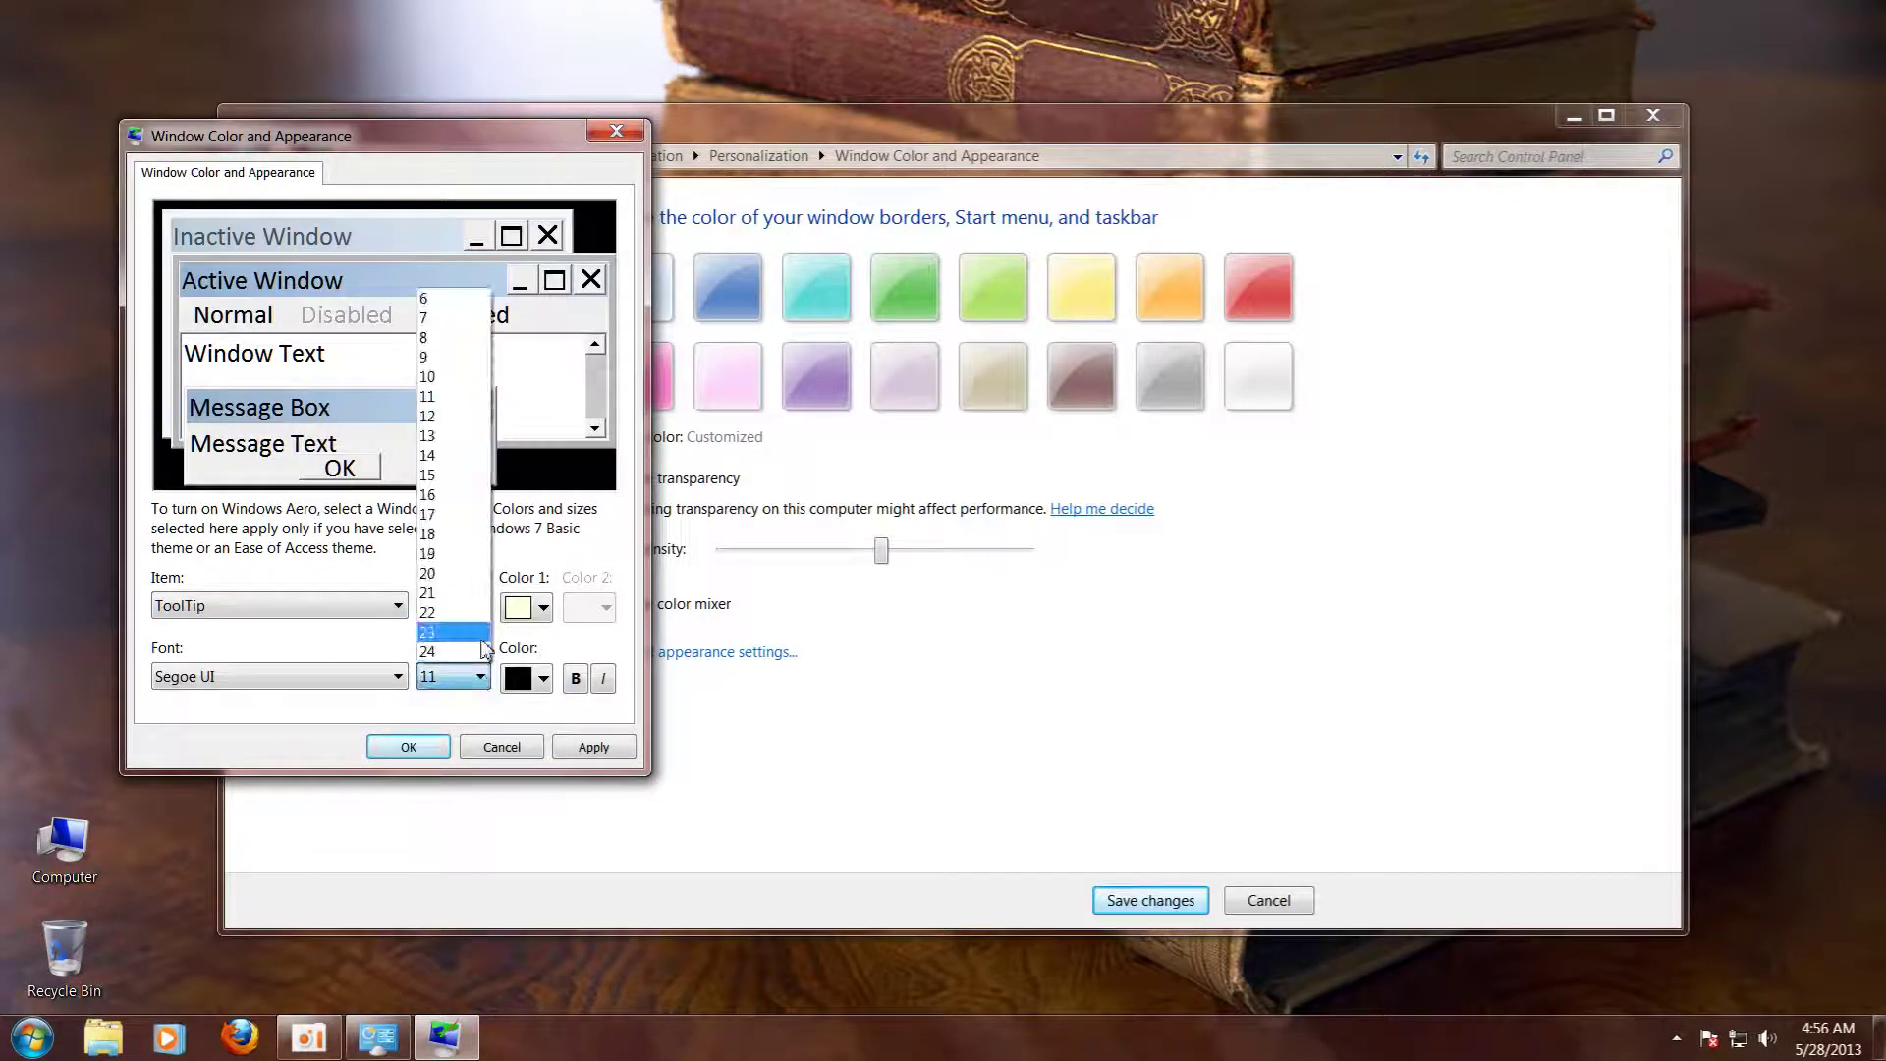
click(468, 574)
click(398, 677)
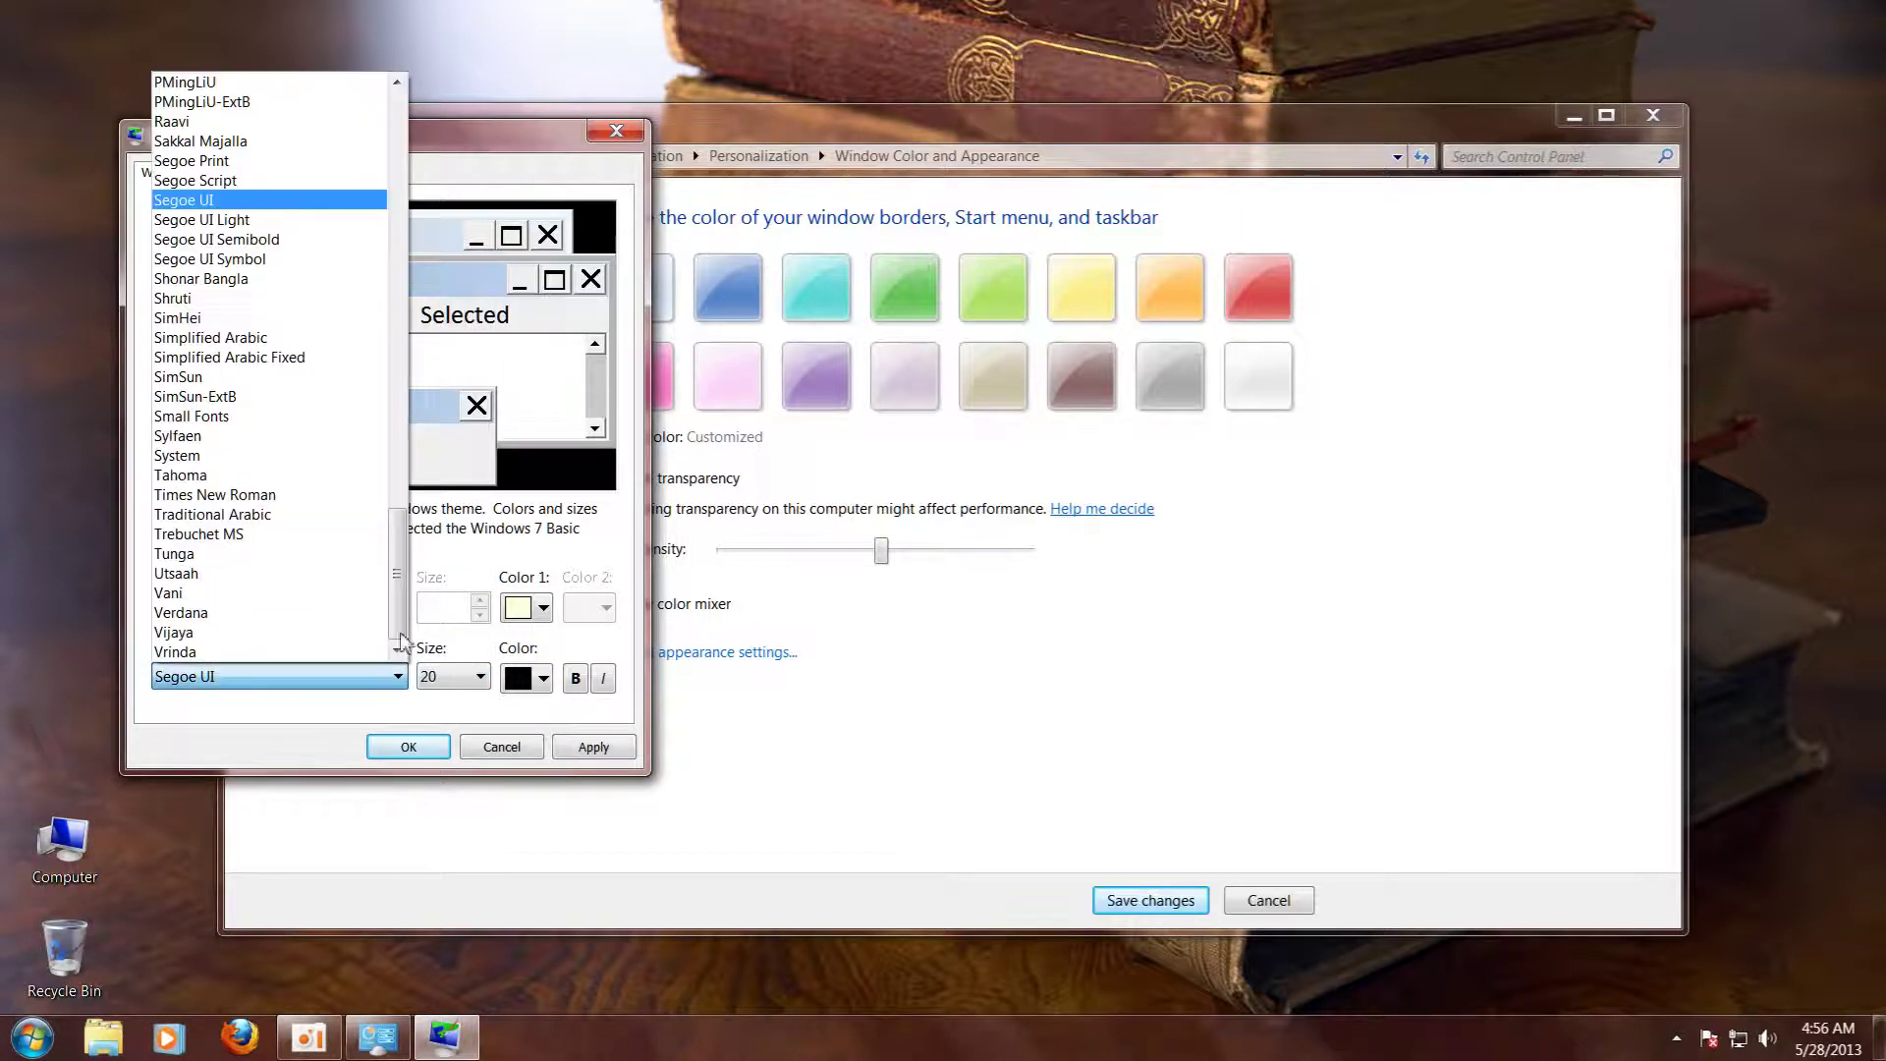
drag(410, 552, 406, 104)
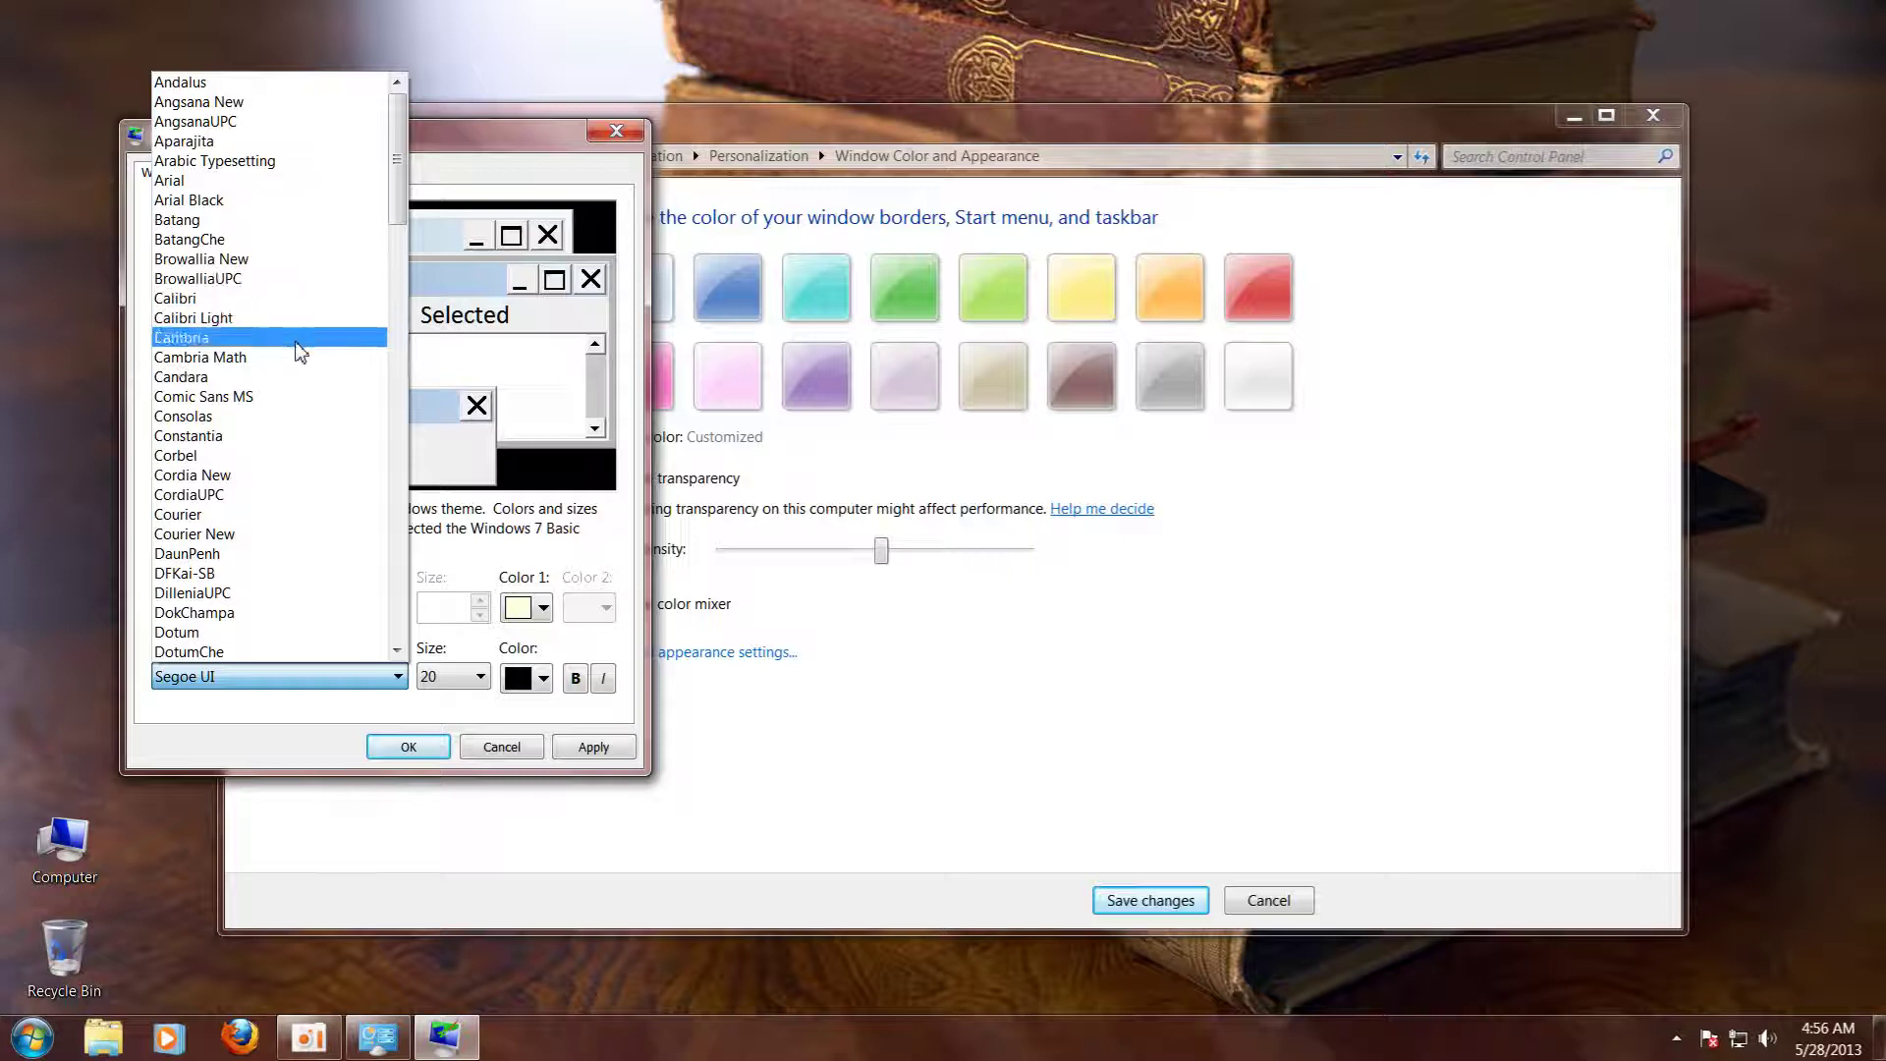
click(296, 300)
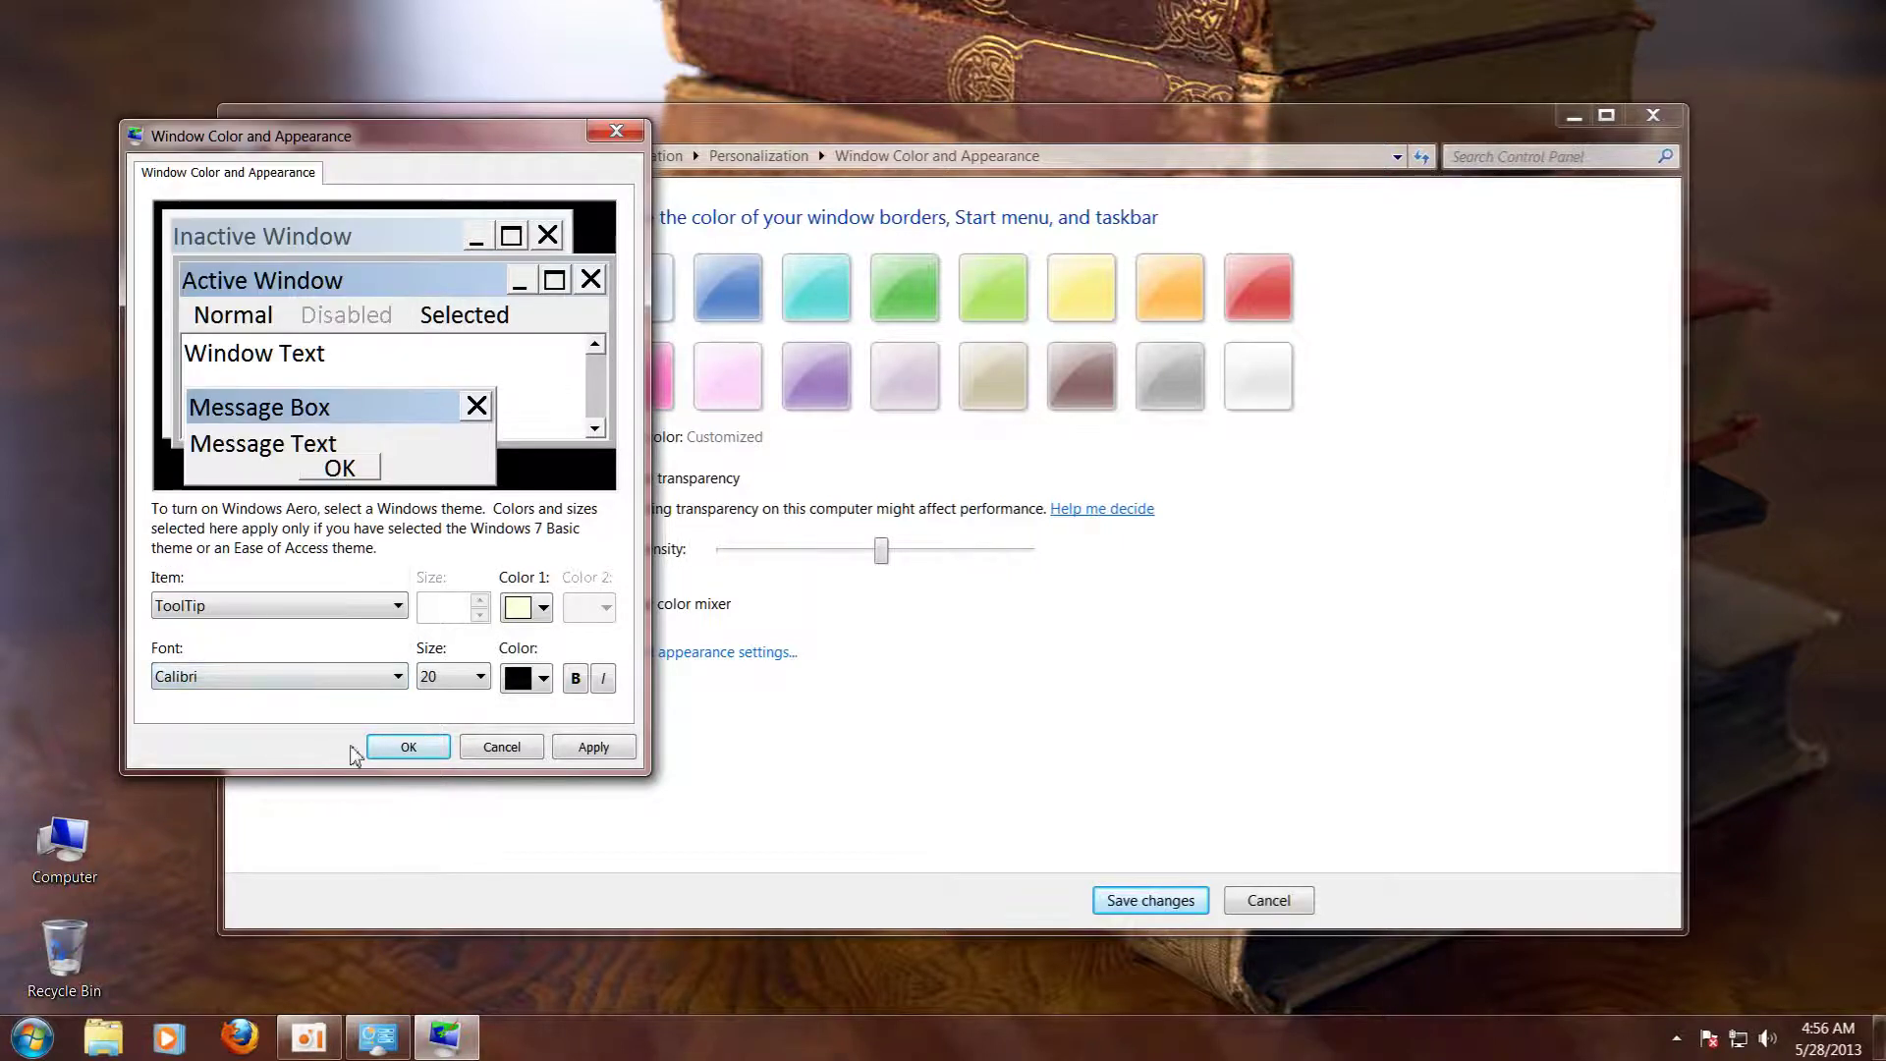
click(396, 678)
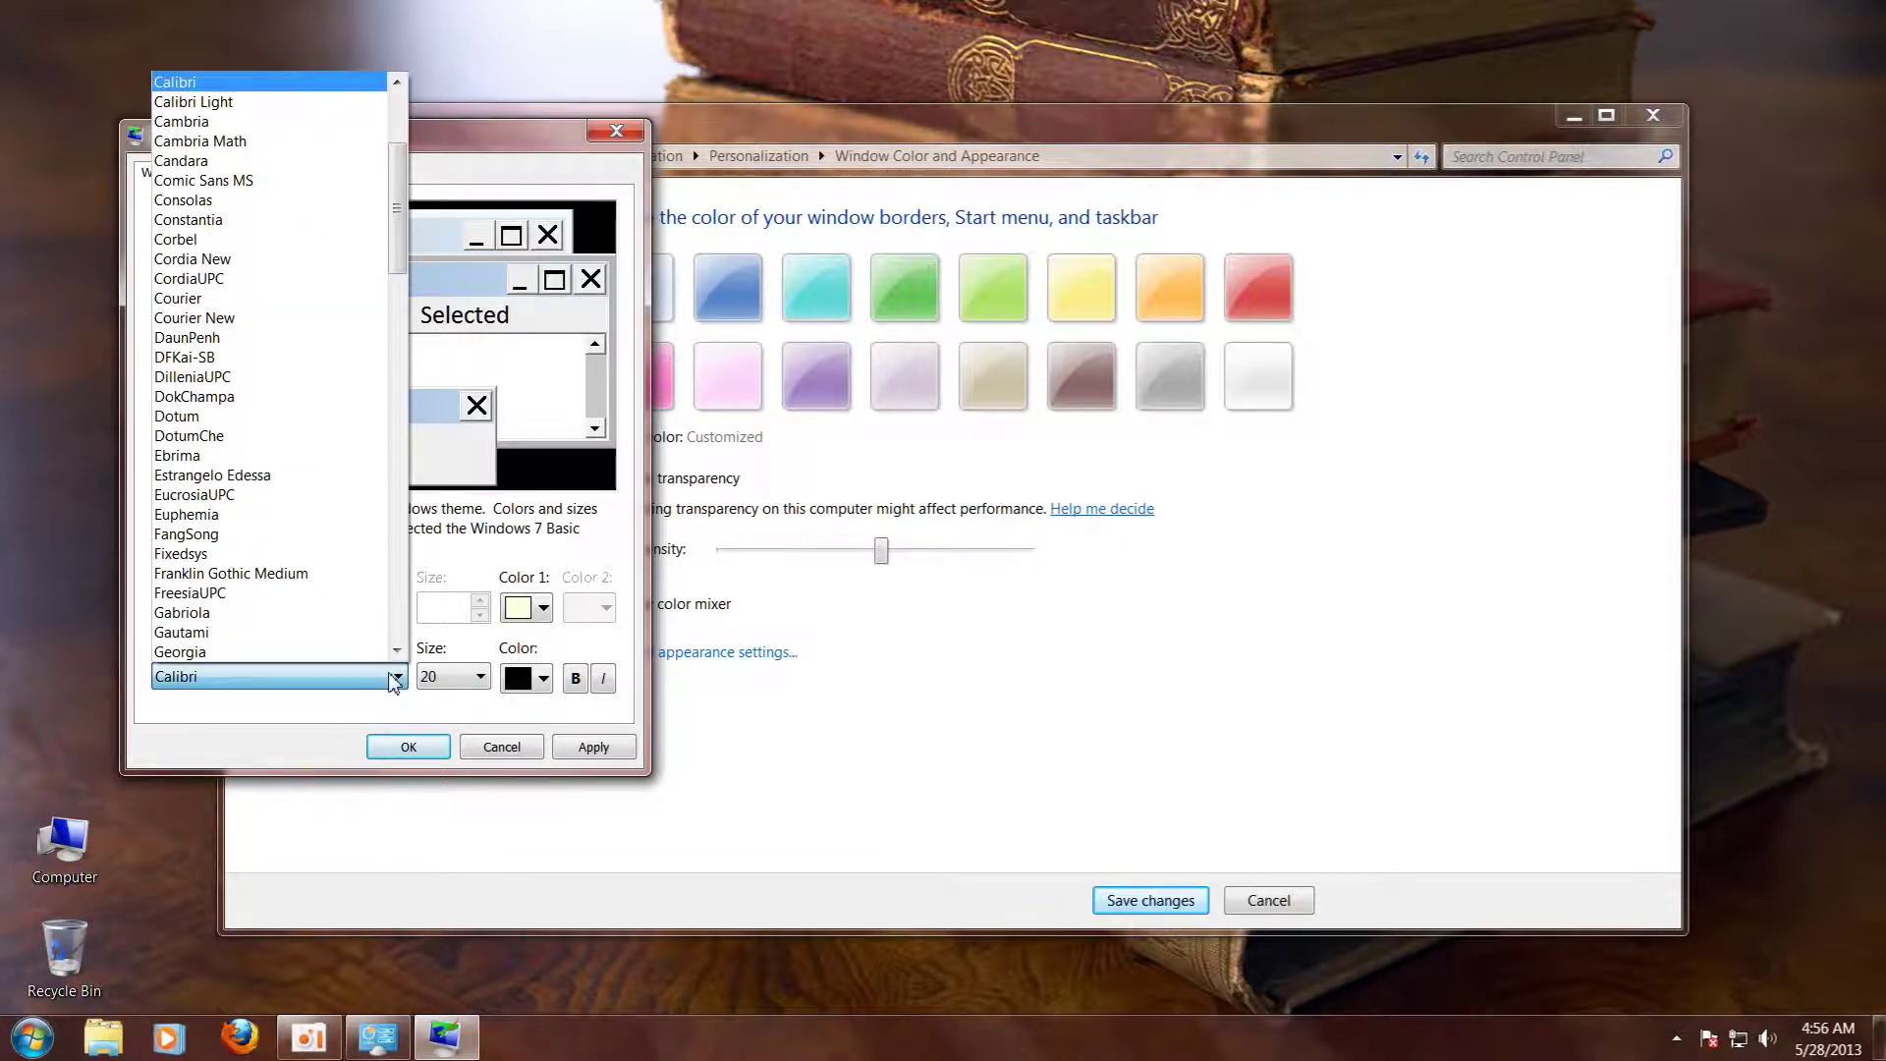
click(396, 678)
Check the Window item's settings, and apply all the appearance changes to finish the advanced appearance settings
click(397, 606)
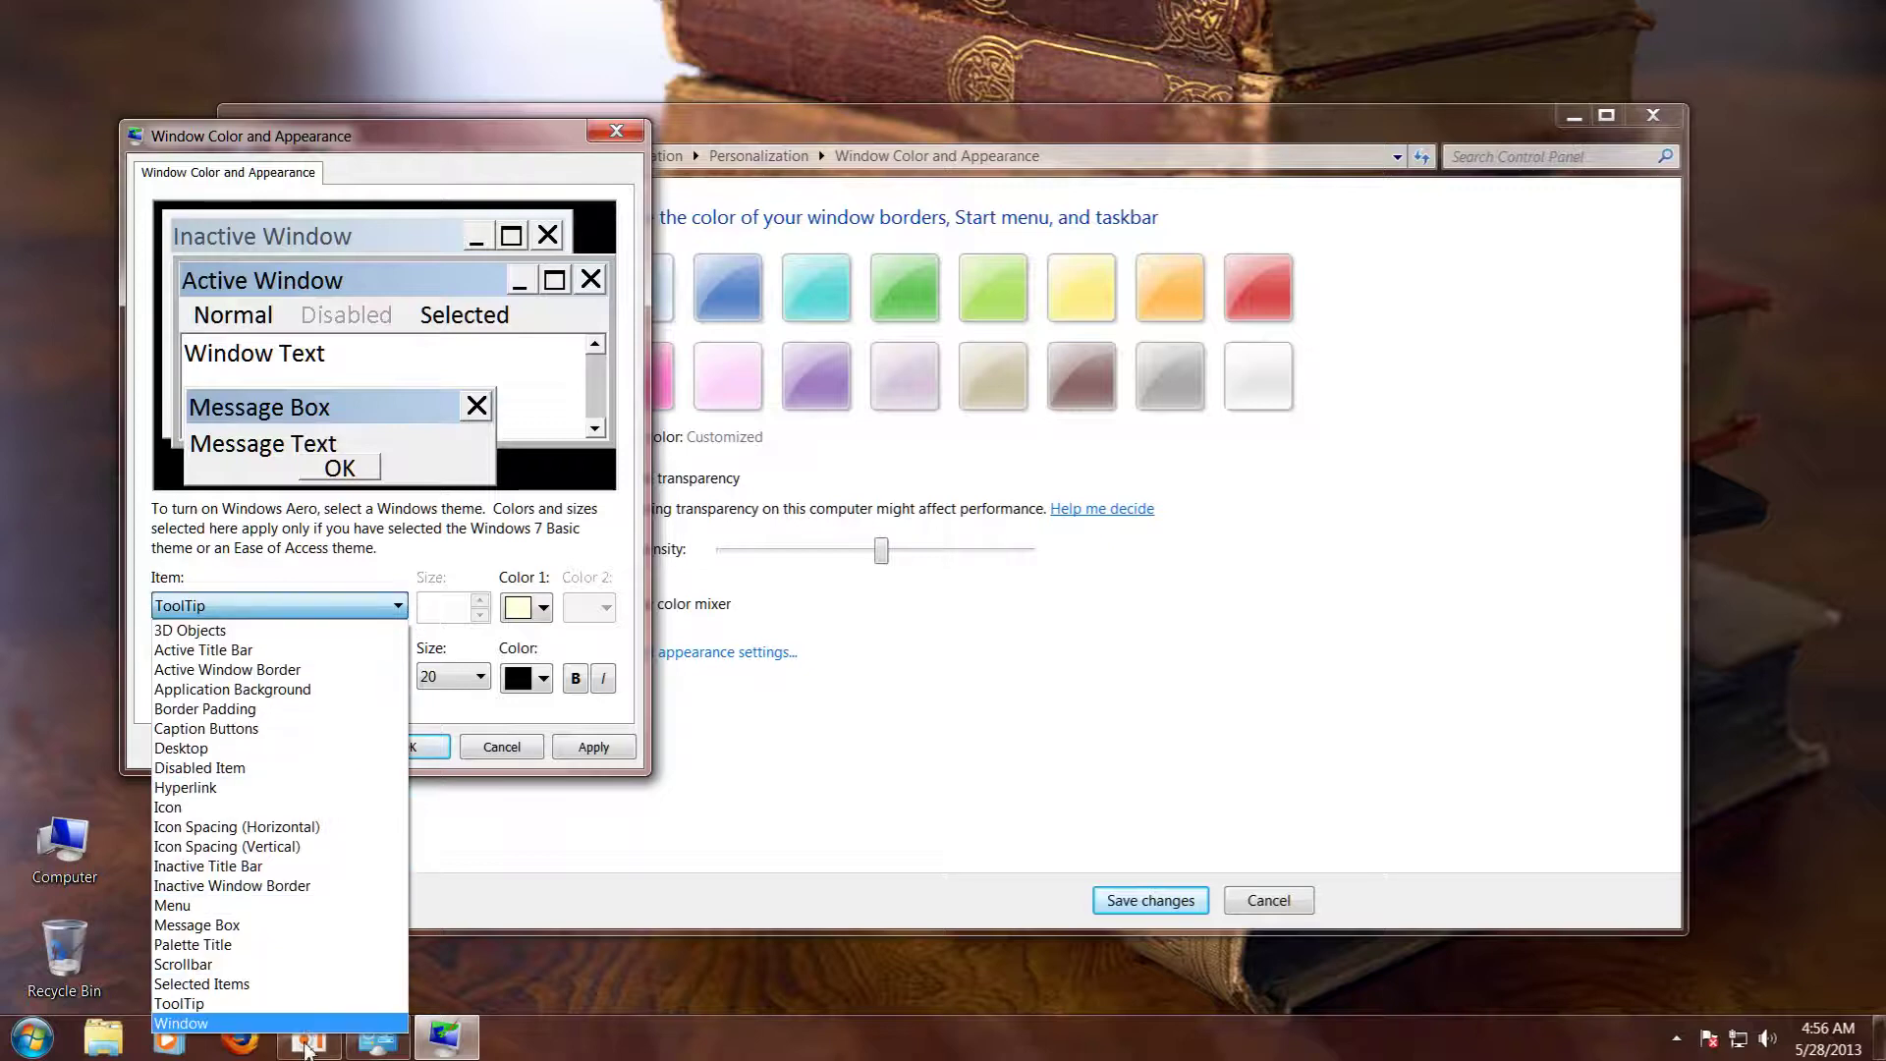
click(285, 1023)
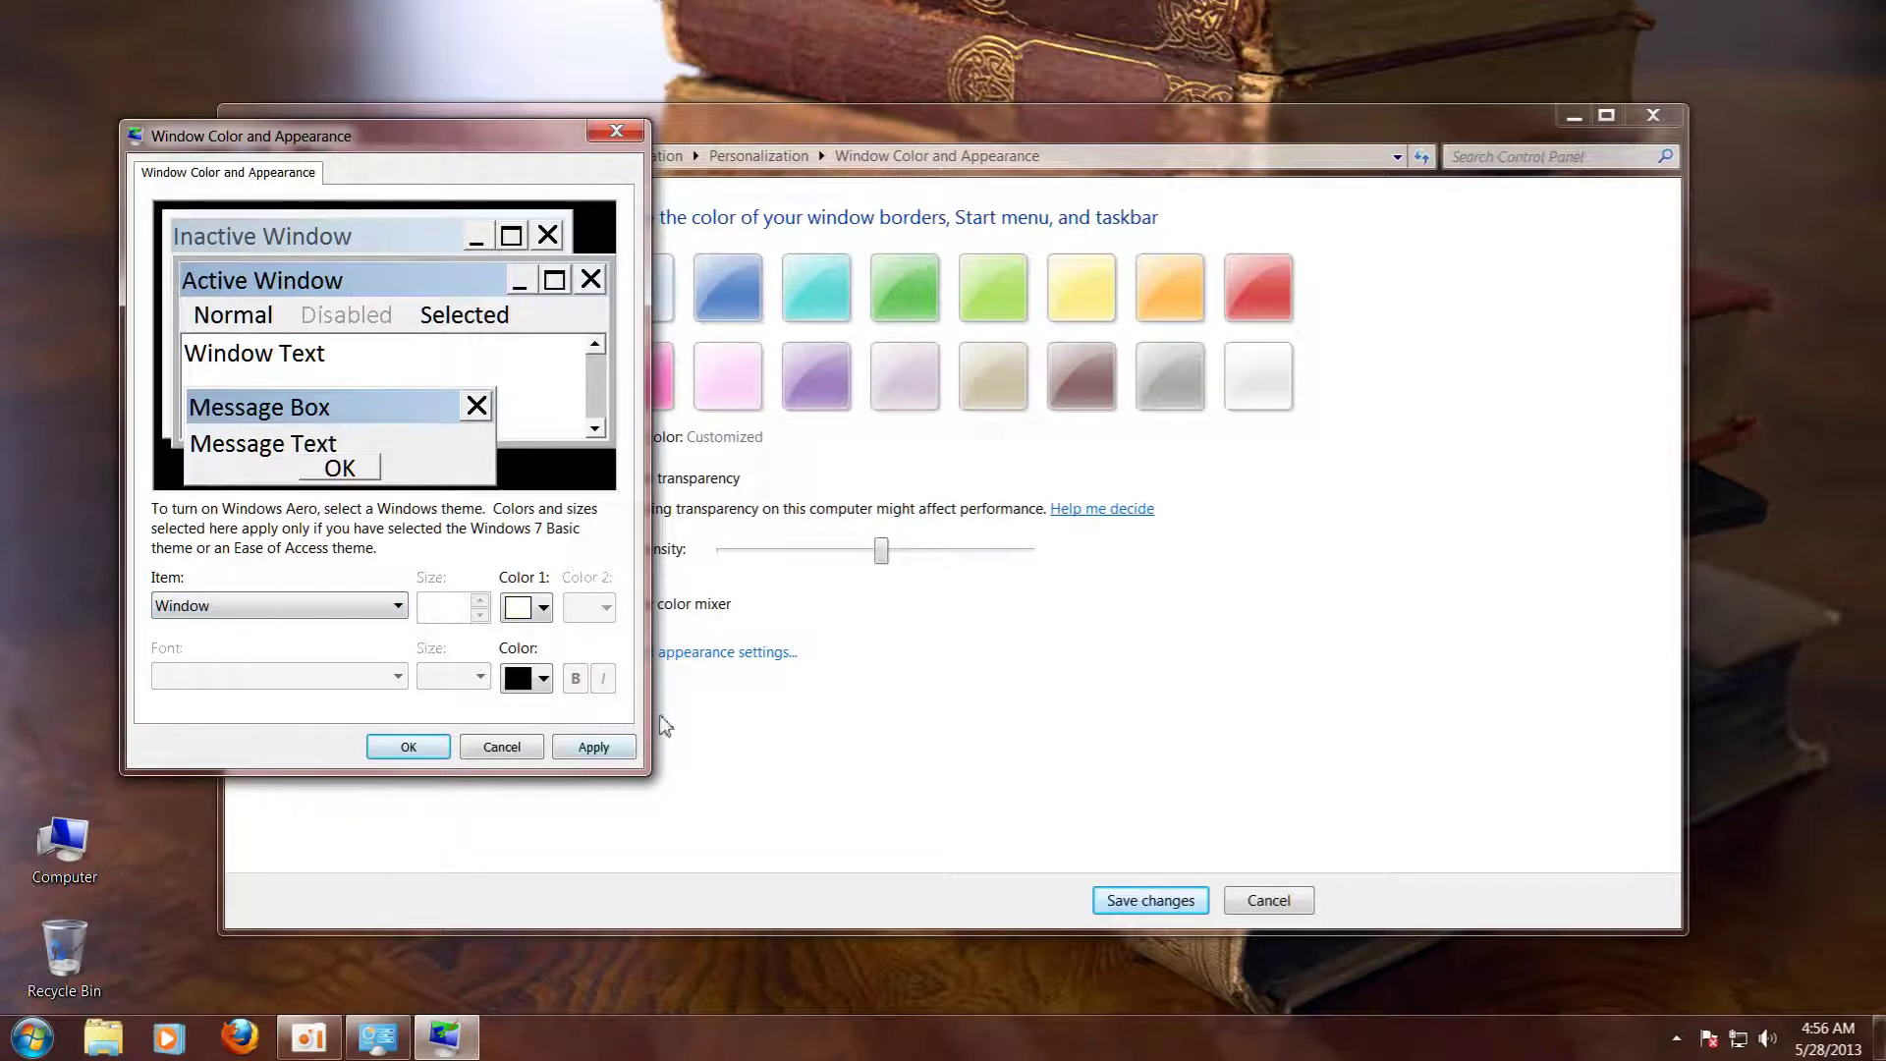
click(594, 747)
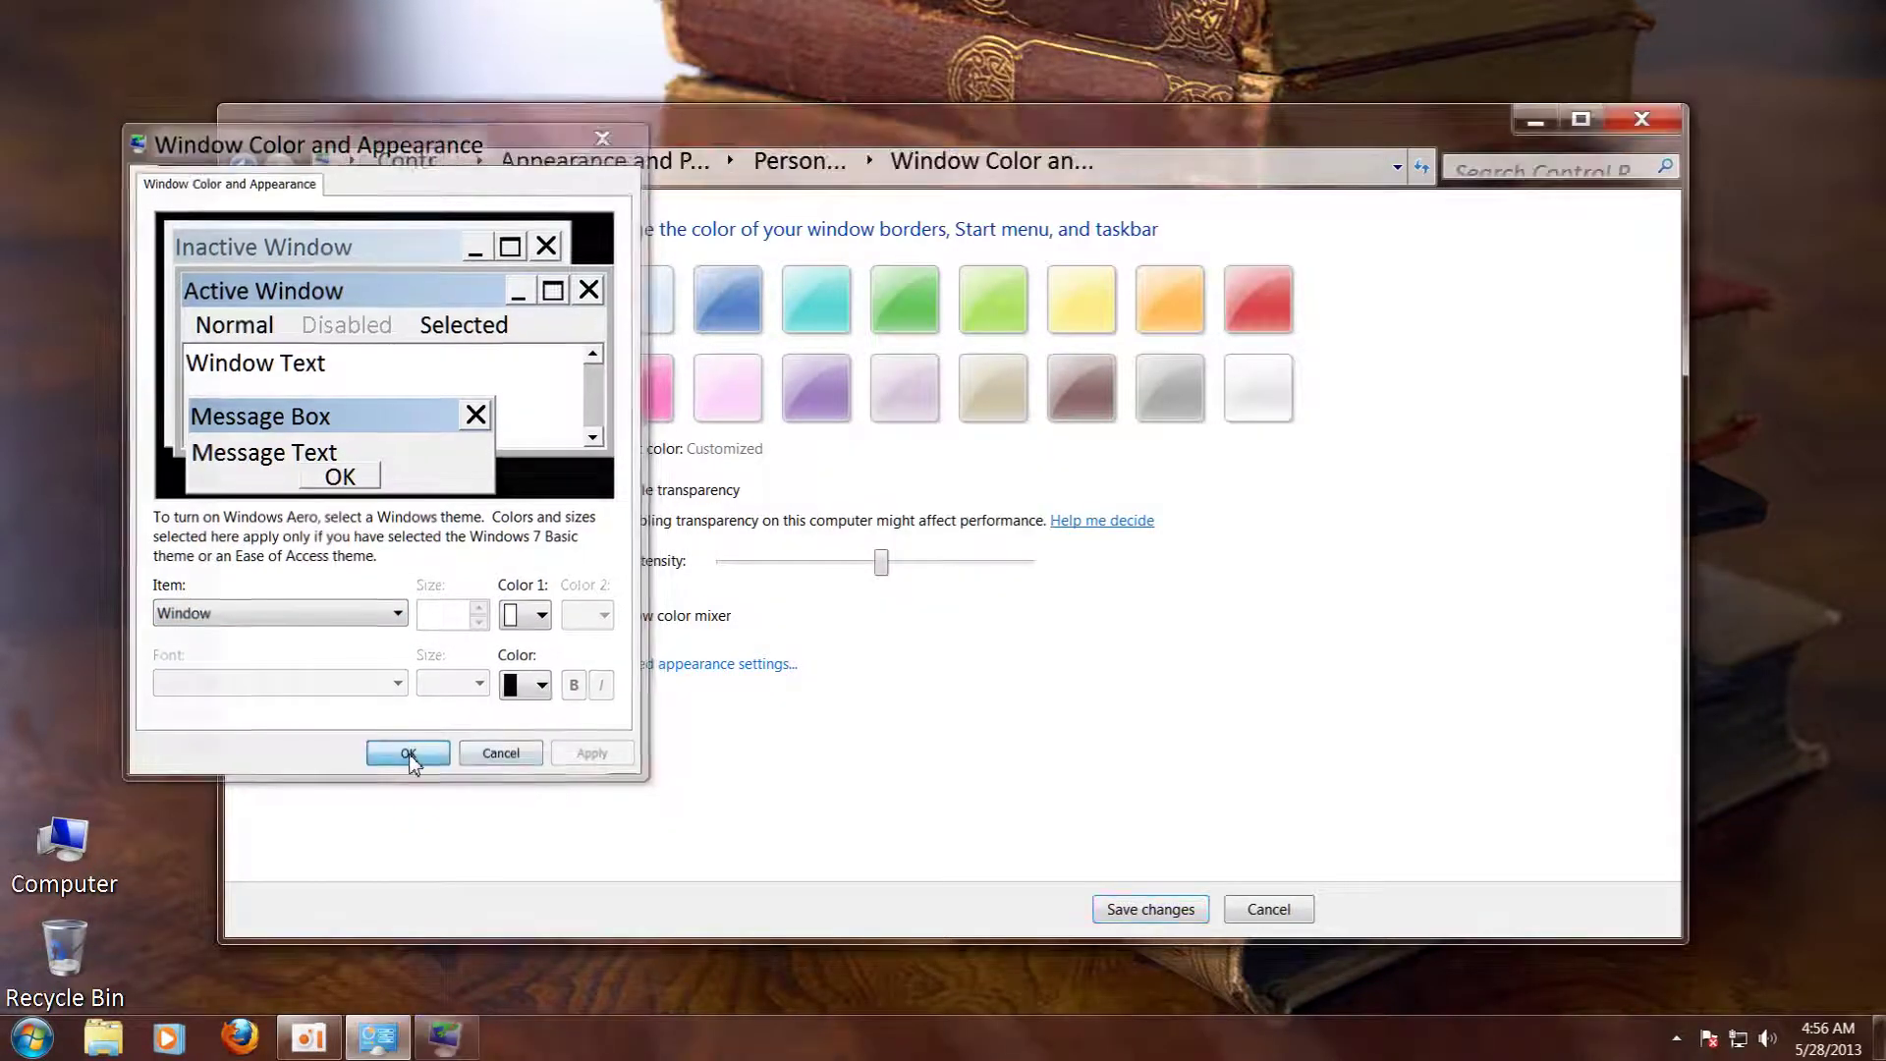
click(408, 753)
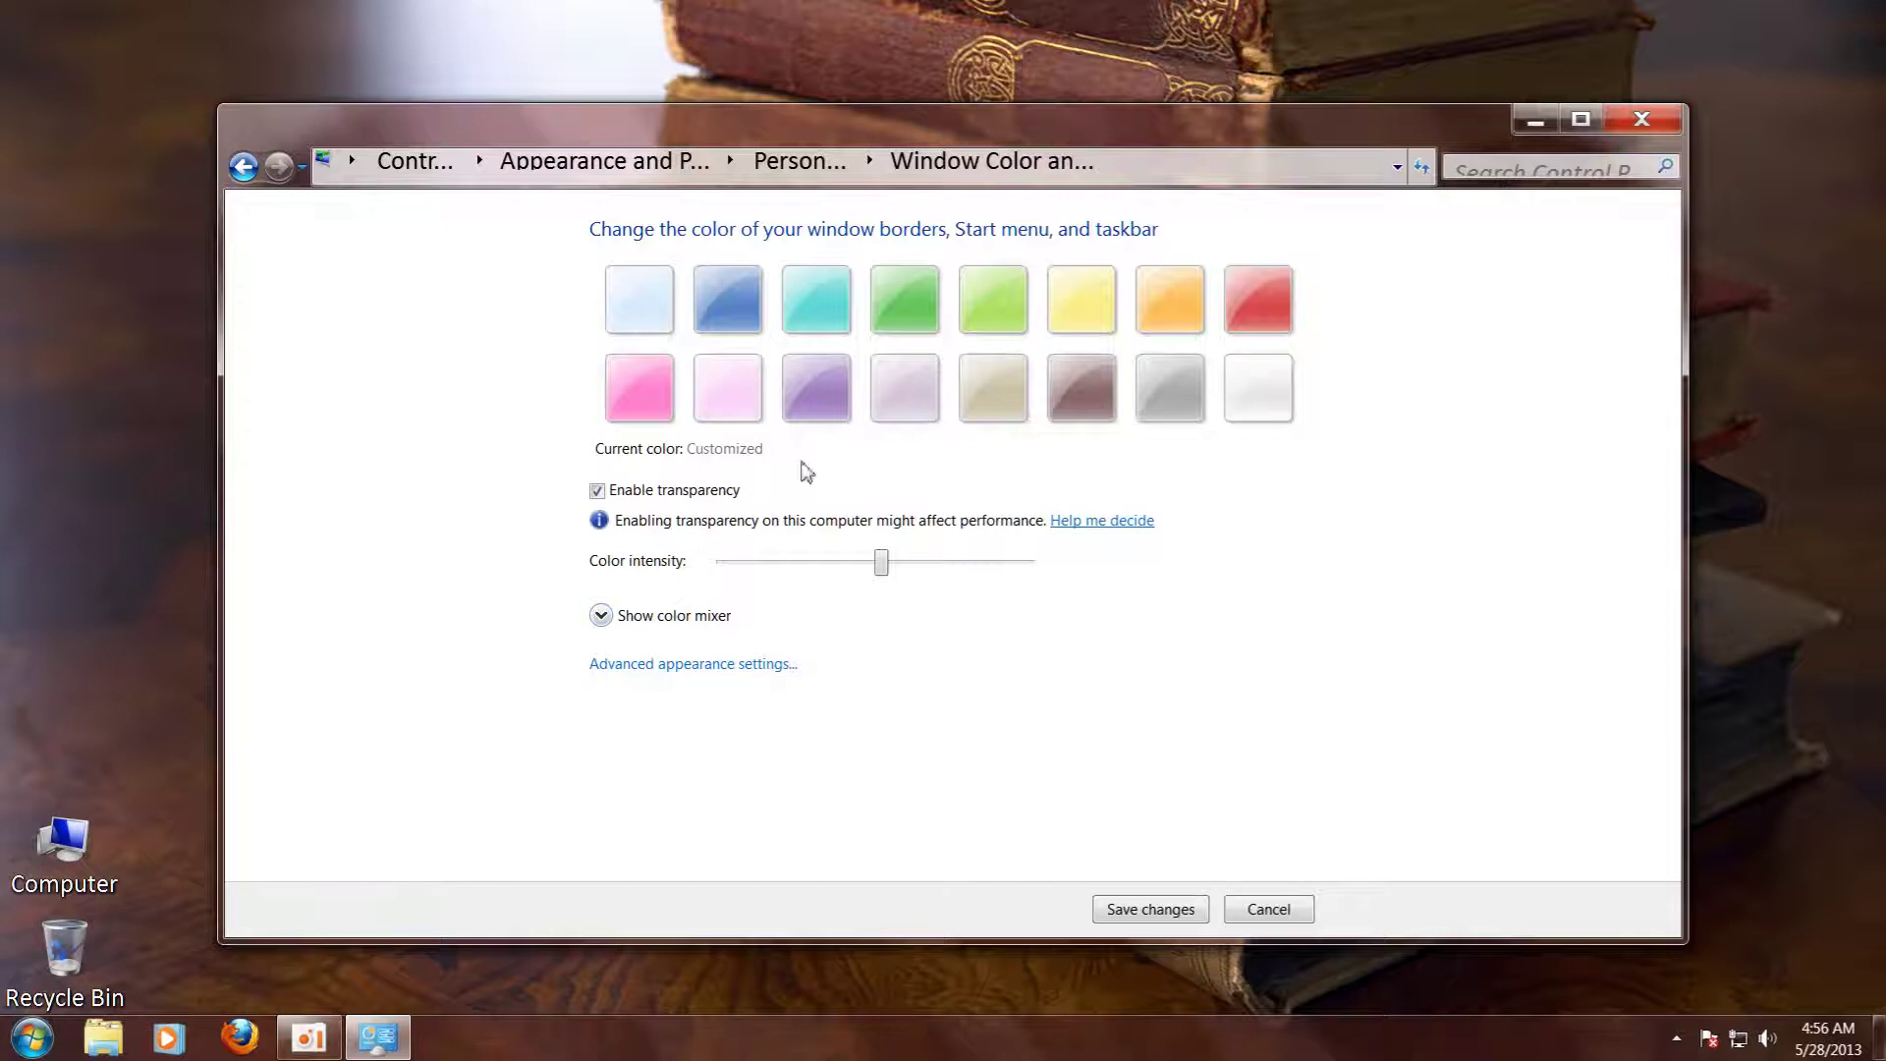
Minimize the Window Color and Appearance window and examine the text size in the Start menu
click(1536, 125)
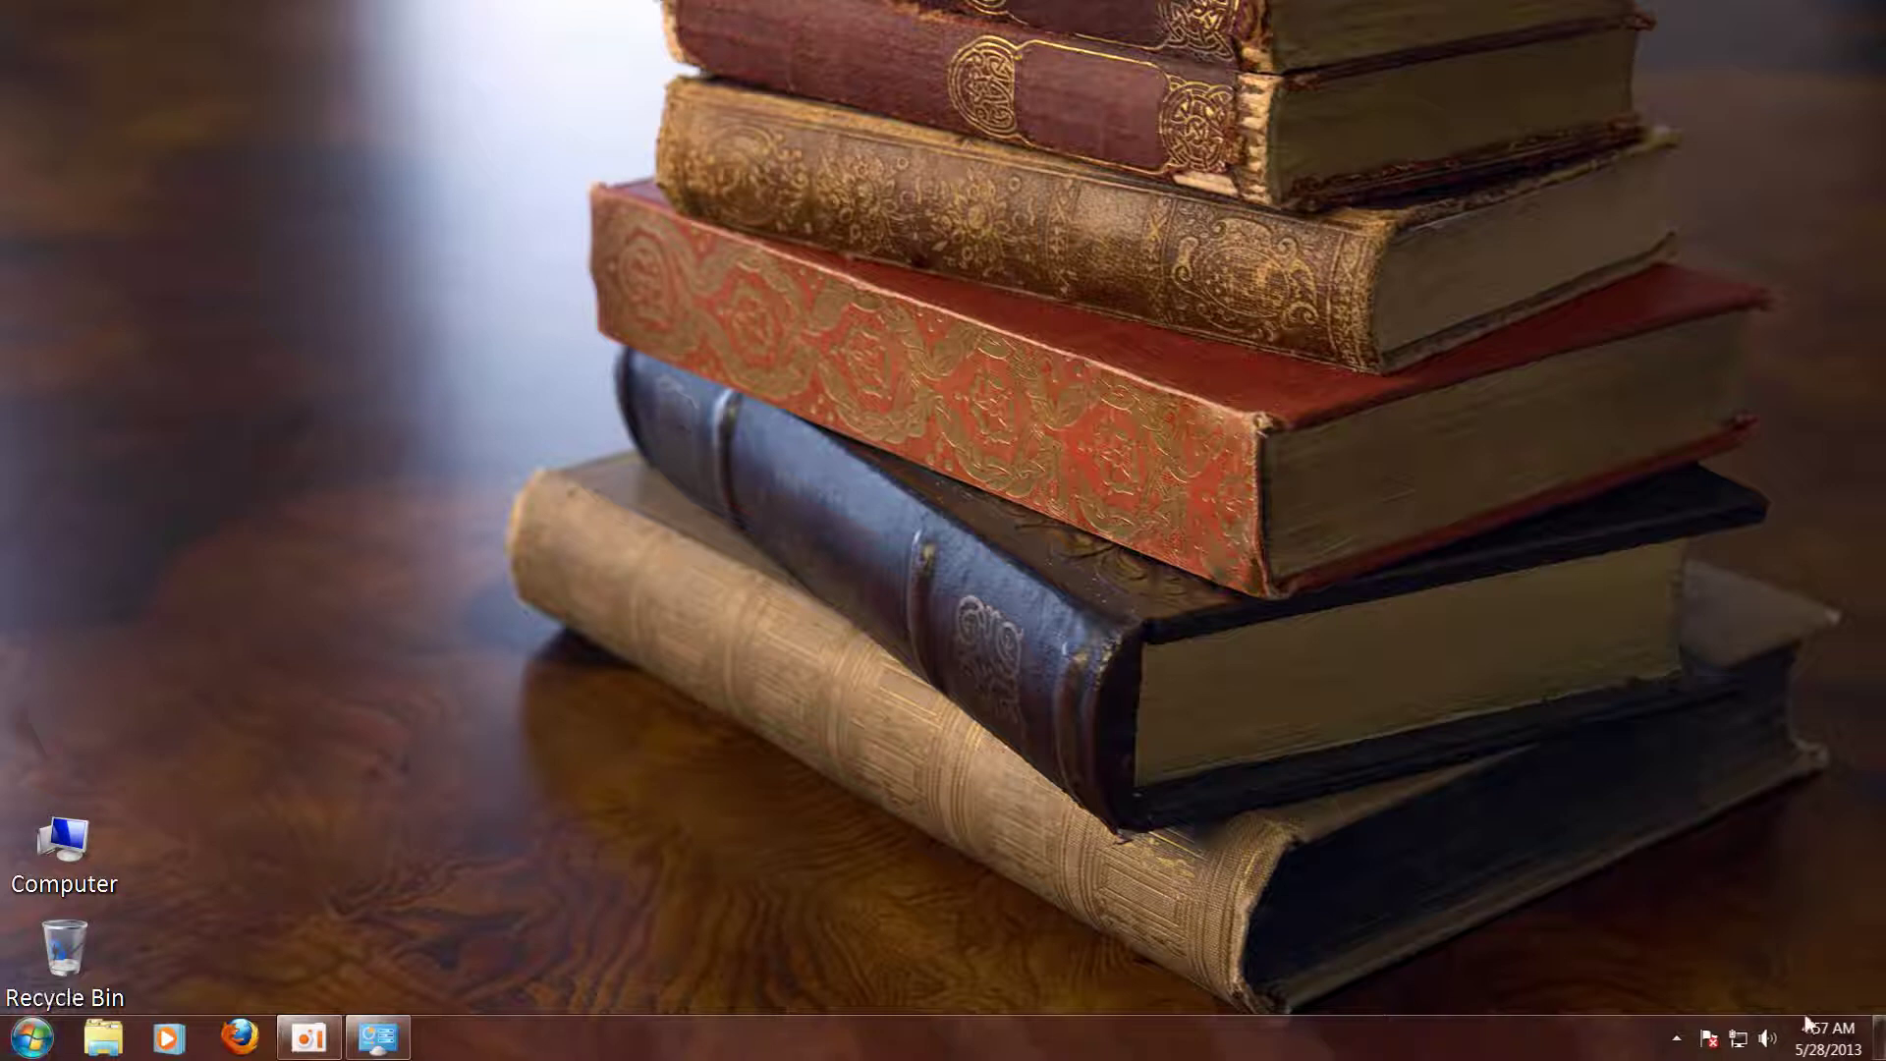
click(14, 1039)
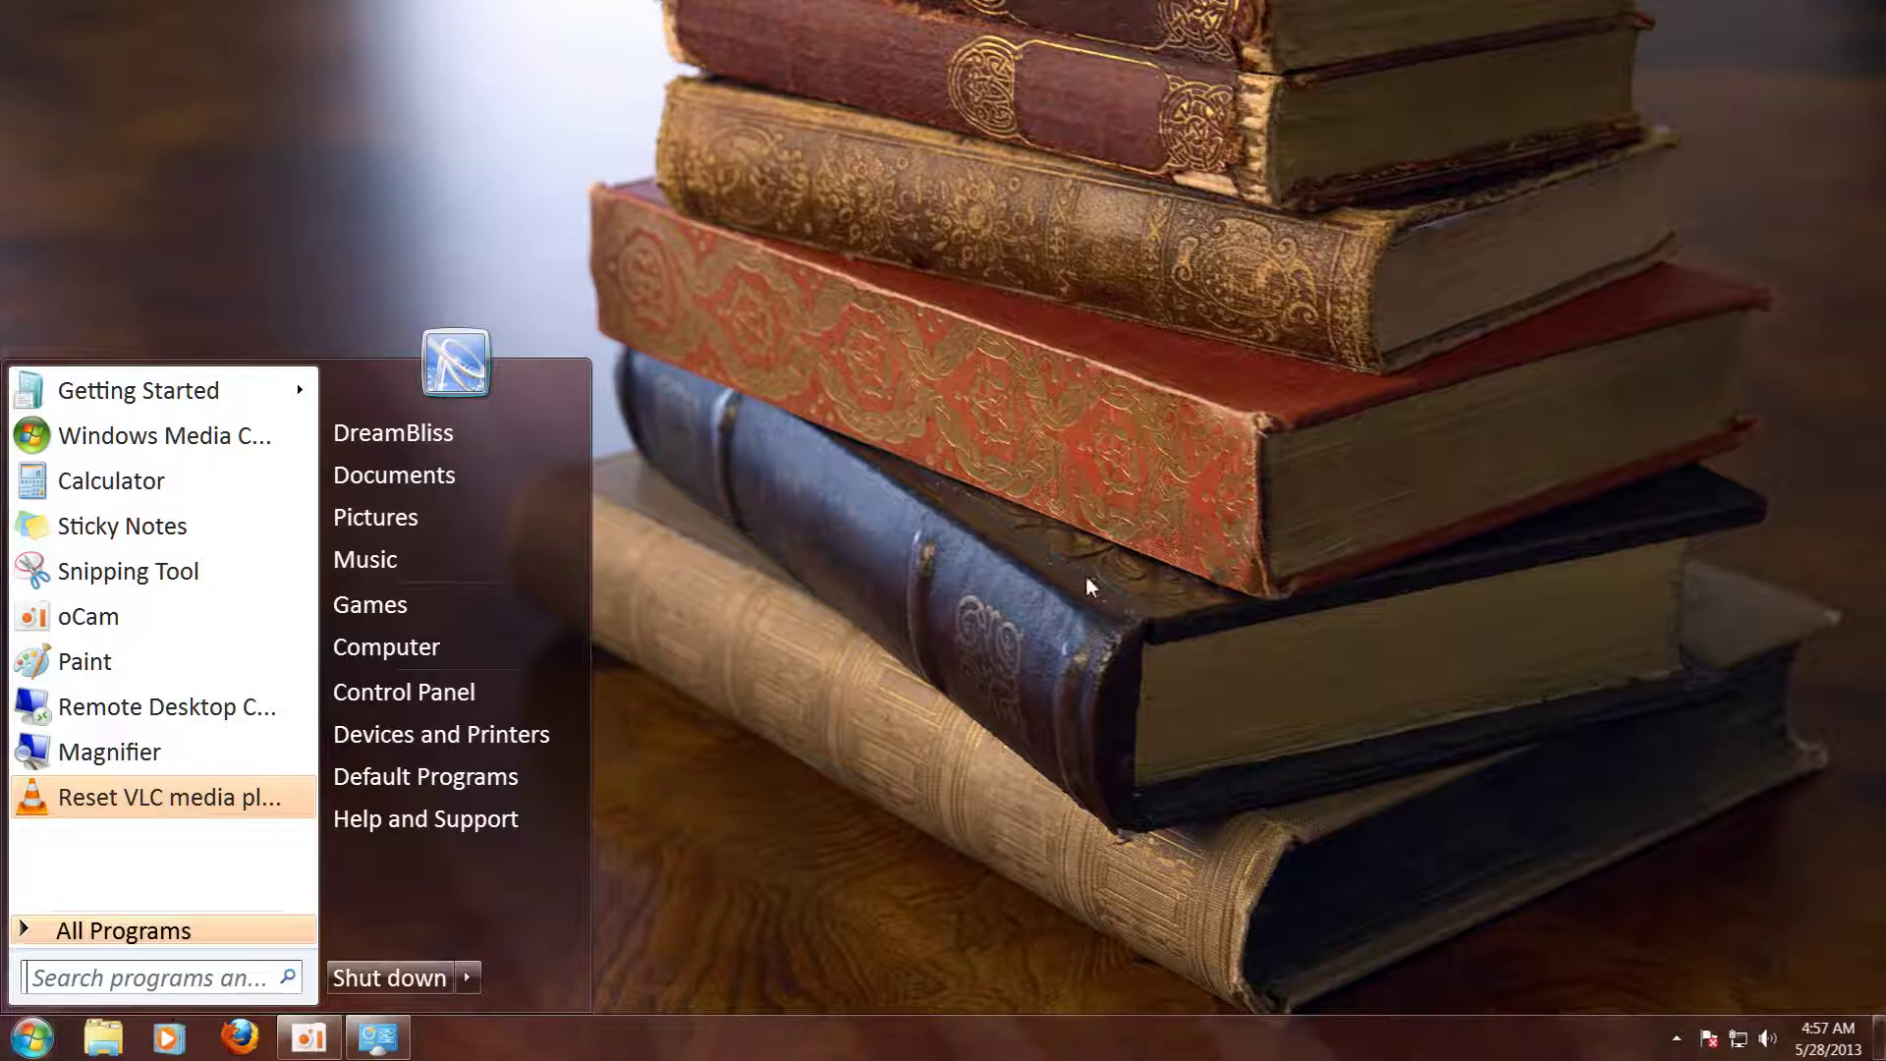
click(1087, 547)
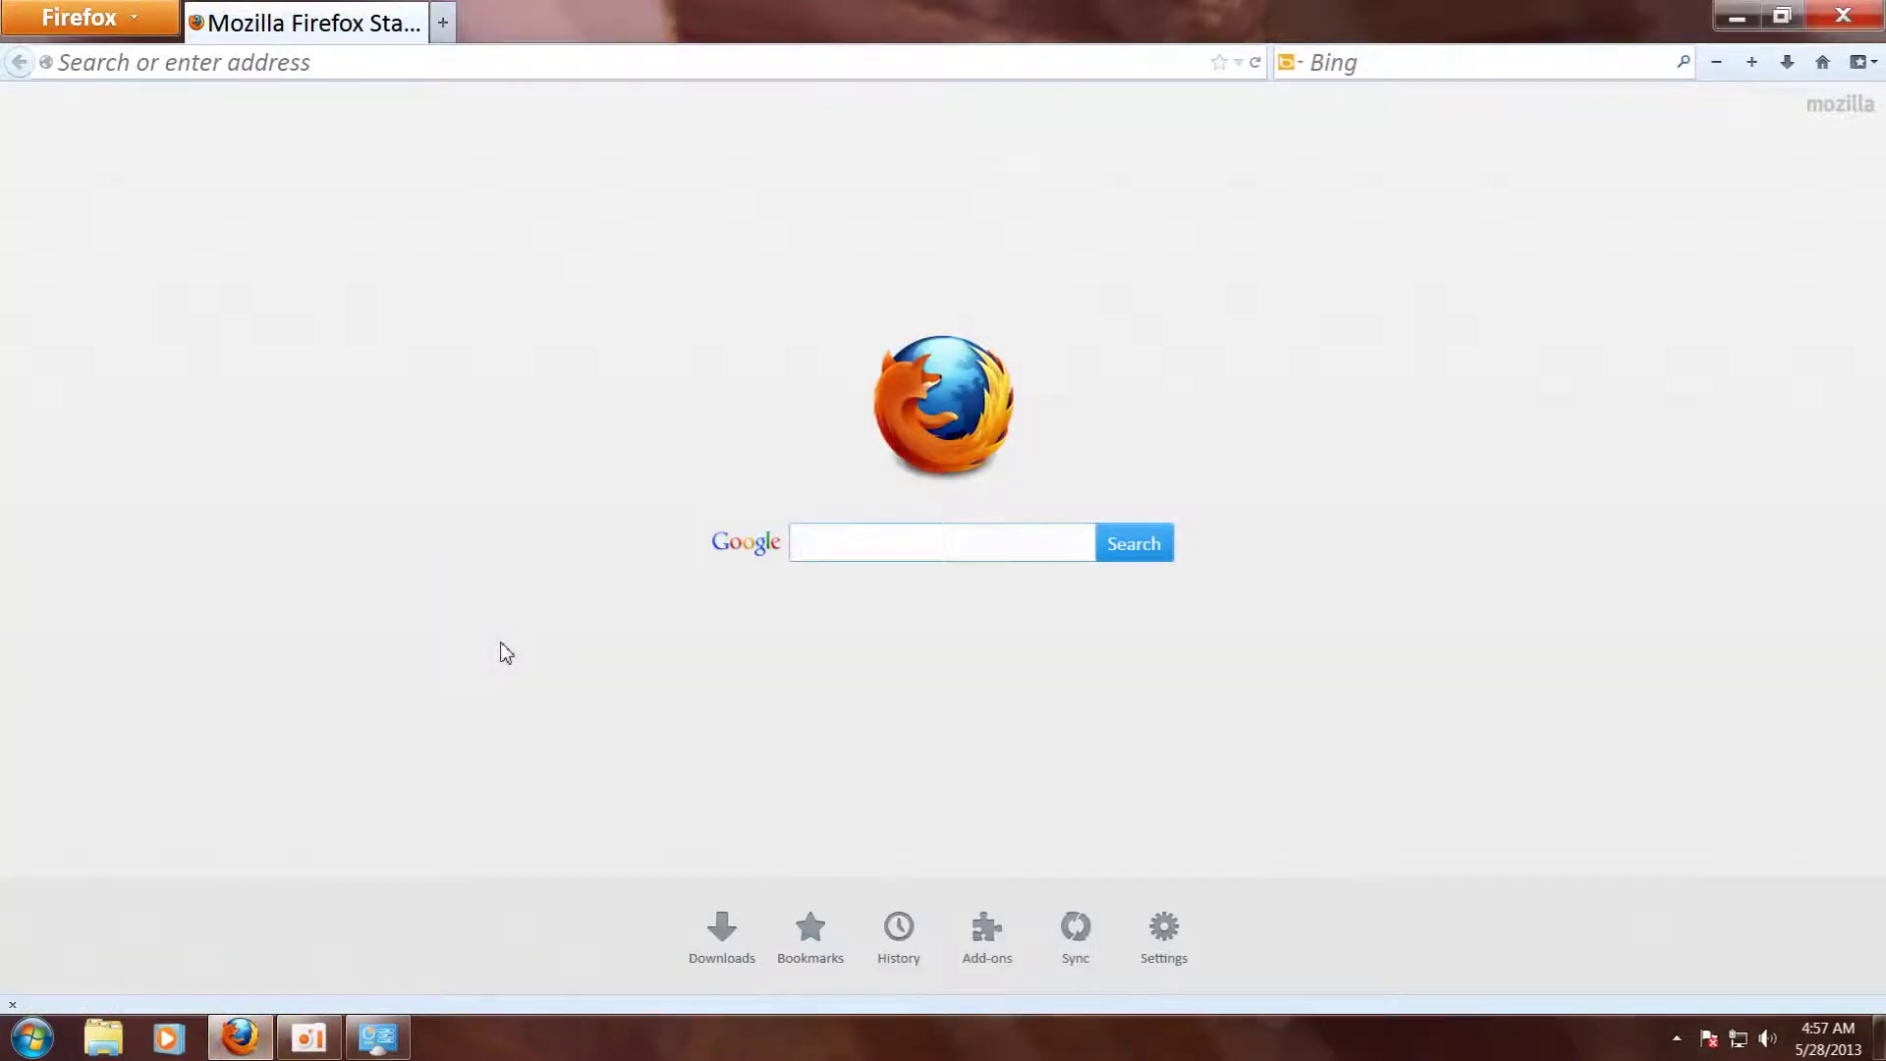
Switch to Firefox and search Google for "test" from its start page
double_click(826, 543)
text(test)
key(Return)
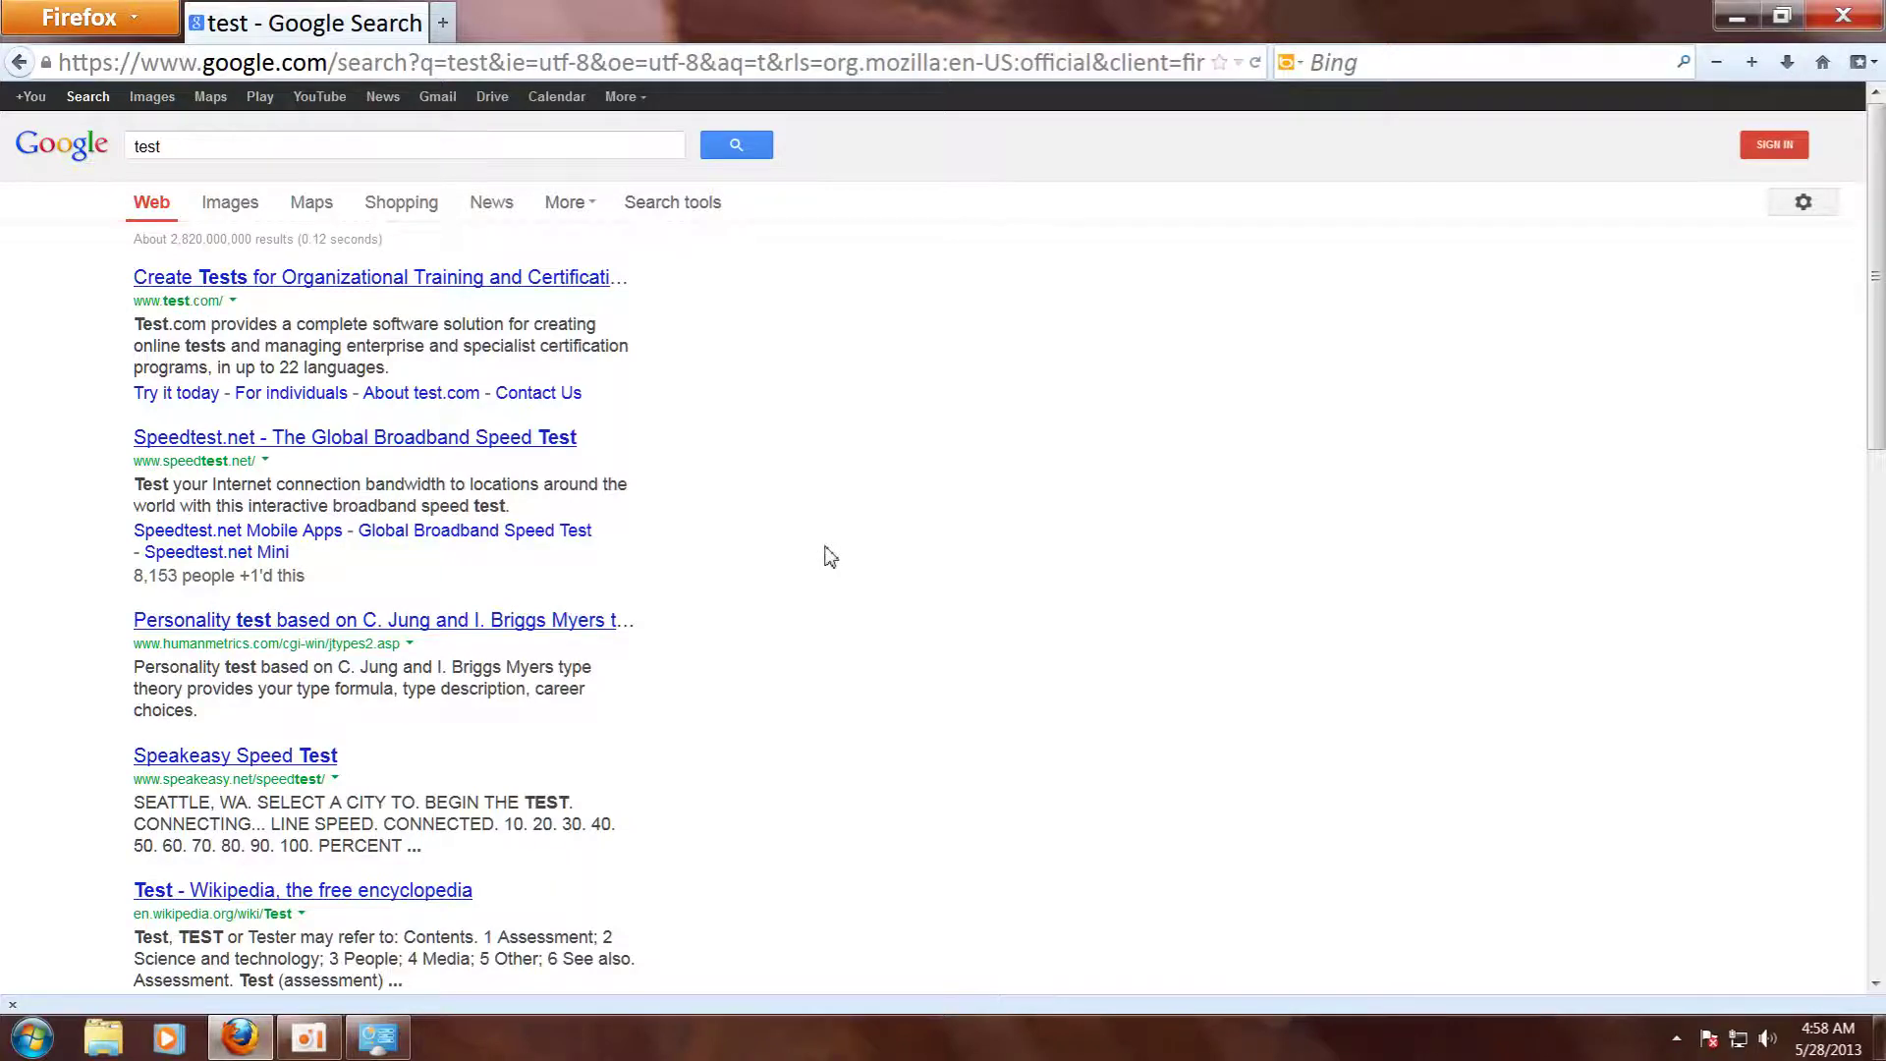
Zoom in on the Google results page and return it to its previous zoom level
scroll(830, 557, up, 4)
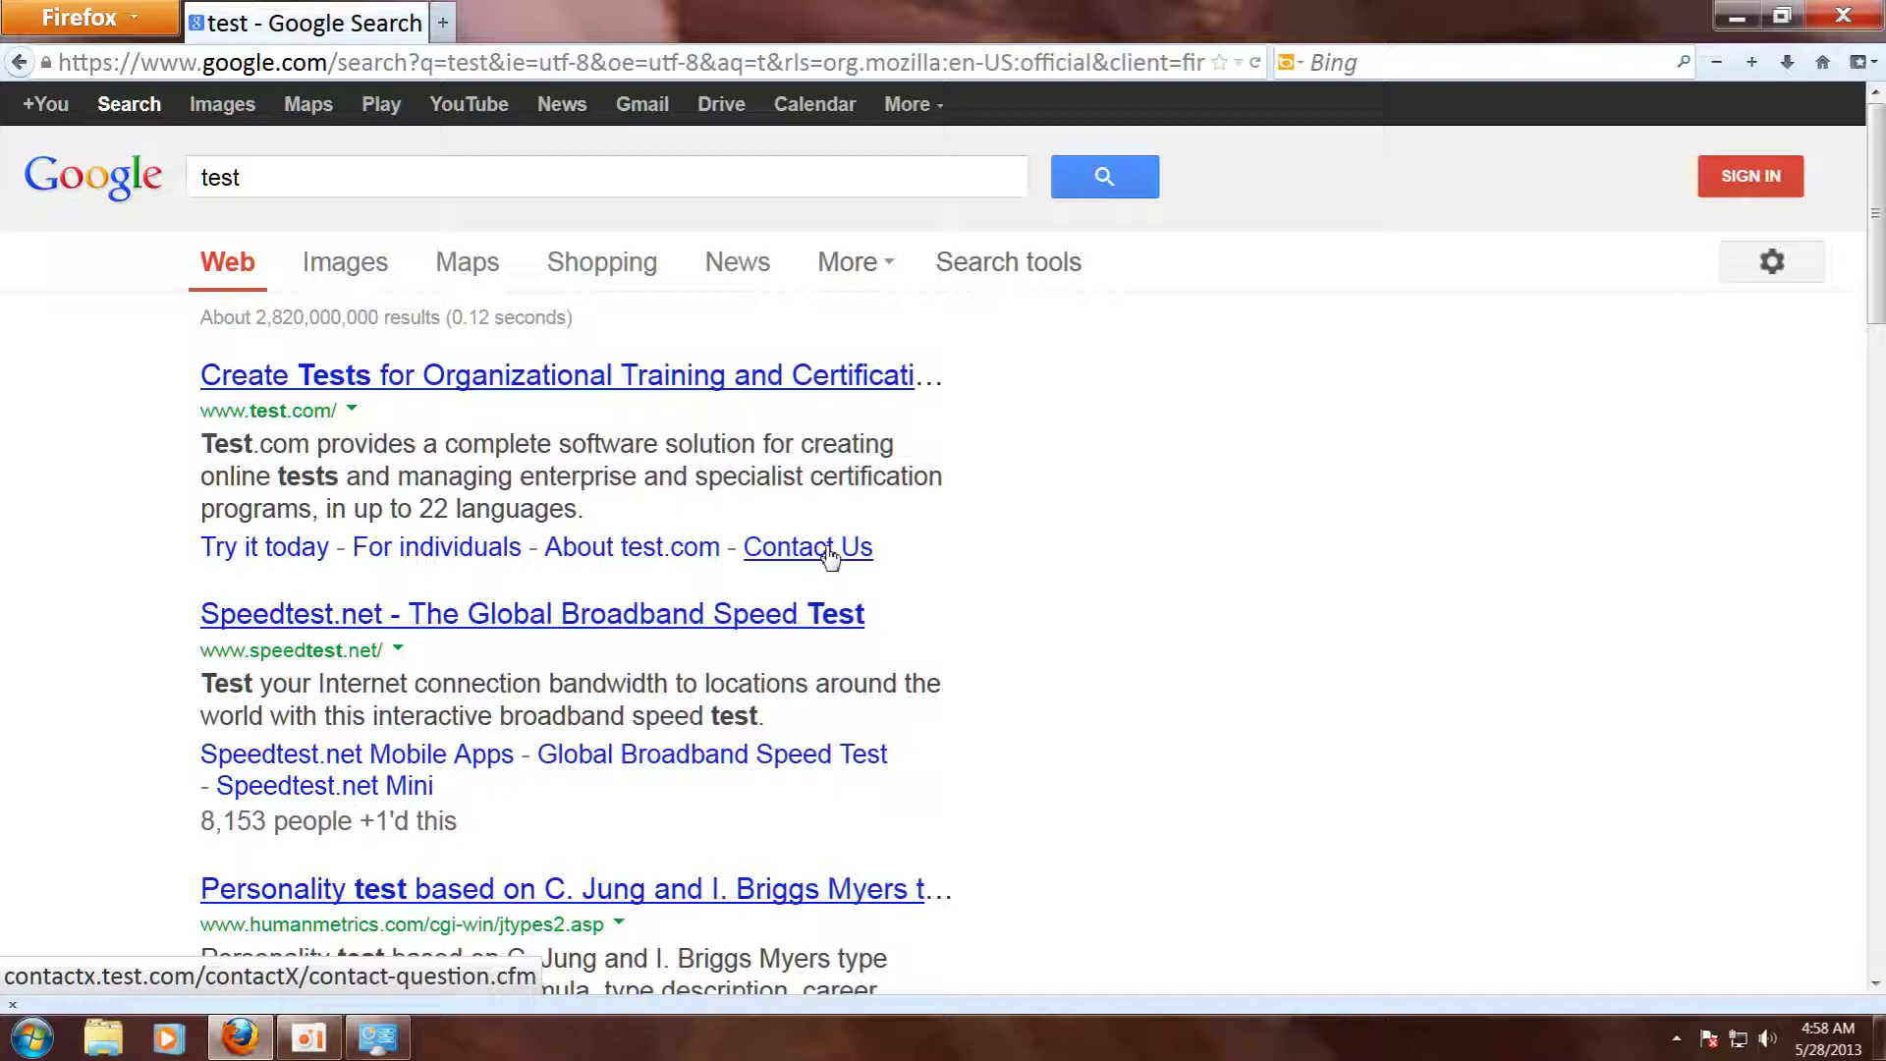
key(ctrl+minus)
key(ctrl+minus)
key(ctrl+minus)
key(ctrl+minus)
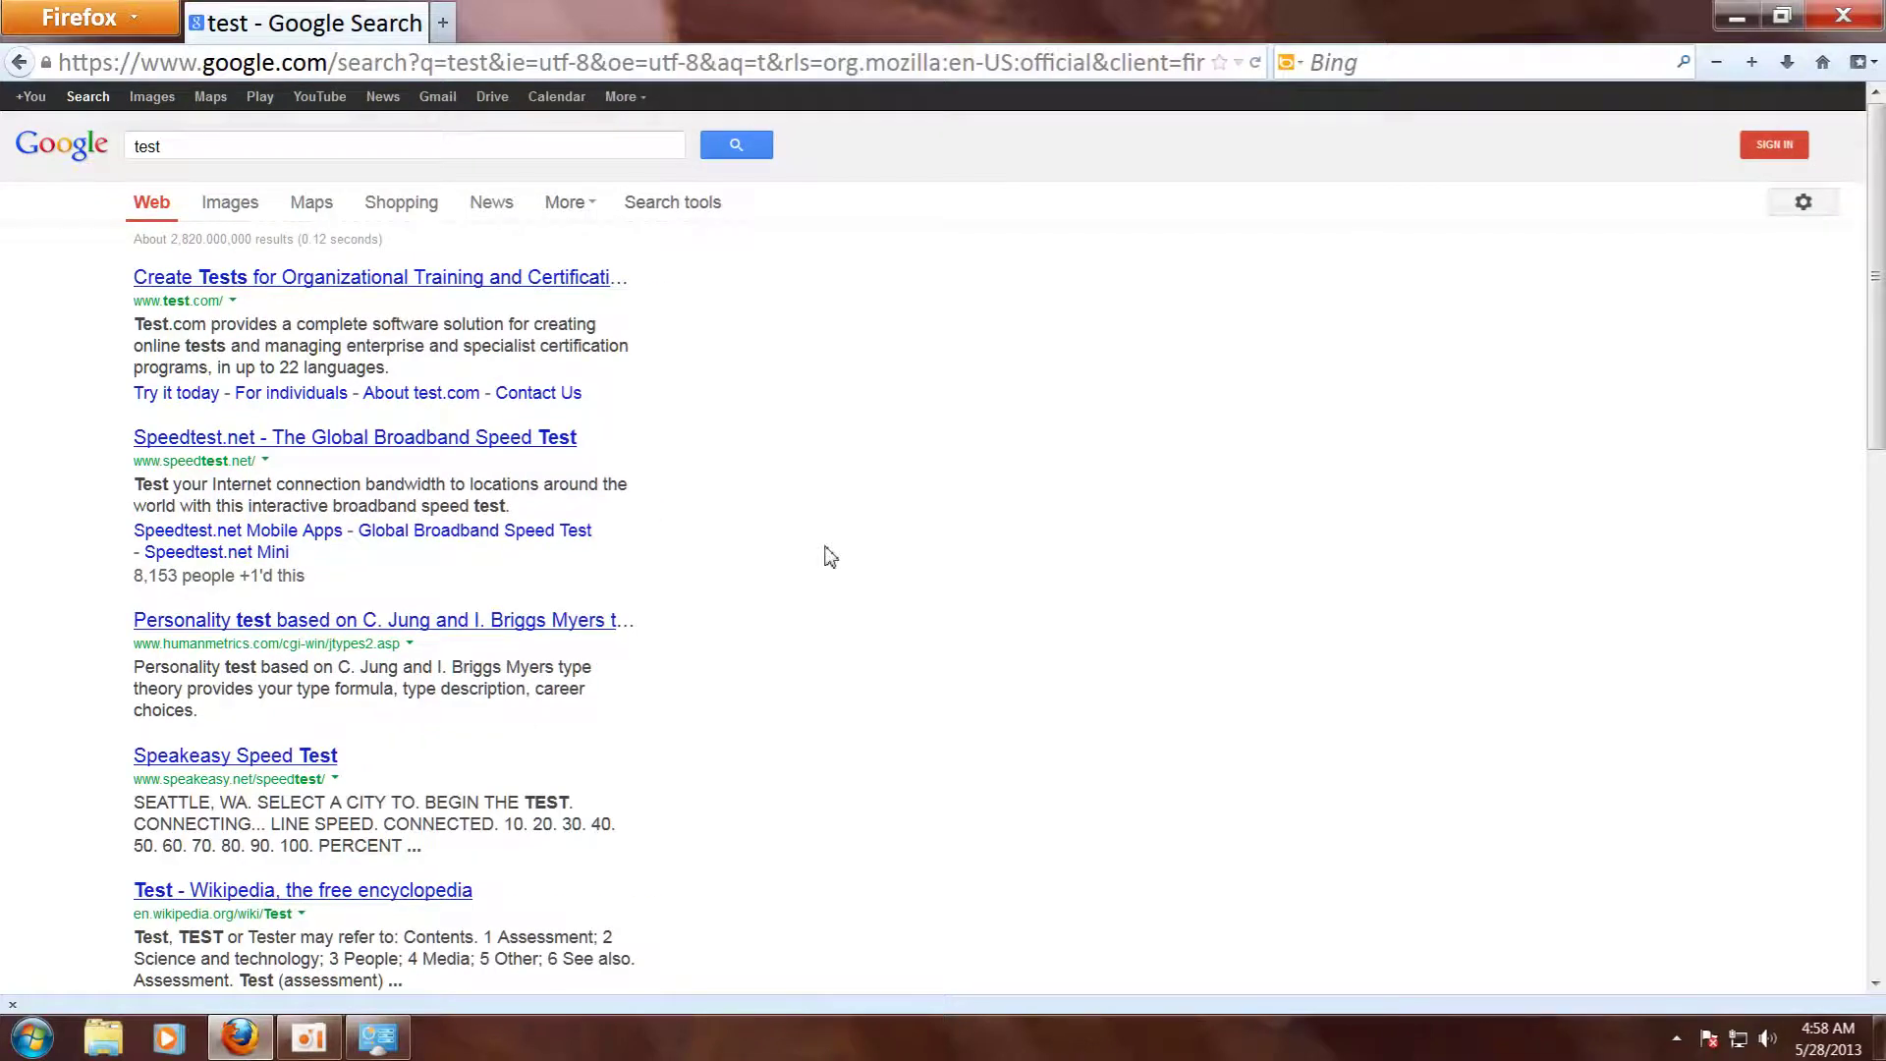
Open the bookmarked about:config page and accept the warranty warning to reach the preference list
click(51, 19)
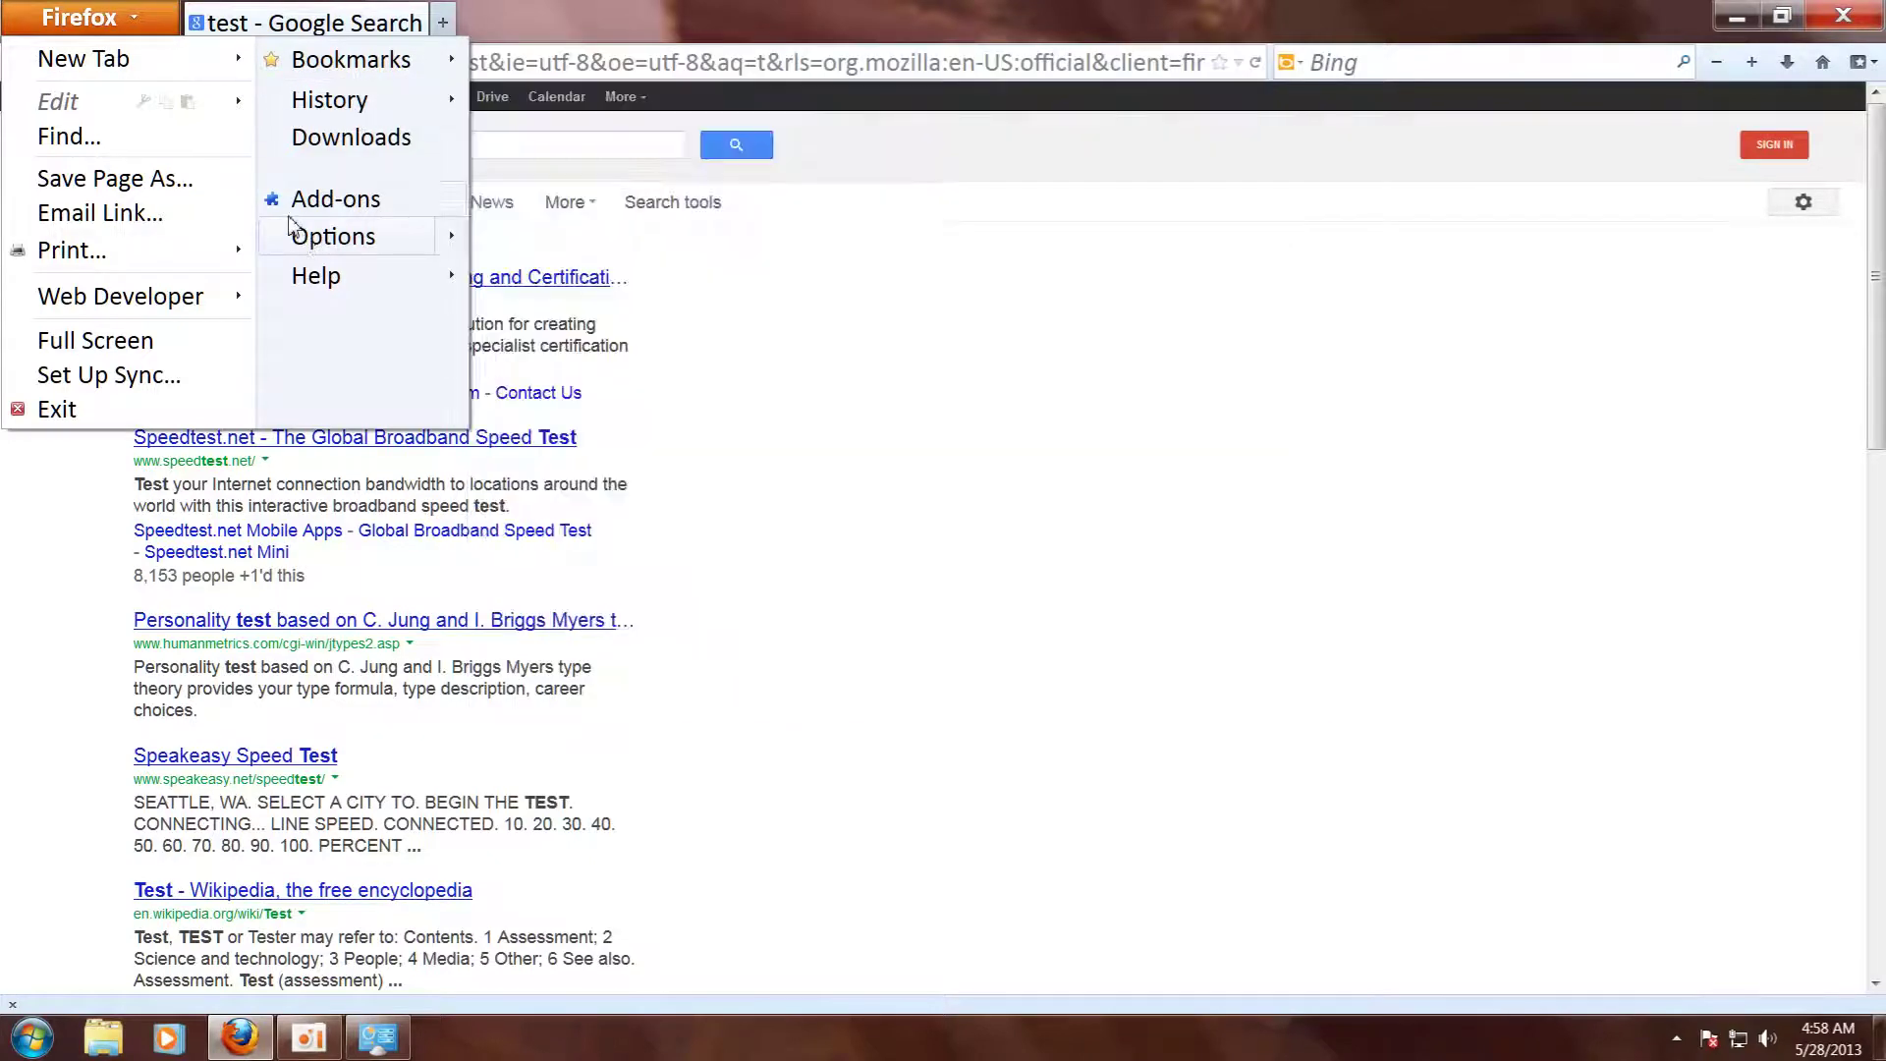
mouse_move(225, 269)
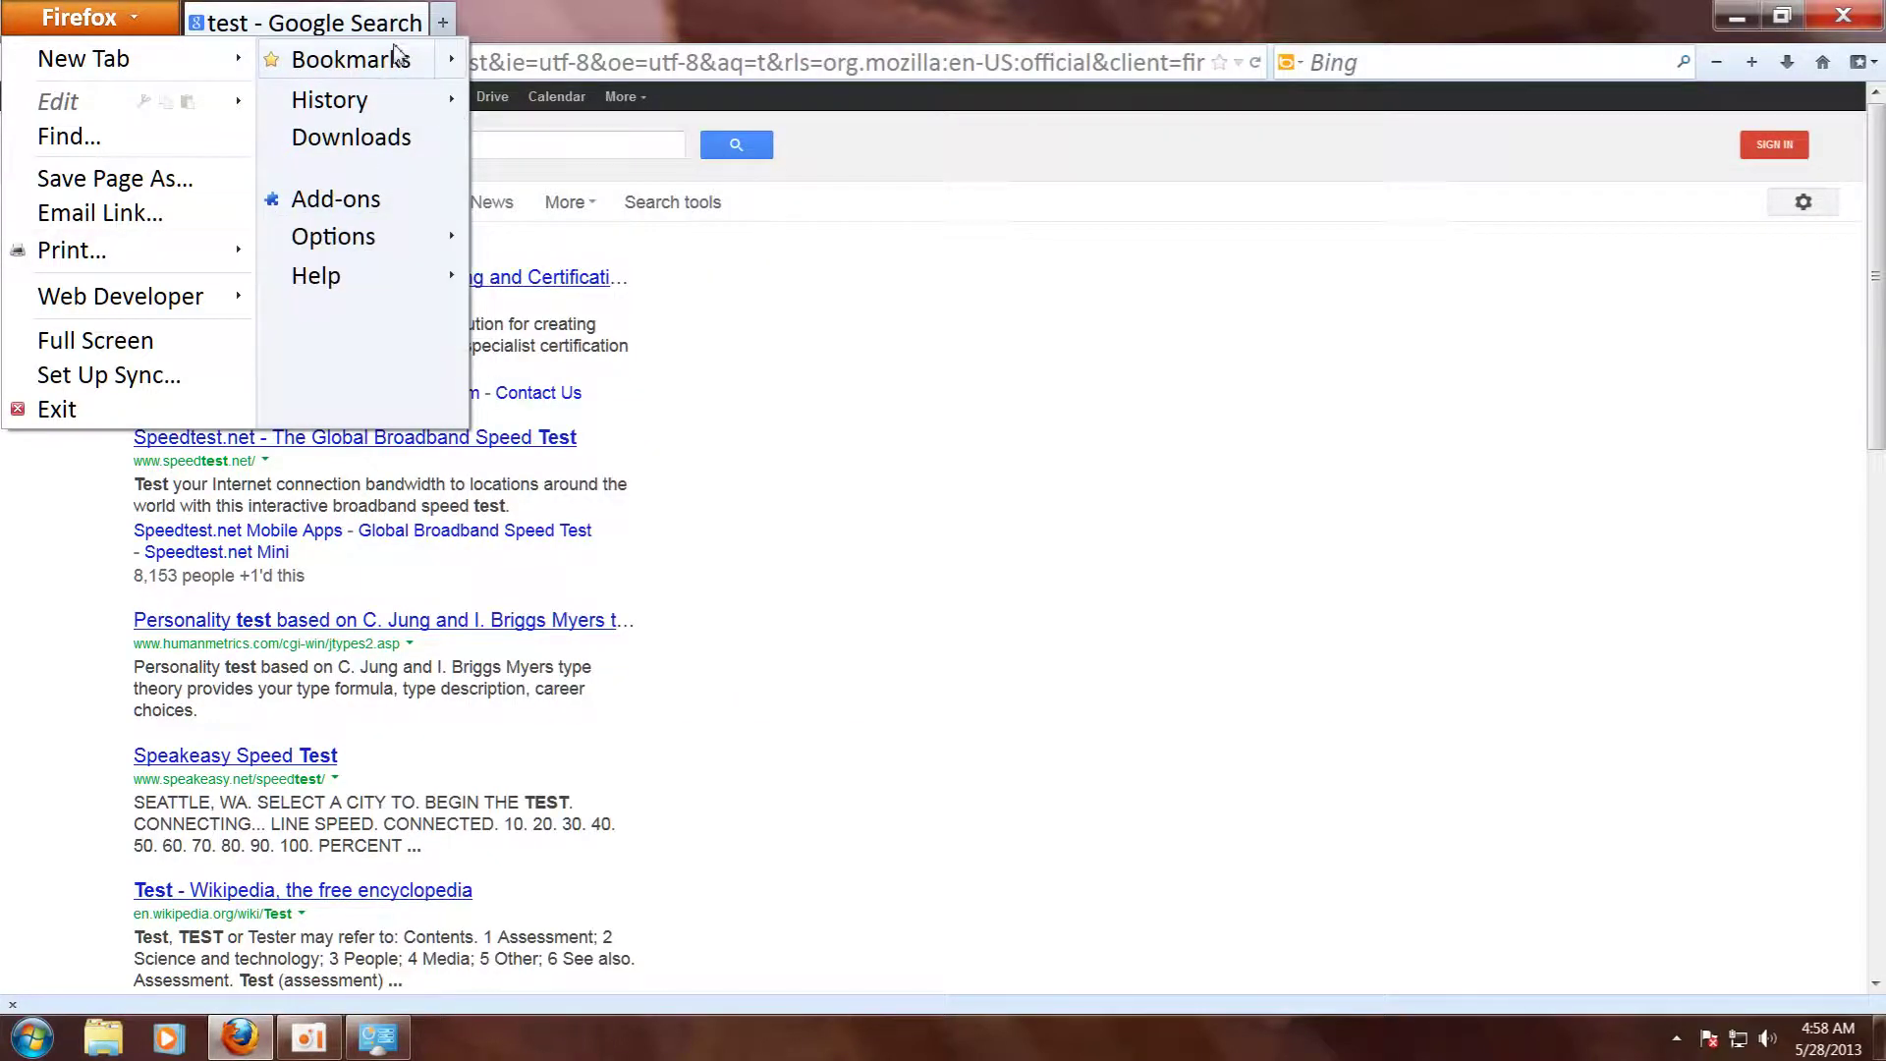
mouse_move(413, 61)
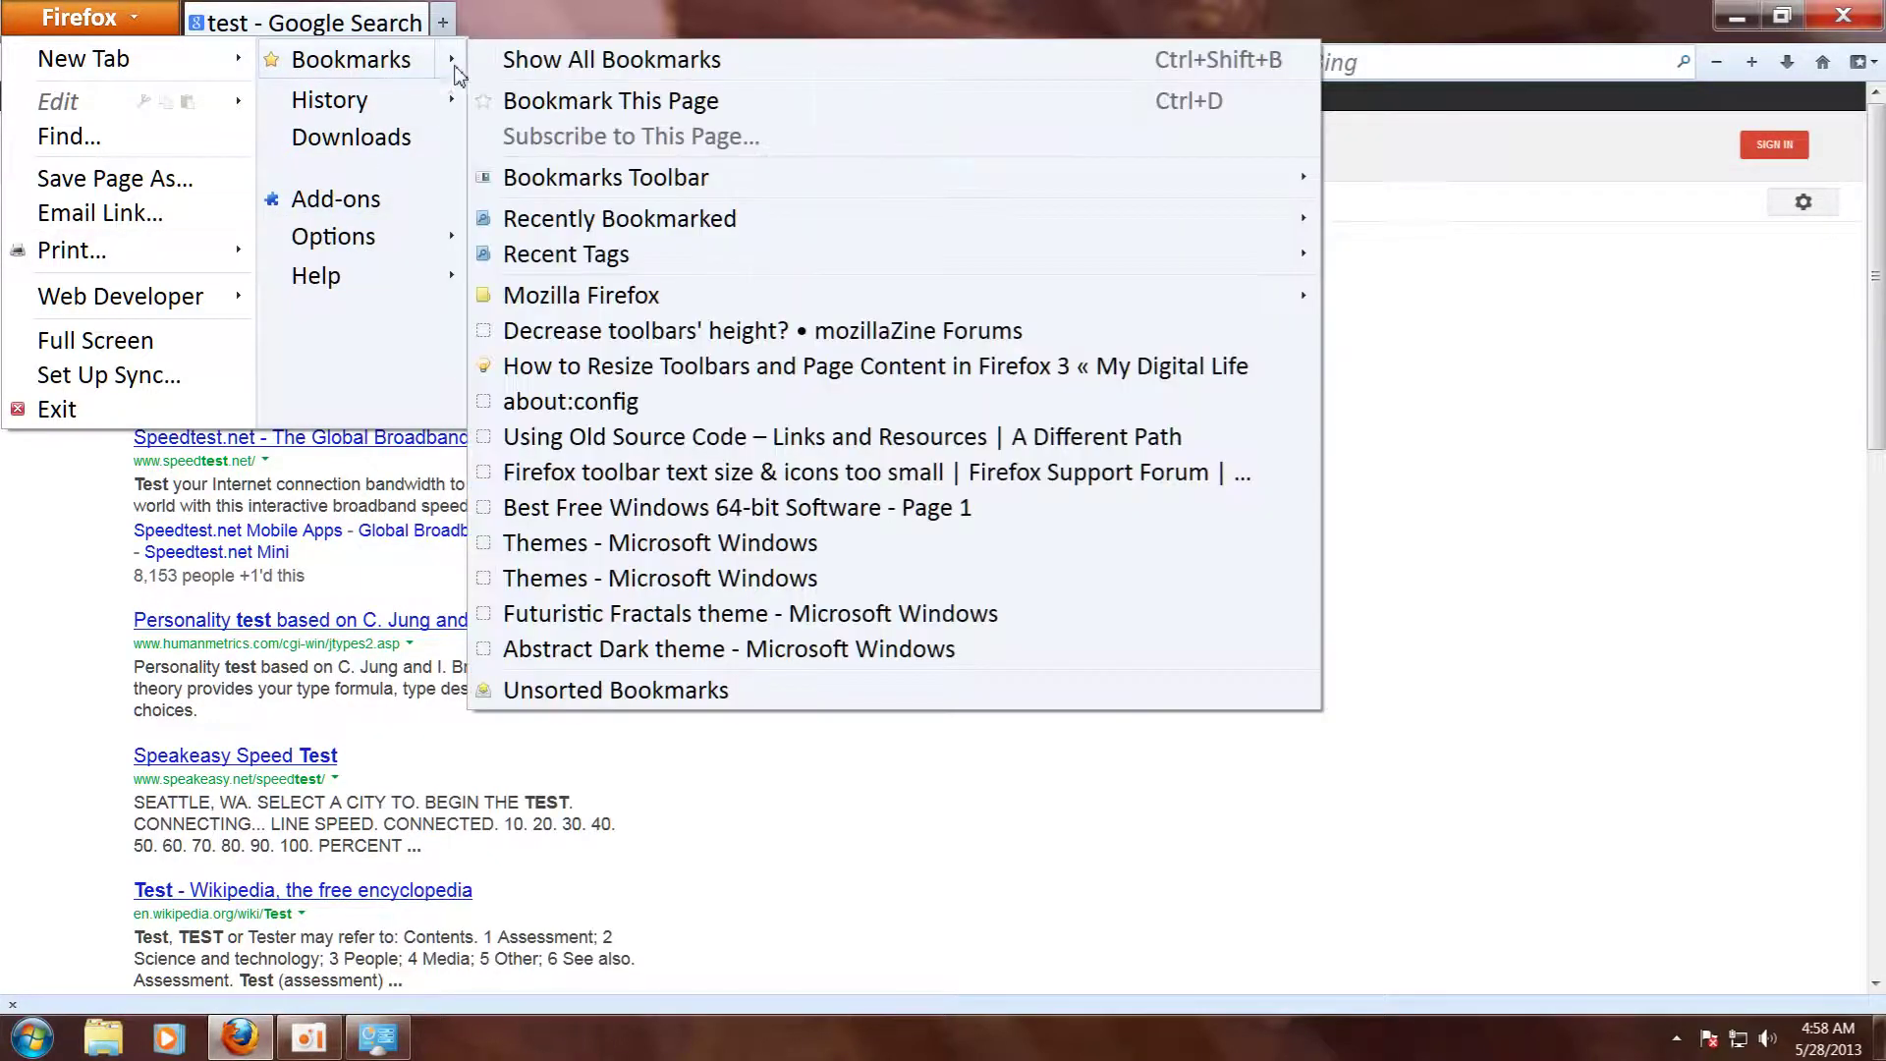
click(625, 413)
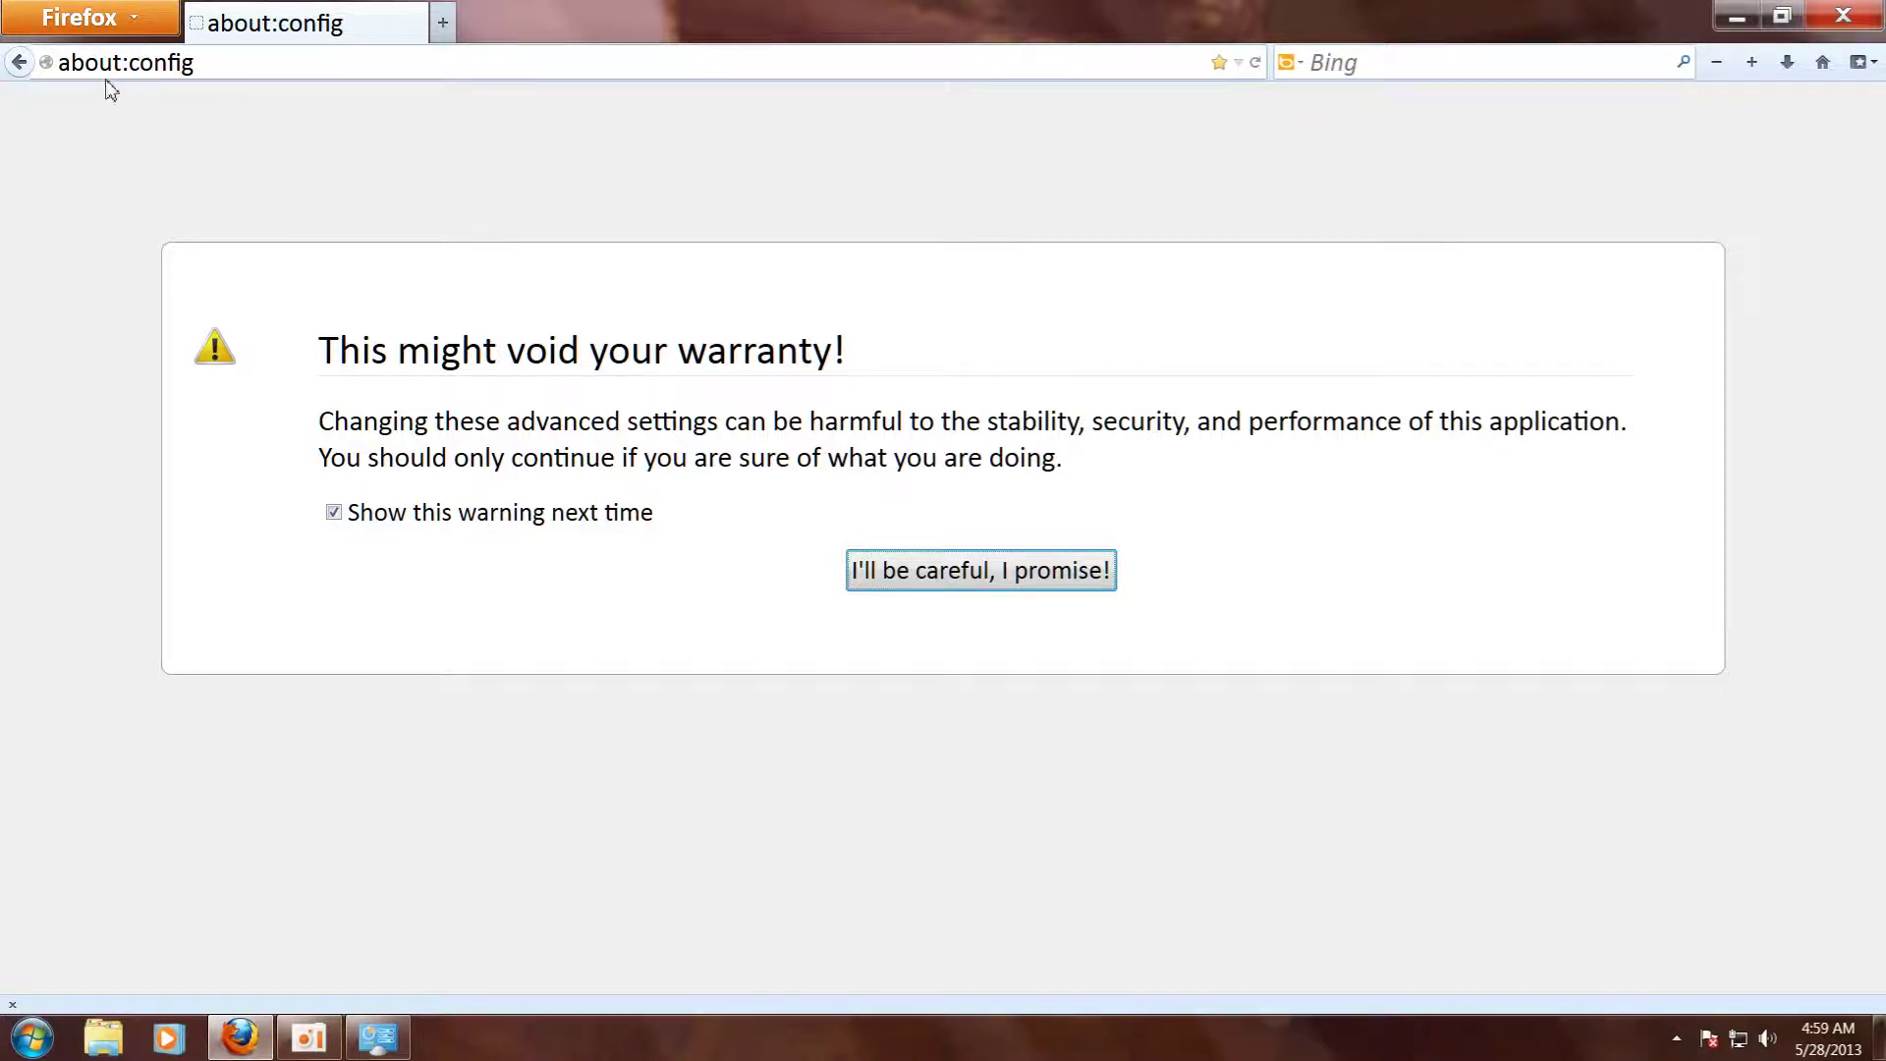
click(987, 577)
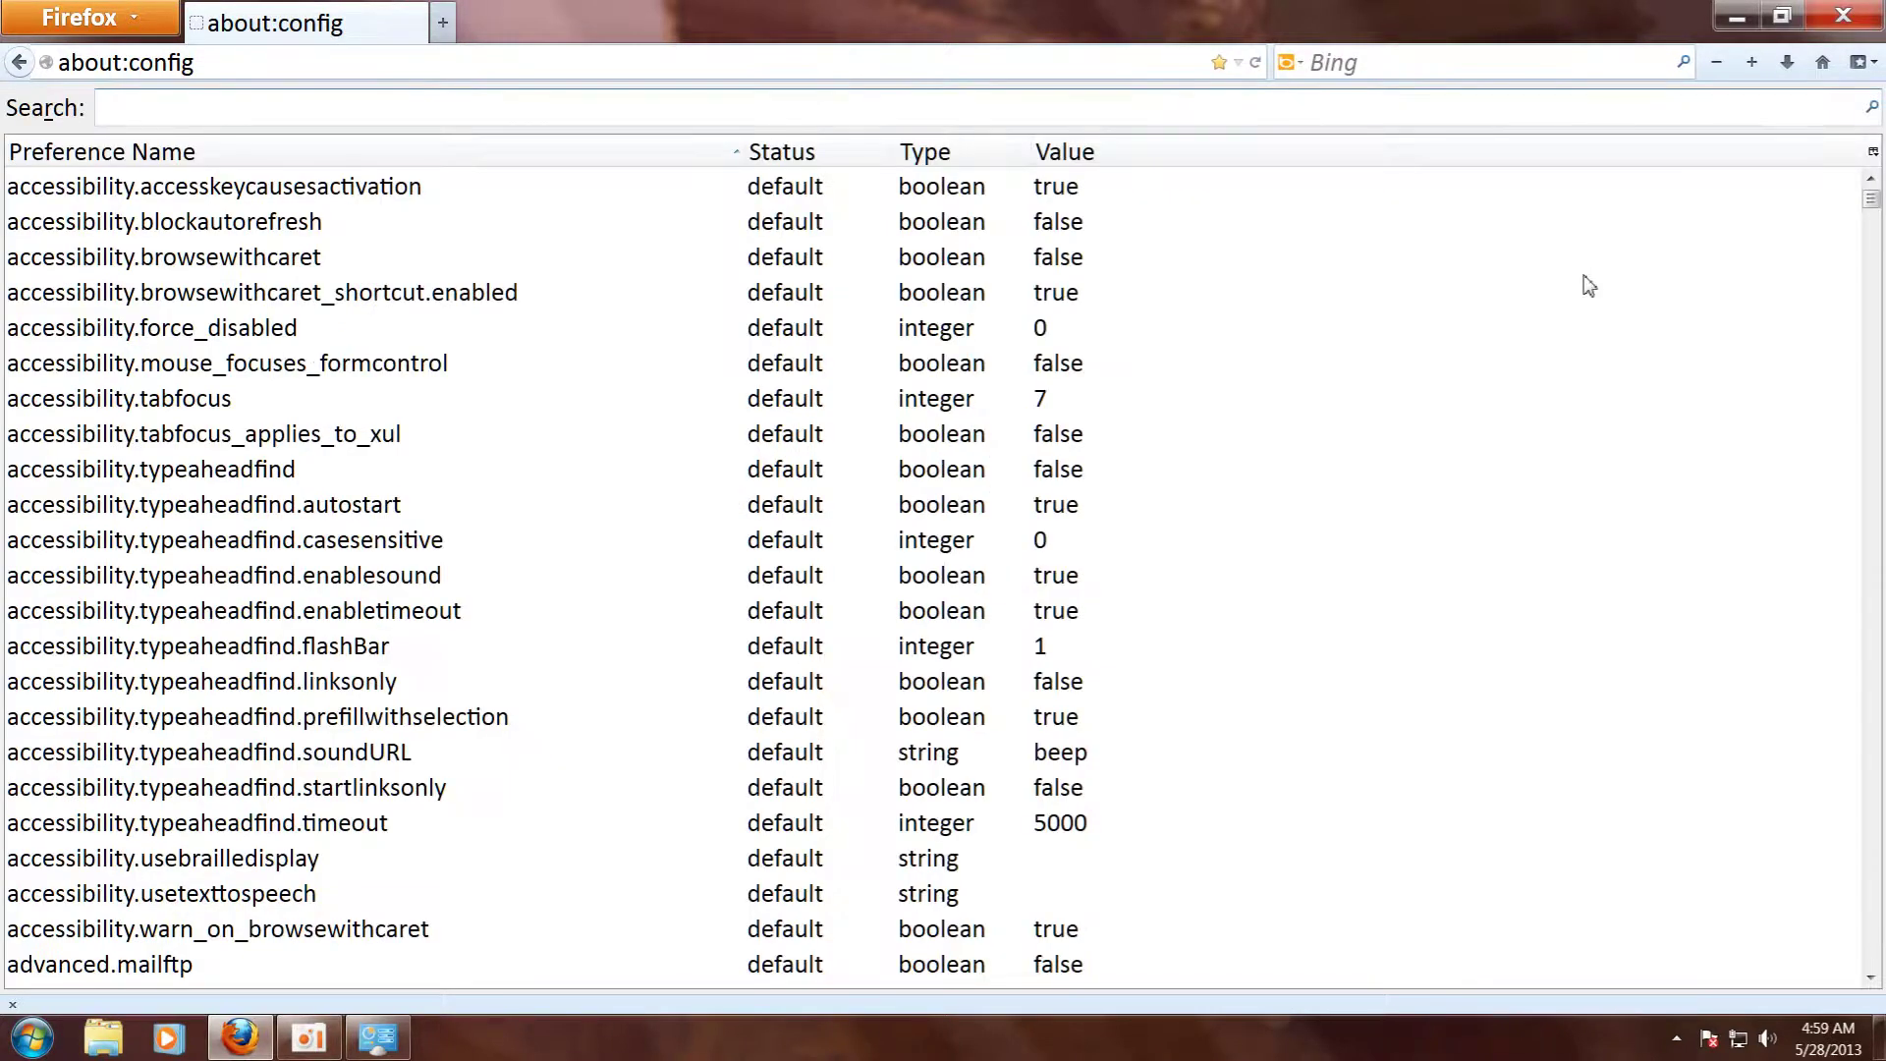
Find the layout.css.devPixelsPerPx preference and set its value to 1.2
drag(1871, 202, 1871, 664)
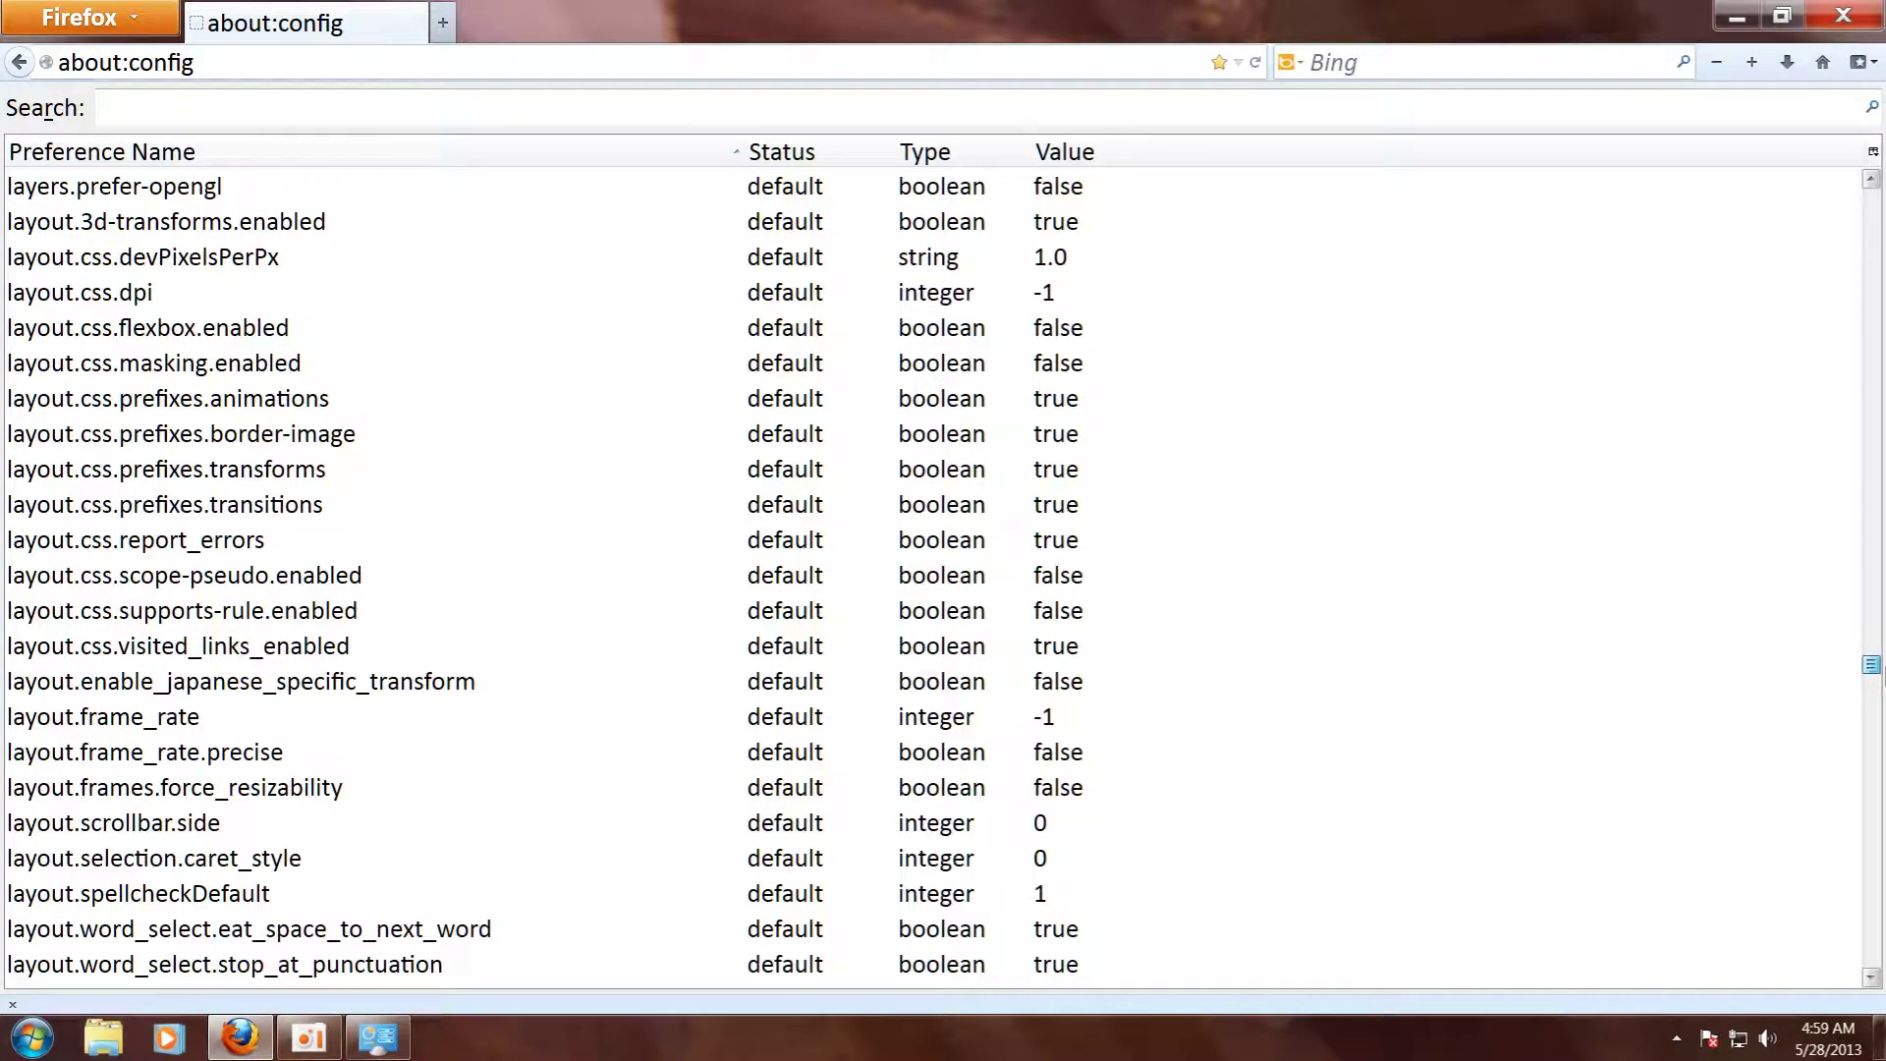
click(232, 261)
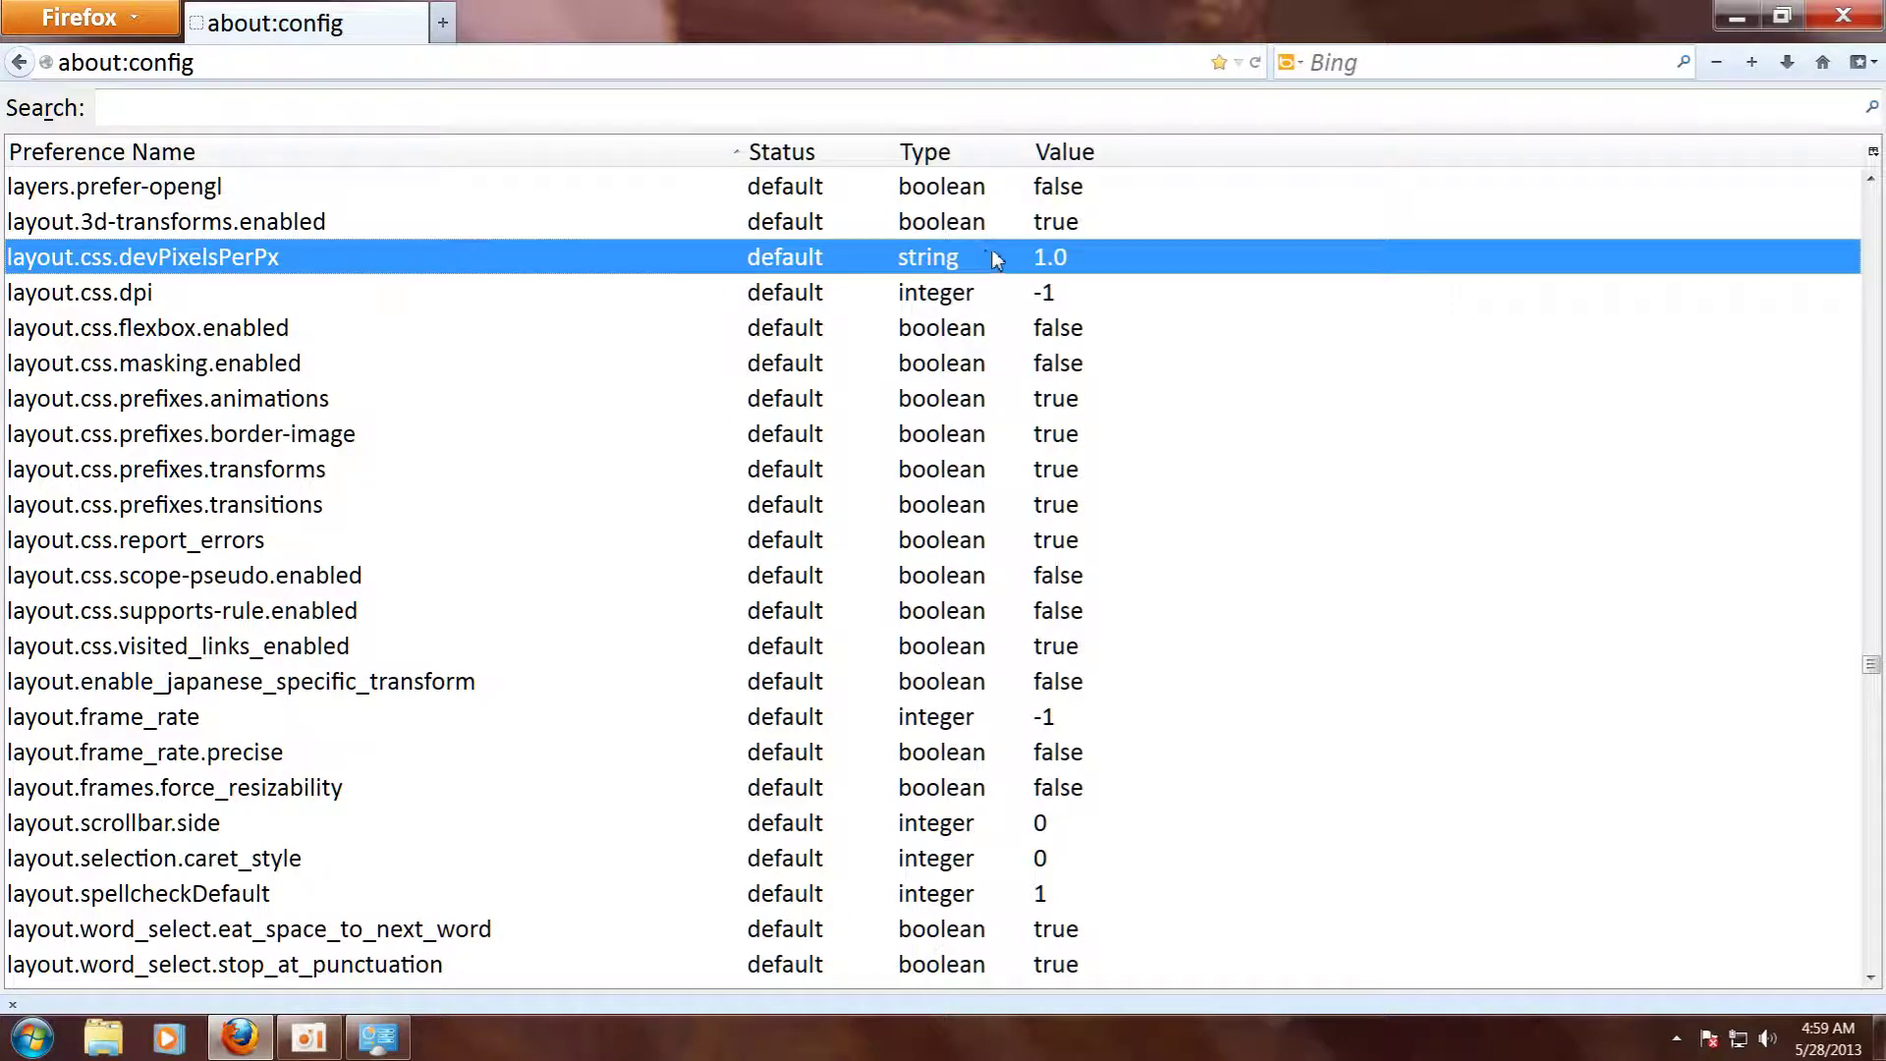
double_click(1067, 264)
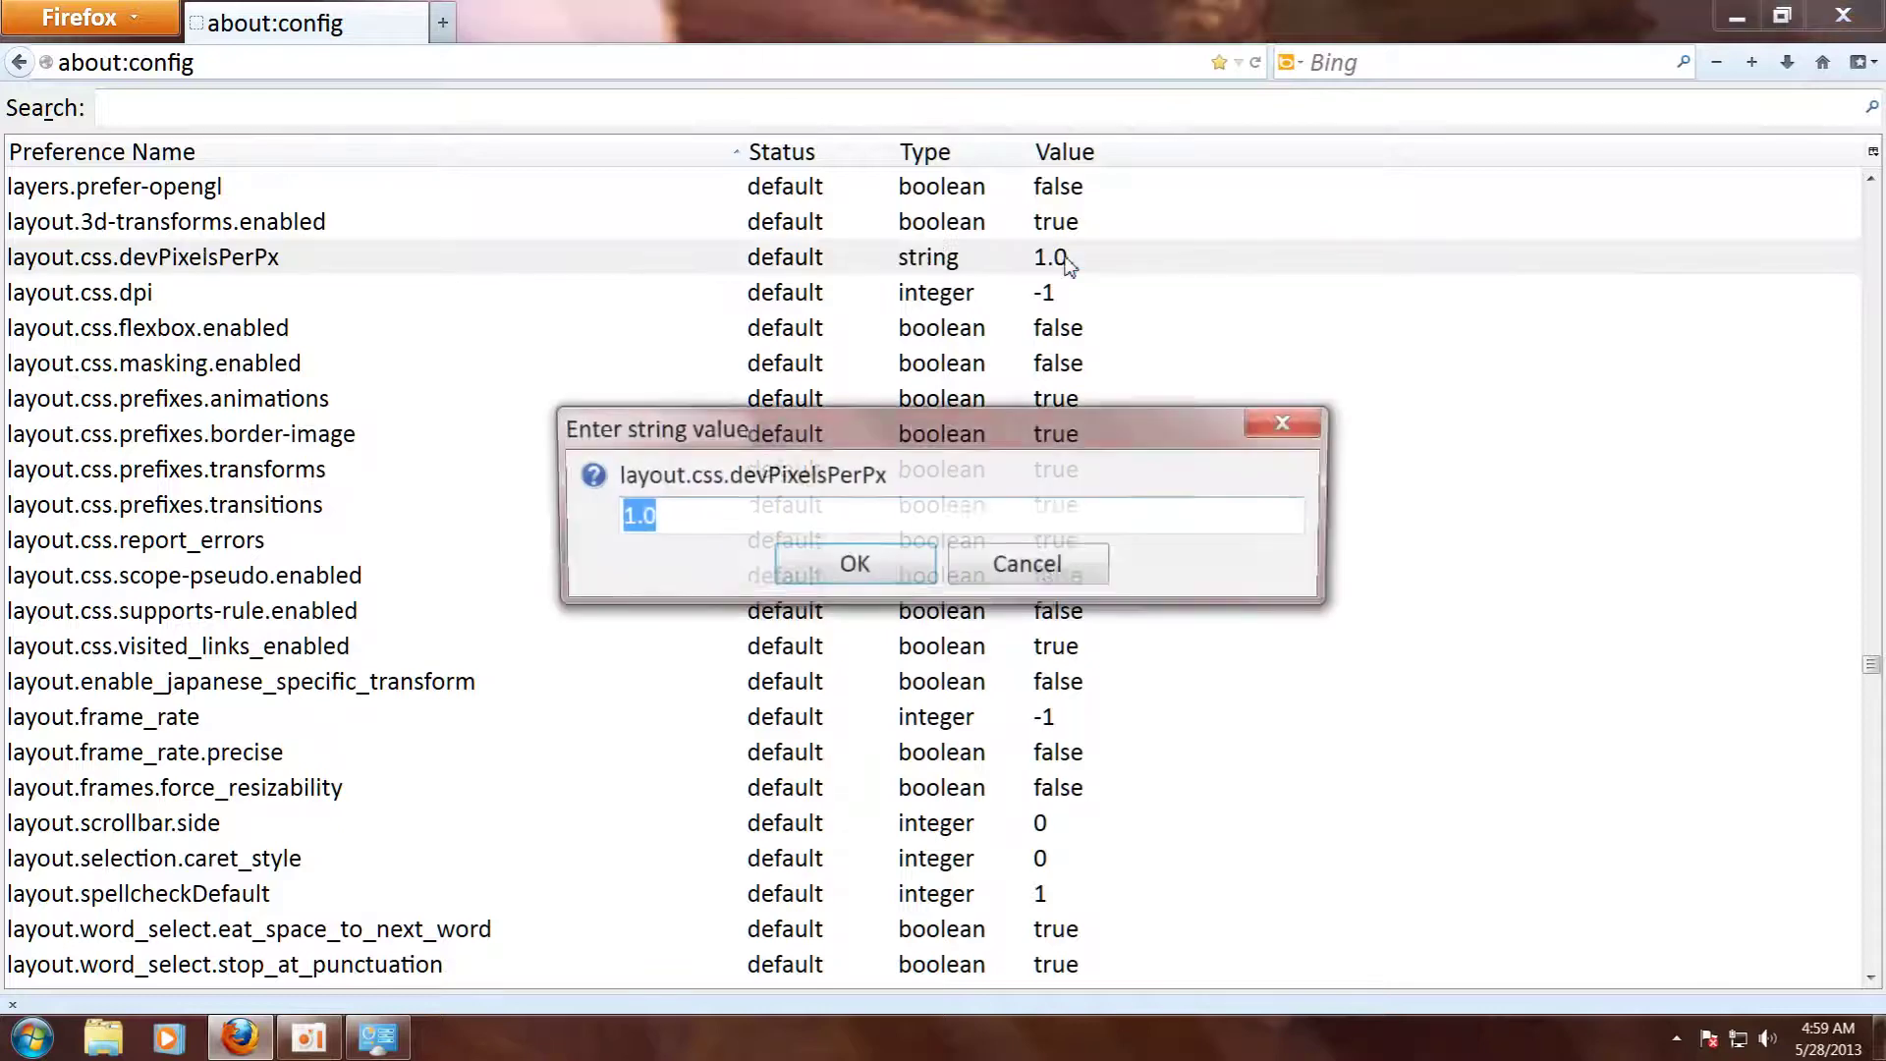
click(639, 514)
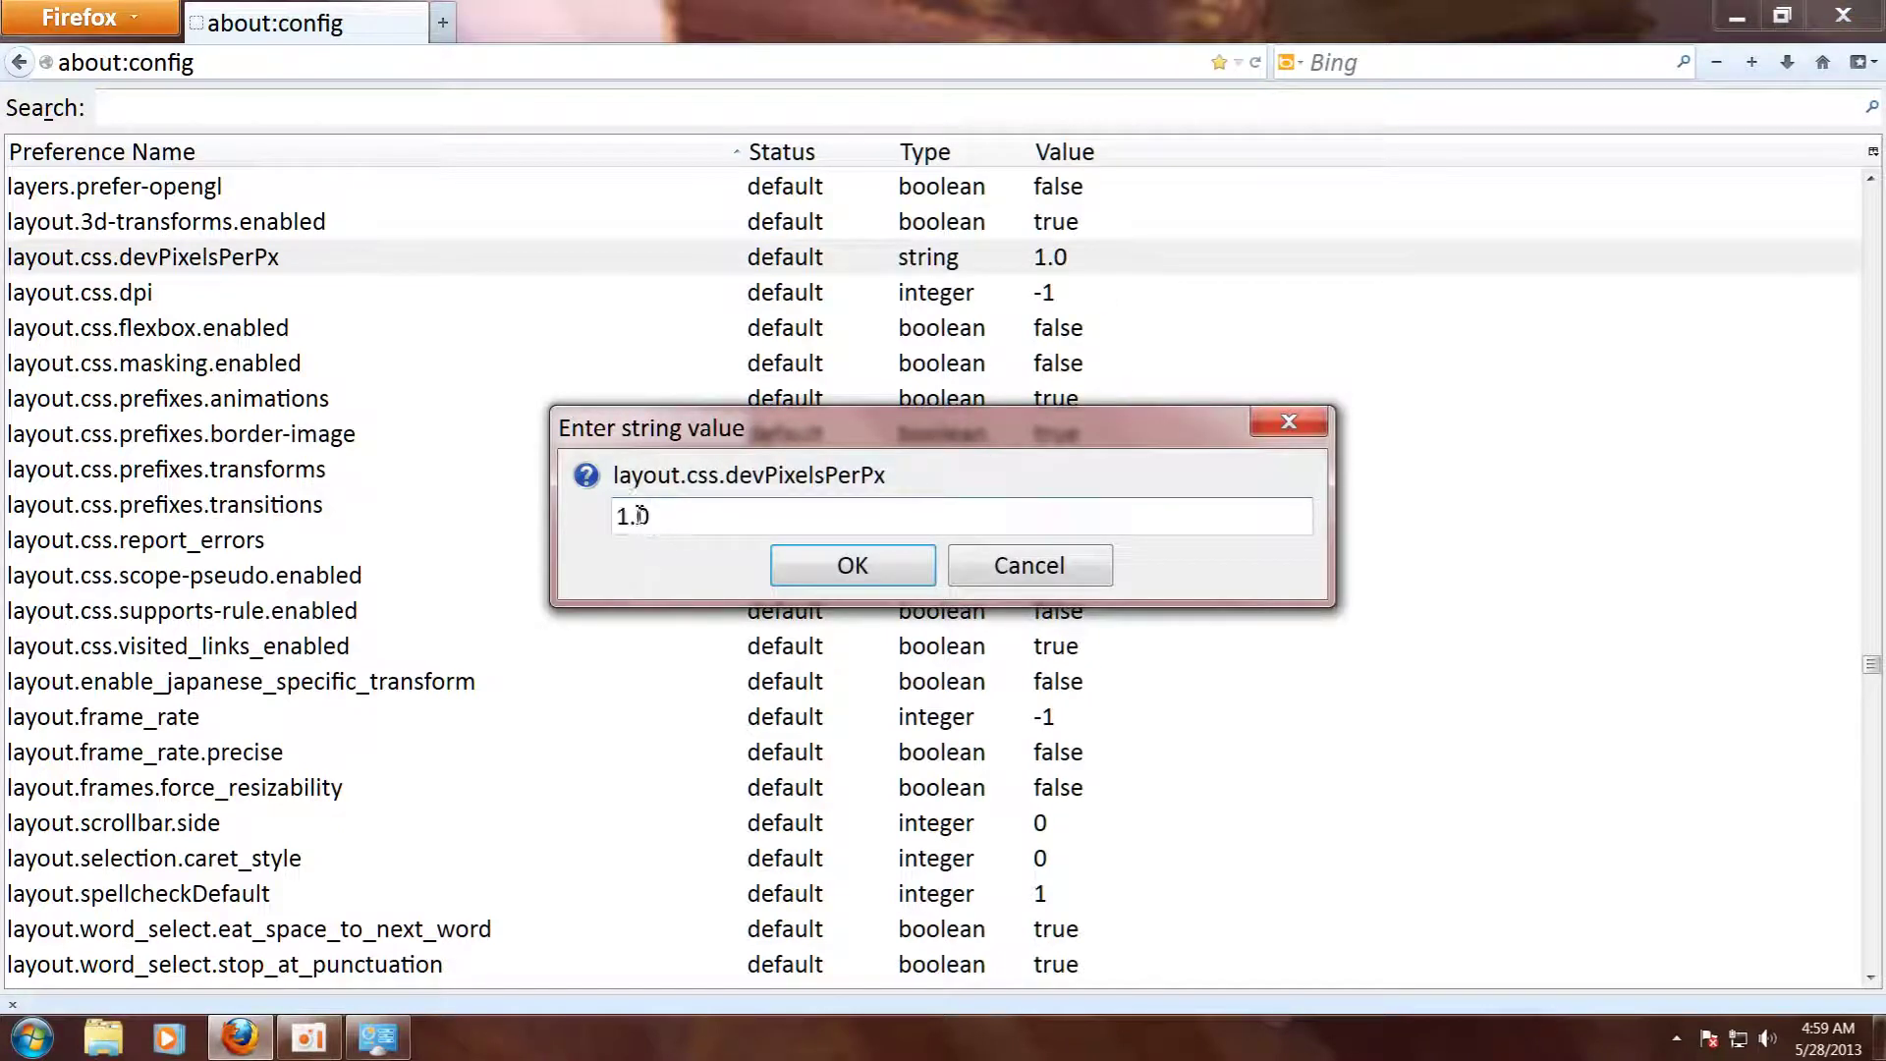
drag(639, 514, 768, 513)
text(2)
click(823, 573)
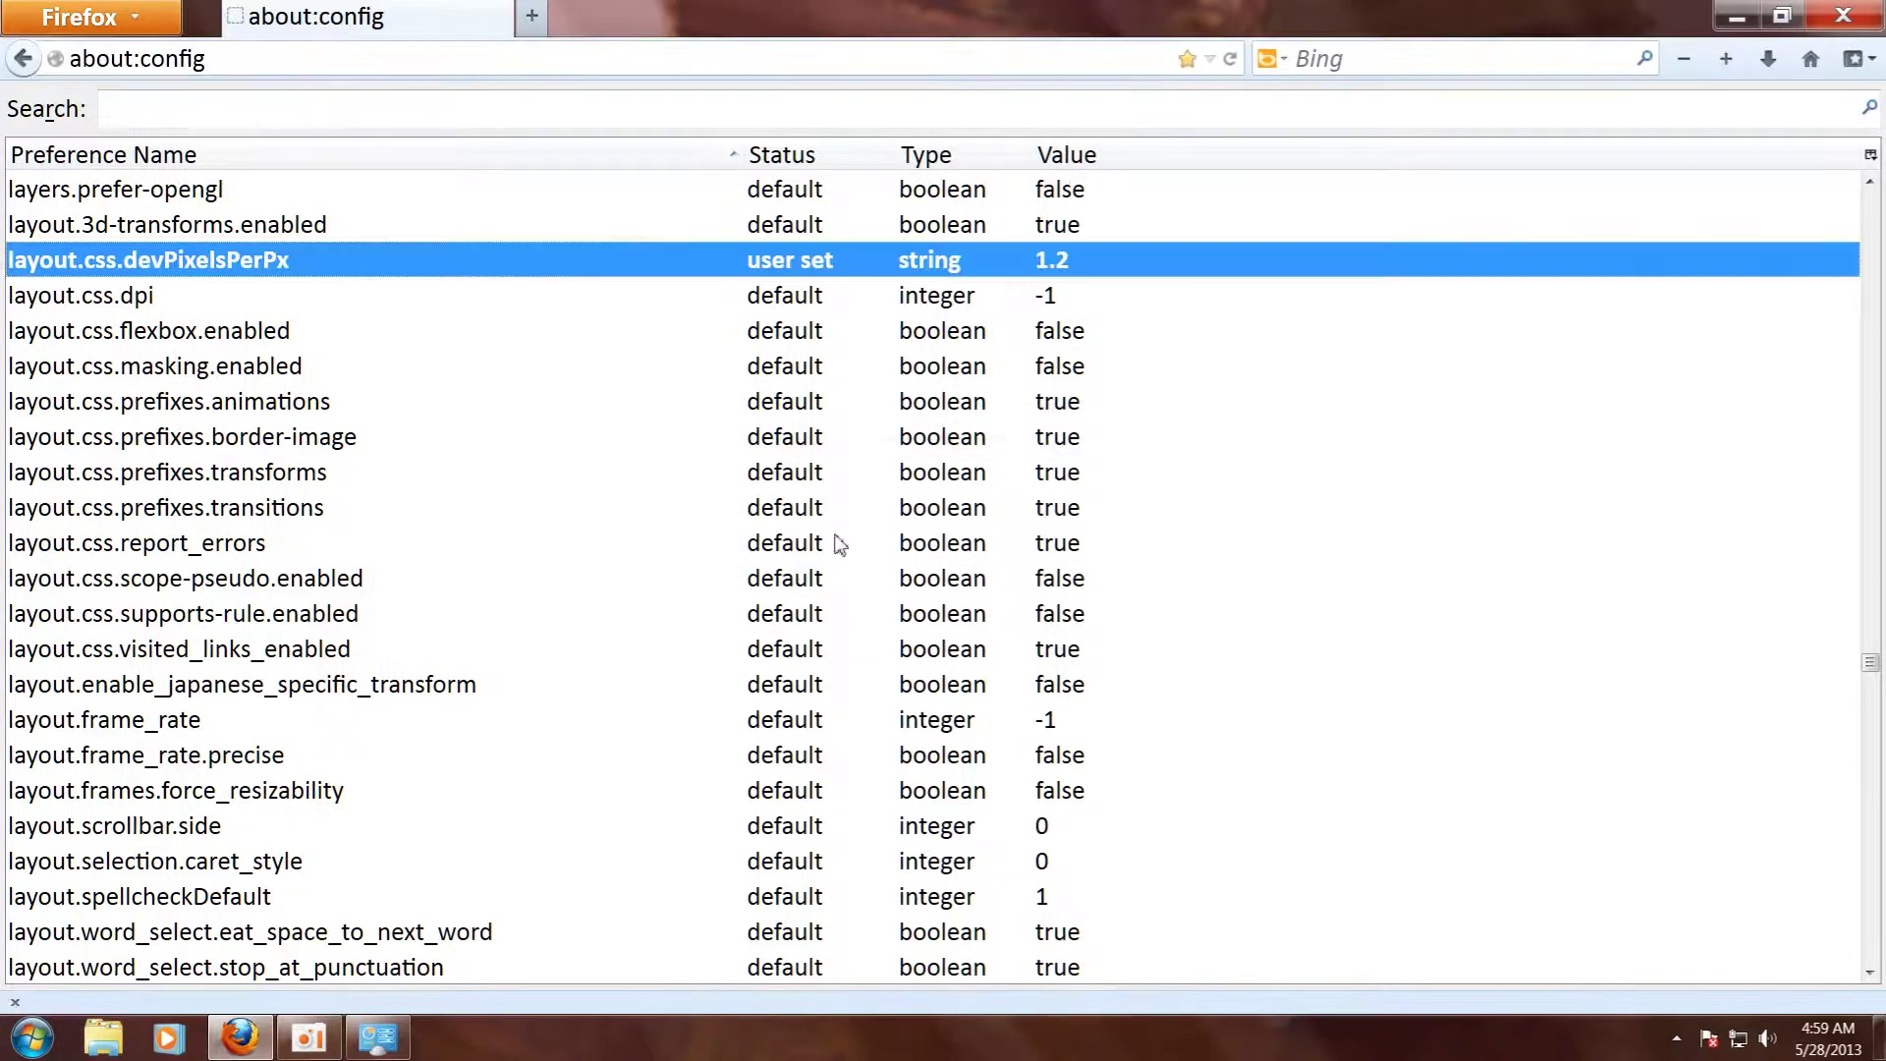
Restart Firefox and search Google for "test" from its start page to examine the scaled interface and page text
click(1869, 20)
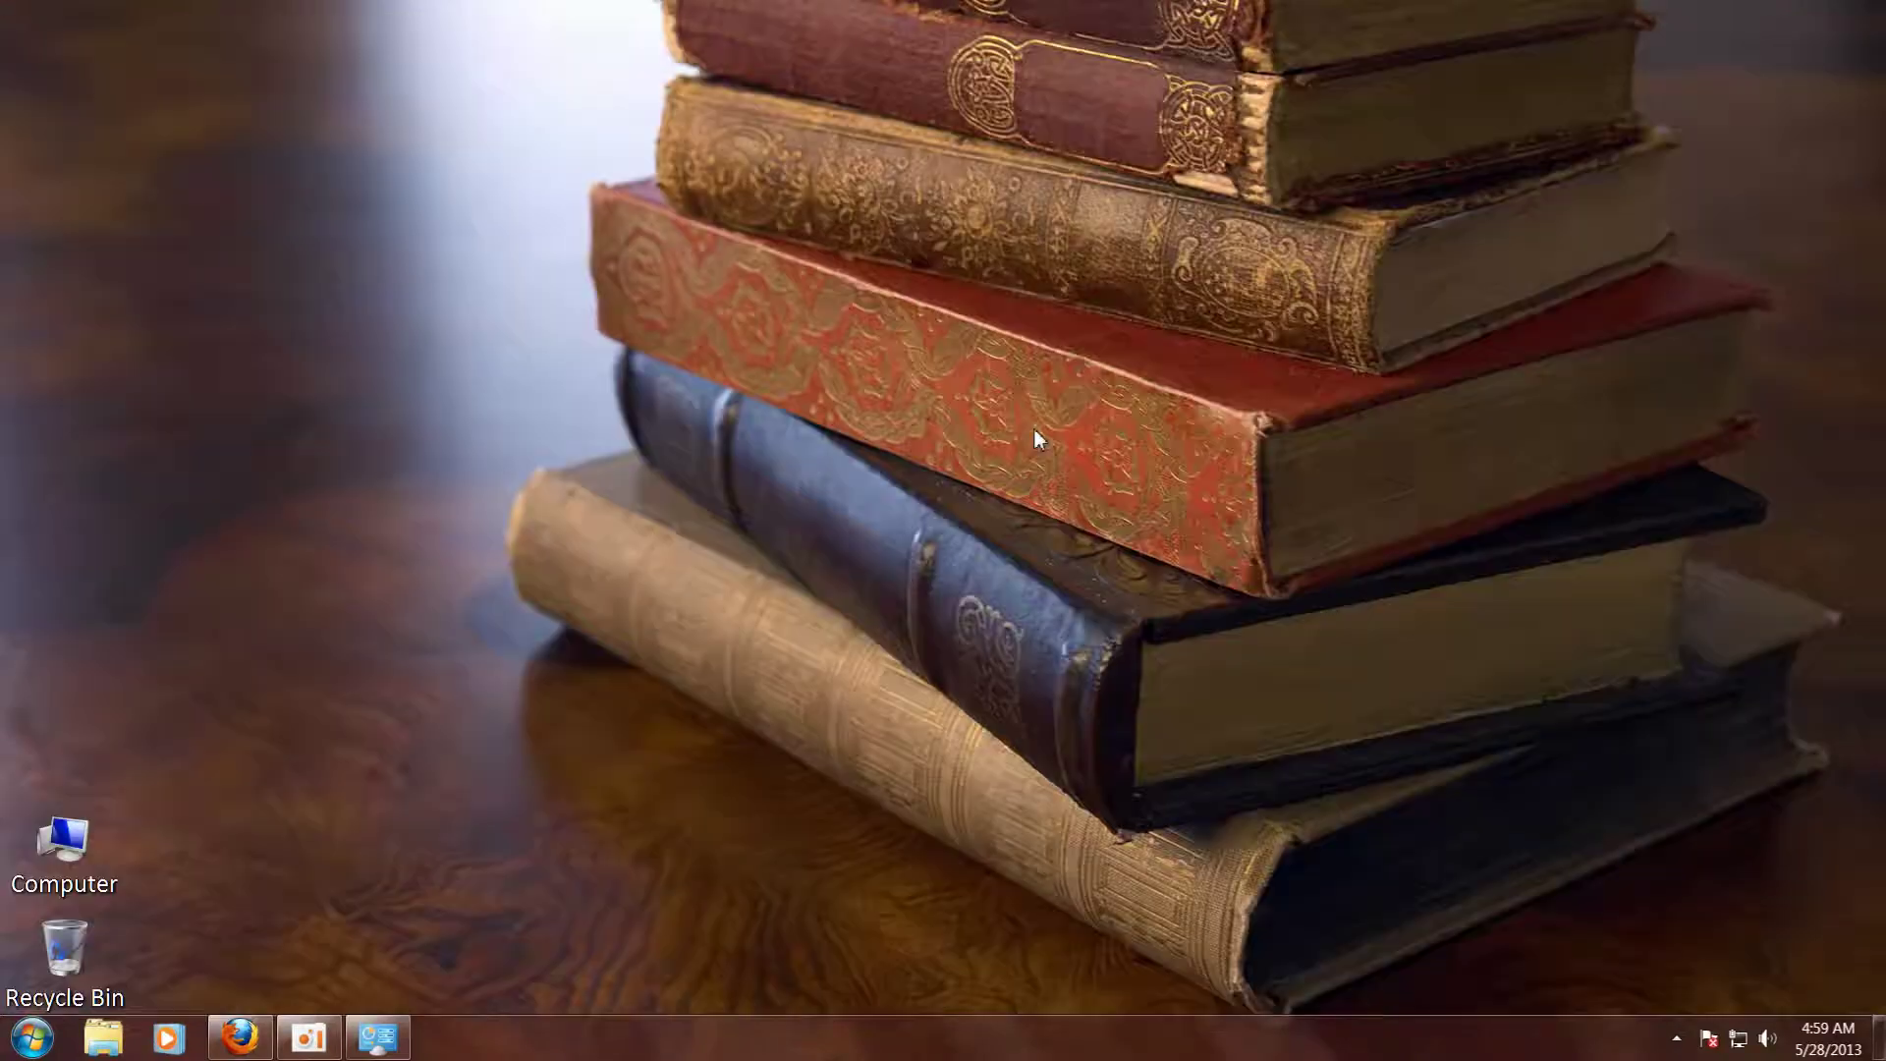
click(236, 1039)
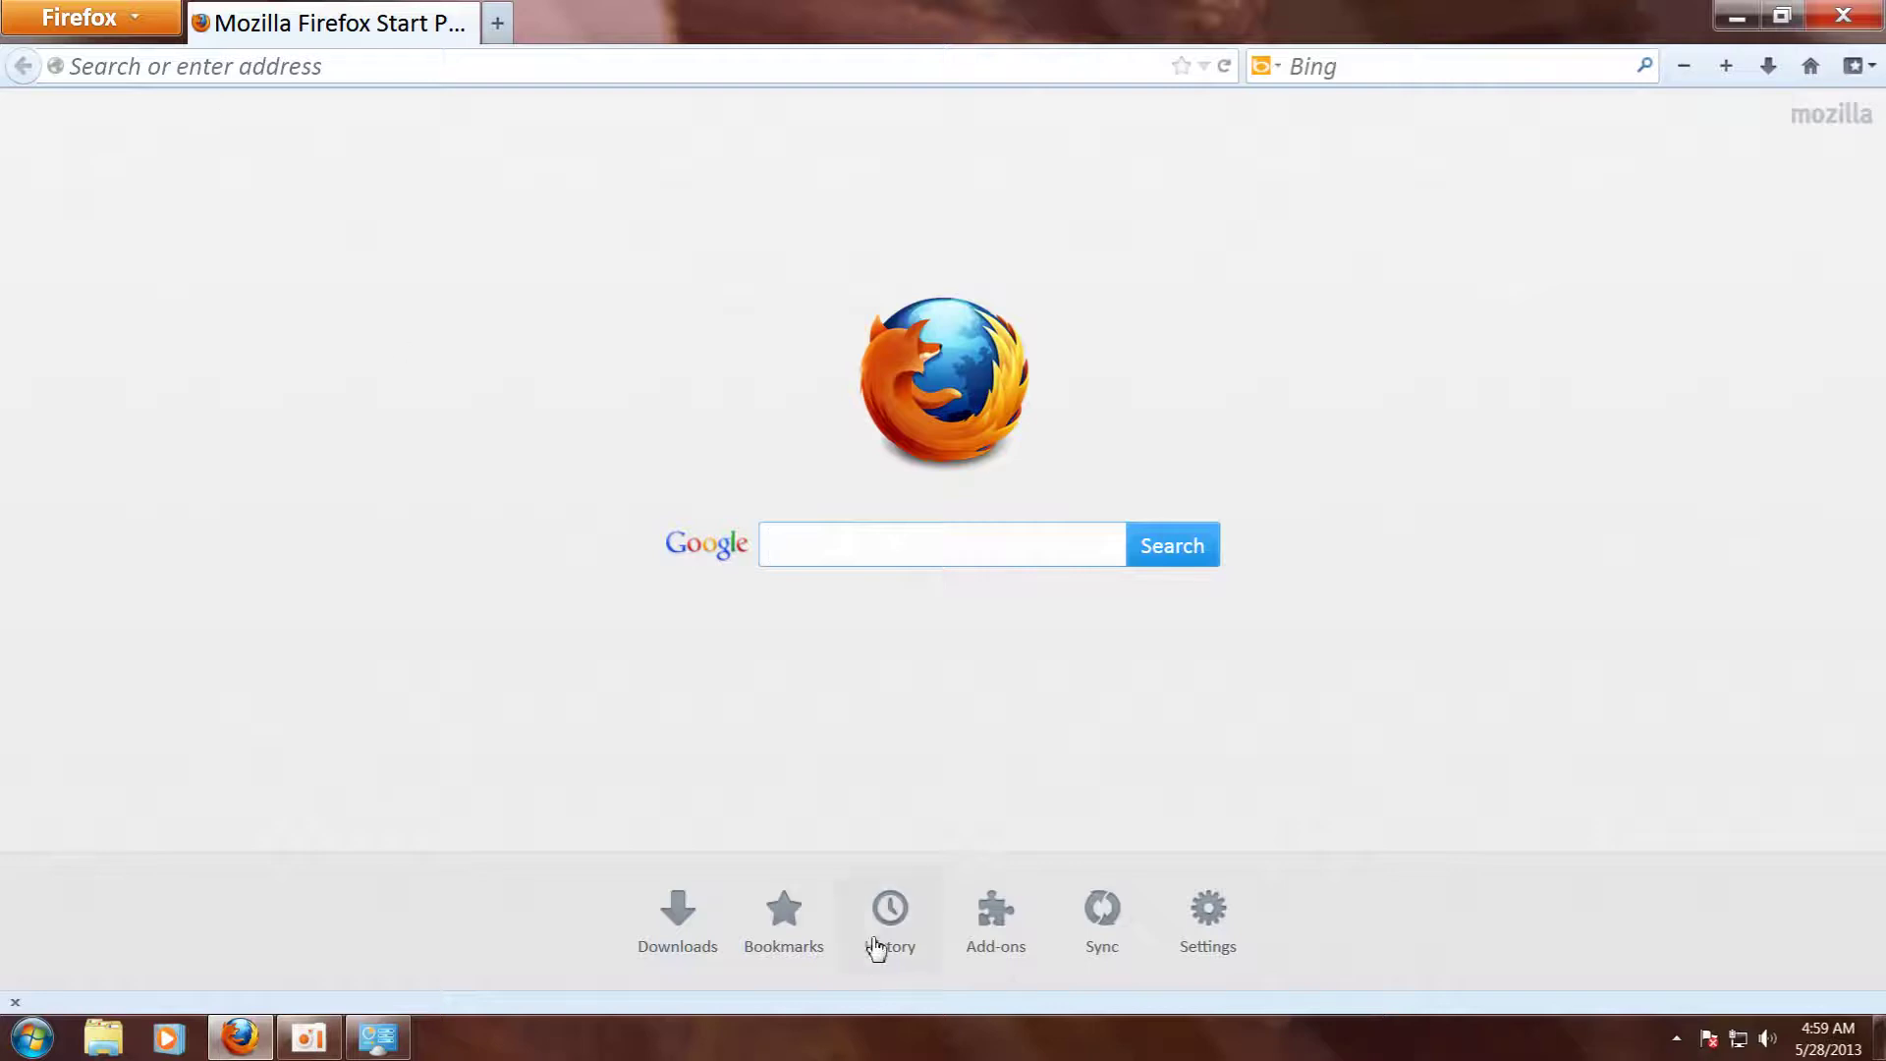
click(840, 547)
text(test)
key(Return)
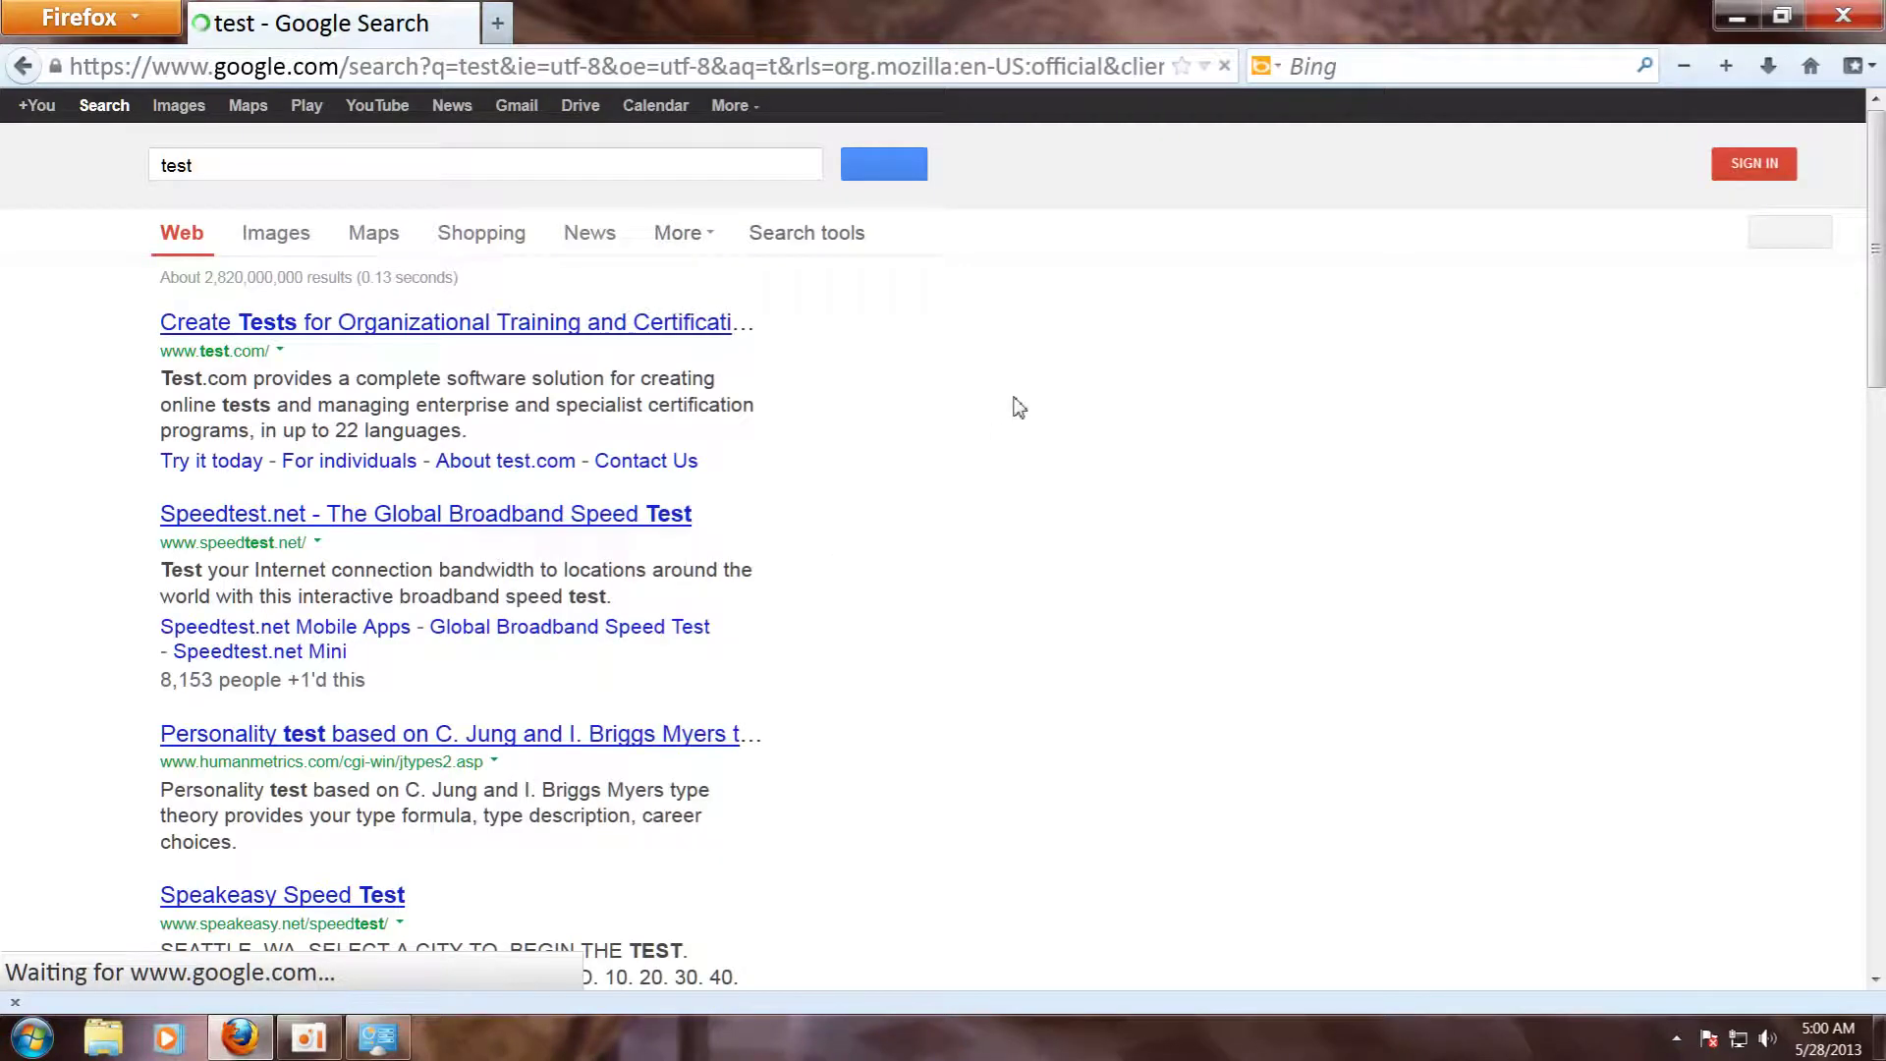
Reopen the bookmarked about:config page and accept the warranty warning
click(110, 22)
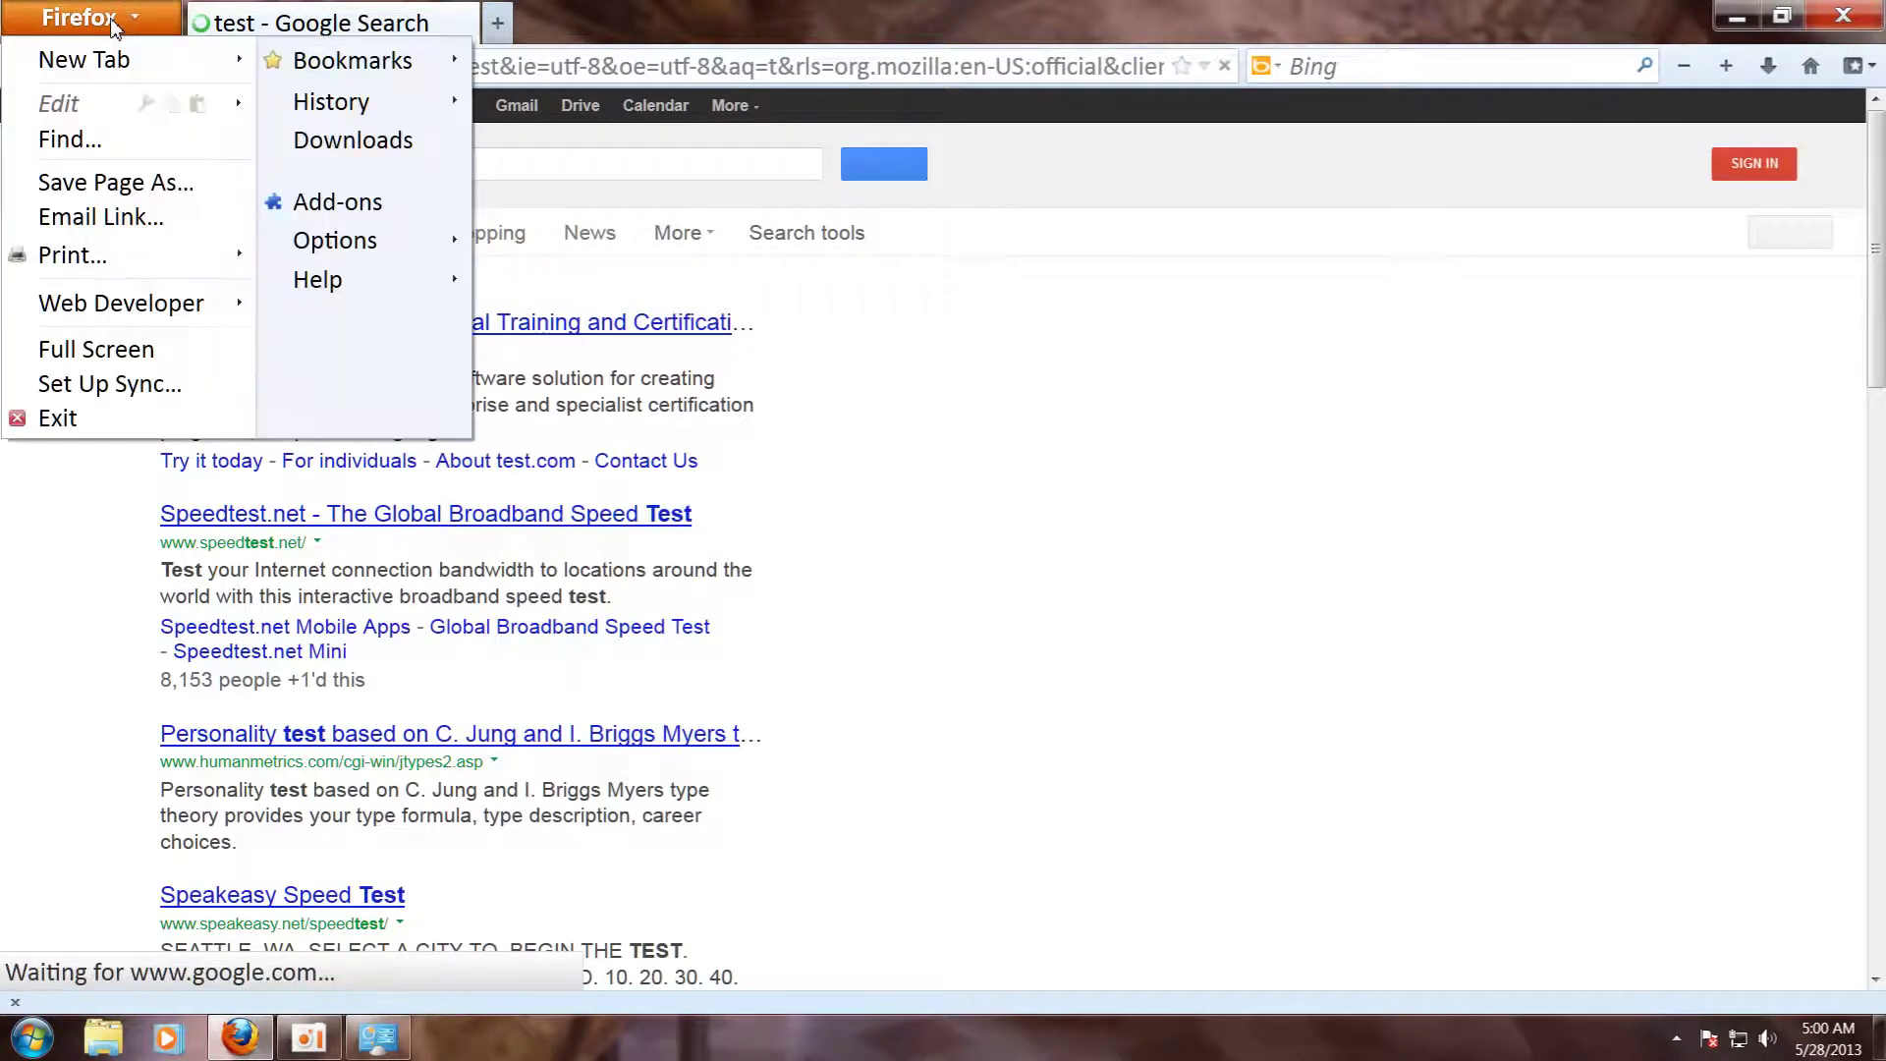
mouse_move(421, 69)
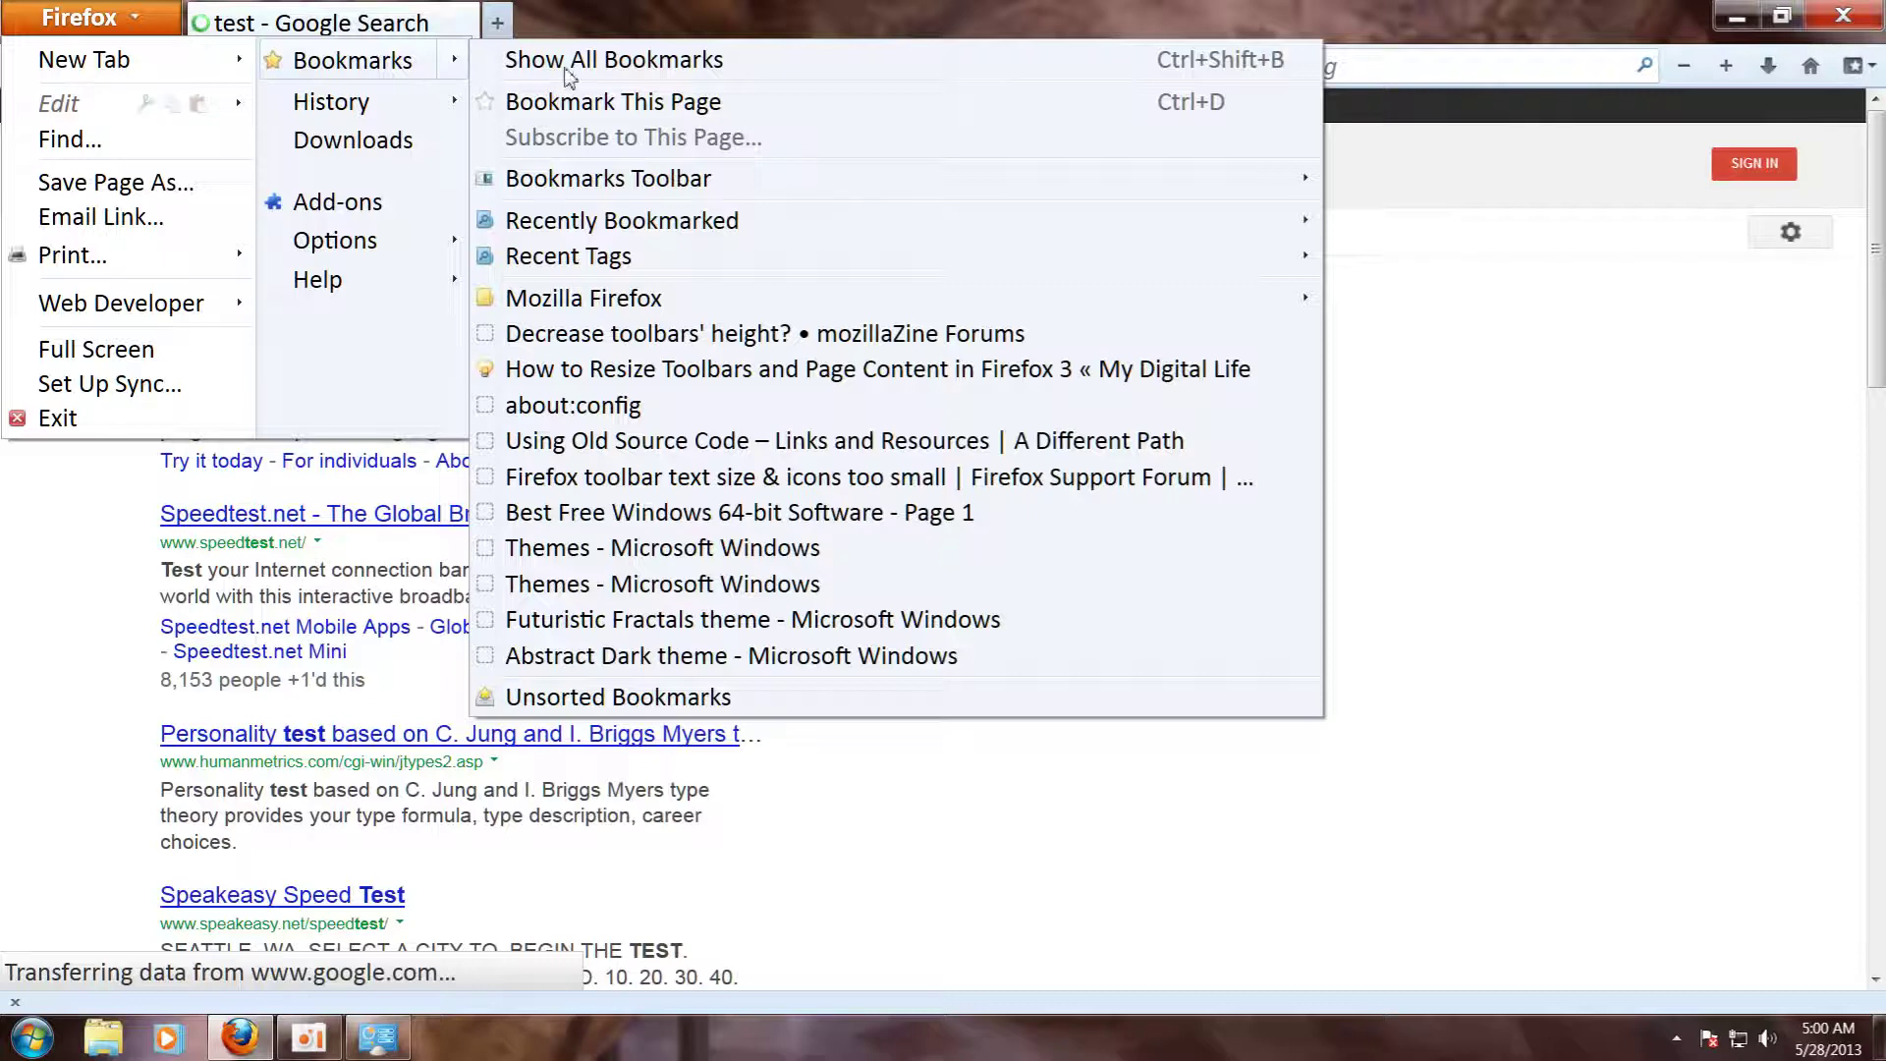
click(601, 406)
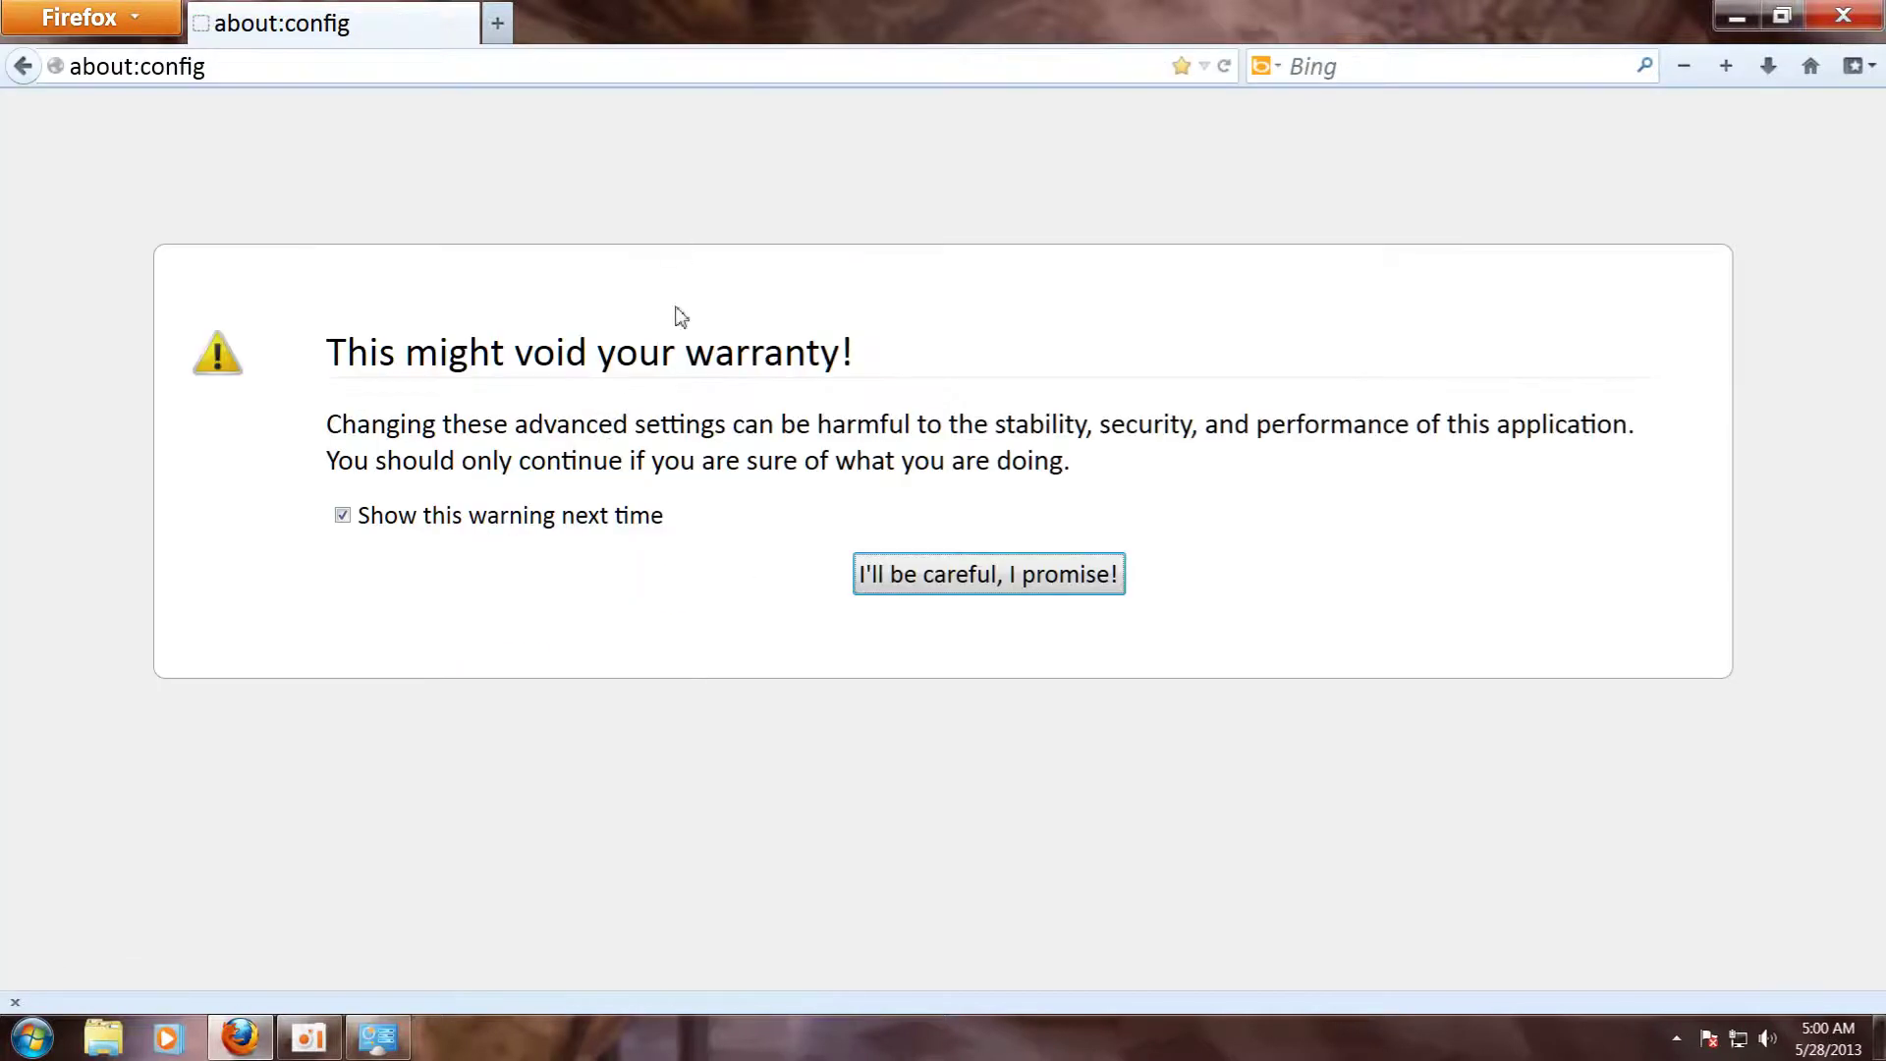
click(1026, 568)
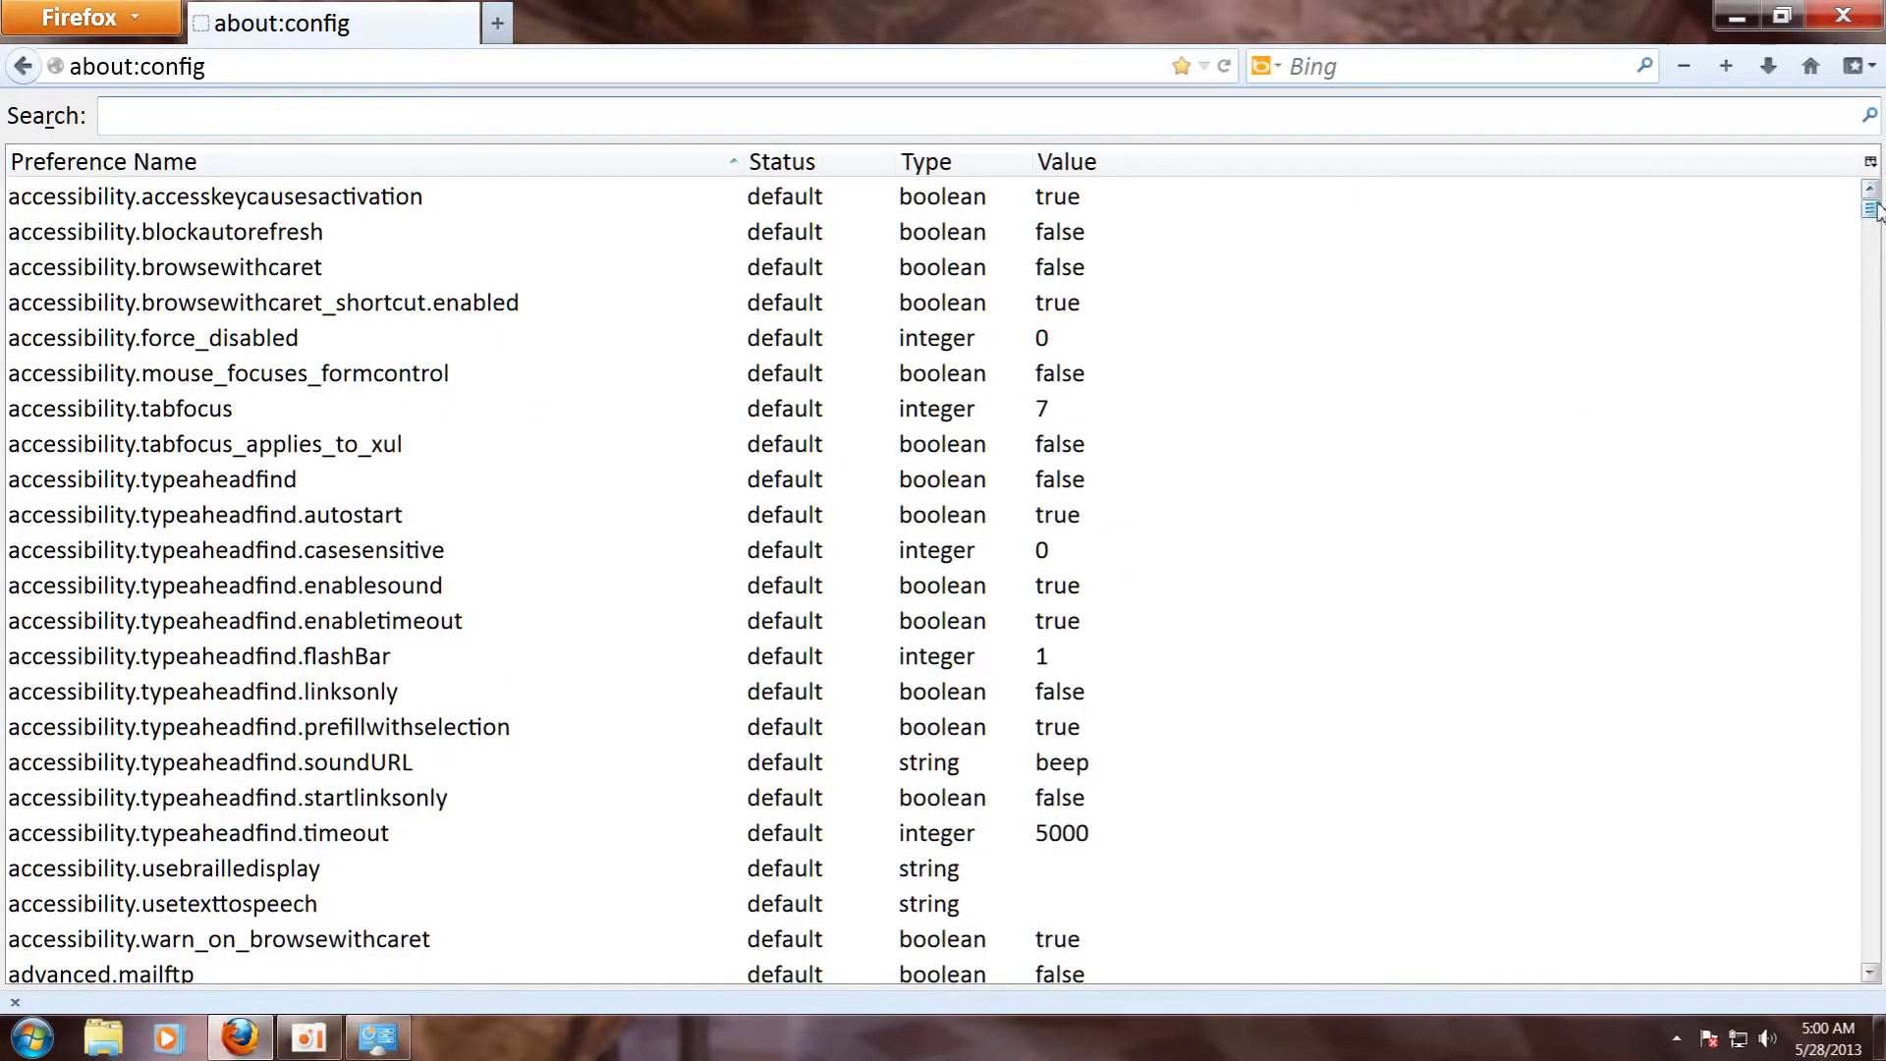
Set the layout.css.devPixelsPerPx preference to 1.4 and restart Firefox
drag(1872, 204, 1884, 660)
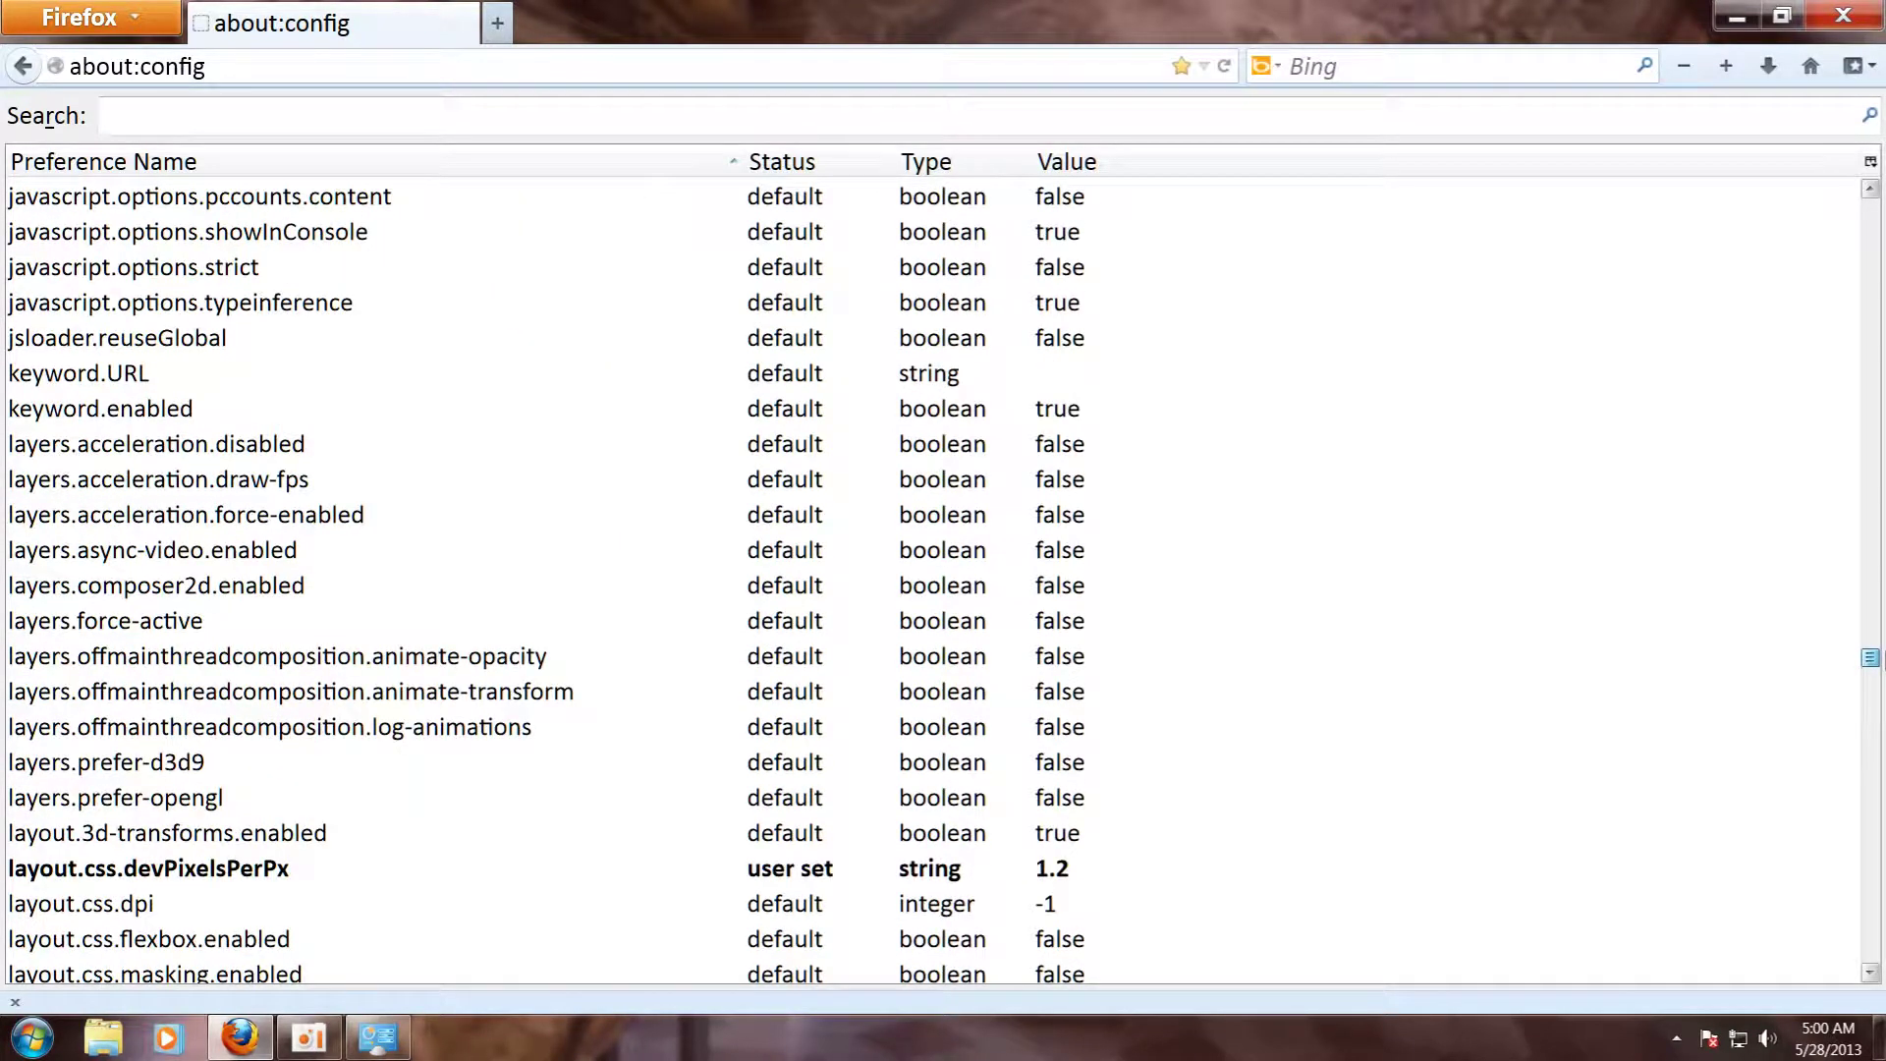
click(1059, 875)
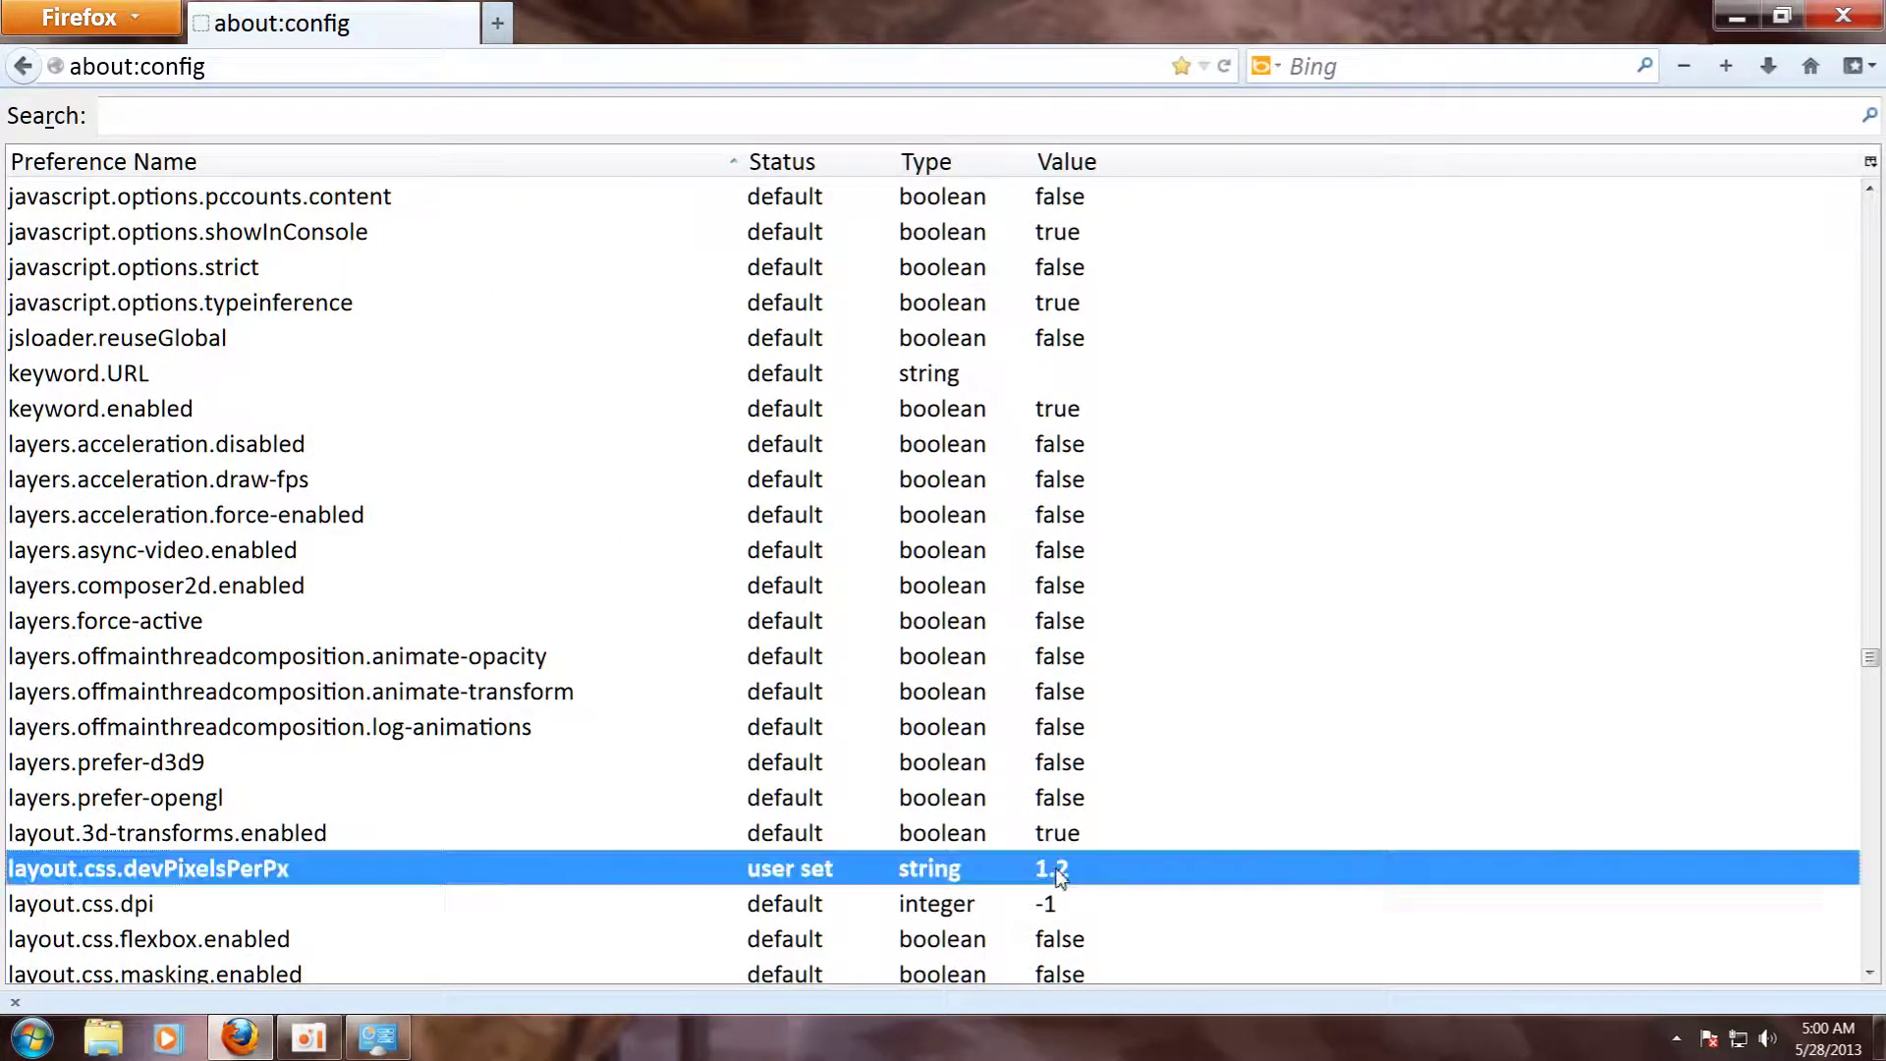
double_click(1059, 874)
click(706, 525)
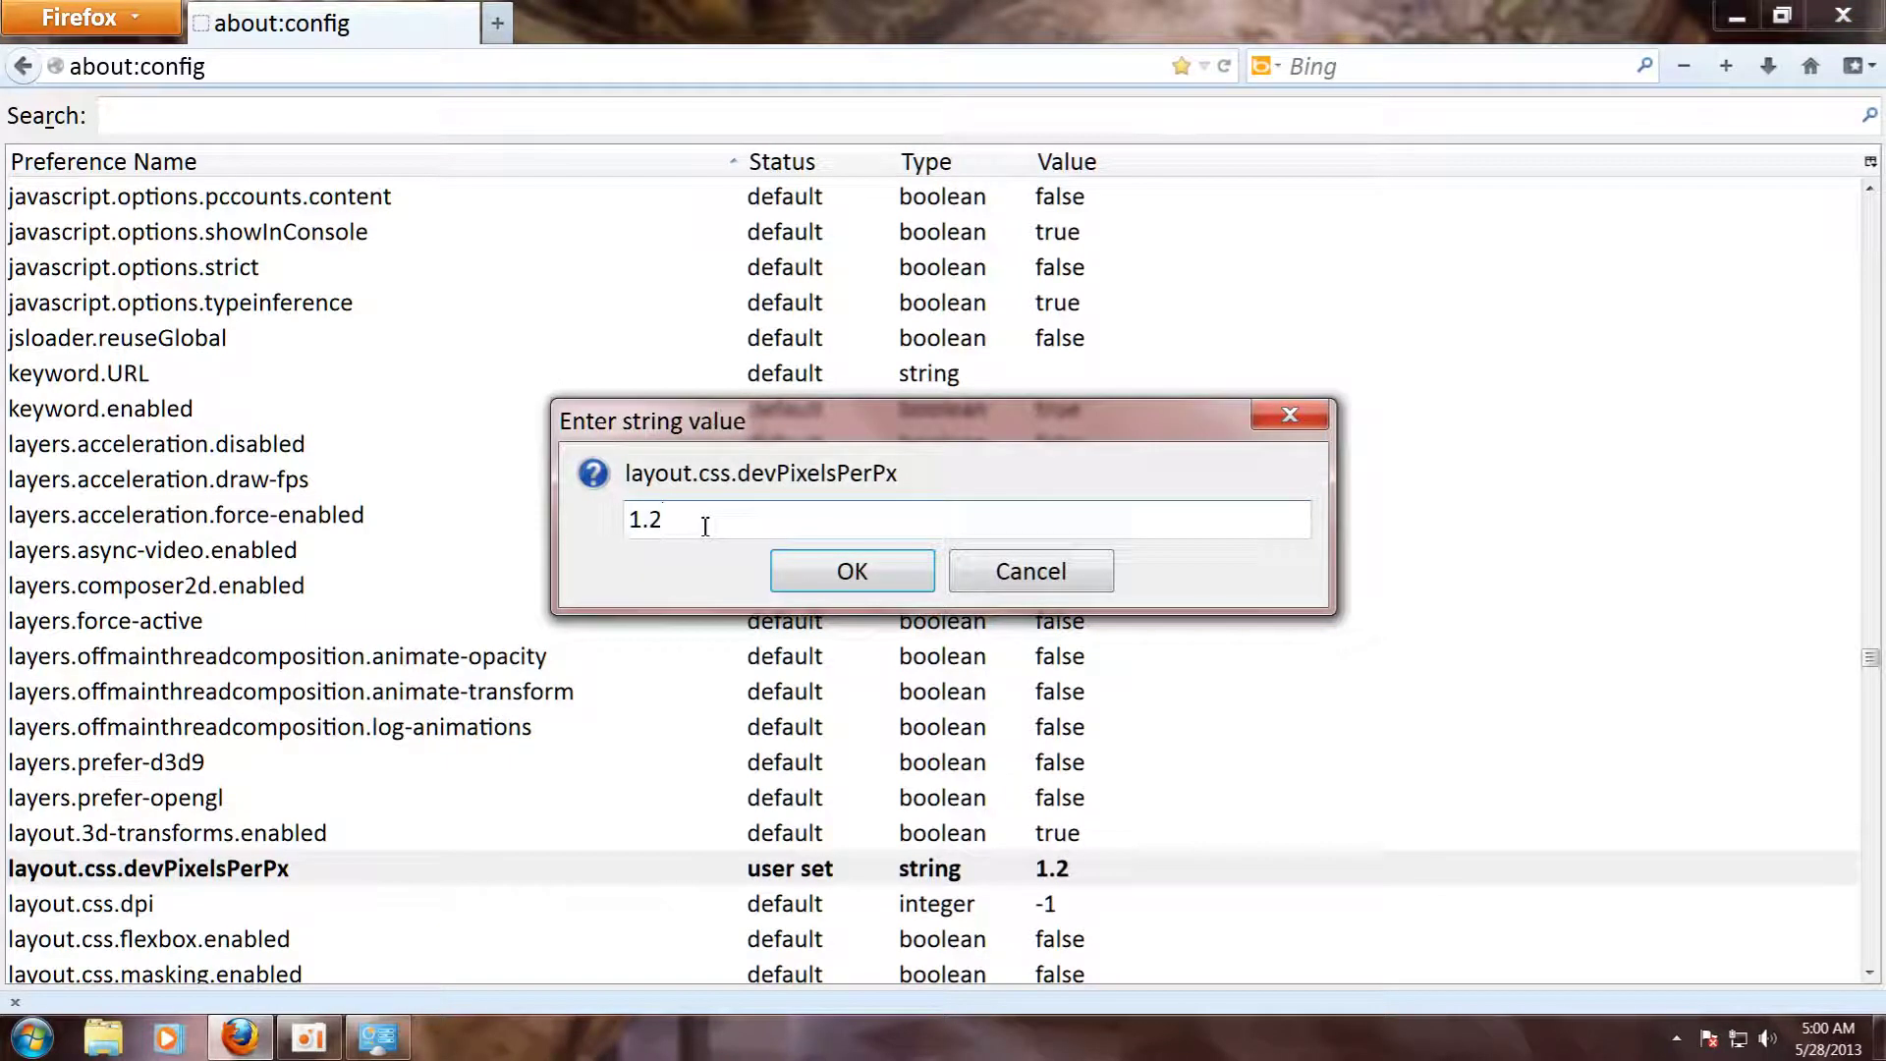
text(4)
click(853, 571)
click(1870, 16)
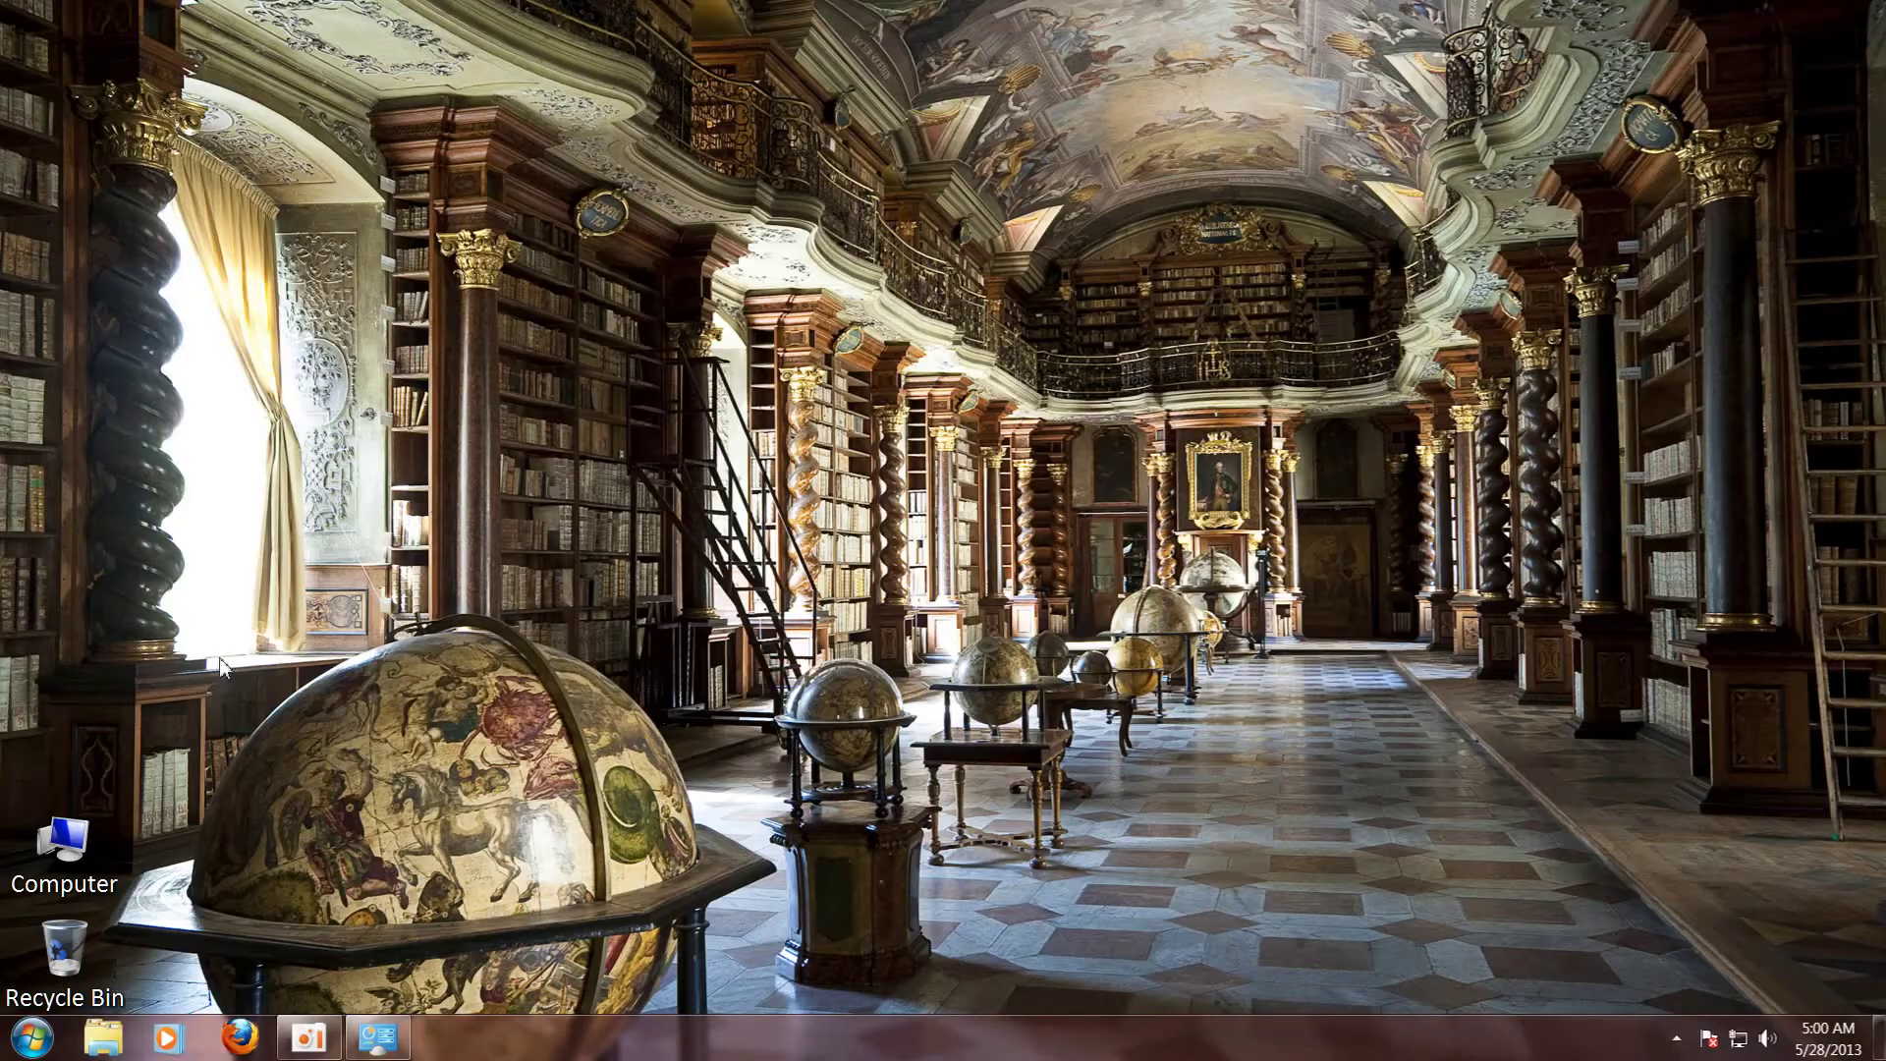
click(240, 1037)
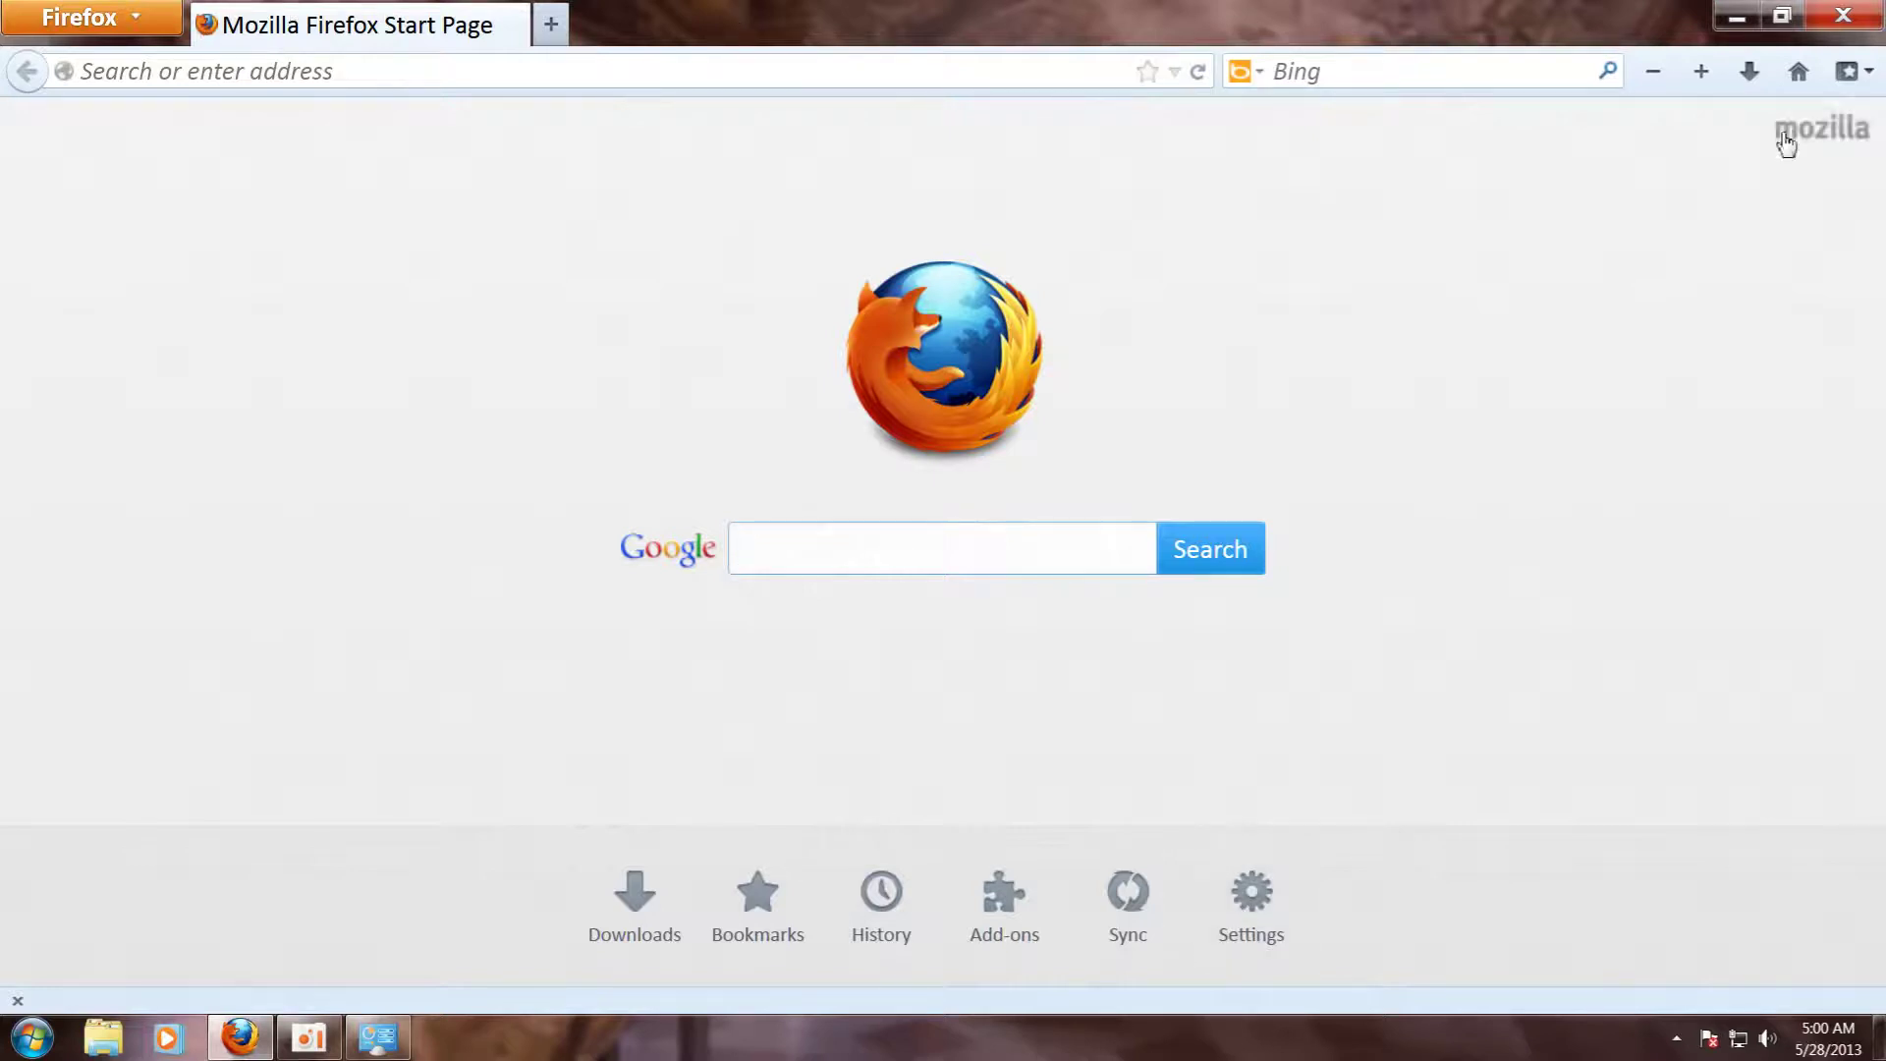
Examine the default font list and advanced font settings in Firefox's content options, then dismiss both dialogs without changes
click(1227, 895)
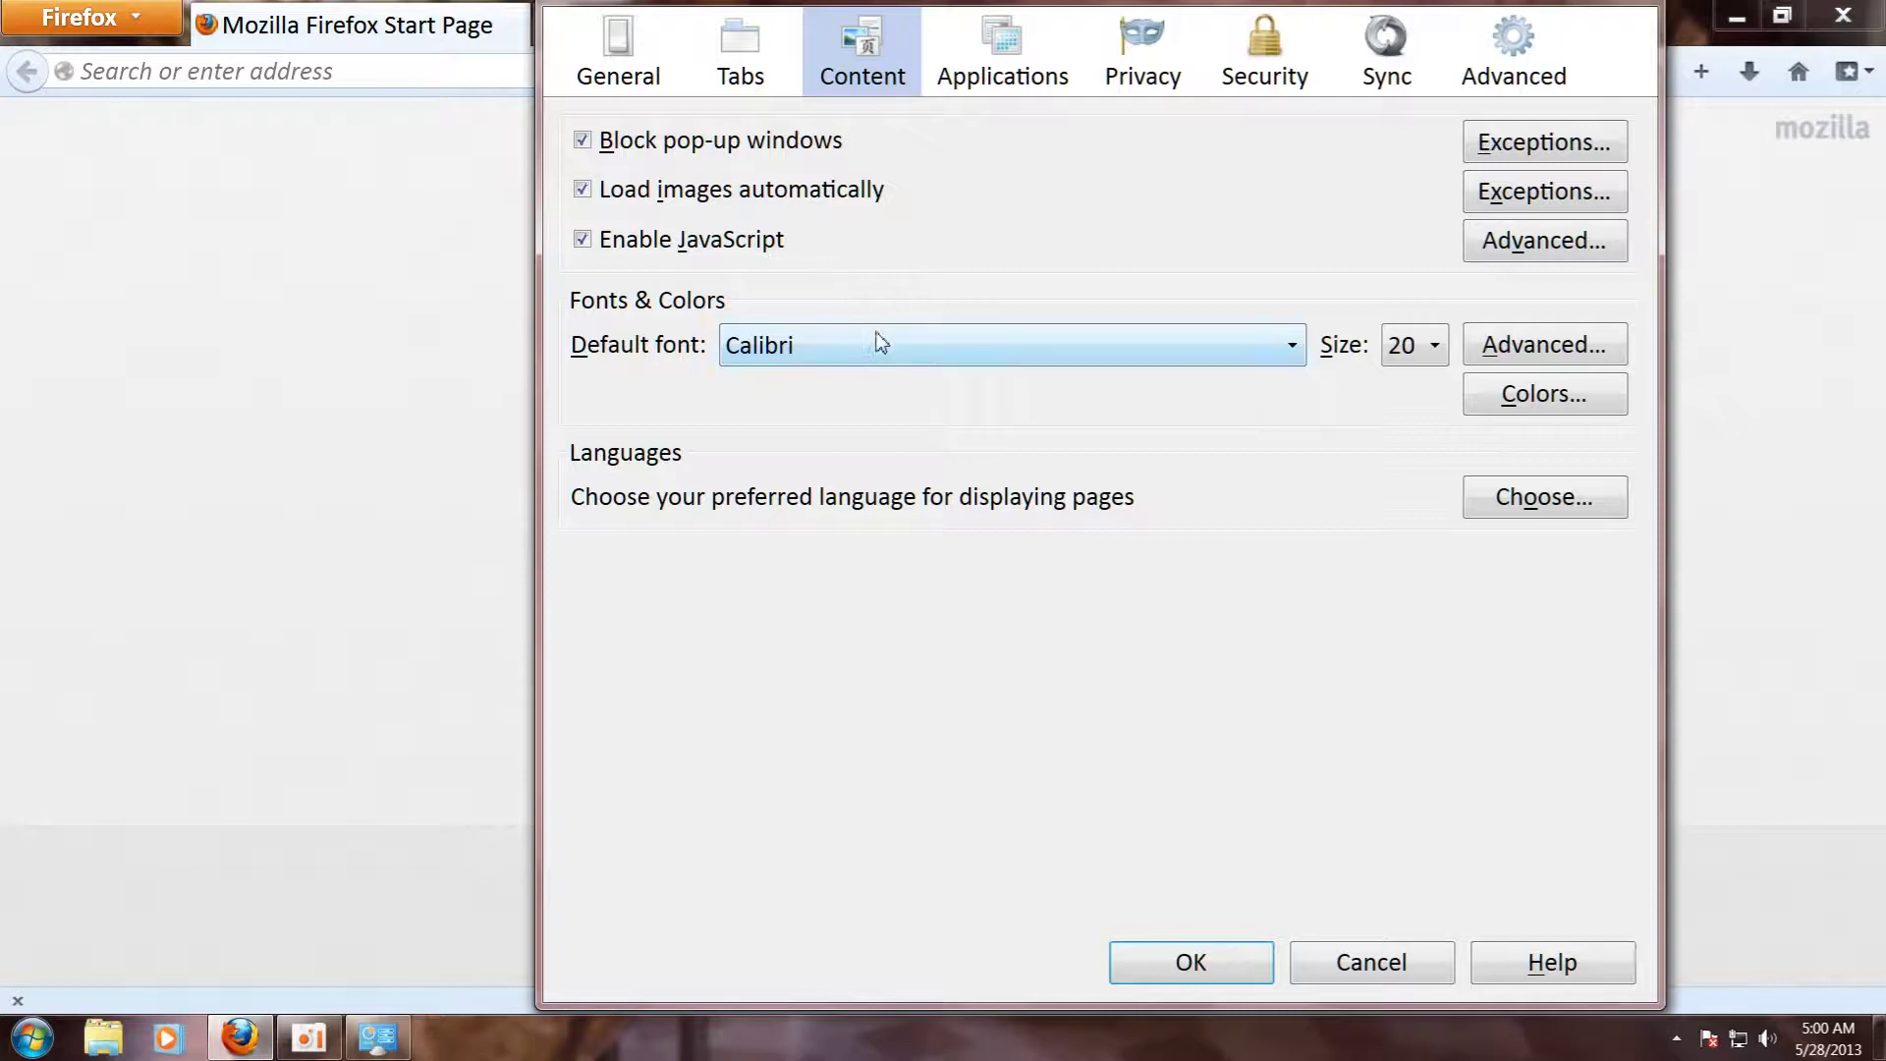
click(1299, 351)
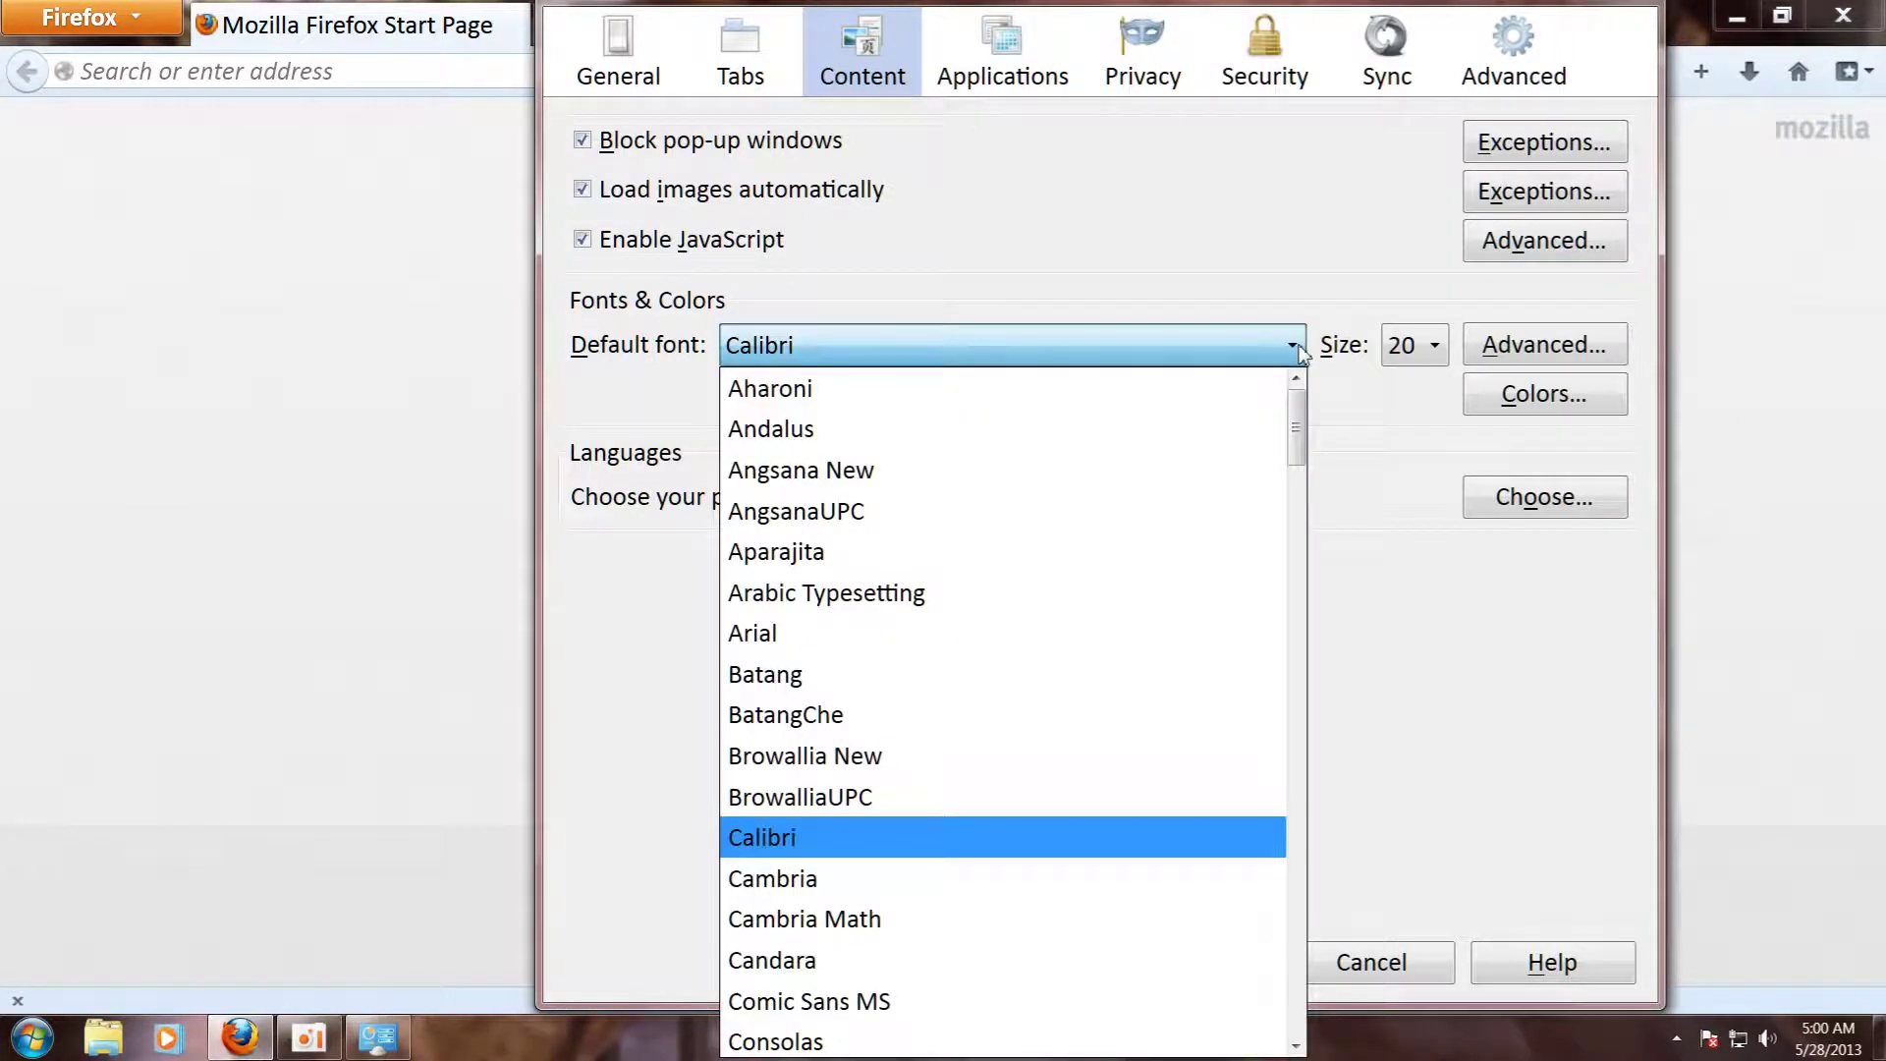
click(1443, 652)
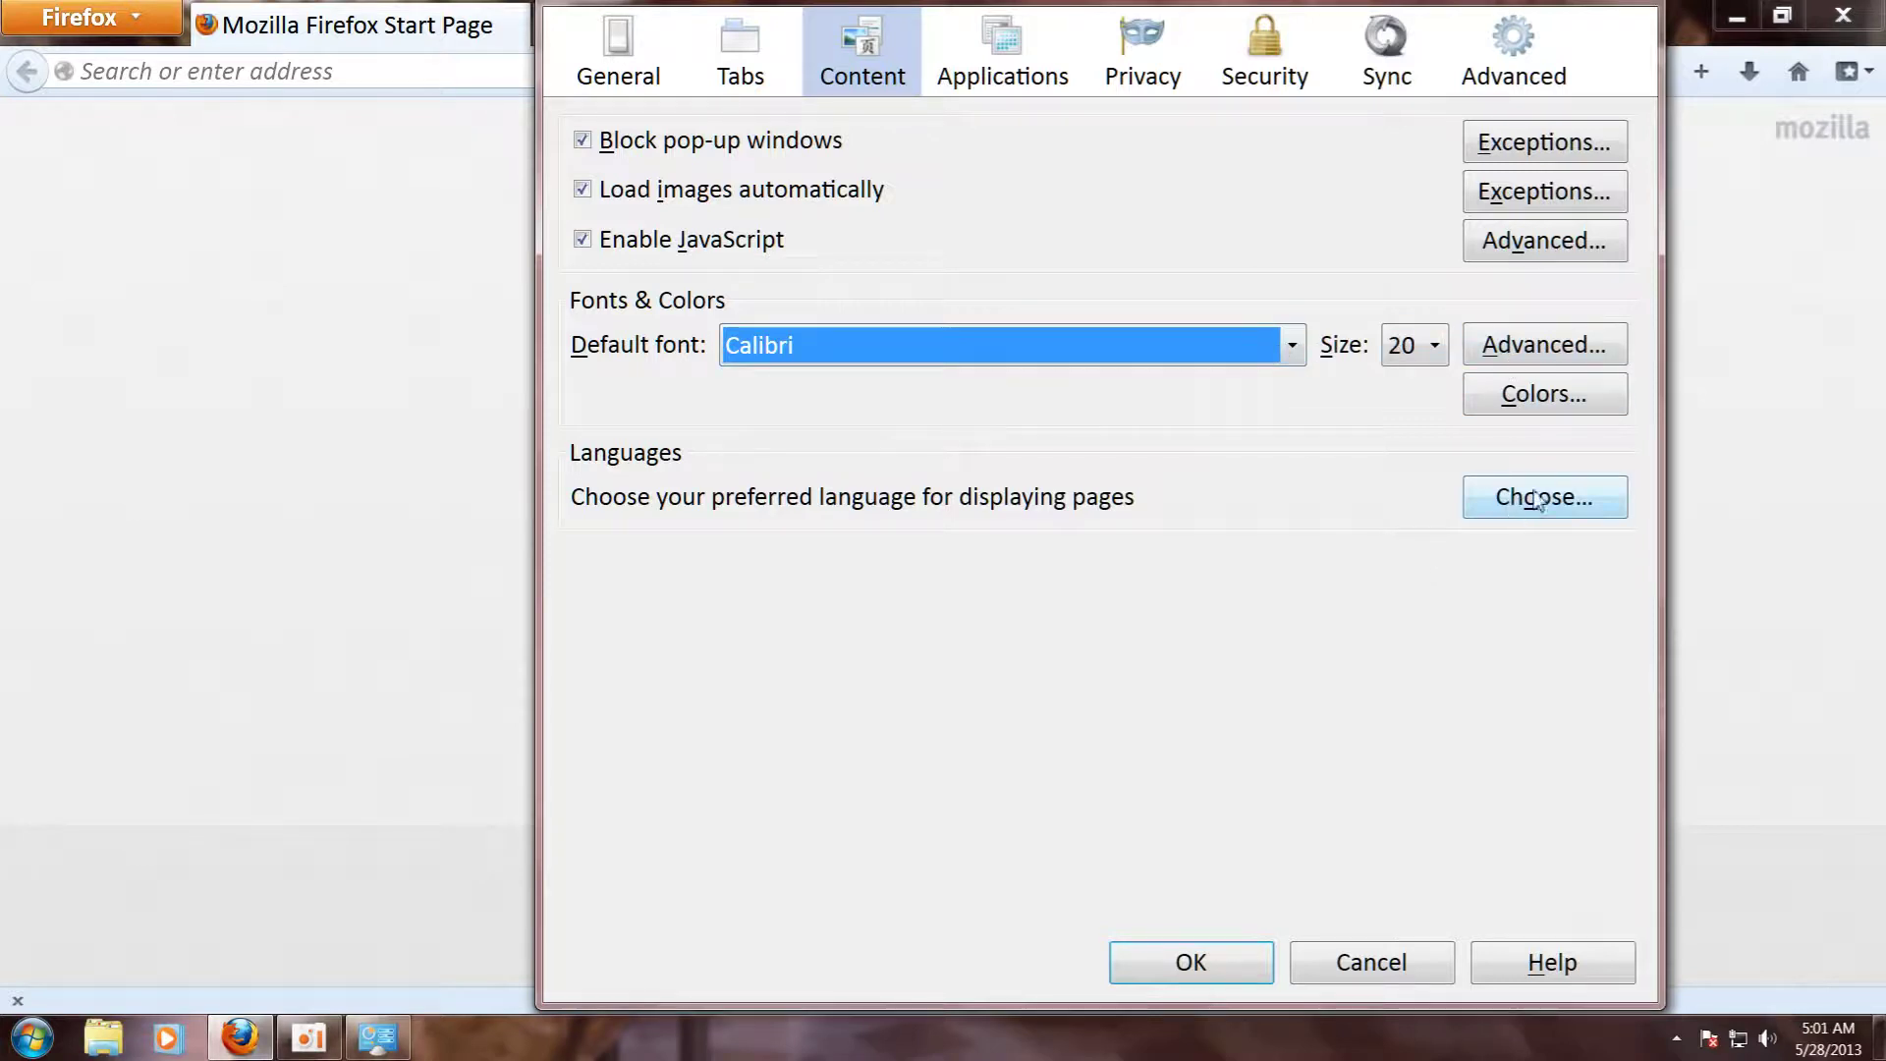
click(1518, 366)
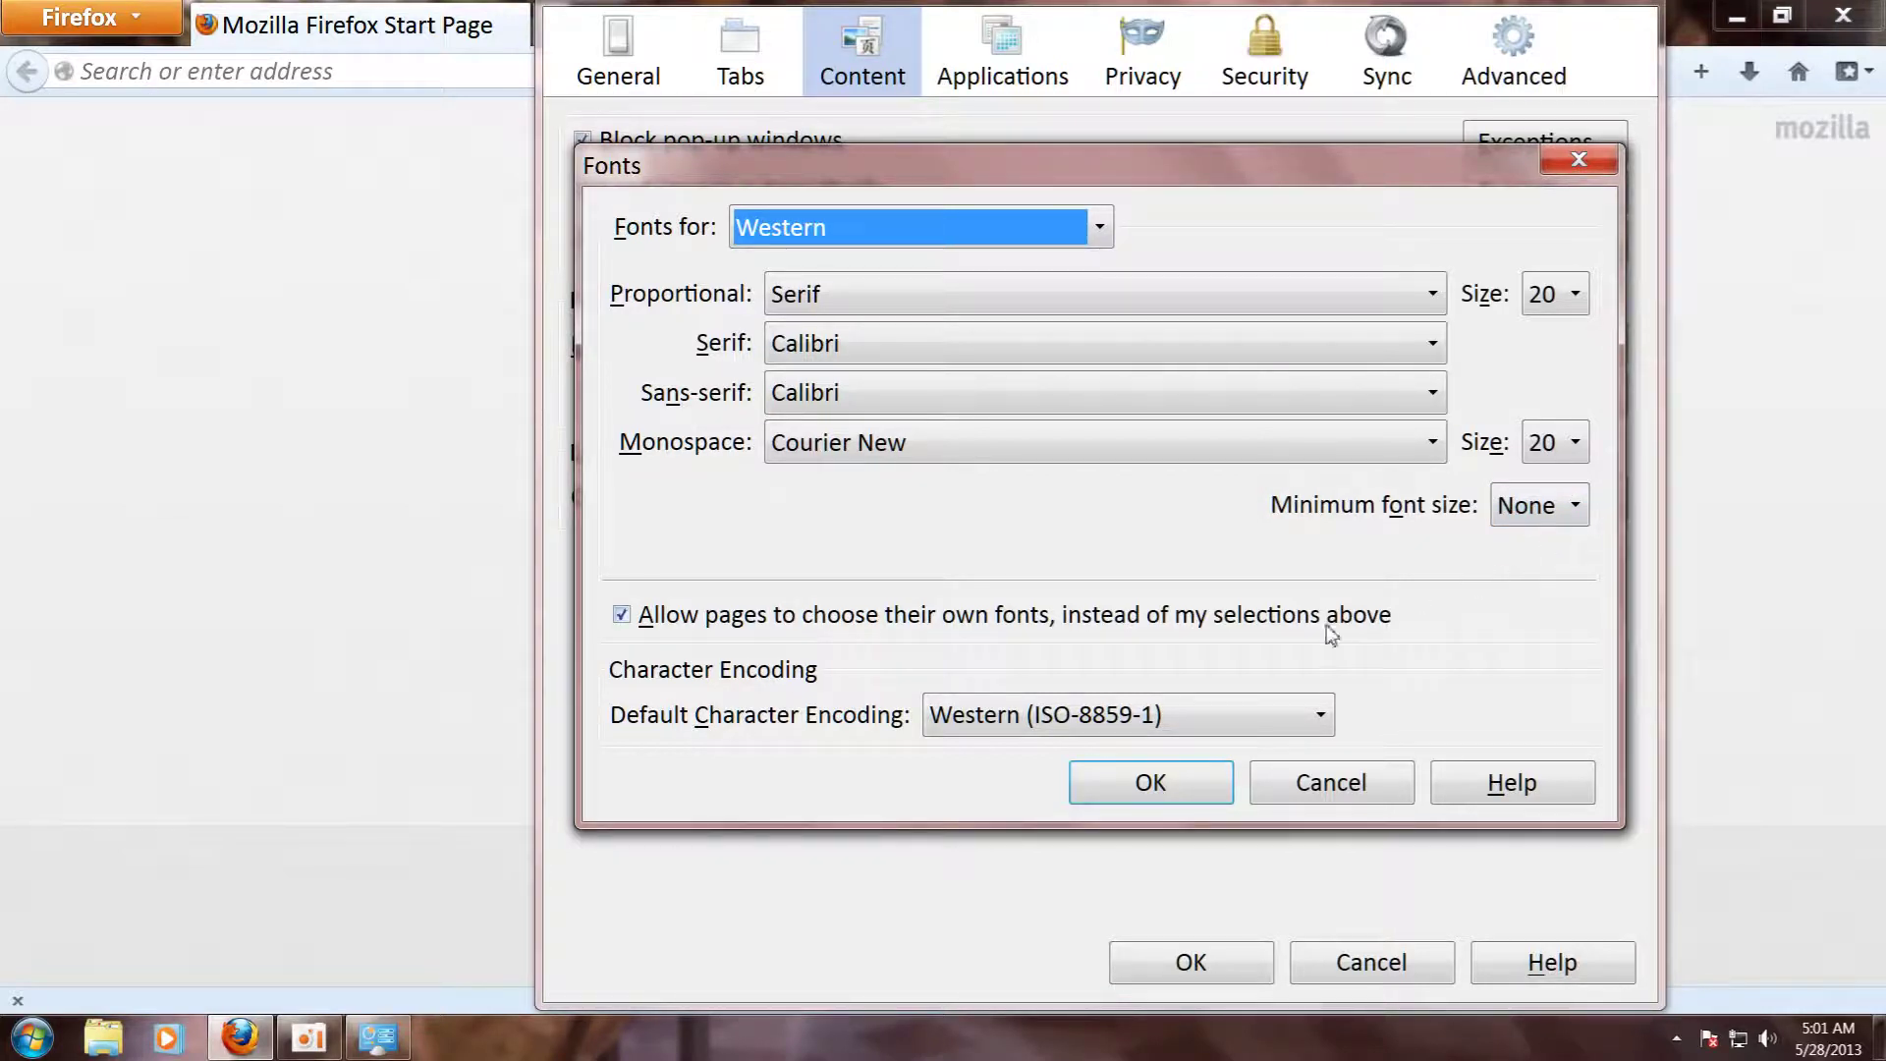
click(1335, 798)
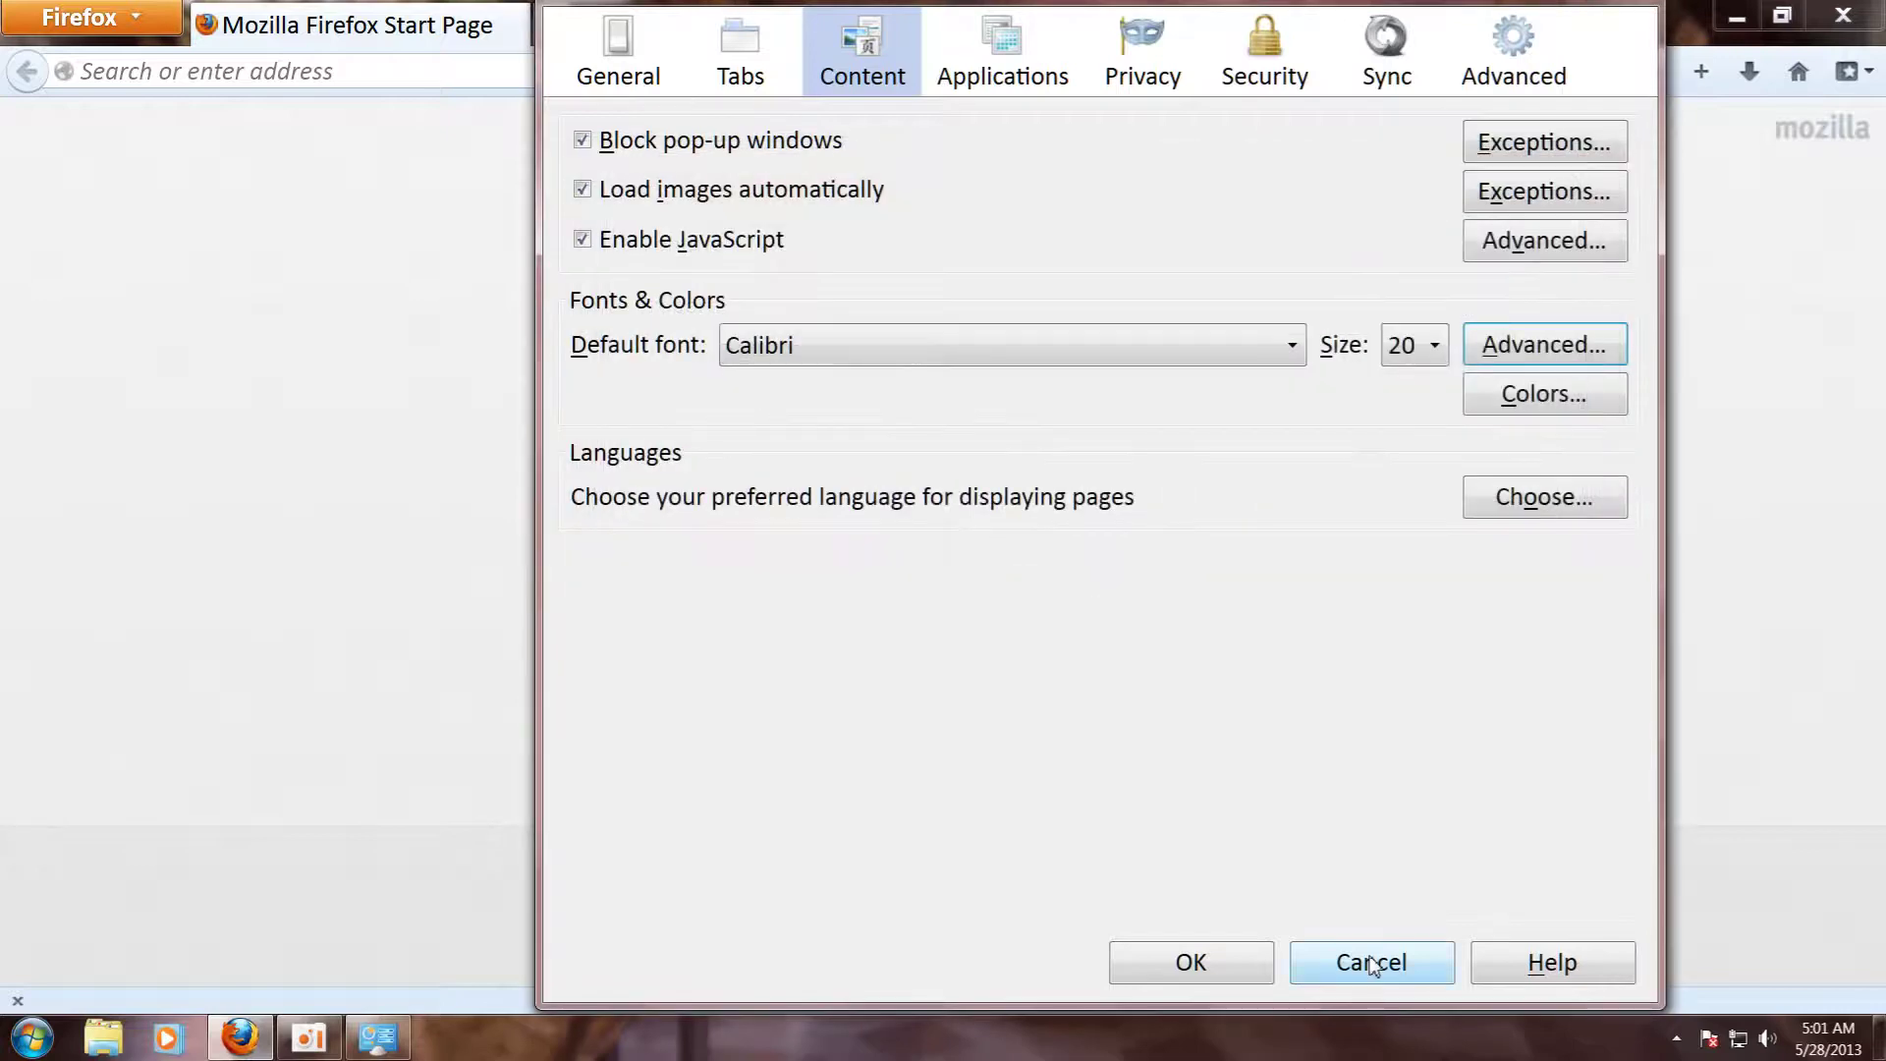
click(1373, 965)
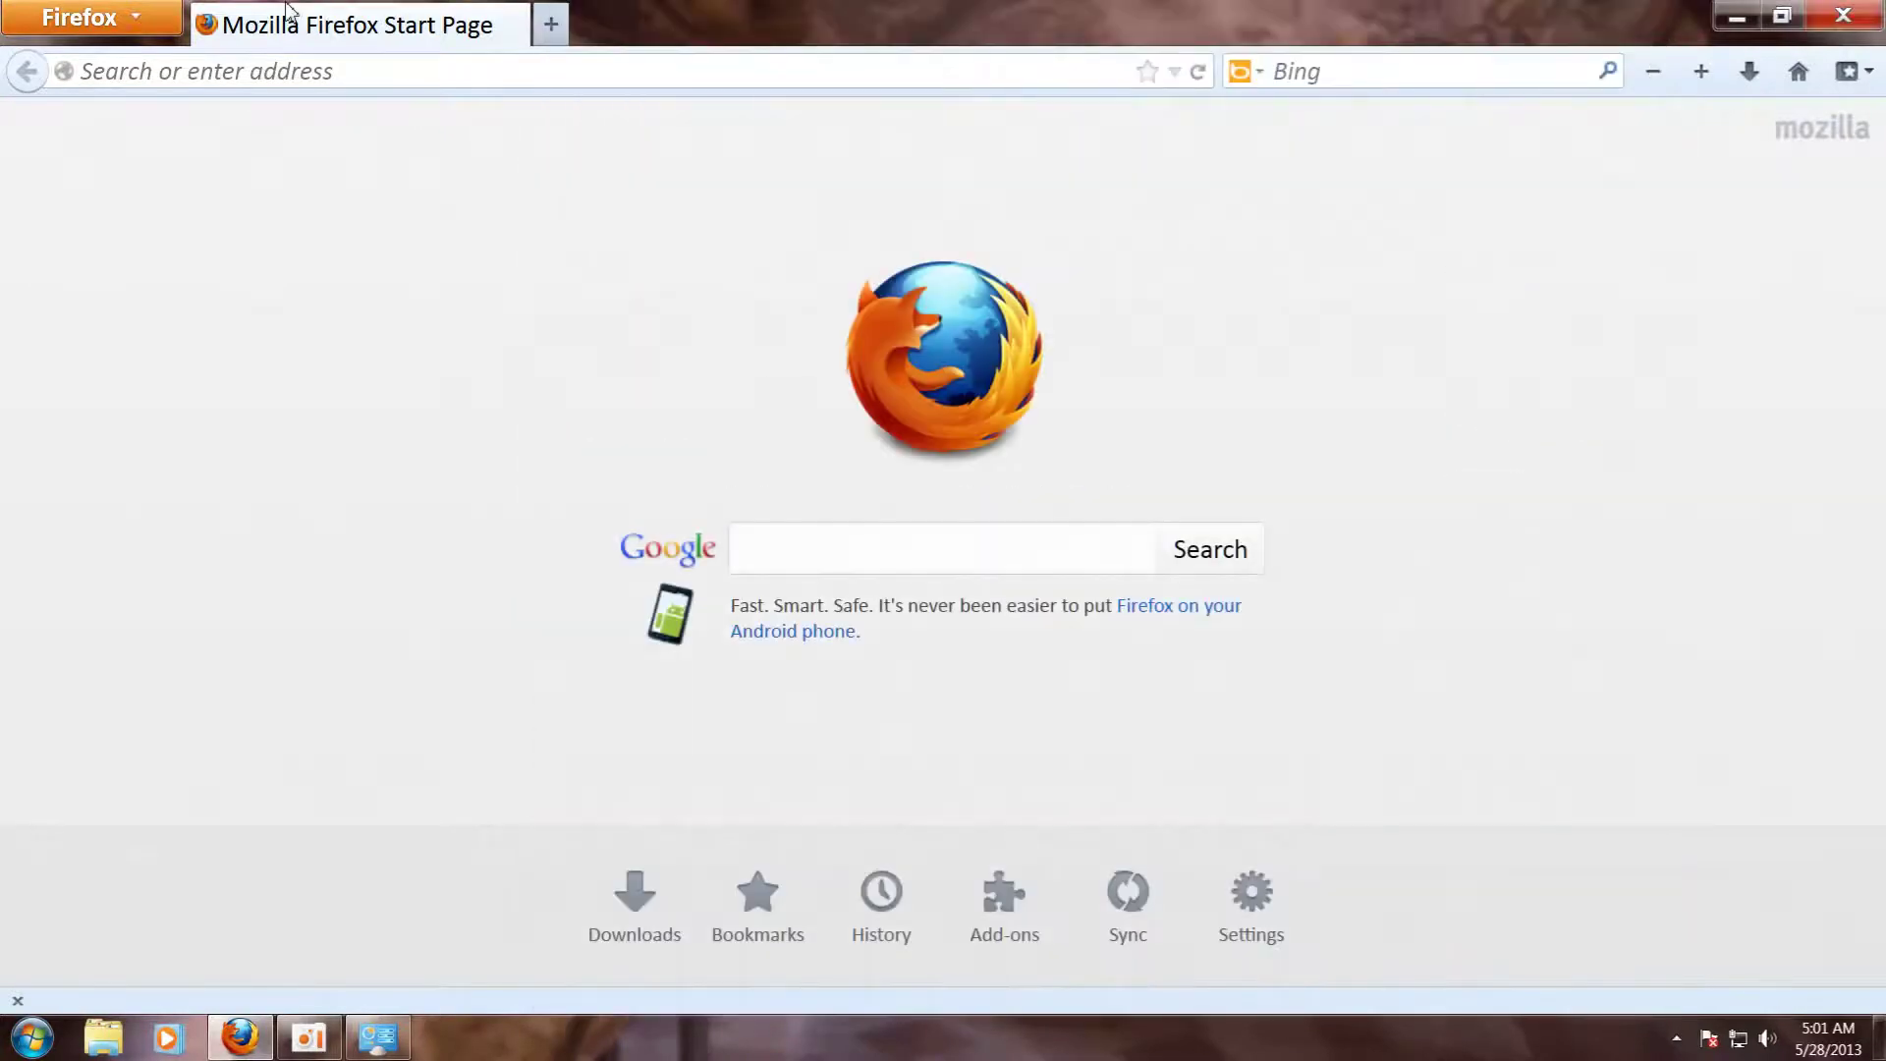
Search Google for "test" to examine the page text size, then minimize Firefox and check the taskbar date tooltip
click(800, 548)
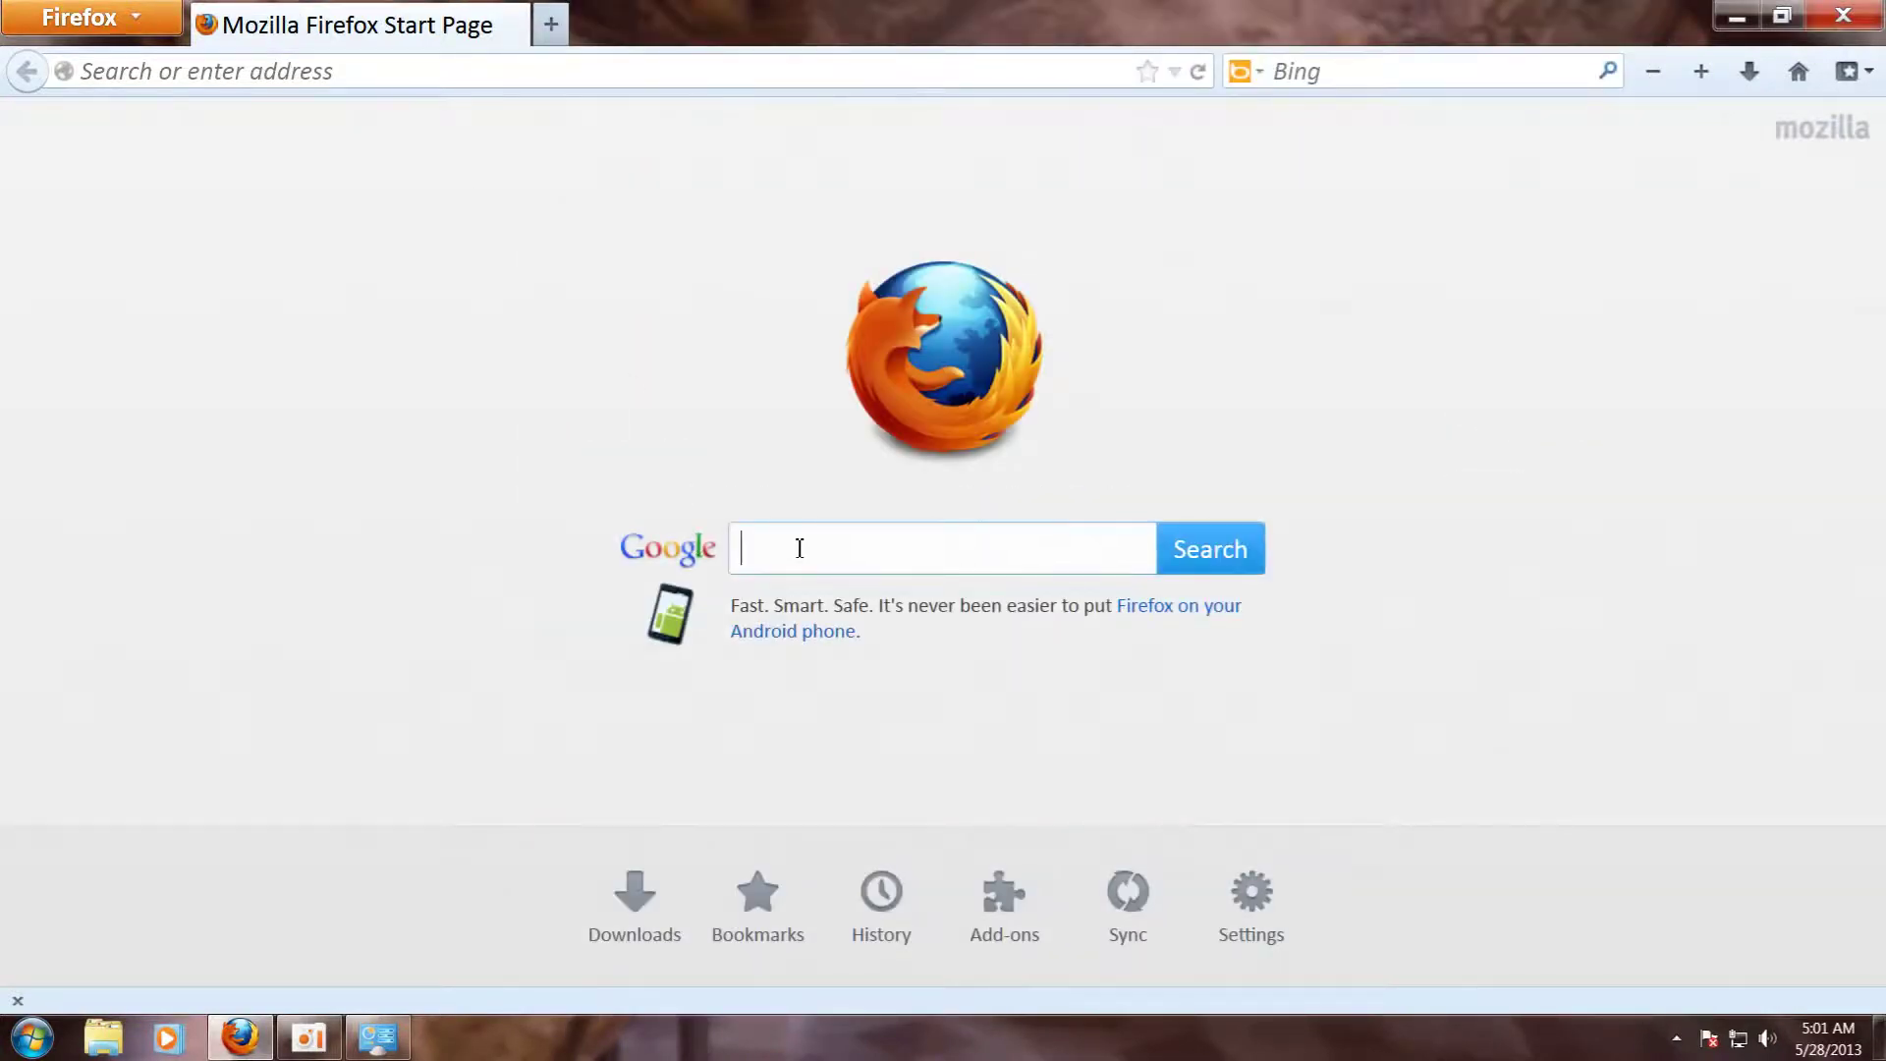
text(test)
key(Return)
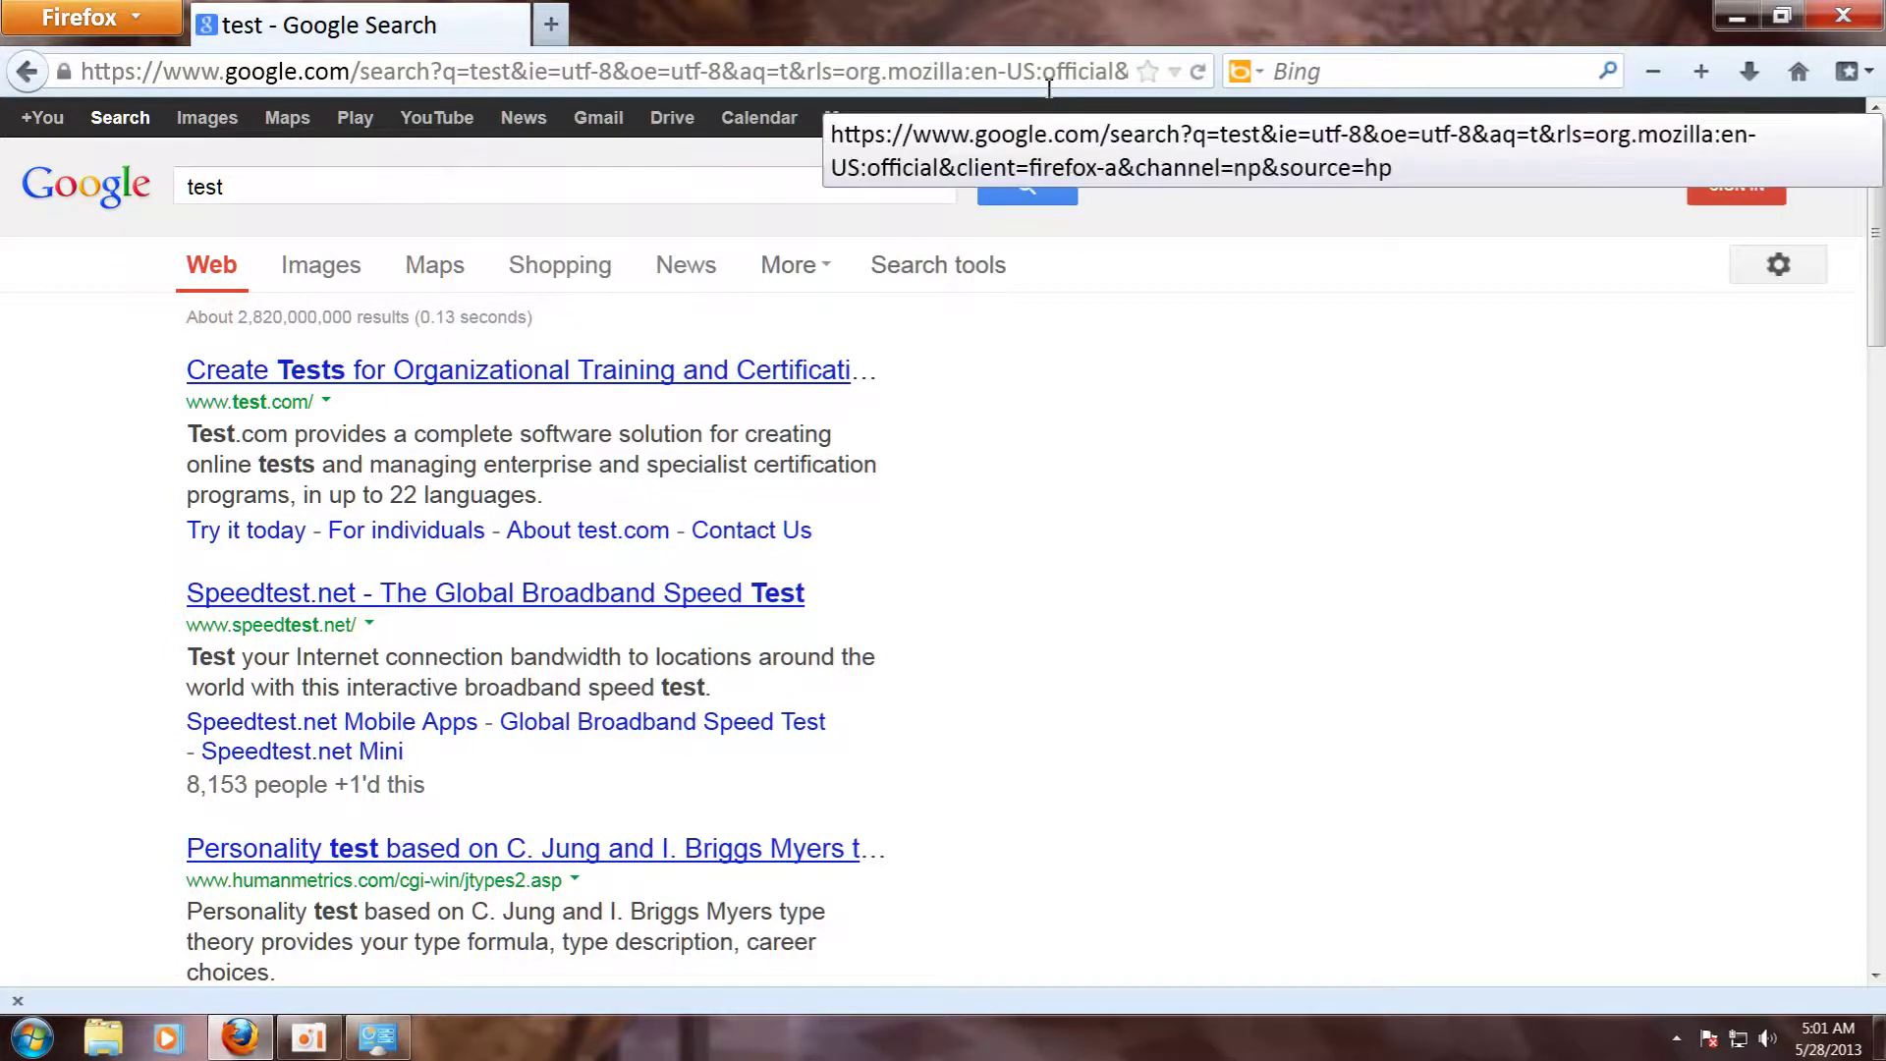
click(1735, 17)
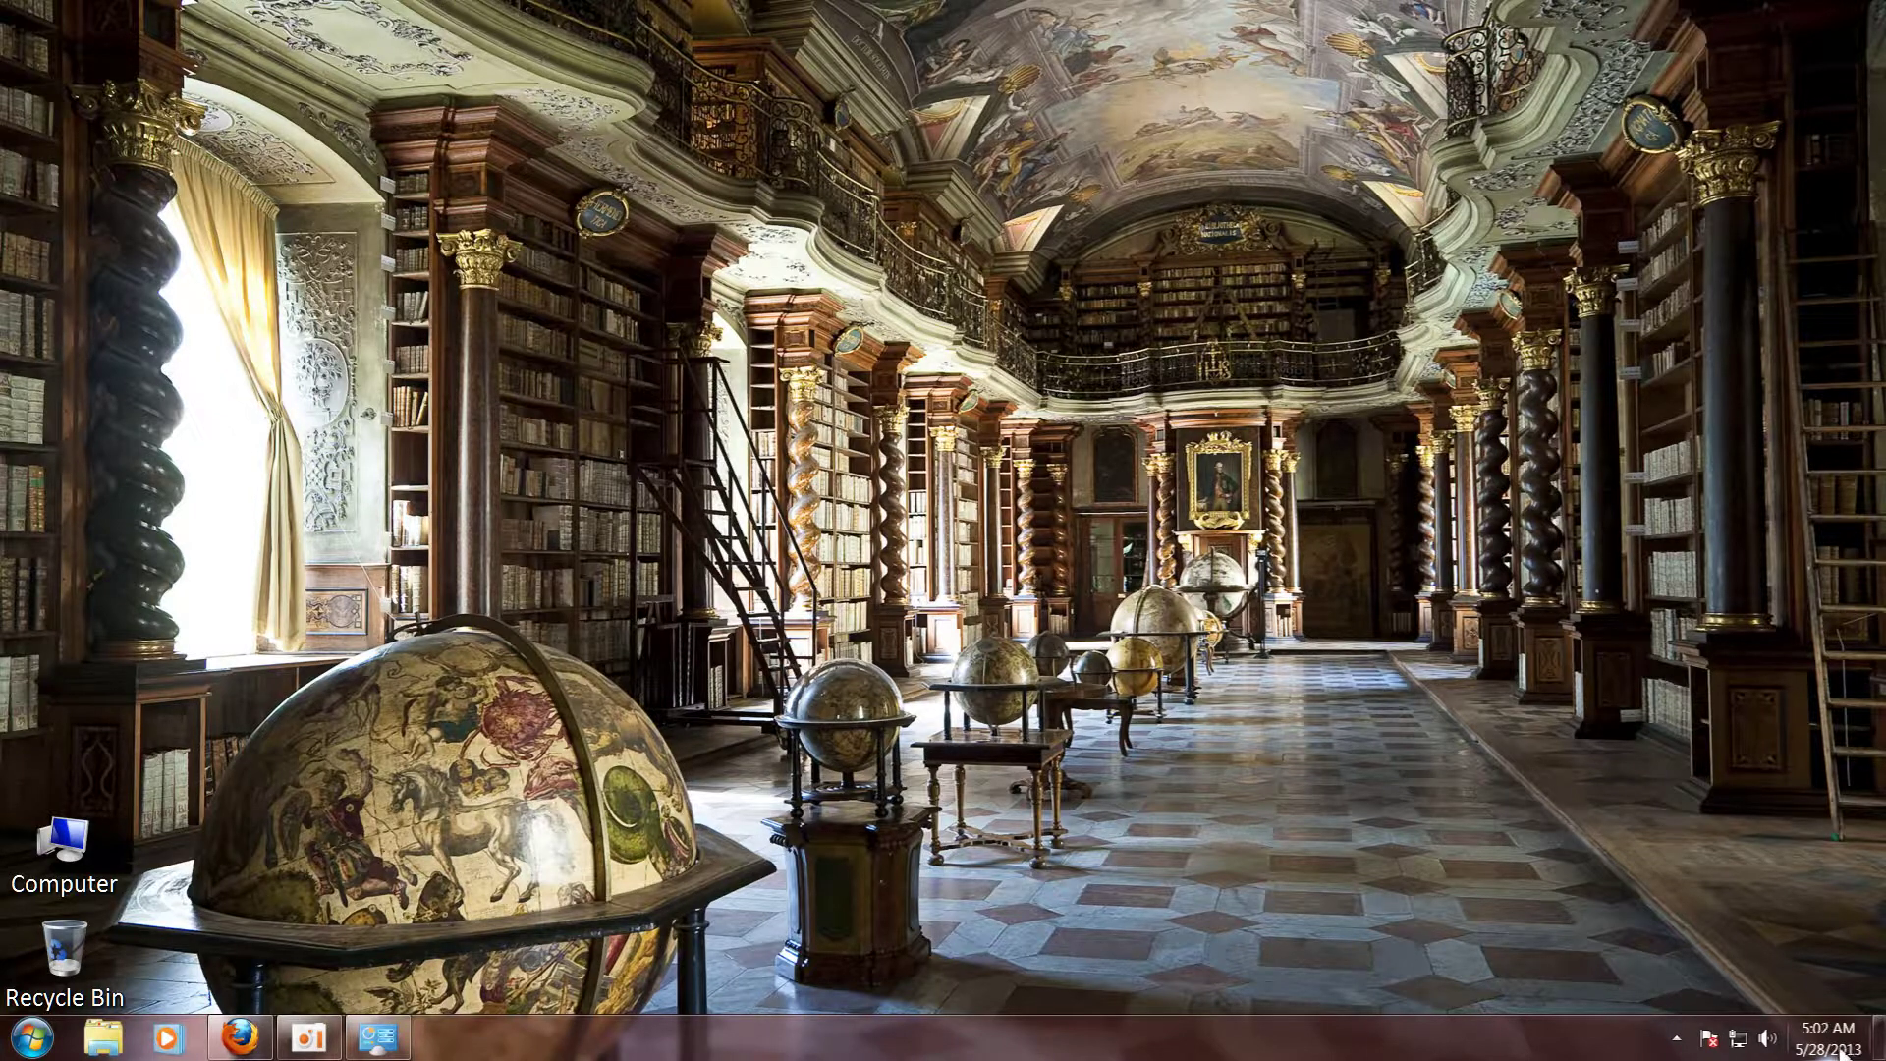
mouse_move(1840, 1054)
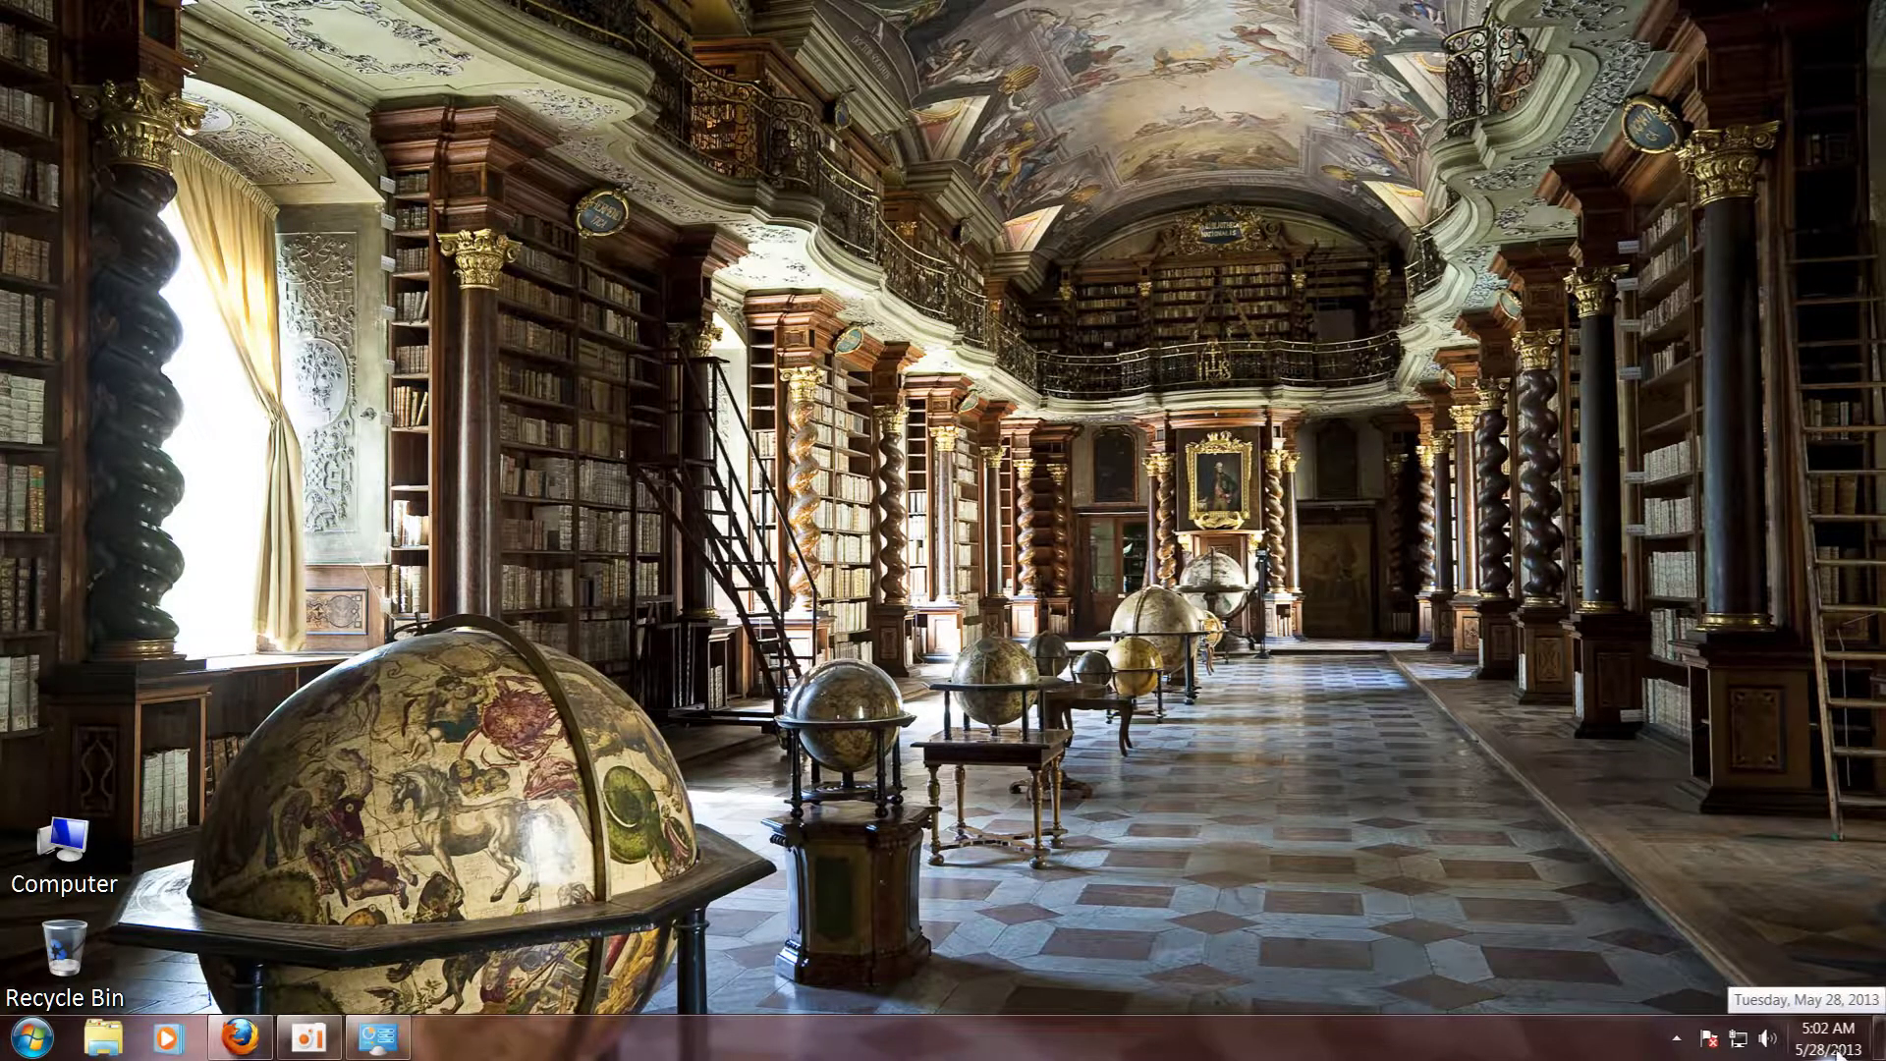
Restore Firefox, open the bookmarked "Firefox toolbar text size & icons too small" thread, and read the reply about layout.css.devPixelsPerPx
click(228, 1048)
click(162, 20)
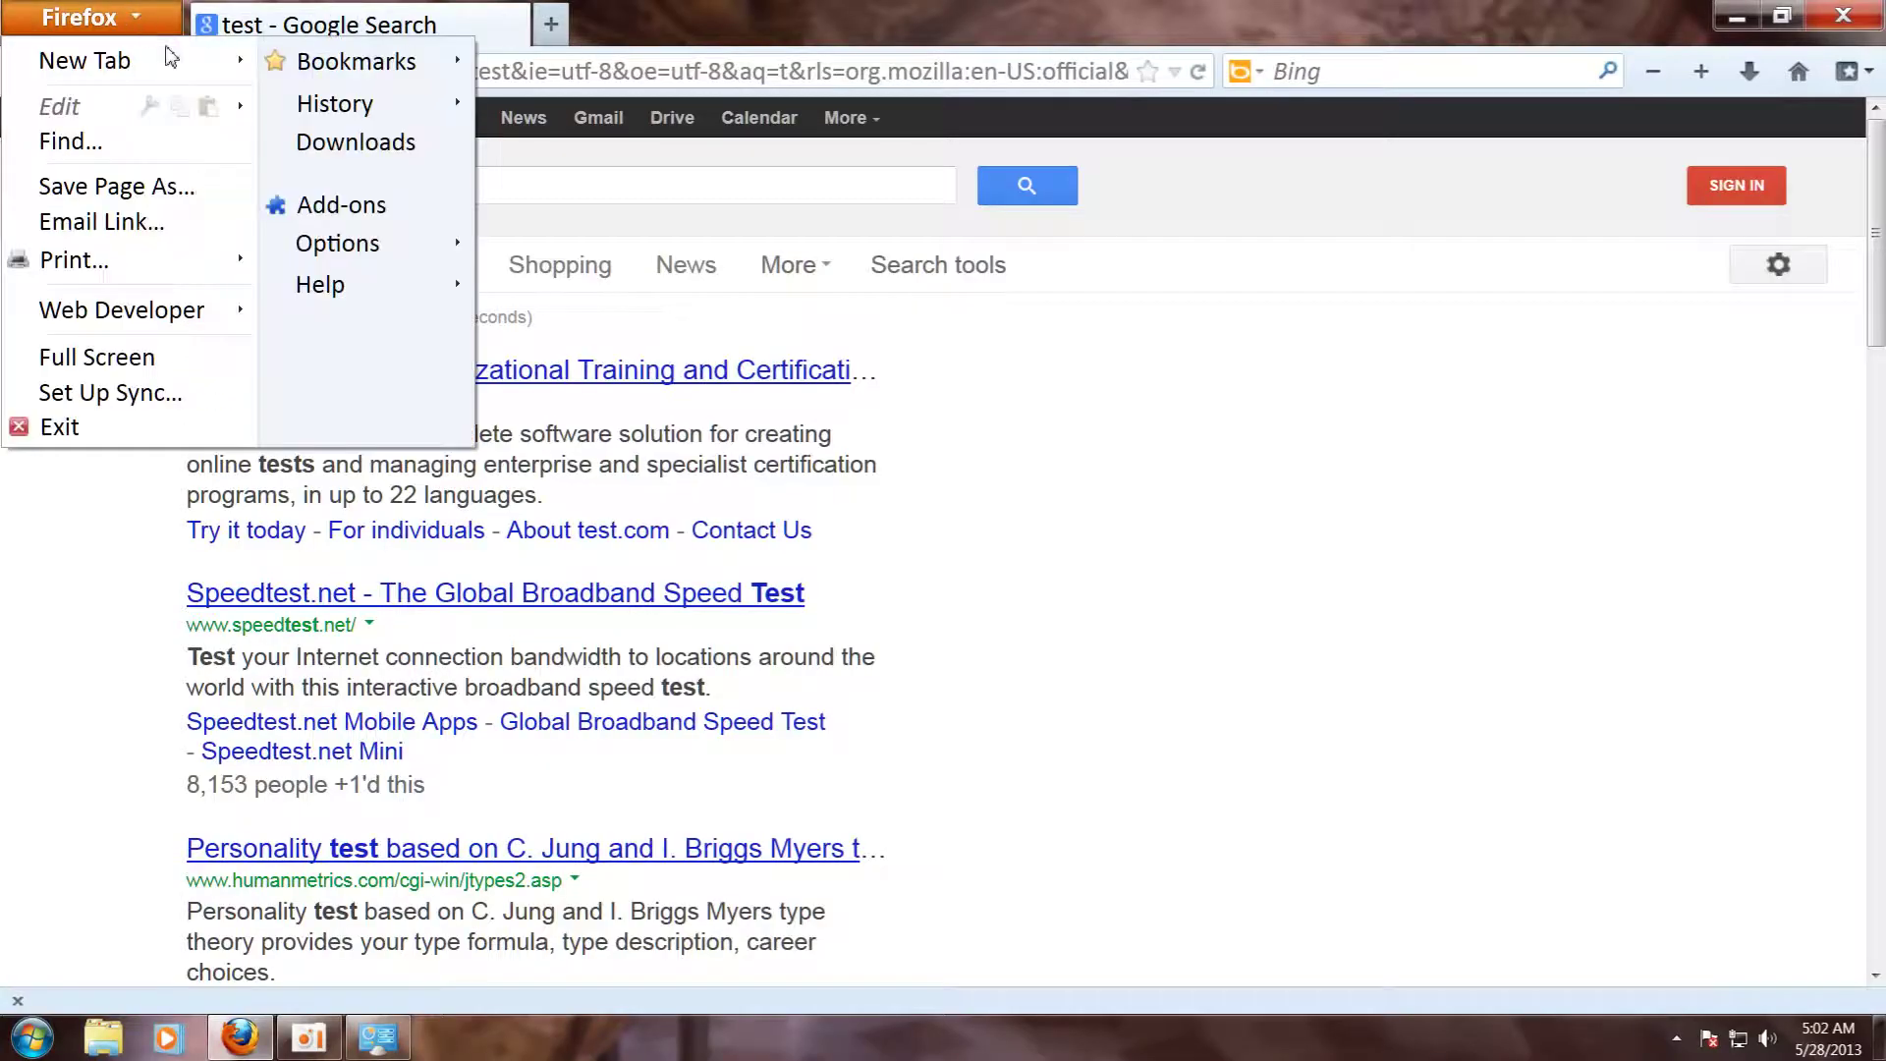
mouse_move(358, 61)
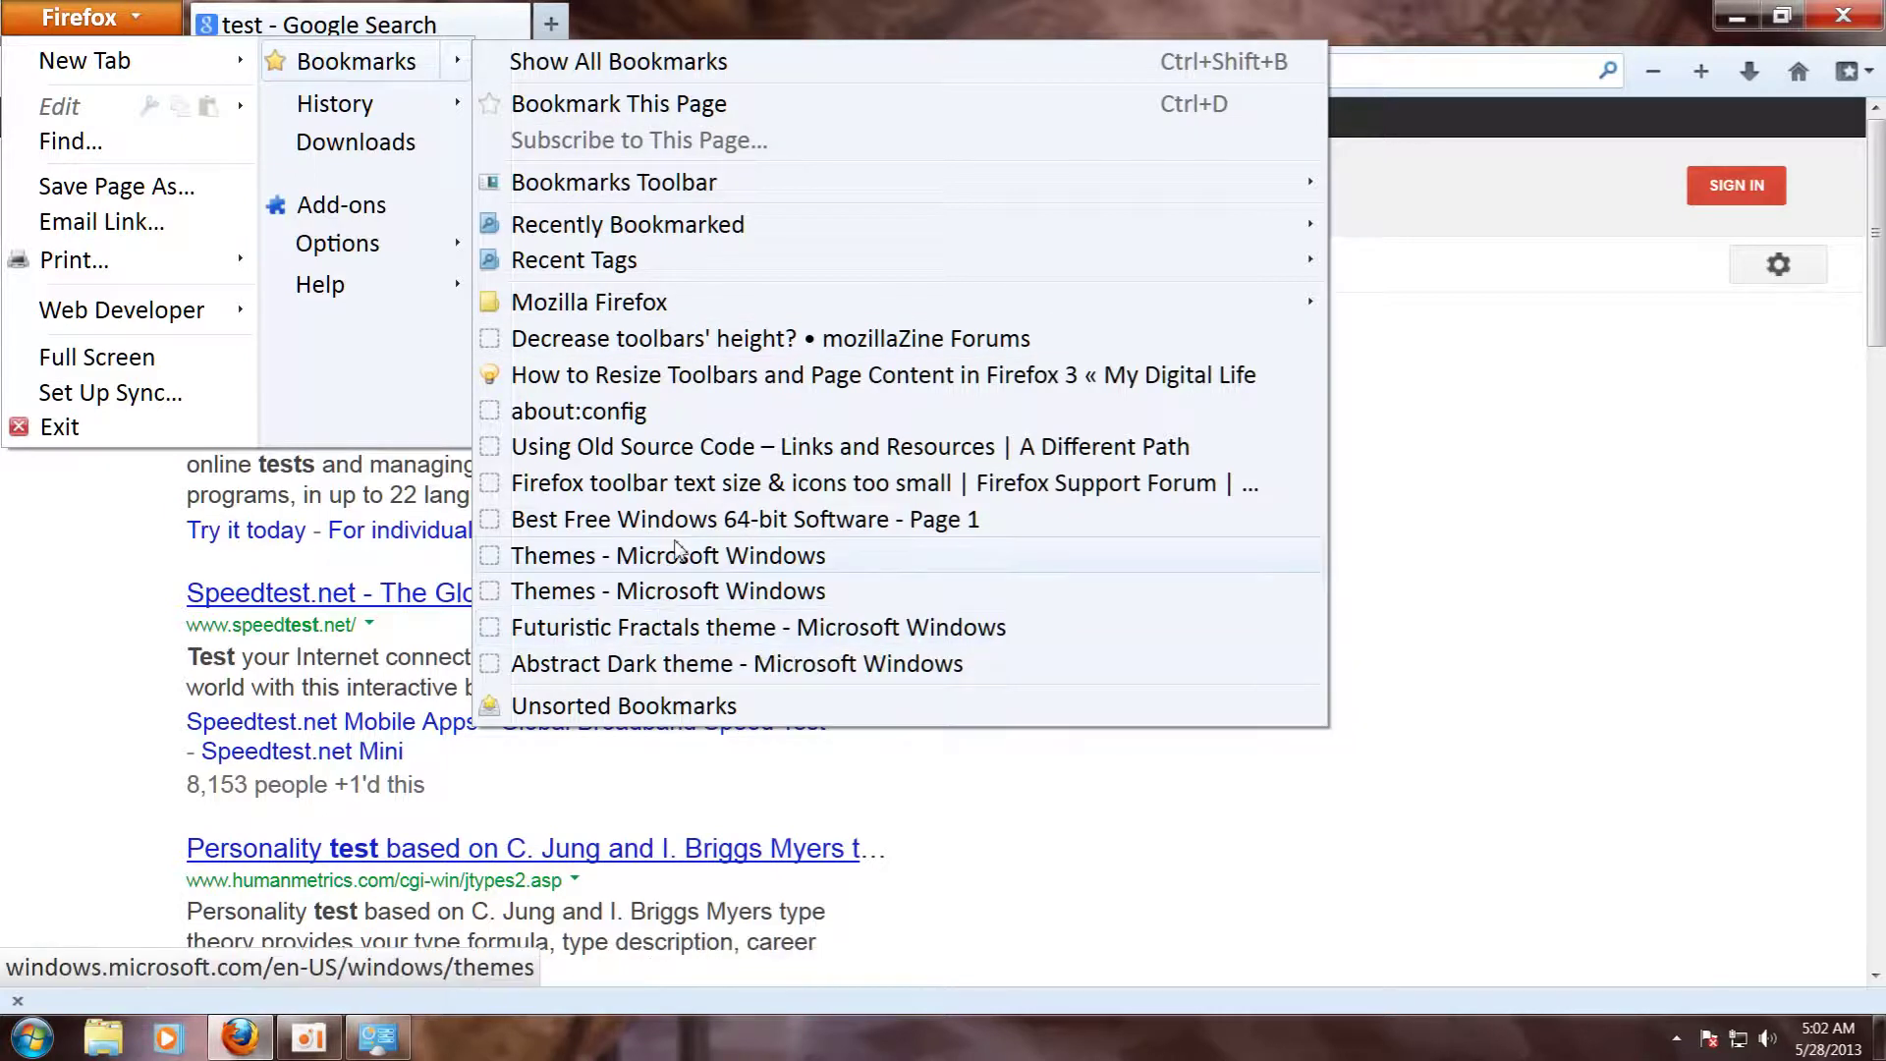
click(681, 488)
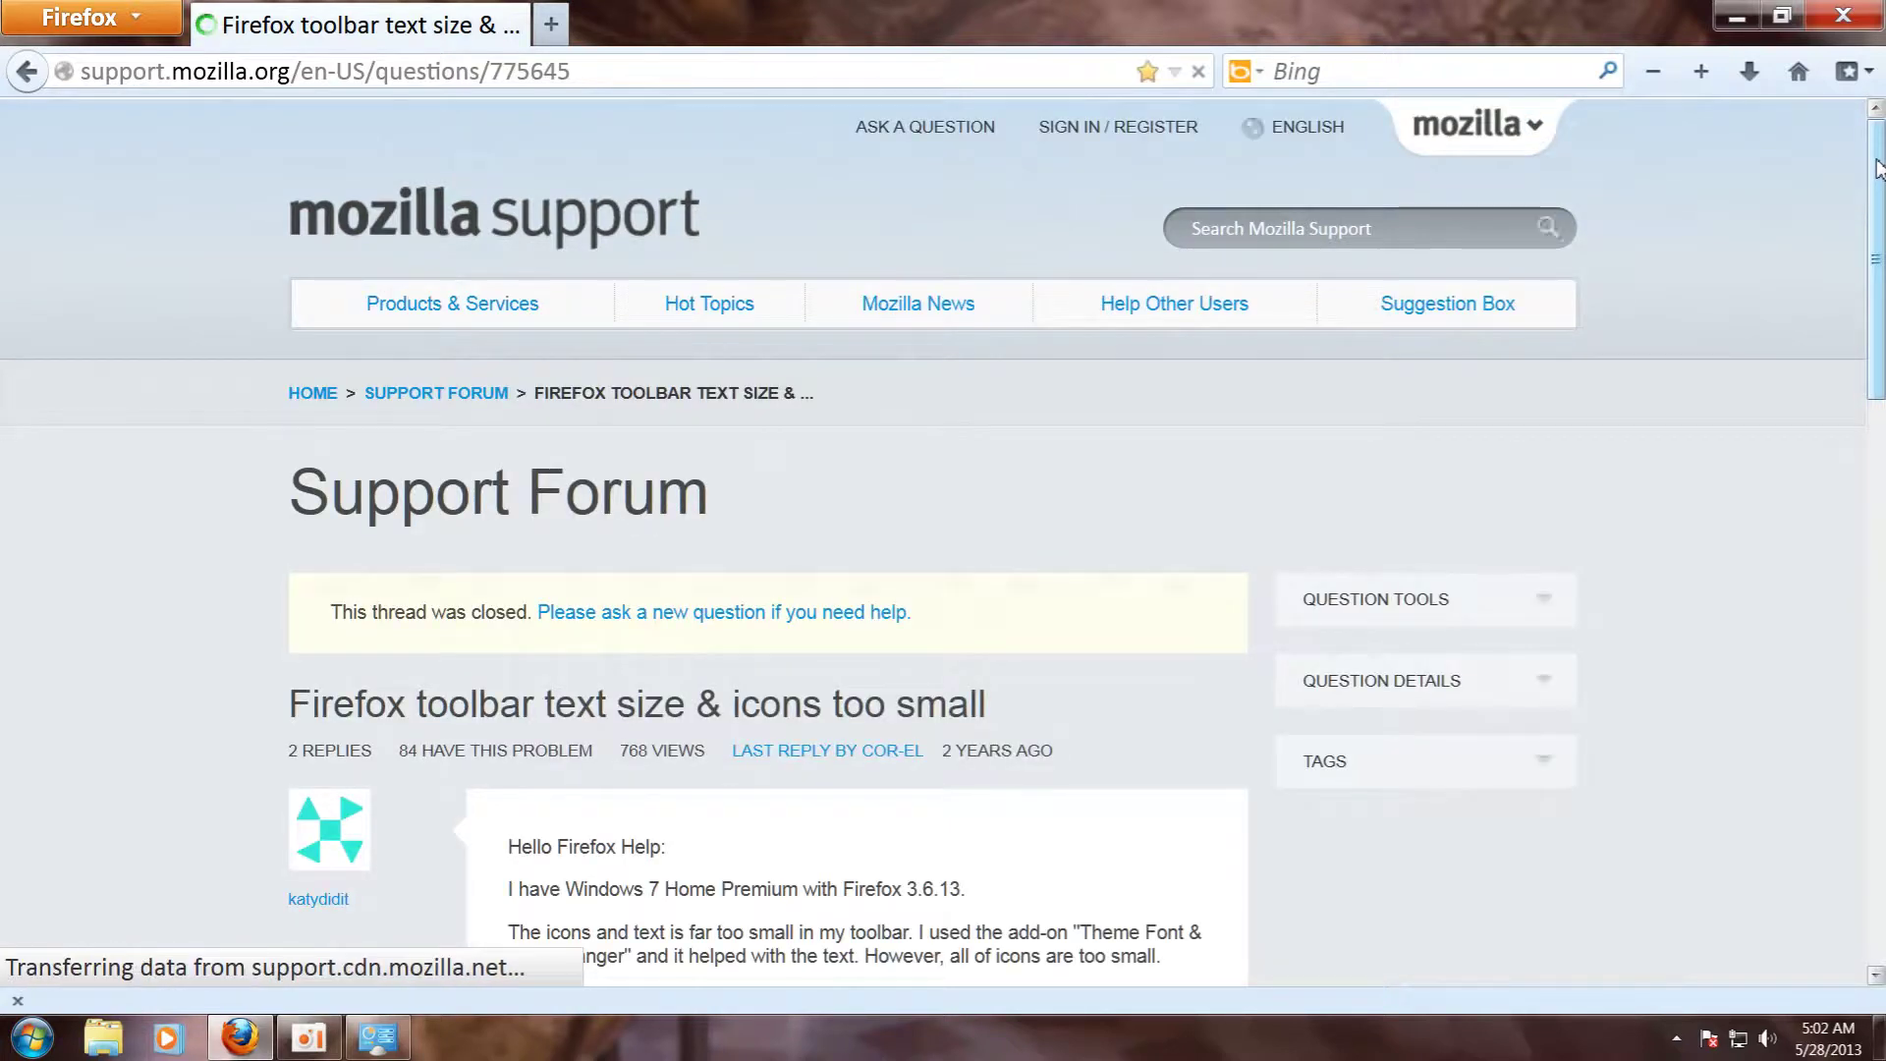
drag(1878, 167, 1883, 597)
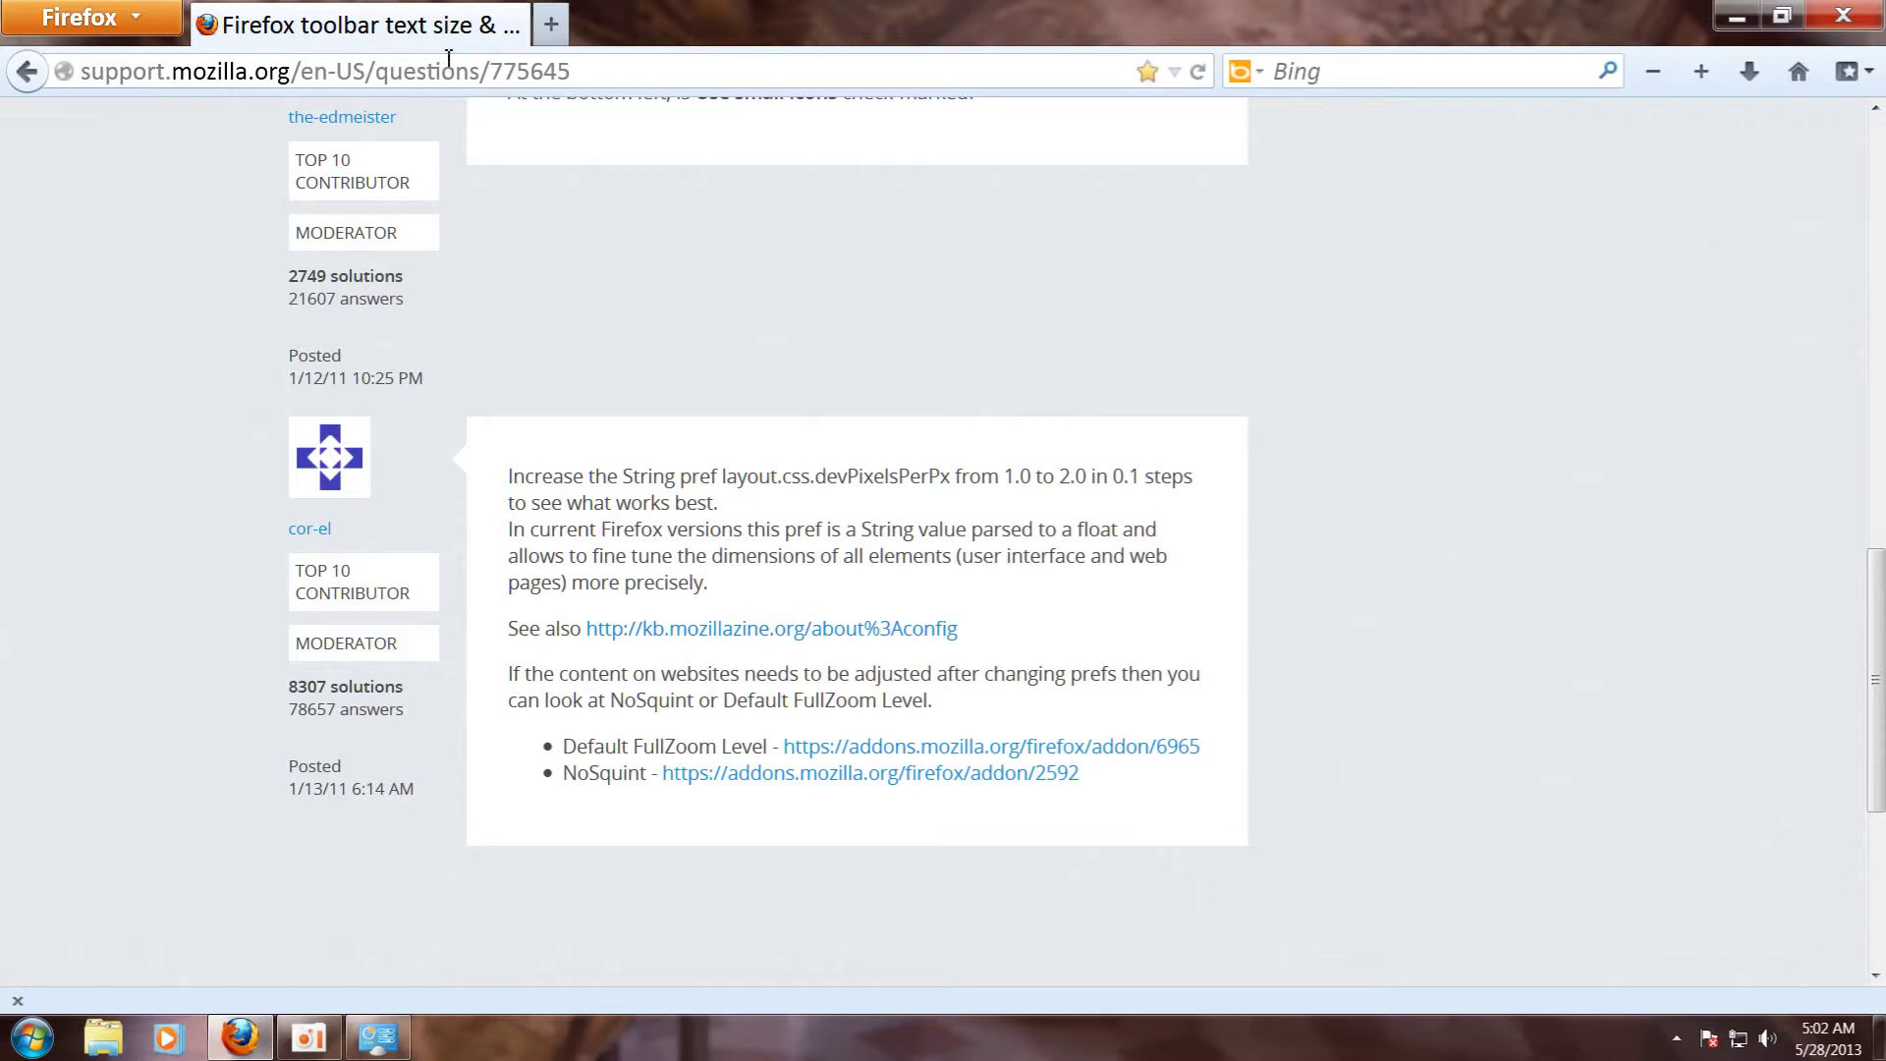
Highlight the support thread's web address without copying it, then close Firefox
right_click(643, 74)
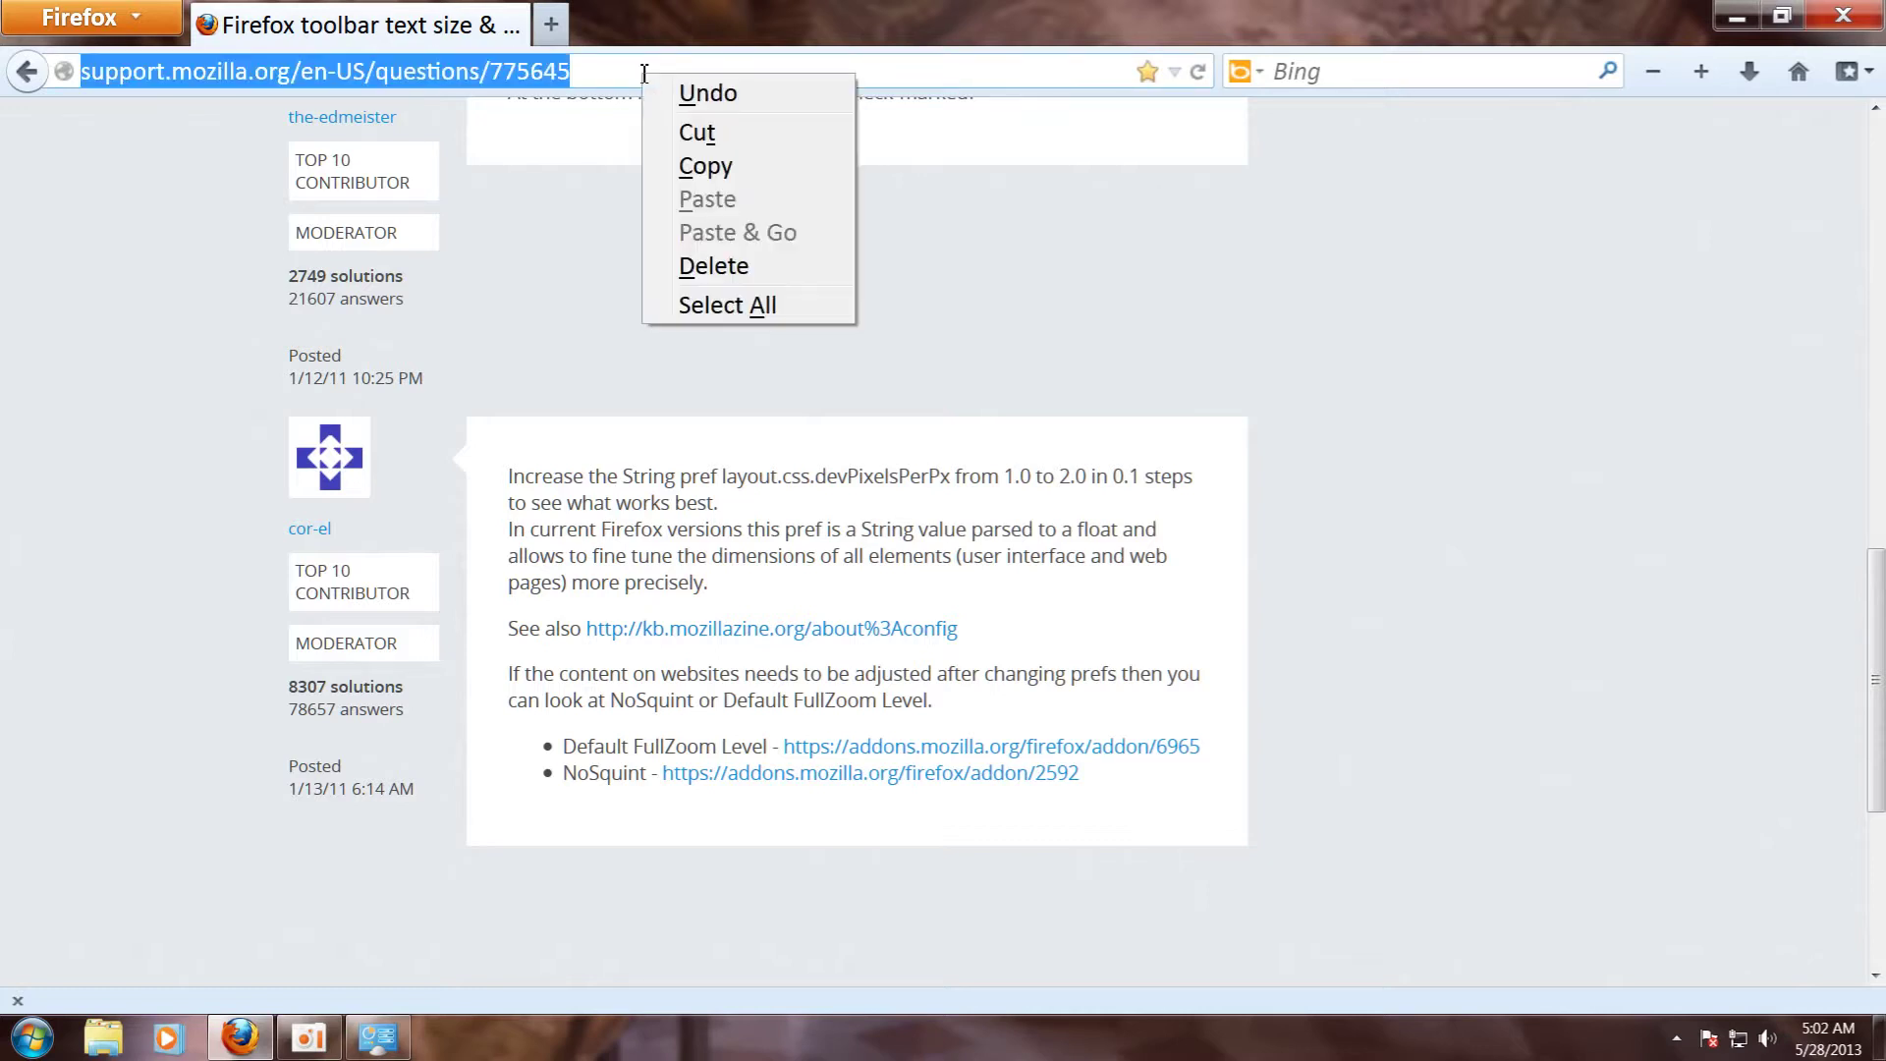
key(Escape)
click(663, 89)
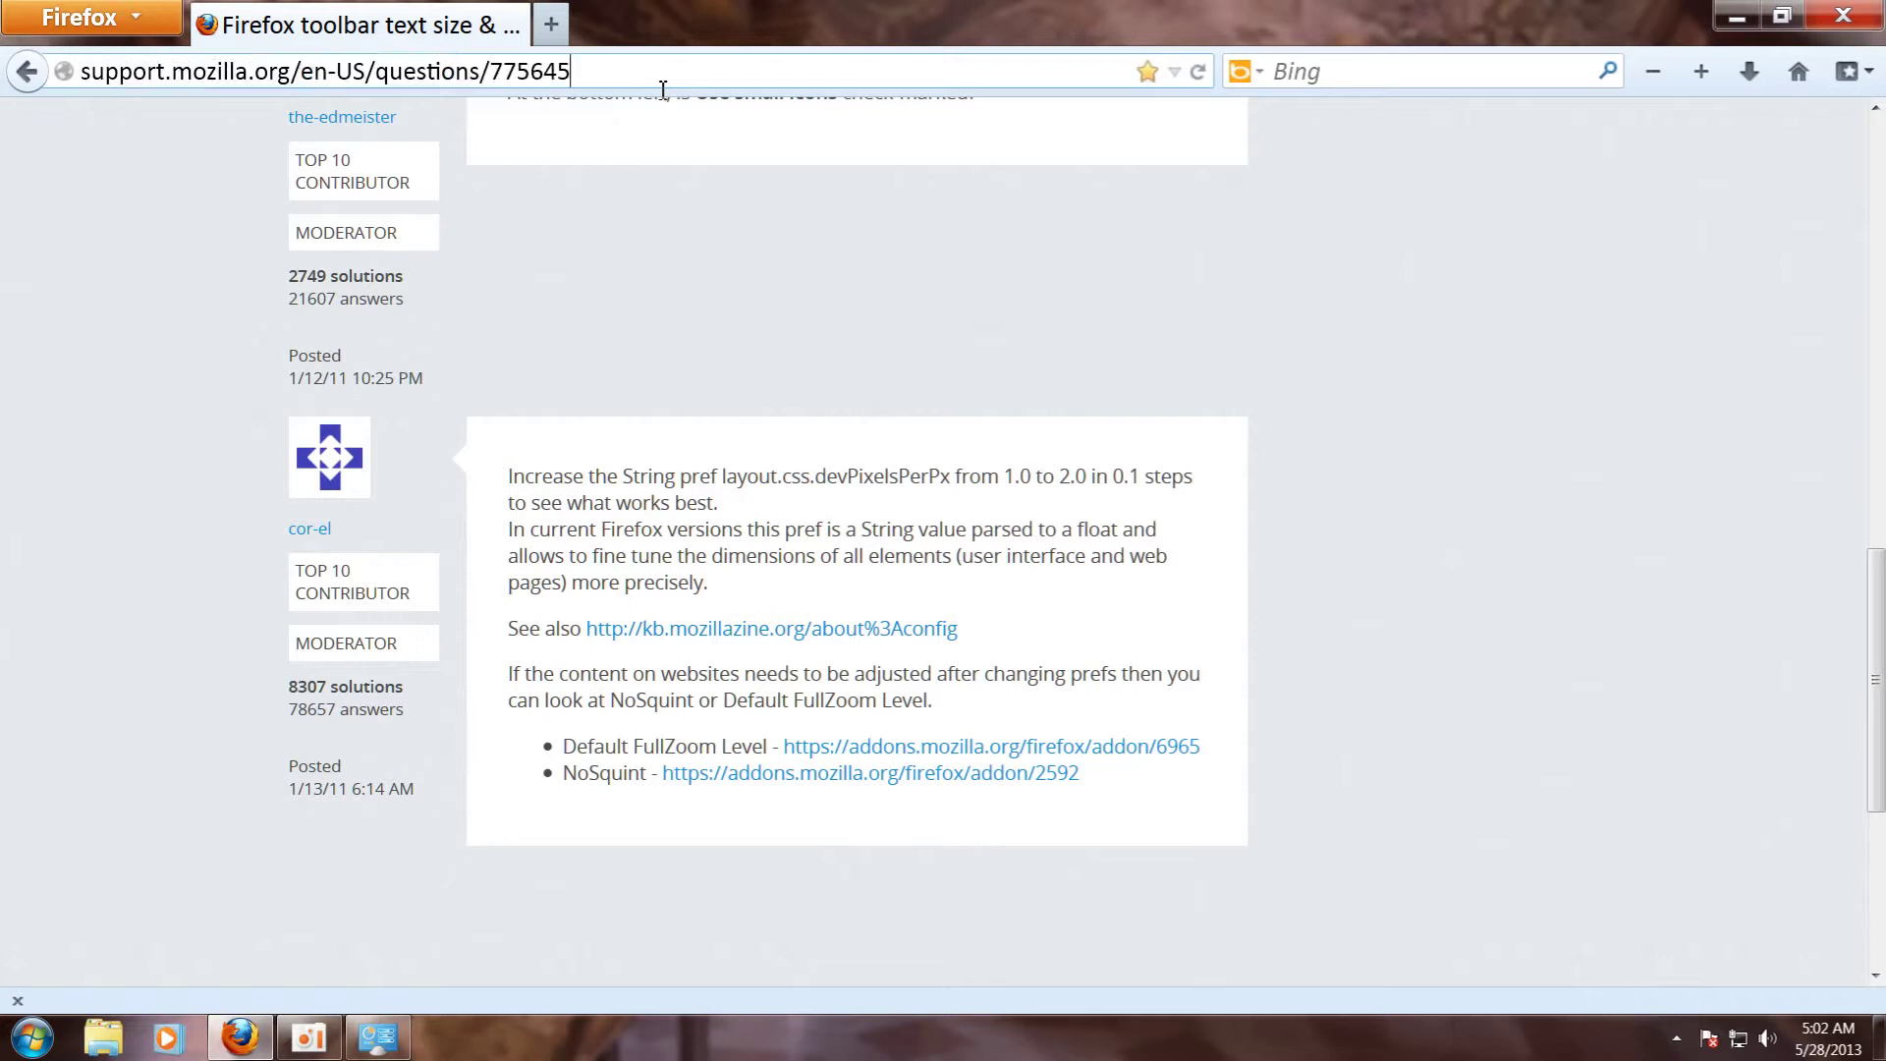
click(1843, 15)
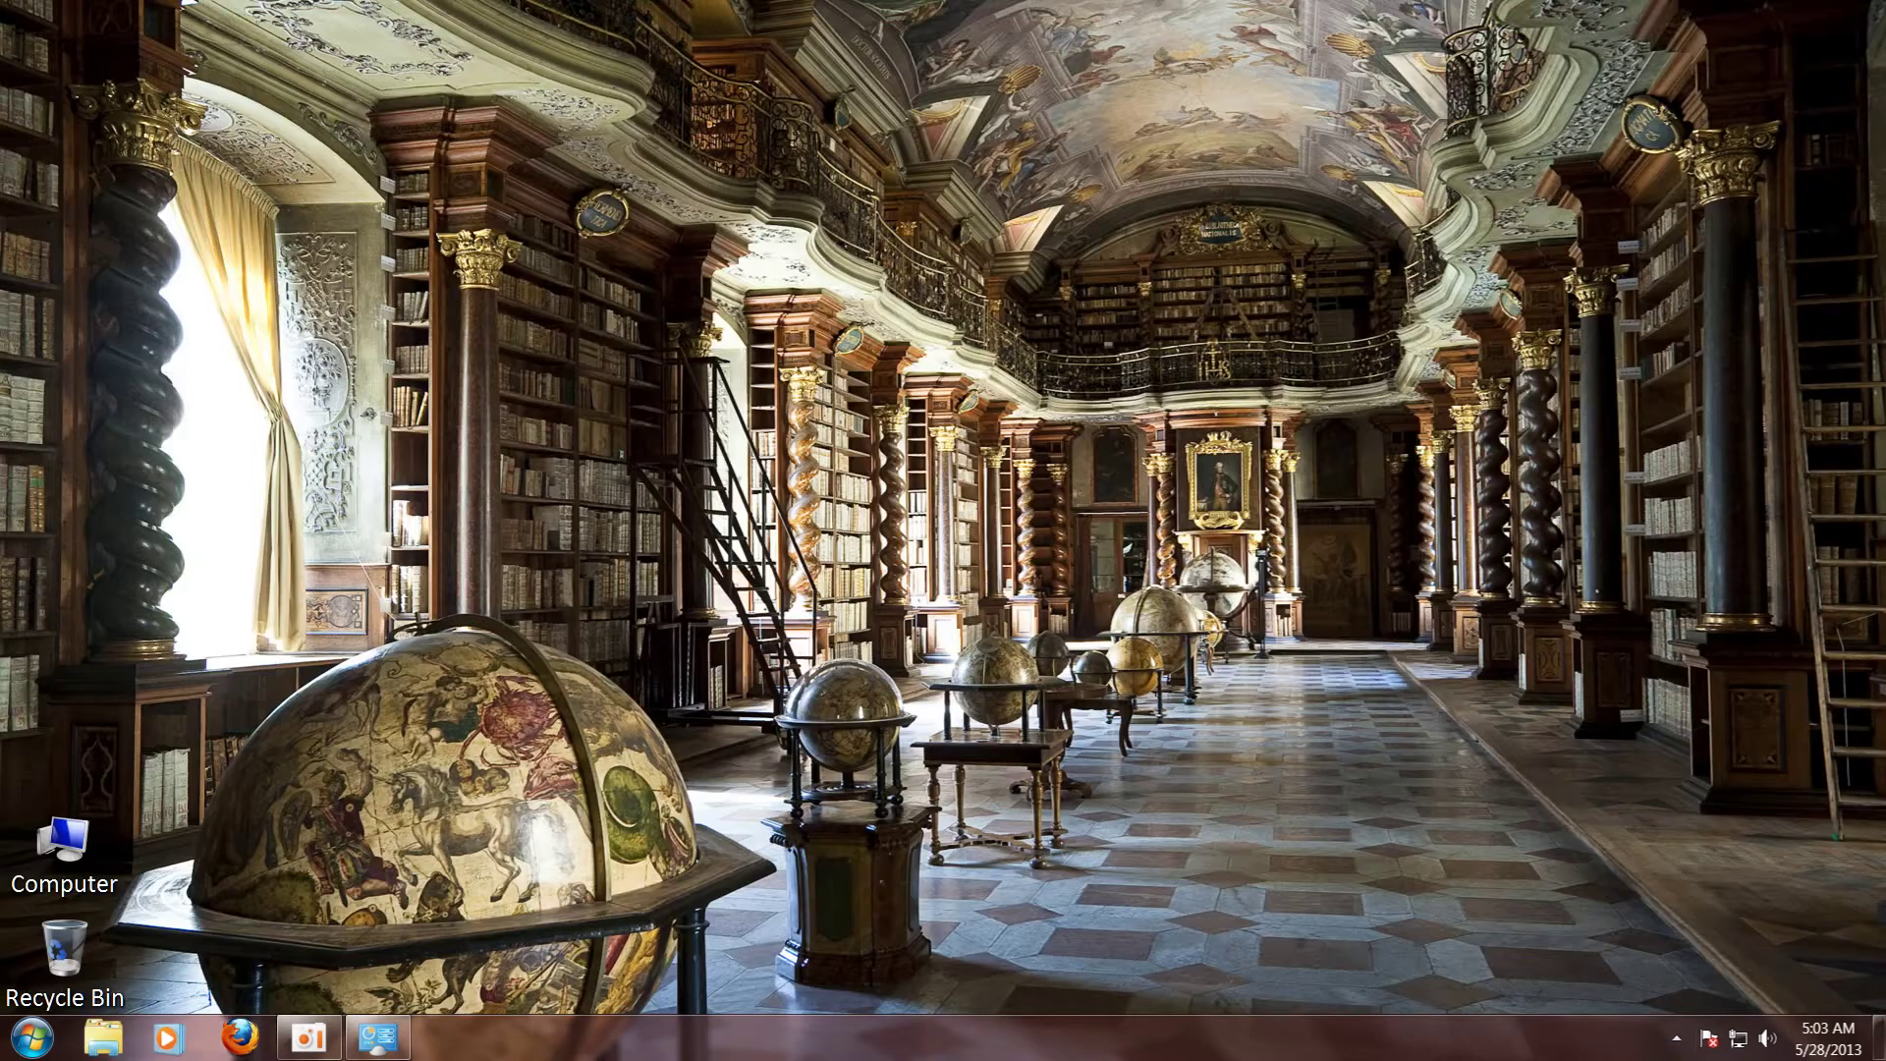